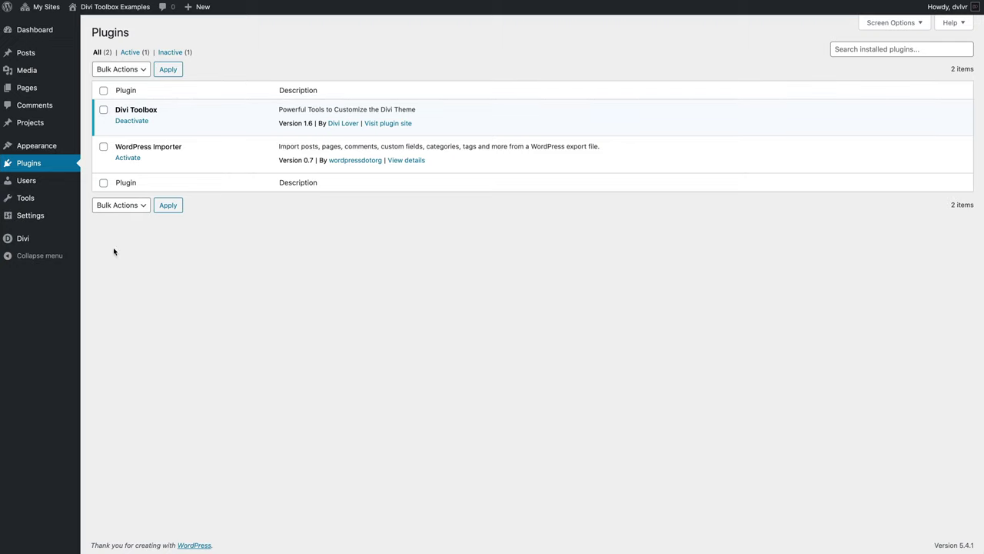
Step: In the Divi Toolbox settings, enable Customize Login Page and save the settings
mouse_move(42, 247)
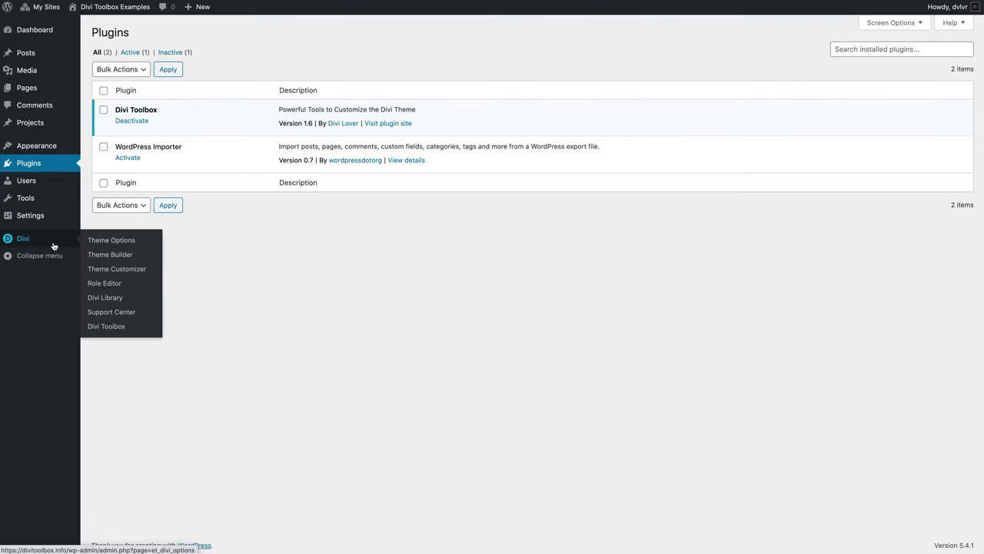
left_click(111, 331)
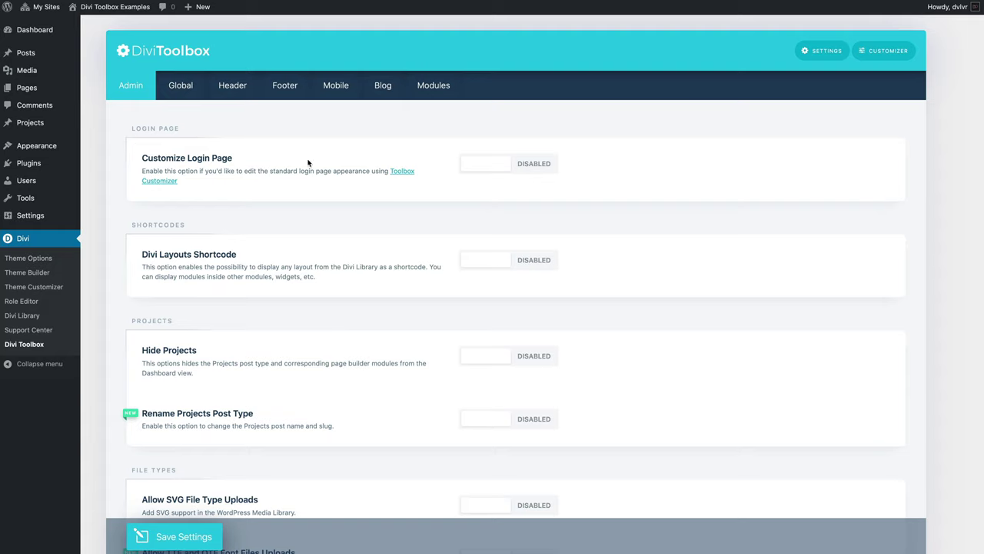
left_click(476, 166)
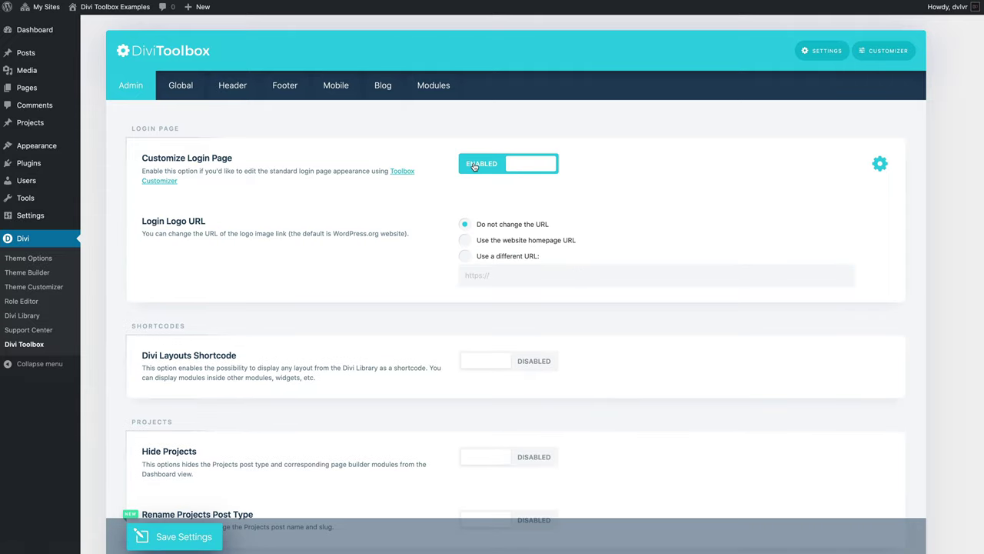
left_click(177, 531)
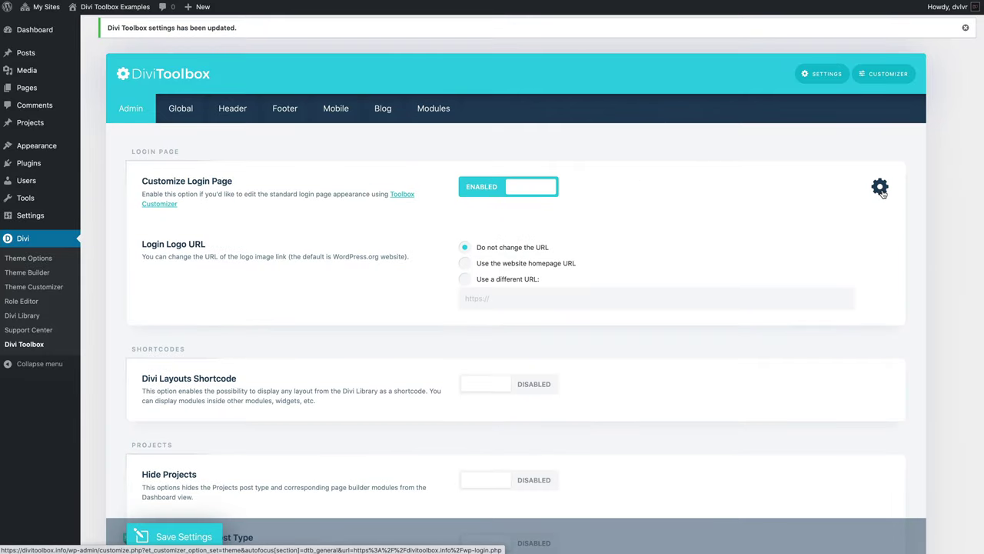
Step: Open the login page customizer and examine the Login Page options for logo, background, form, fields and button
left_click(881, 188)
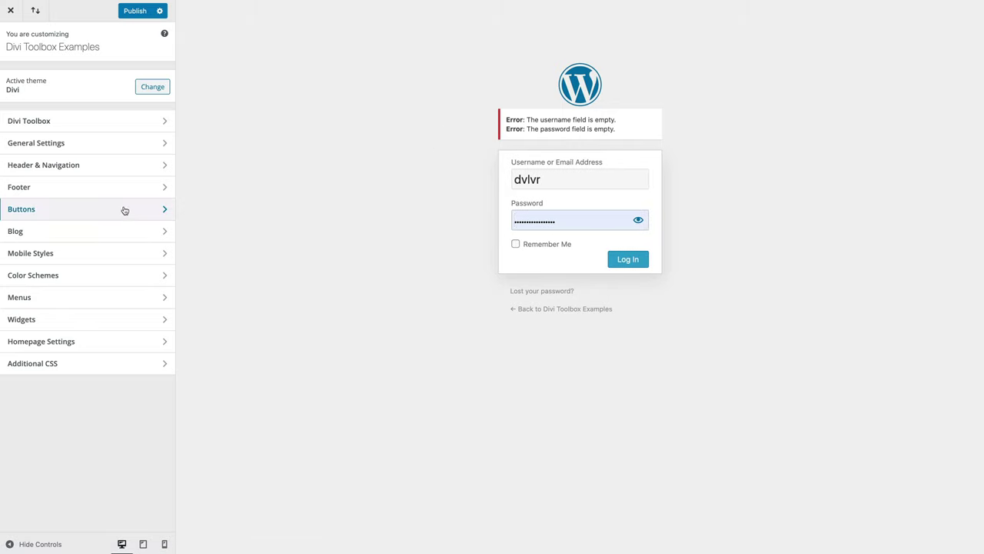
left_click(89, 126)
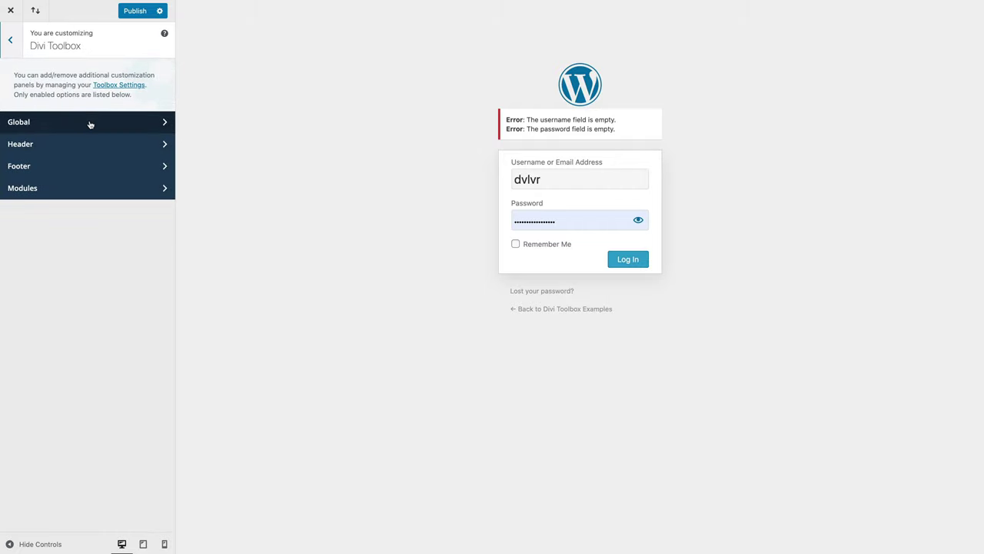
left_click(70, 124)
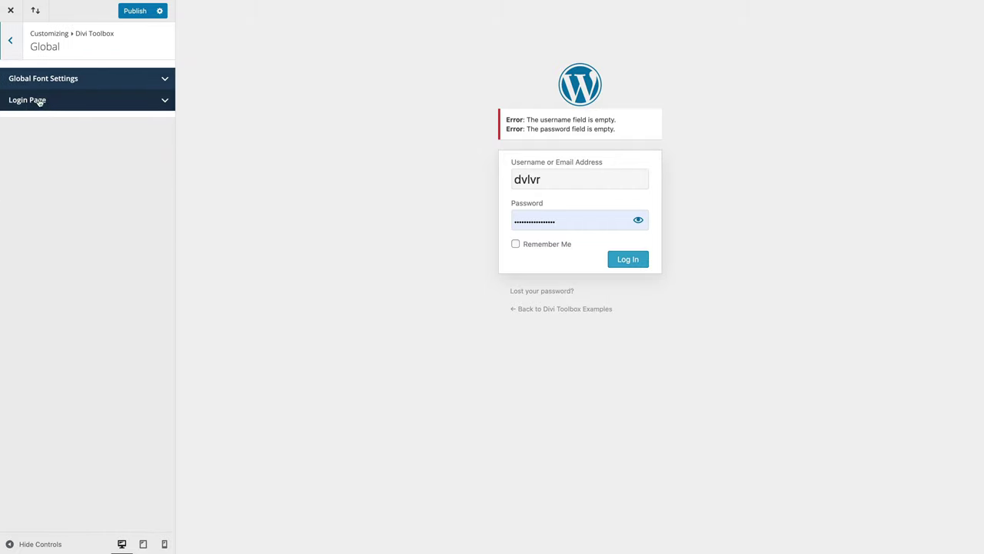
left_click(78, 103)
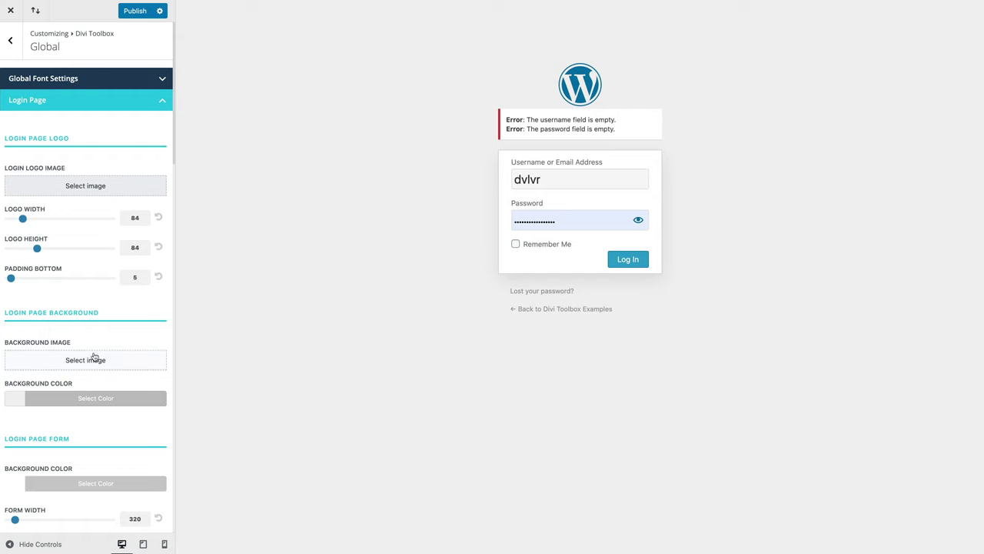
scroll(94, 356, "down", 7)
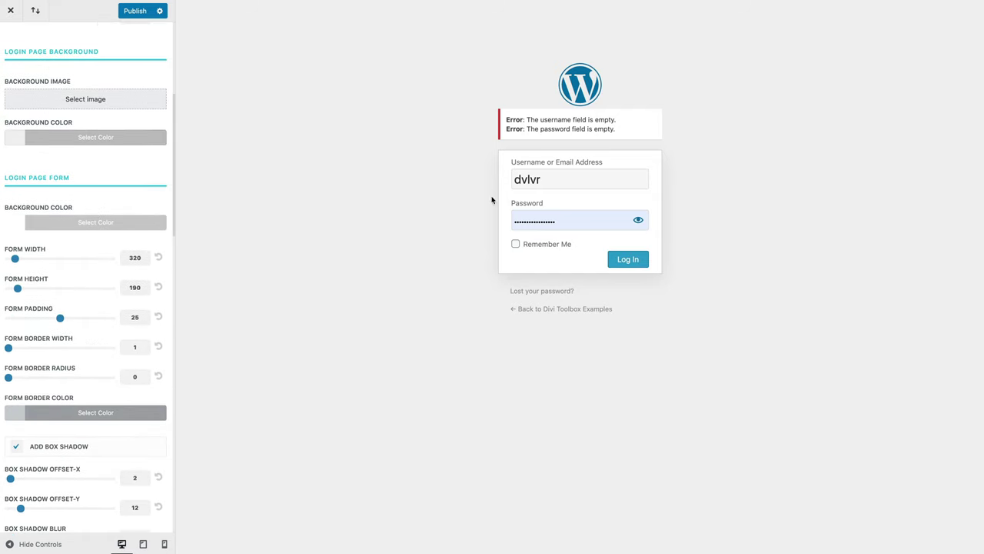
scroll(51, 337, "down", 9)
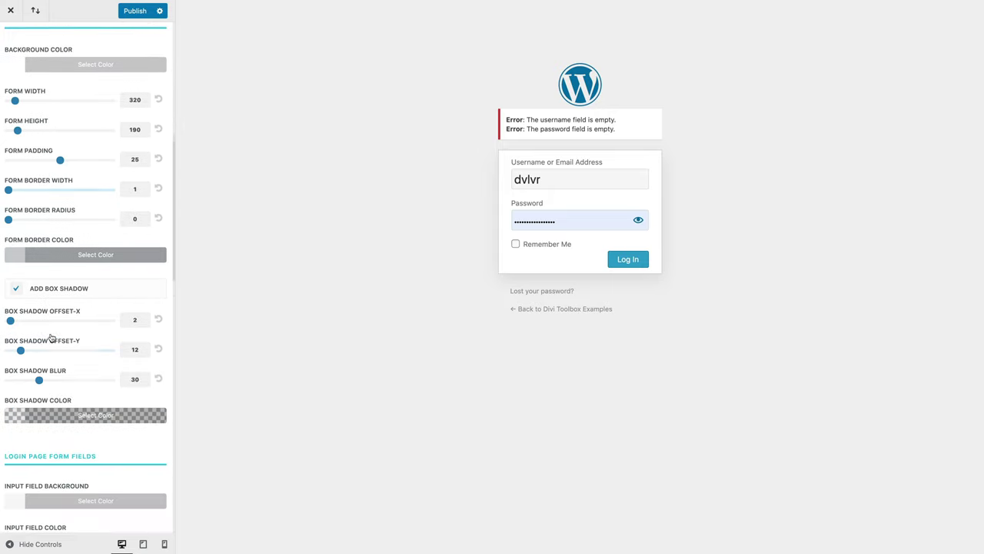
scroll(52, 337, "down", 10)
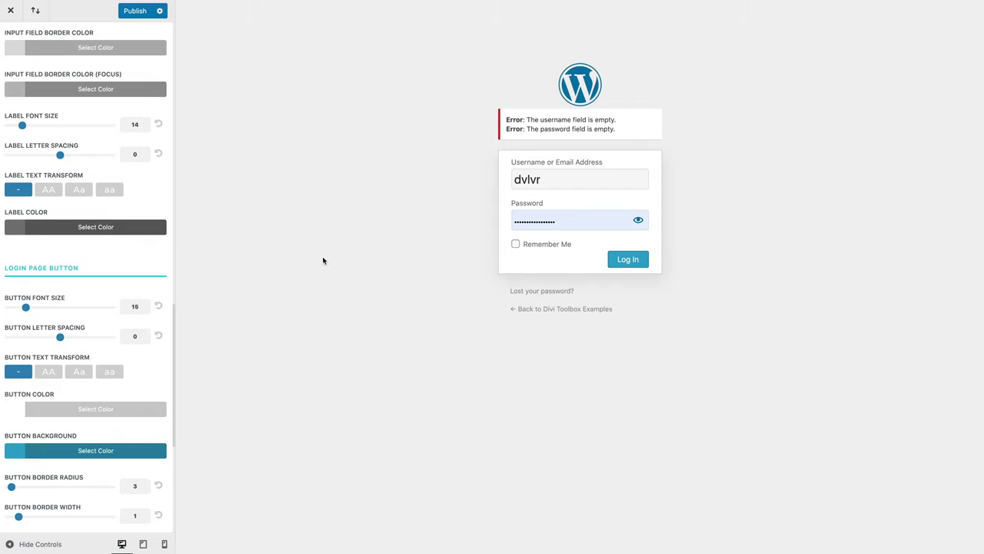
scroll(128, 225, "up", 2)
scroll(129, 225, "up", 15)
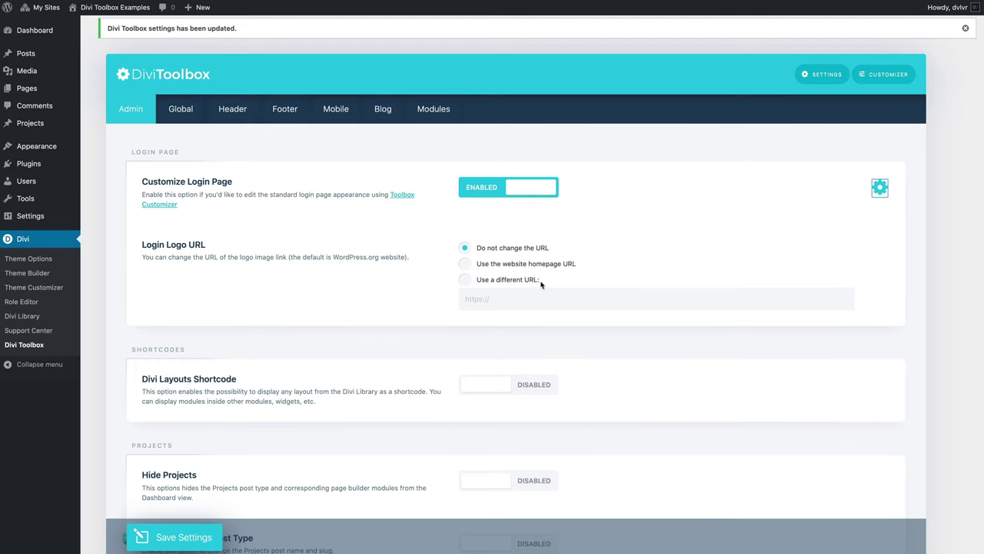
Step: Back in the Divi Toolbox Admin settings, enable Divi Layouts Shortcode and save the settings
scroll(382, 292, "down", 1)
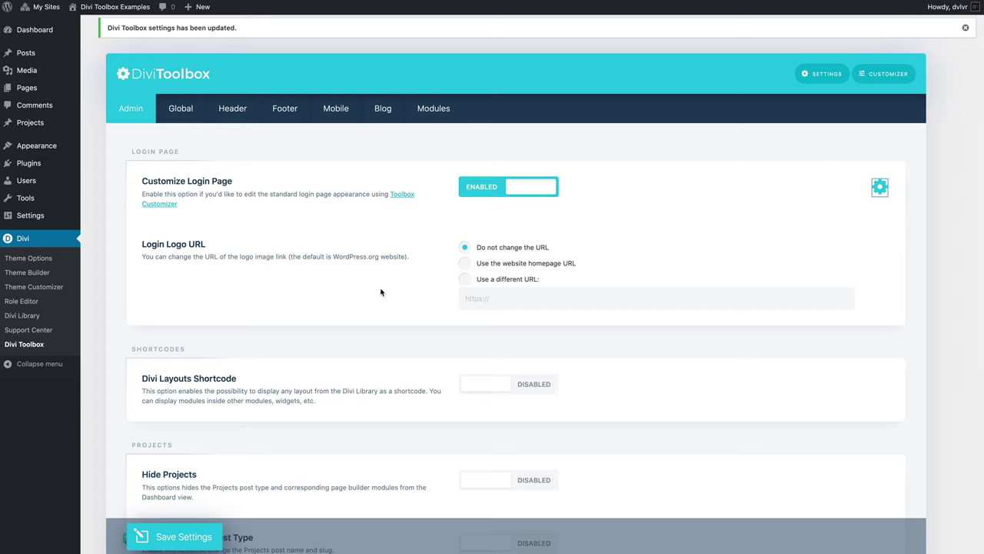
scroll(381, 291, "down", 2)
scroll(381, 291, "down", 1)
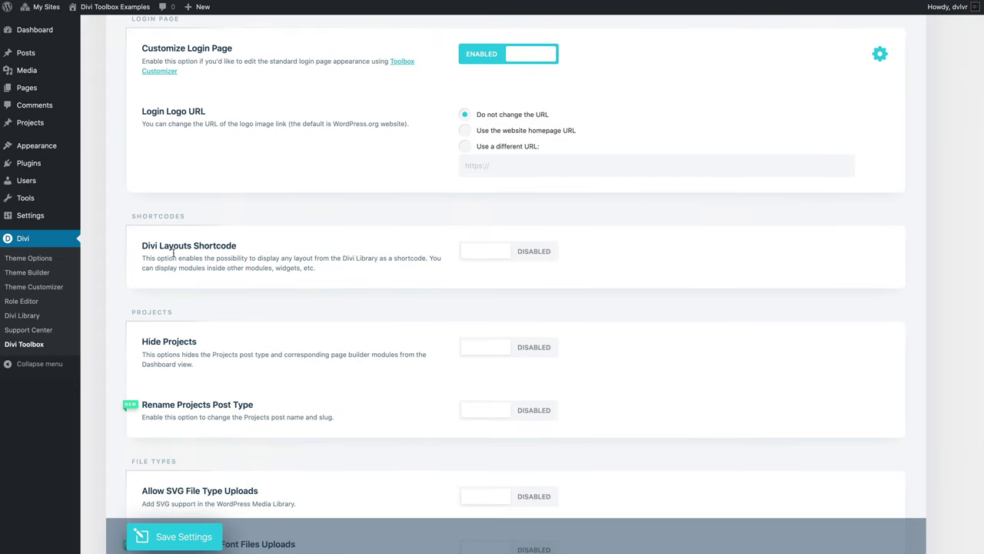
left_click(507, 255)
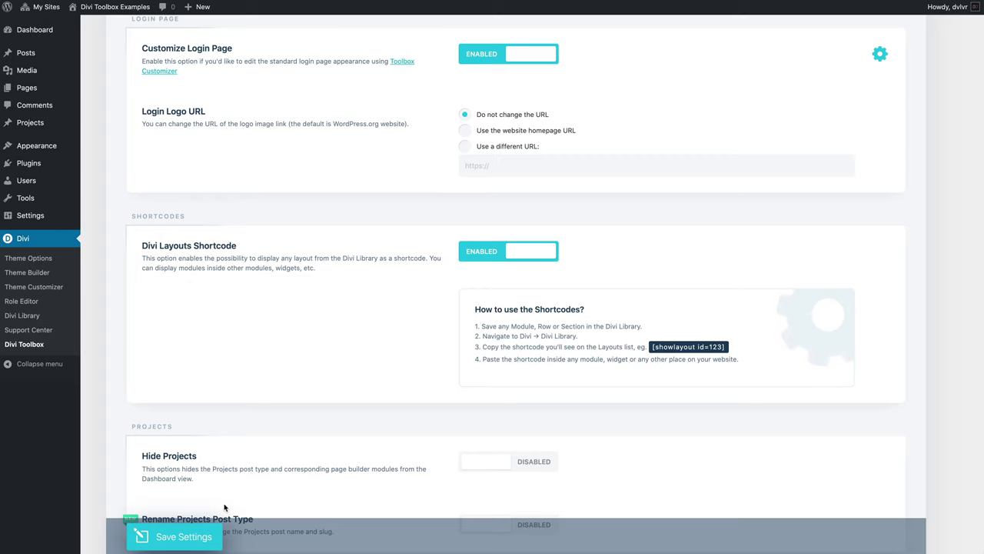
left_click(198, 537)
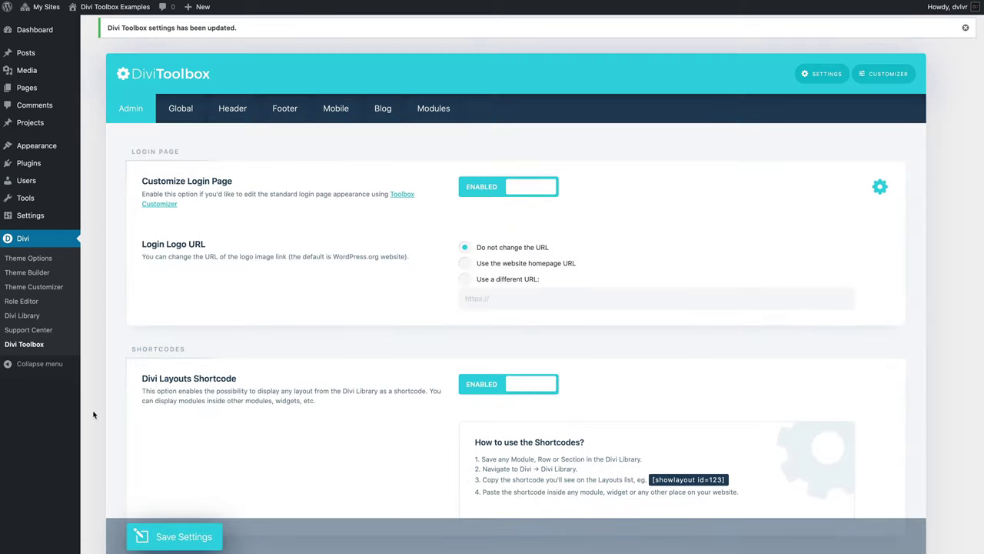
Step: Open the Divi Library and select the shortcode shown for Sample Layout
left_click(29, 321)
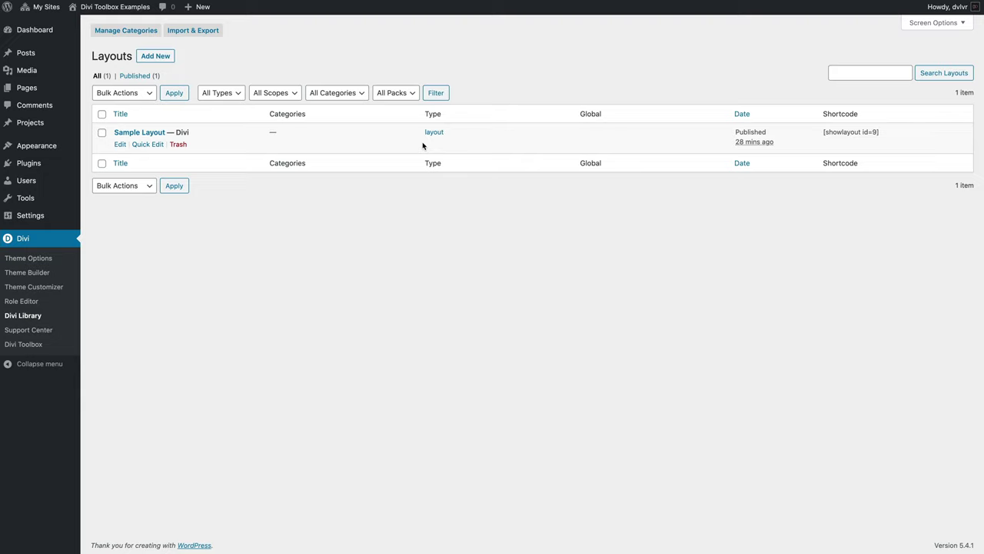
left_click_drag(822, 131, 886, 134)
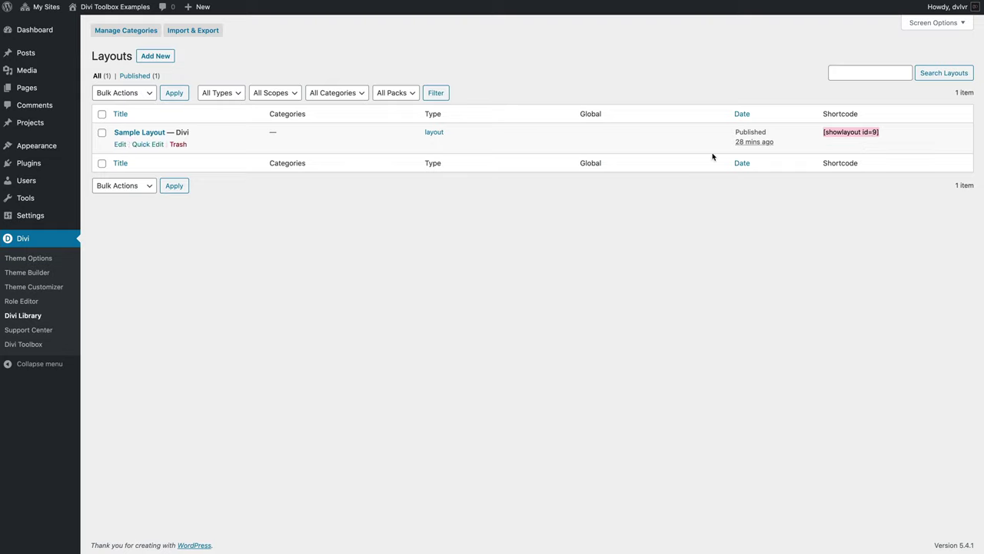
Step: Return to the Divi Toolbox settings, enable Rename Projects Post Type and review its name, slug and dashboard icon fields
left_click(24, 344)
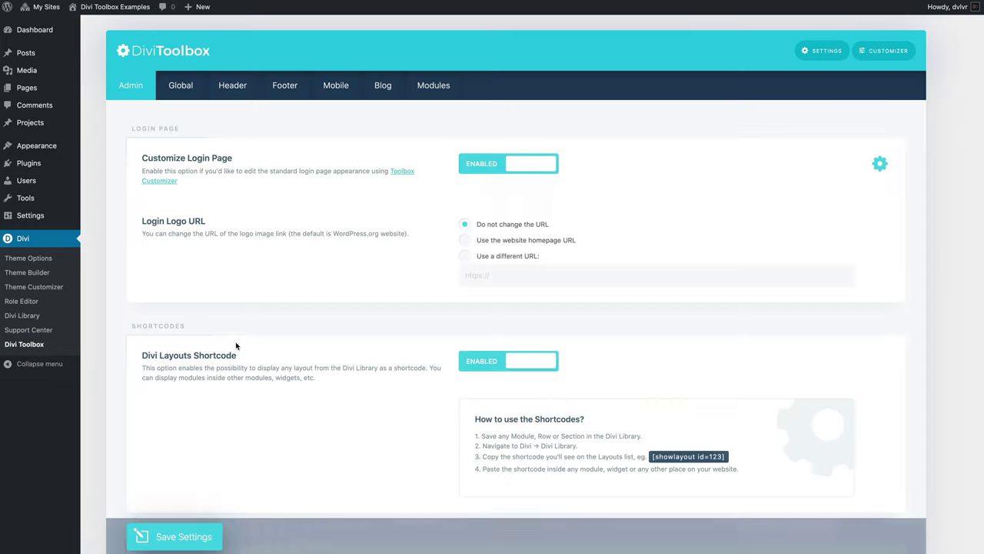
scroll(236, 346, "down", 1)
scroll(236, 346, "down", 5)
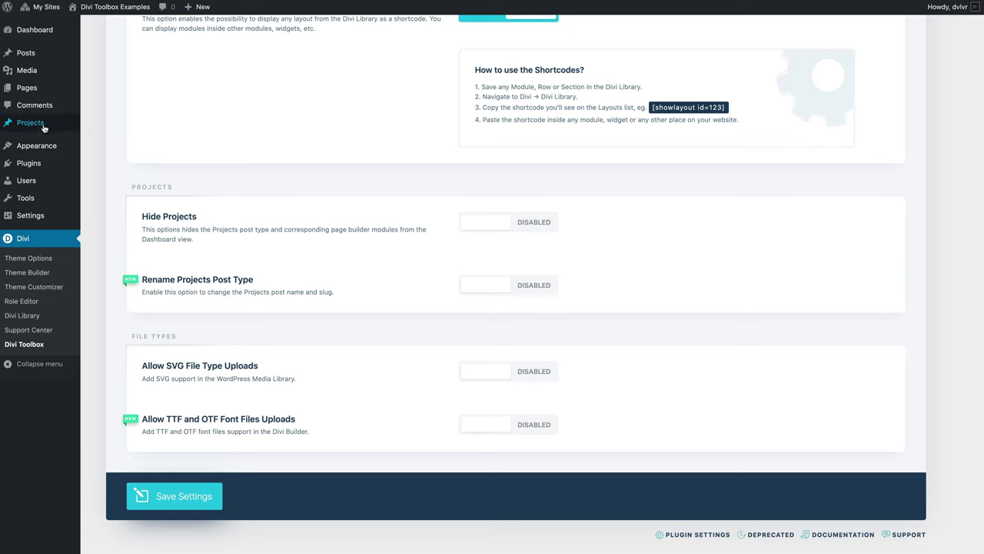
mouse_move(40, 126)
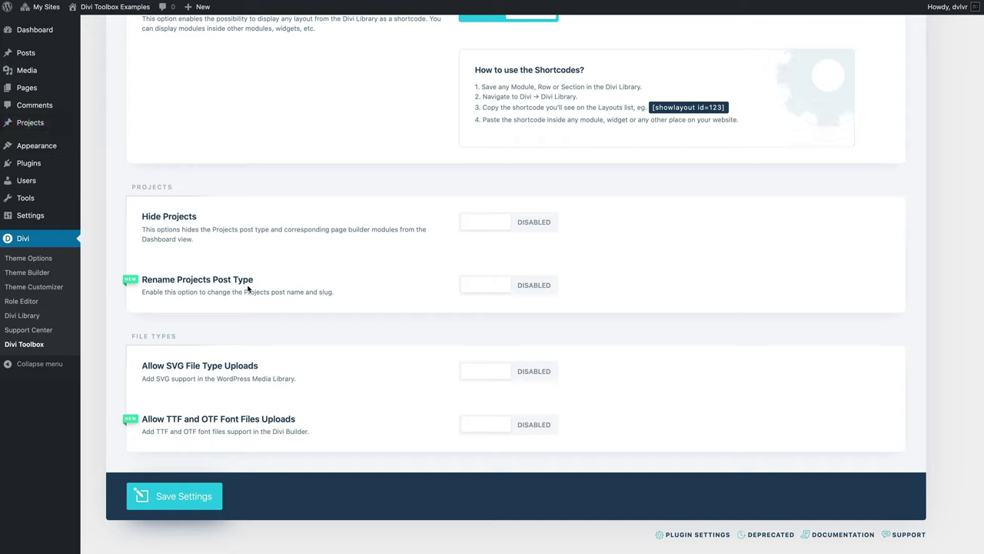
left_click(504, 285)
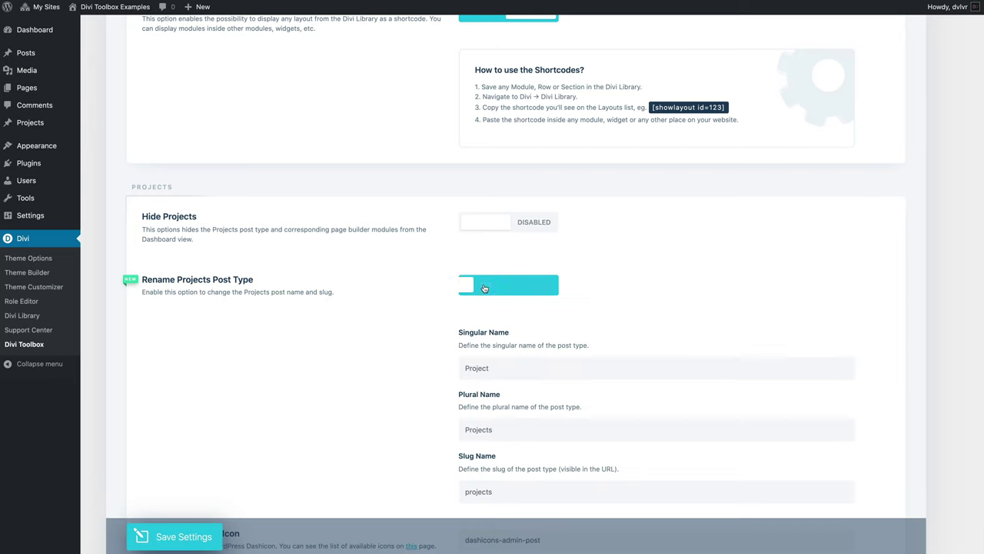
scroll(451, 288, "down", 2)
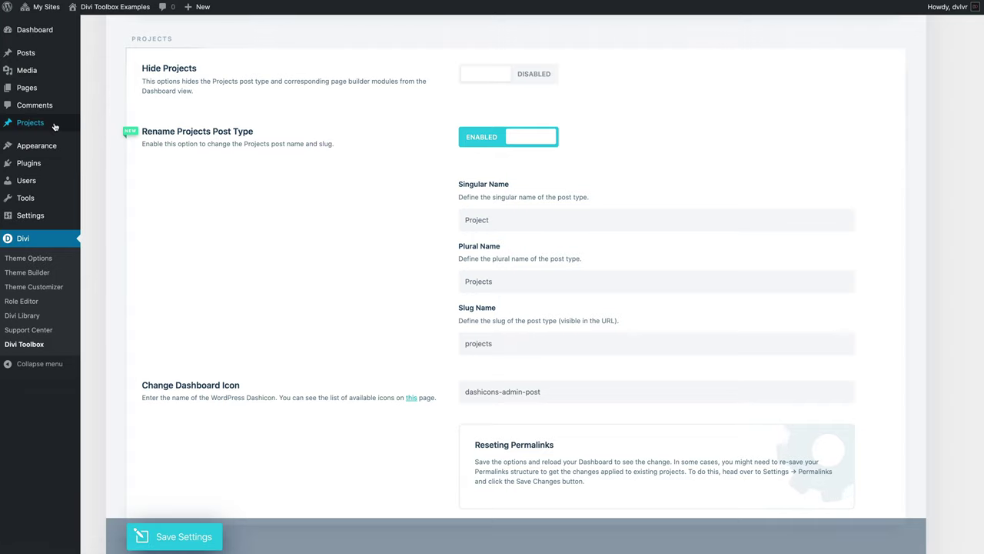
scroll(440, 328, "down", 1)
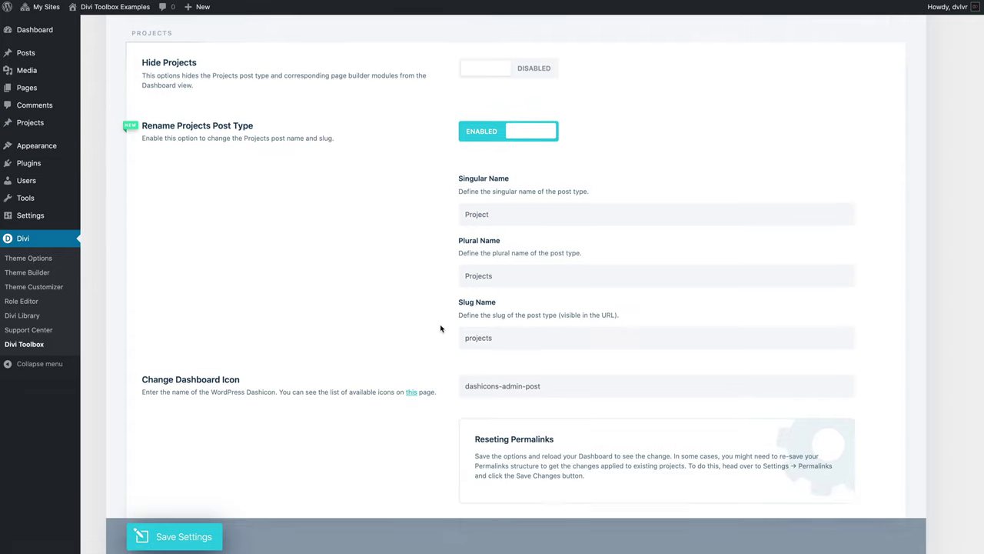
scroll(441, 329, "down", 3)
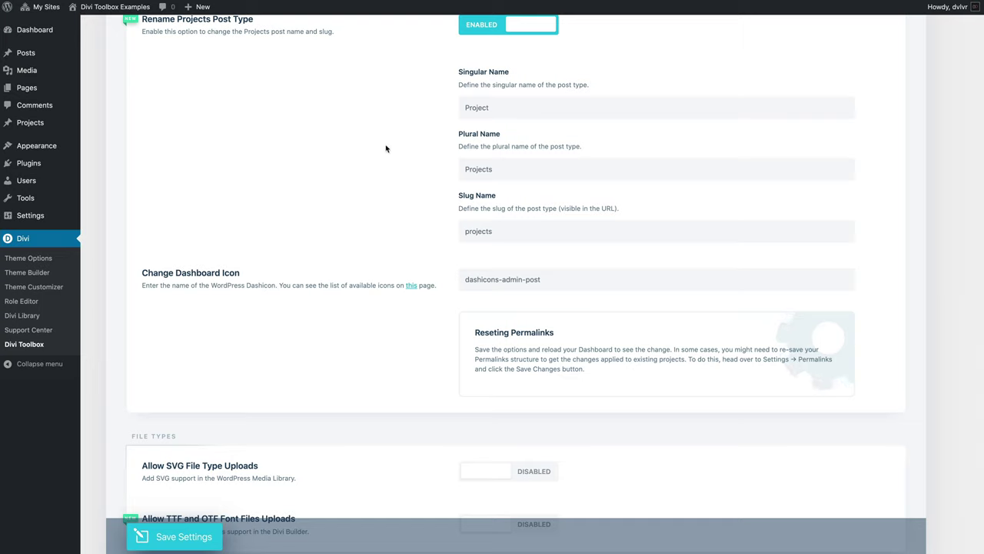
scroll(386, 149, "up", 3)
Step: Enable SVG file type uploads and TTF and OTF font file uploads under File Types
scroll(386, 149, "down", 6)
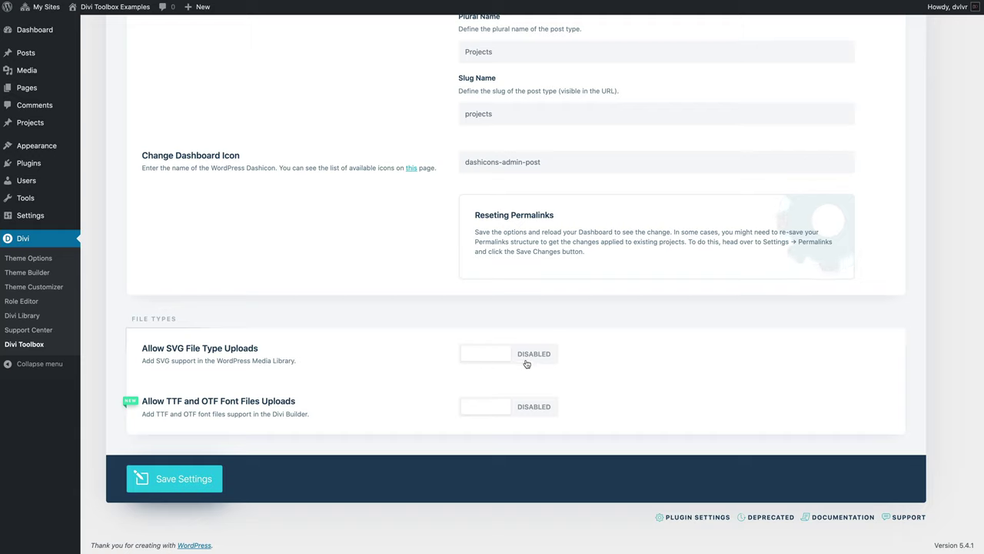
left_click(479, 356)
left_click(486, 407)
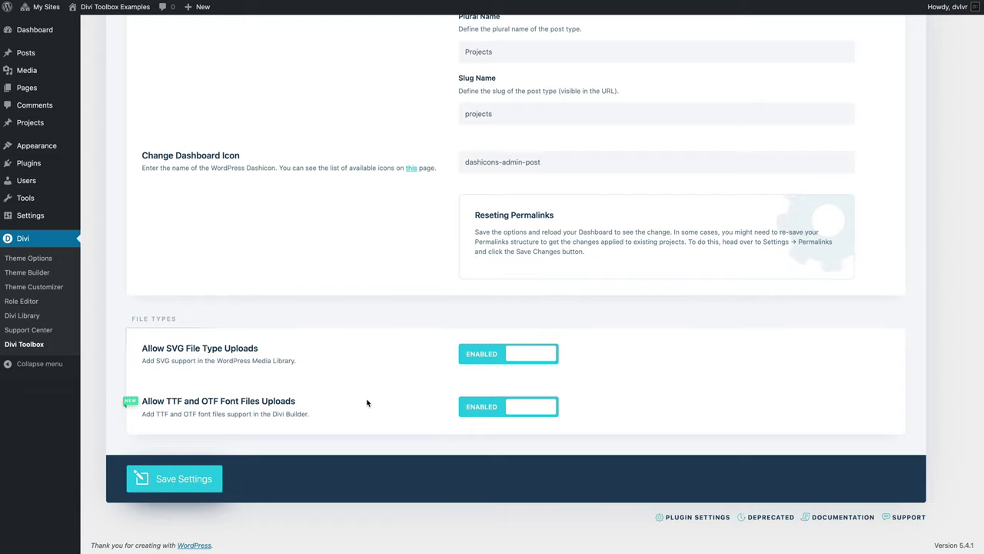
Step: In the Global settings, enable Preloaders and review the preloader types and transition options
scroll(367, 402, "up", 10)
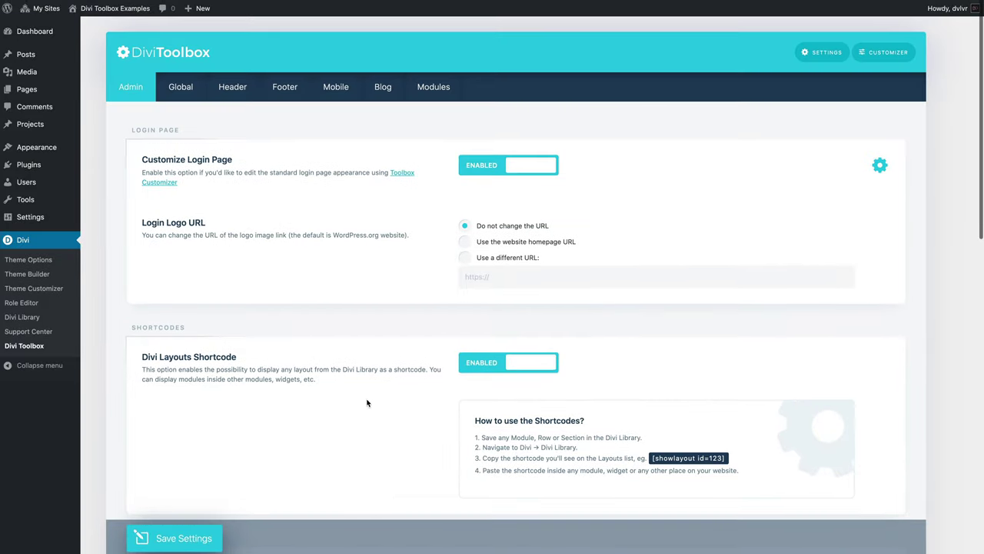
left_click(180, 91)
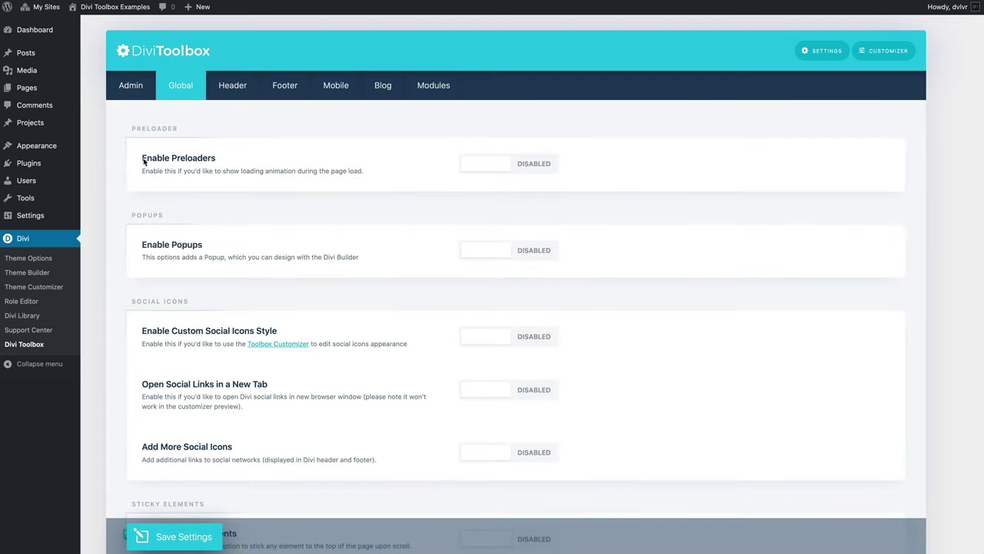
left_click(500, 170)
scroll(409, 262, "down", 3)
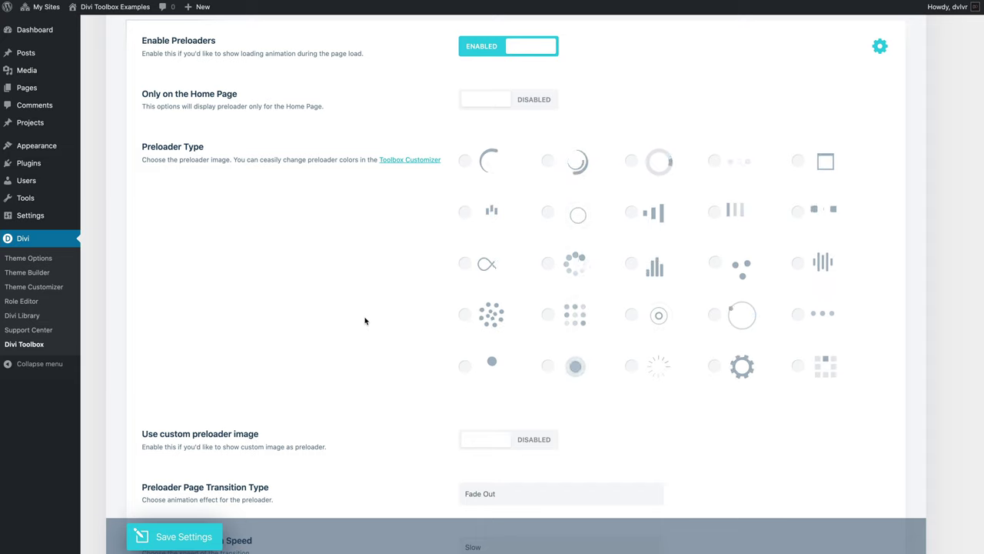
scroll(366, 321, "down", 3)
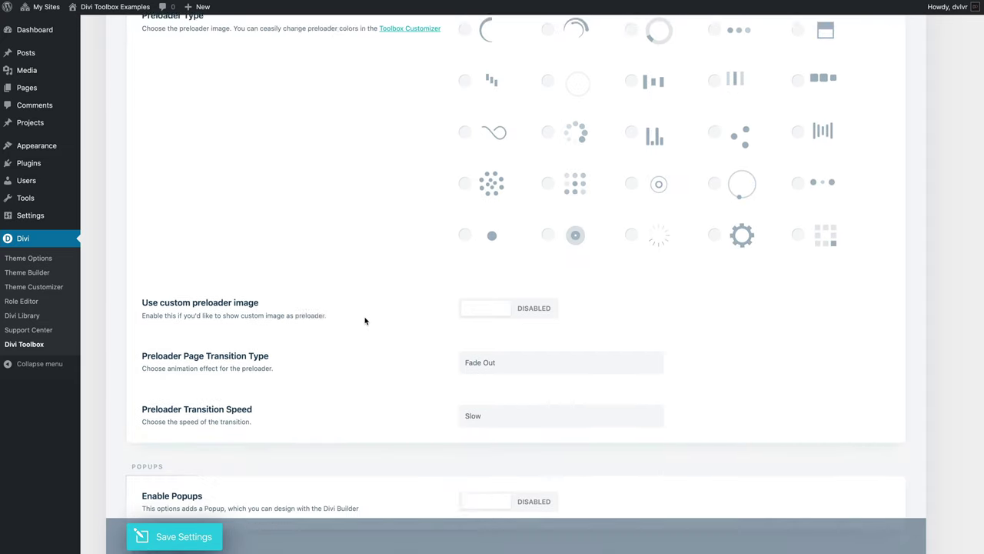
scroll(500, 206, "up", 2)
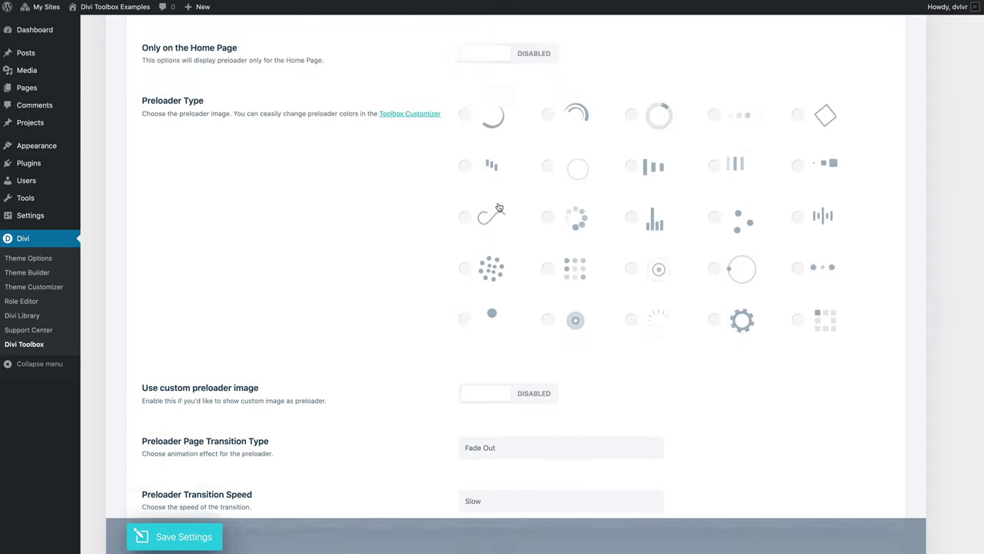
scroll(500, 208, "up", 1)
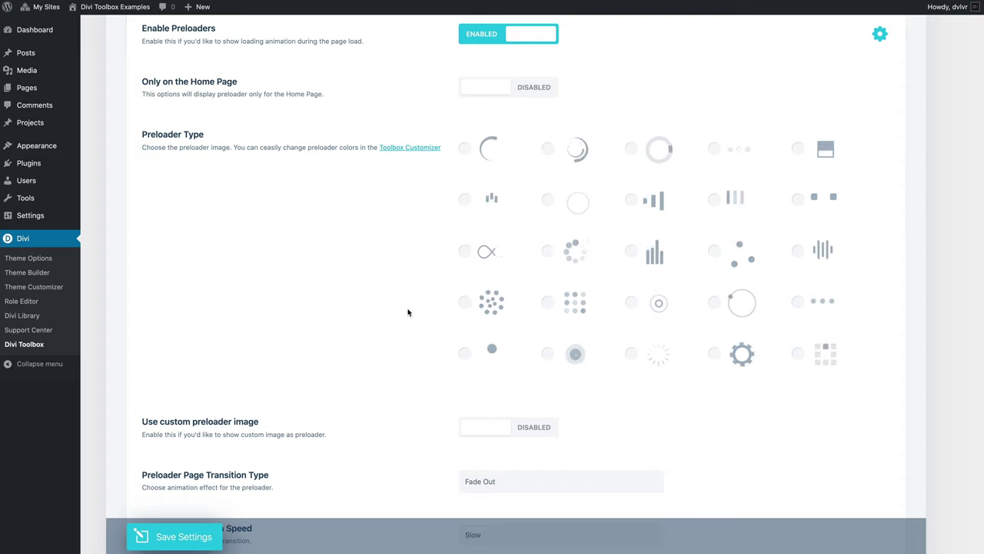
Step: Enable Popups in the Global settings and show the popup number and layout options
scroll(408, 314, "down", 5)
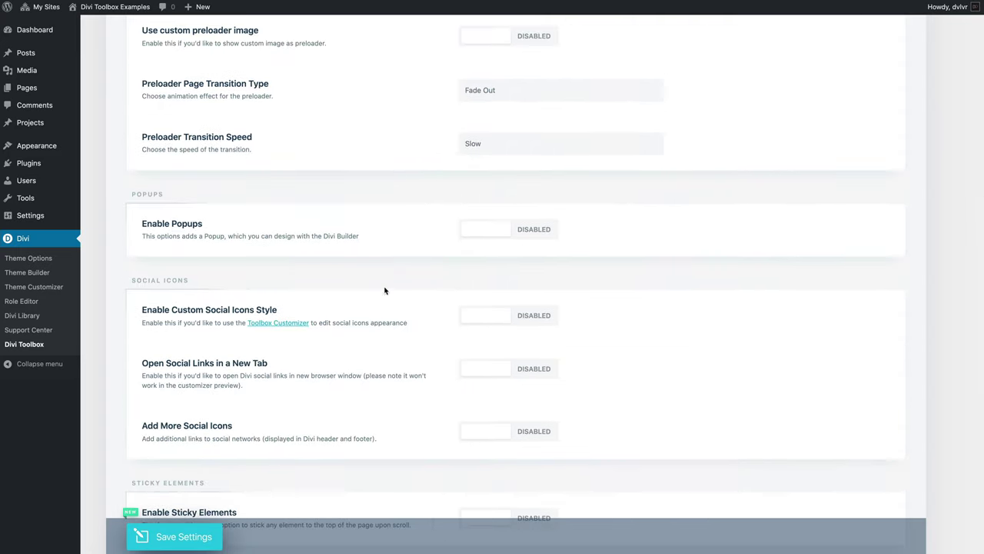
left_click(490, 232)
scroll(415, 323, "down", 1)
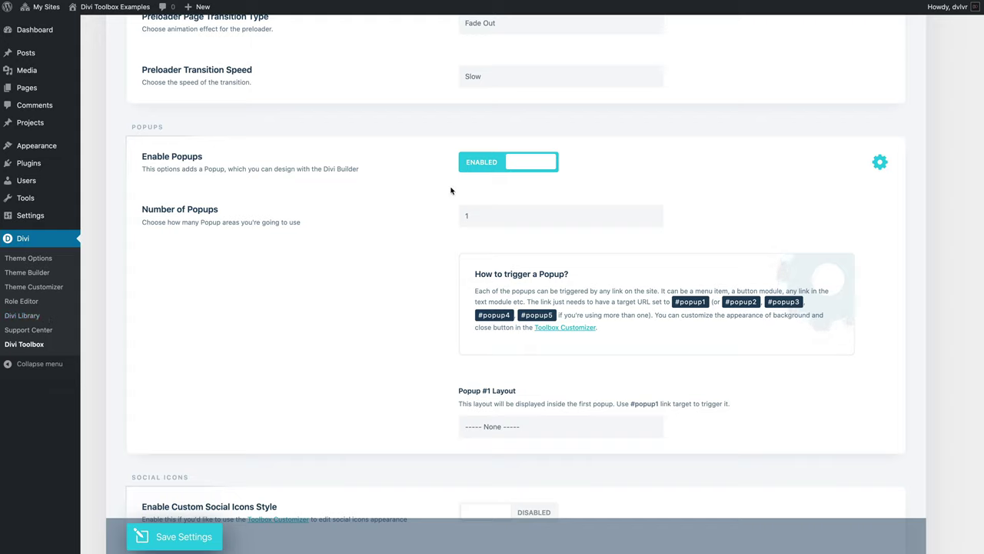
Step: Check the available popup counts without changing the number, and assign Sample Layout as the Popup #1 Layout
left_click(481, 213)
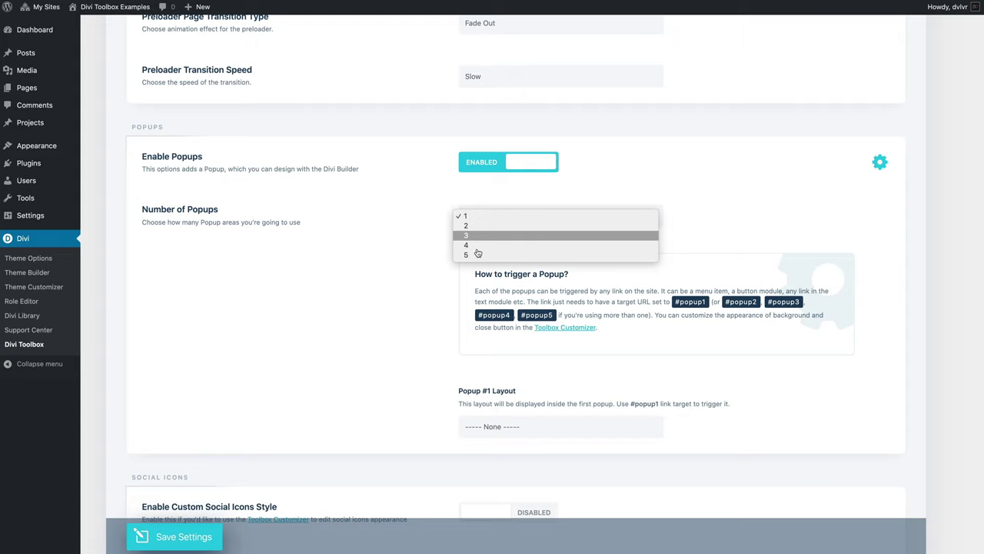
left_click(416, 265)
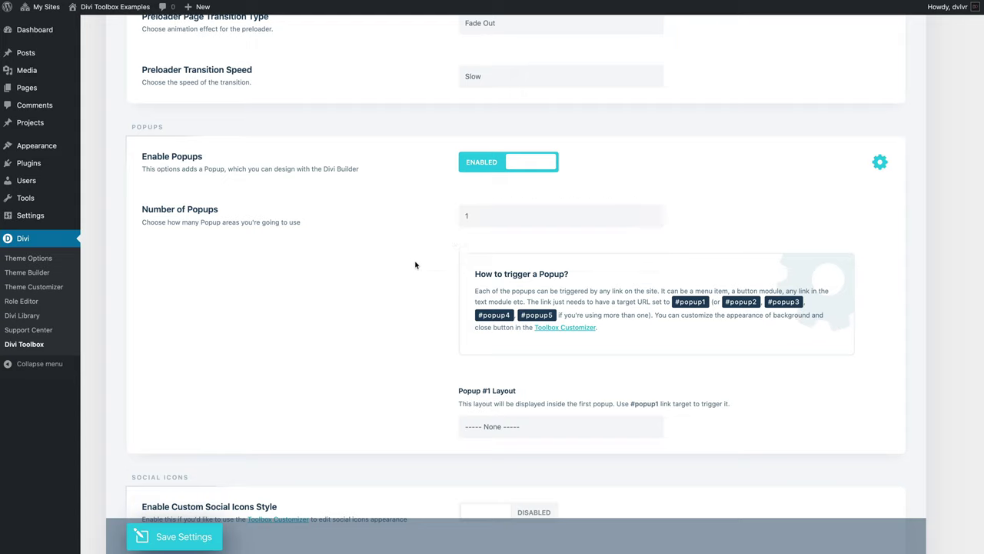
left_click(526, 429)
left_click(505, 438)
Step: Enable Custom Social Icons Style in the Social Icons section and save the Divi Toolbox settings
scroll(747, 164, "down", 4)
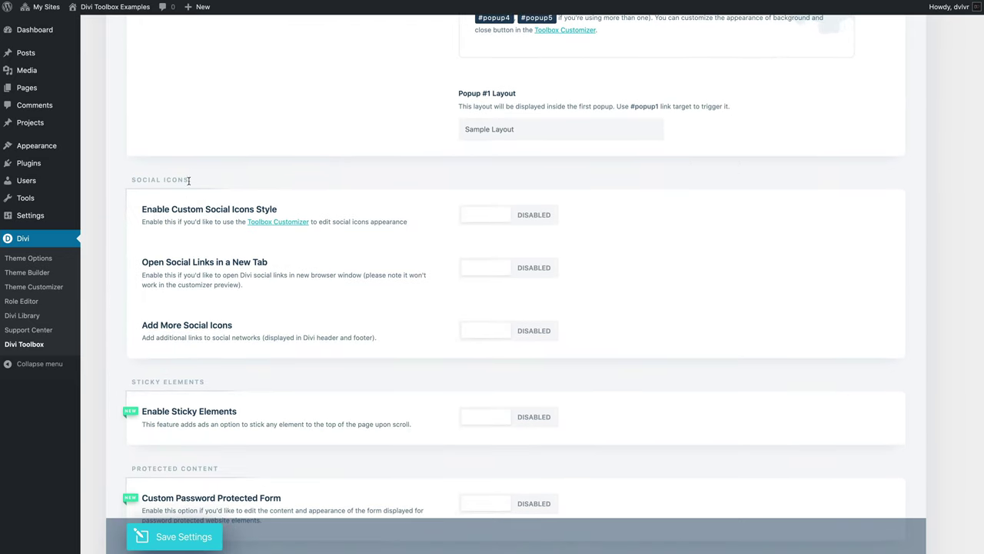
left_click(516, 216)
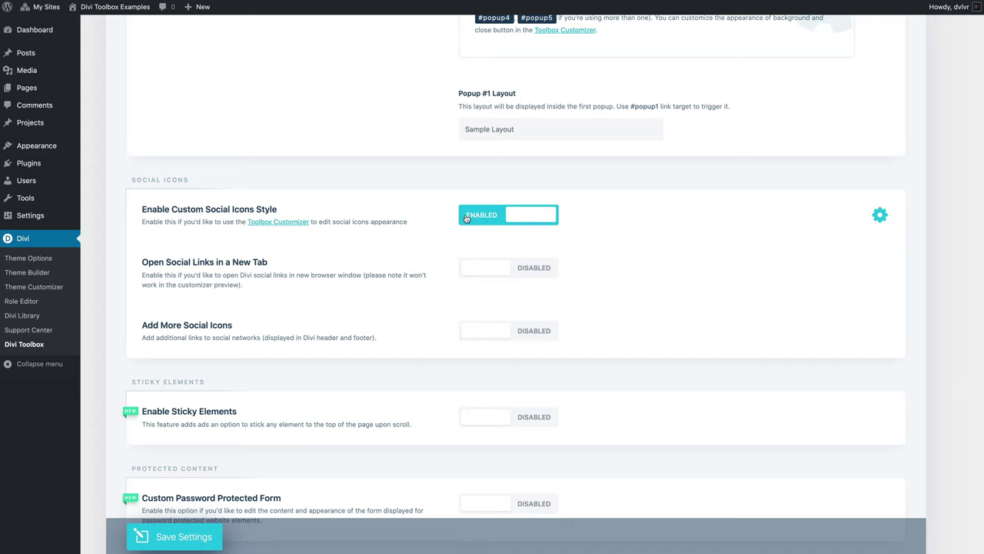
left_click(183, 544)
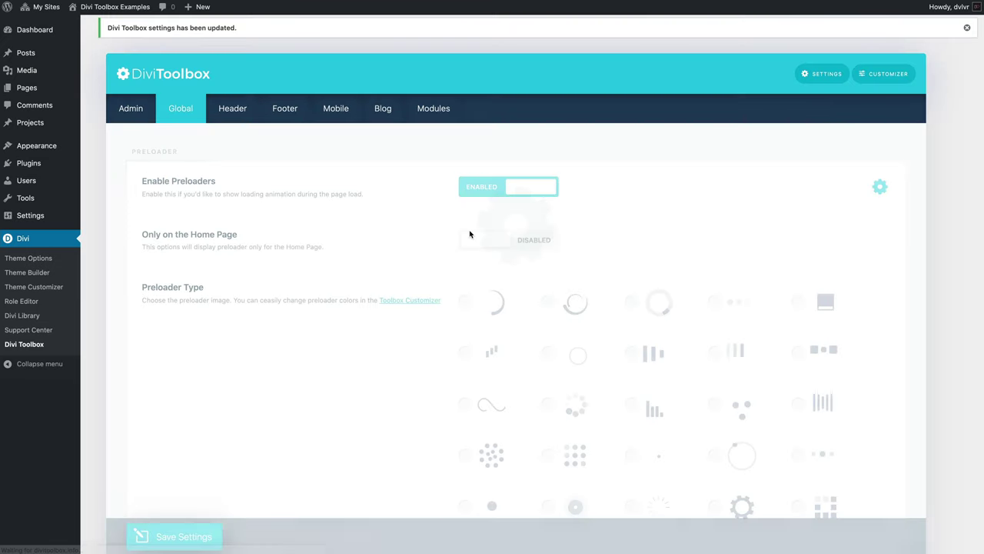
Step: In the Toolbox Customizer's Header Social Icons options, move the icons to the primary nav and set their hover effect to Grow
scroll(495, 248, "down", 10)
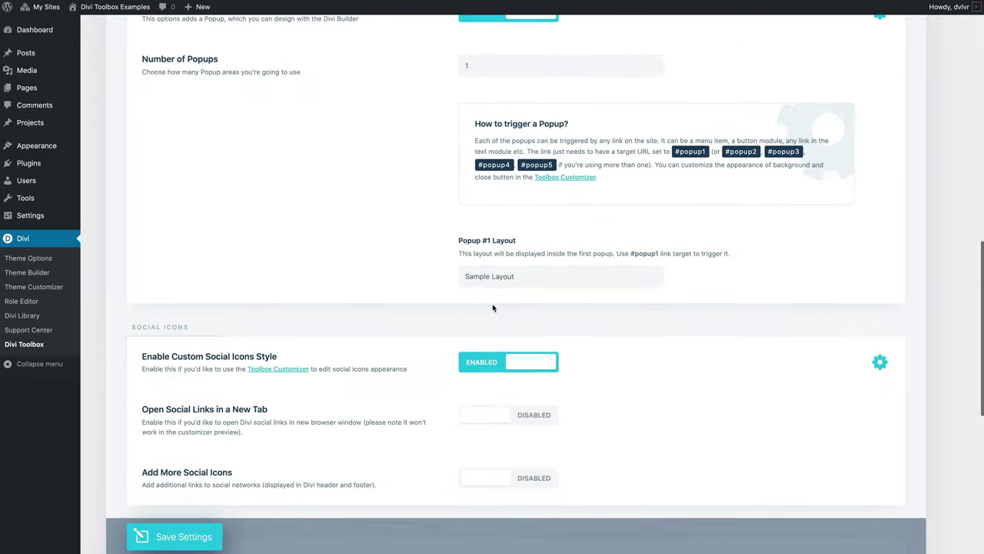
scroll(493, 308, "down", 3)
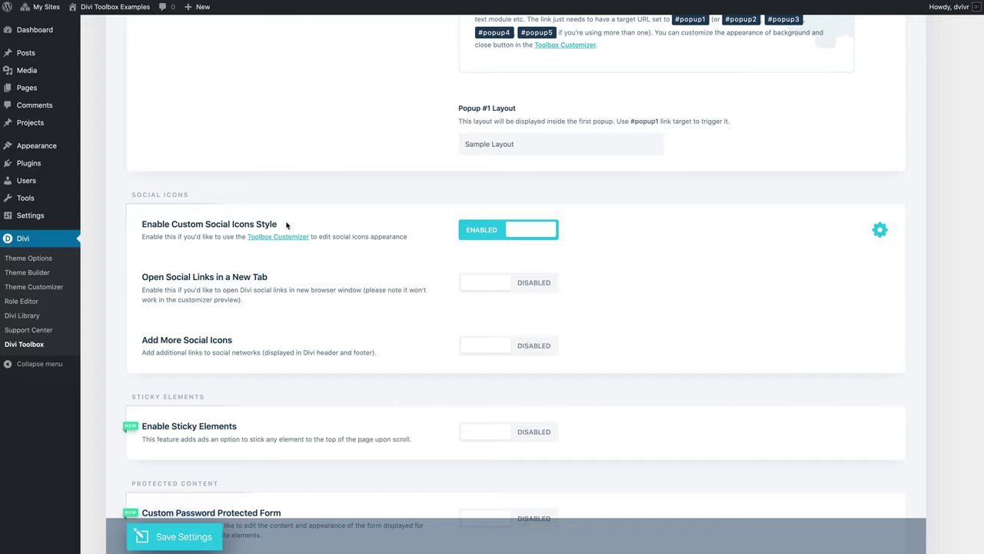
left_click(880, 230)
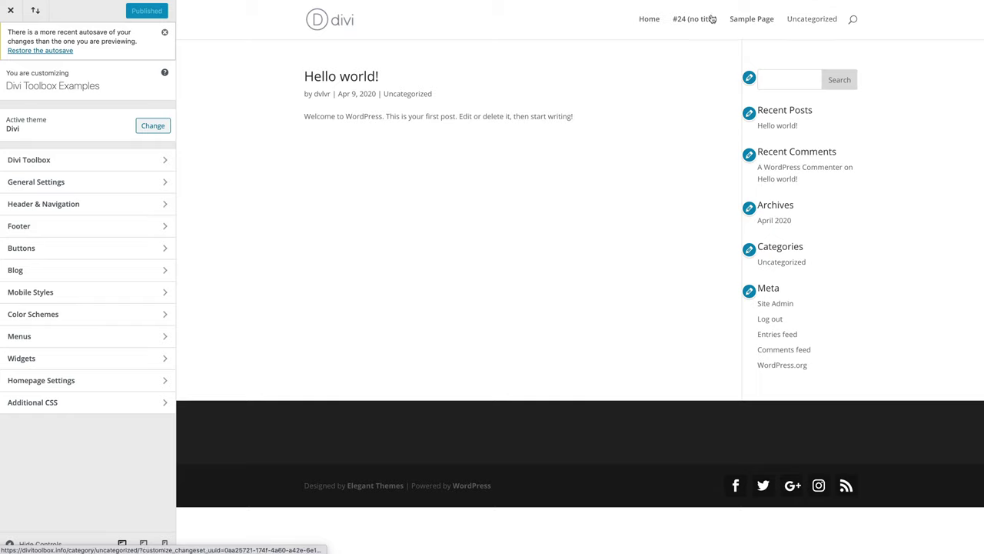
left_click(99, 165)
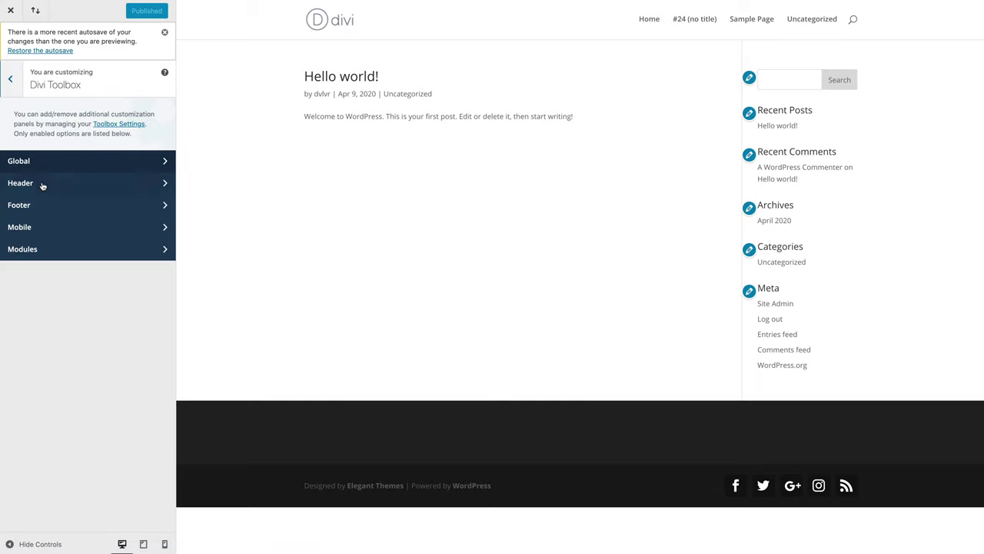
left_click(84, 186)
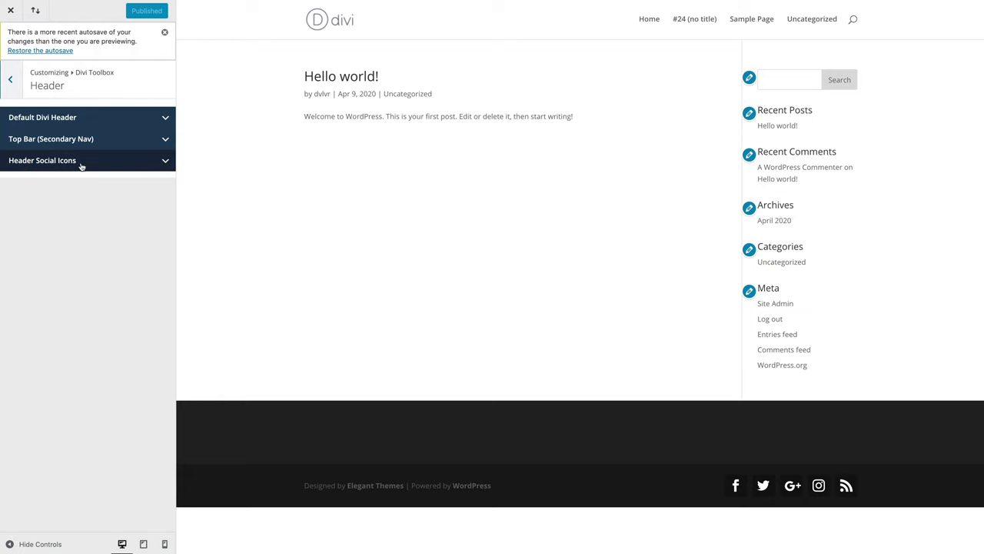
left_click(86, 162)
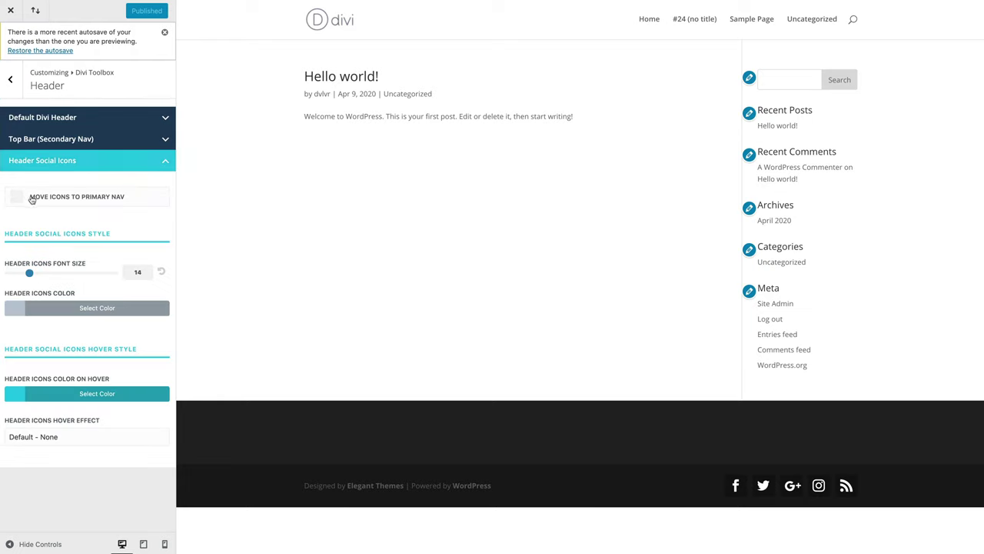
left_click(94, 201)
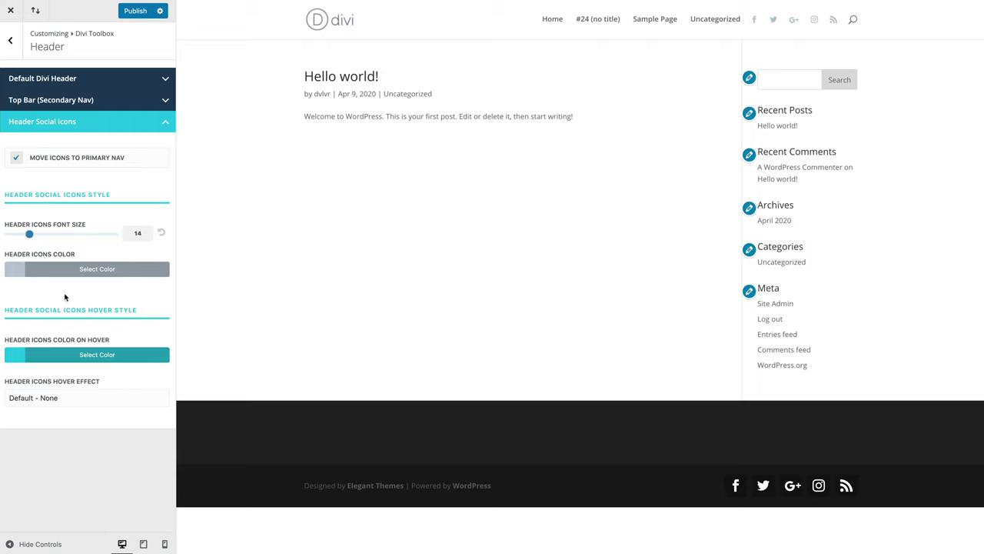
left_click(39, 399)
left_click(38, 406)
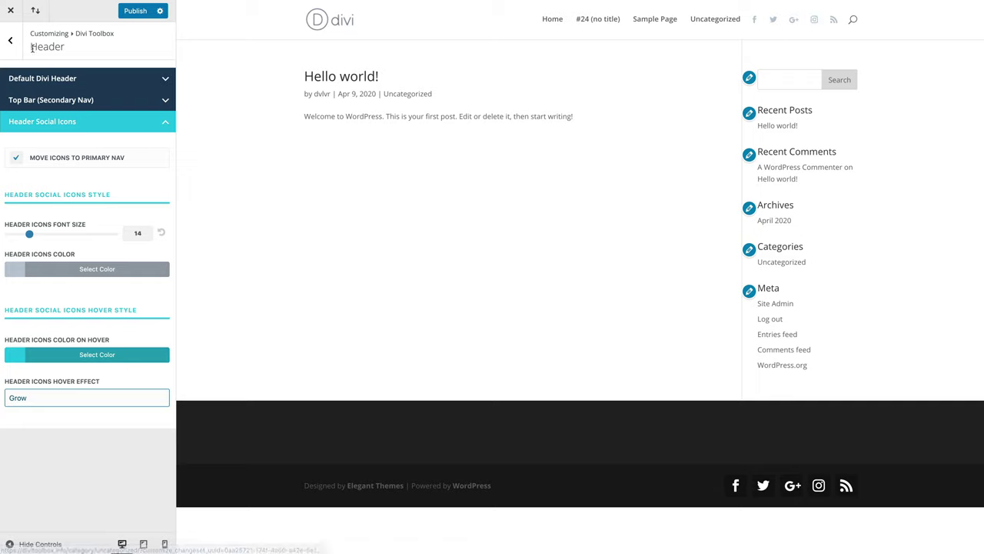
Step: Center align the footer bottom bar in the Divi Toolbox Footer customizer options
left_click(10, 40)
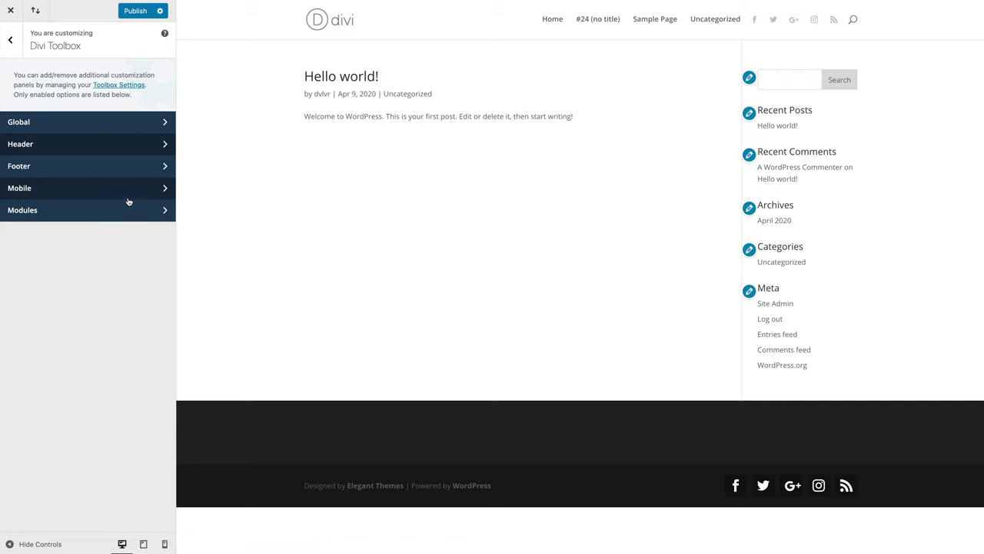
left_click(103, 162)
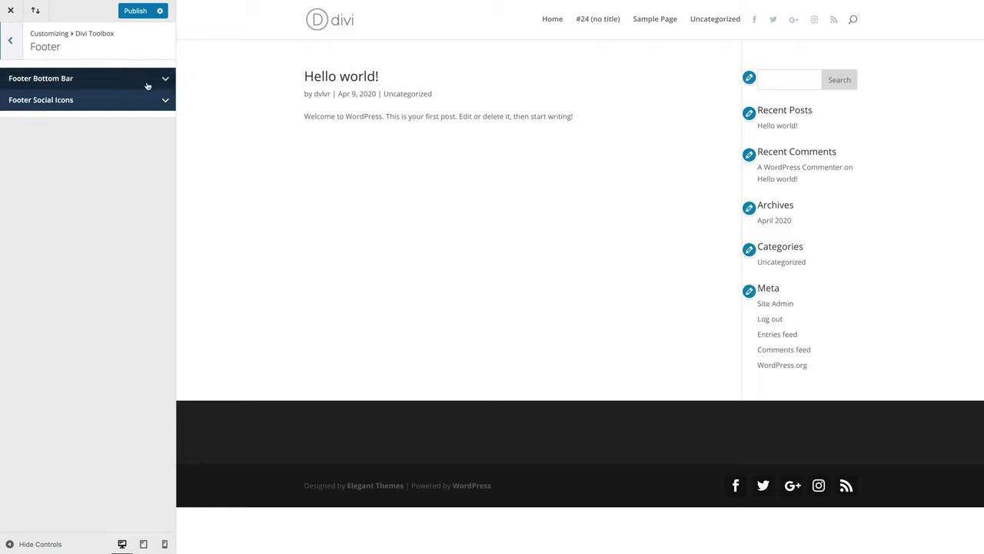
left_click(112, 82)
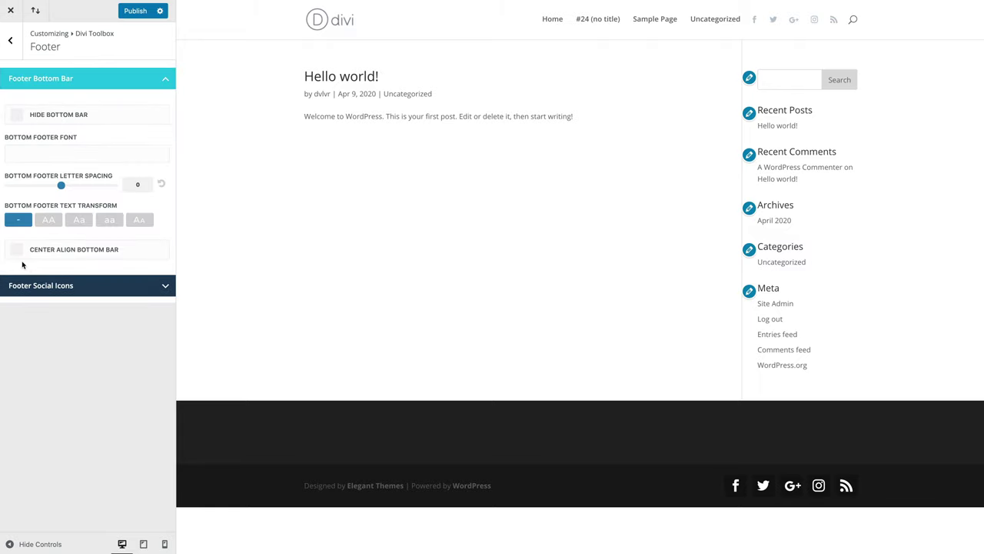
left_click(79, 252)
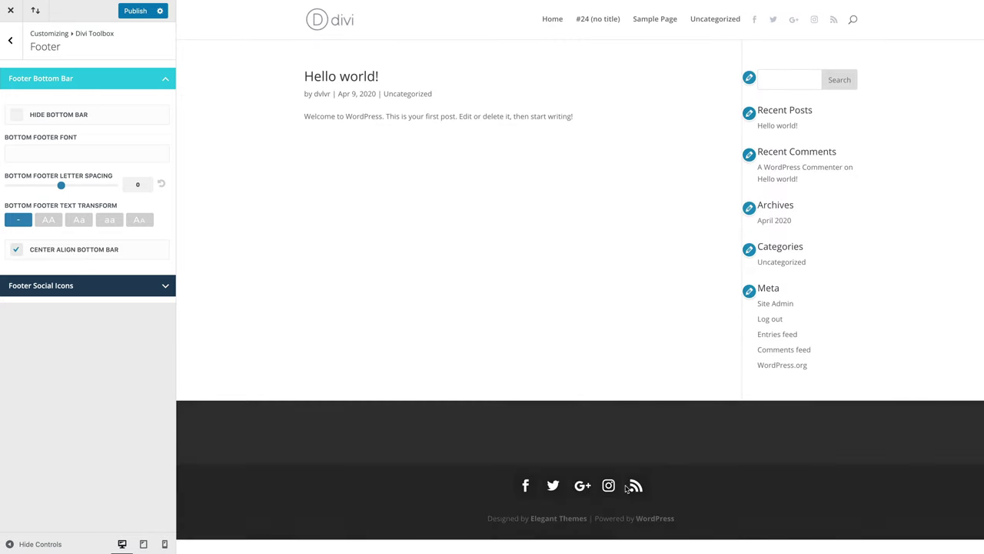
Step: Set the footer social icons' container spacing to 16 and review their style and hover options
left_click(154, 285)
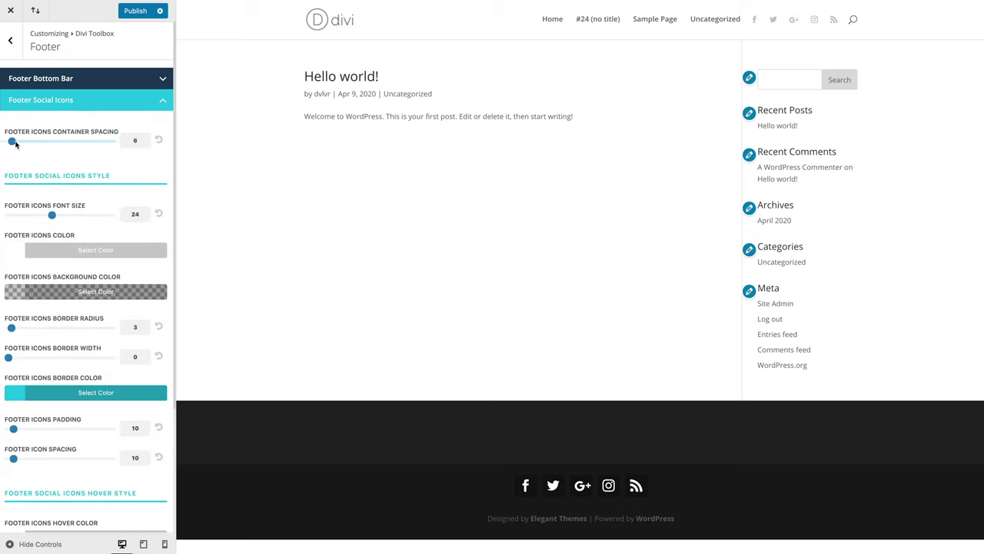
left_click_drag(9, 142, 16, 142)
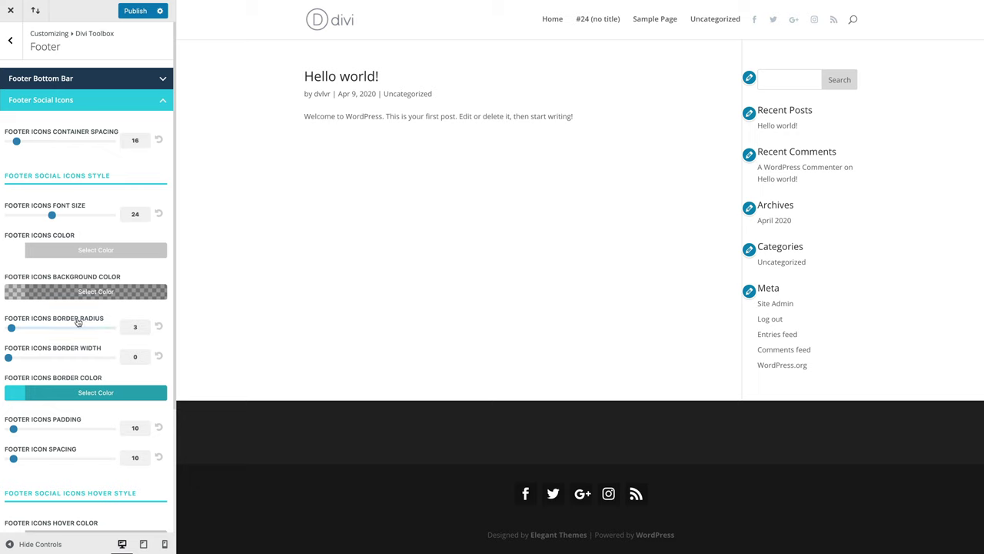
scroll(77, 322, "down", 3)
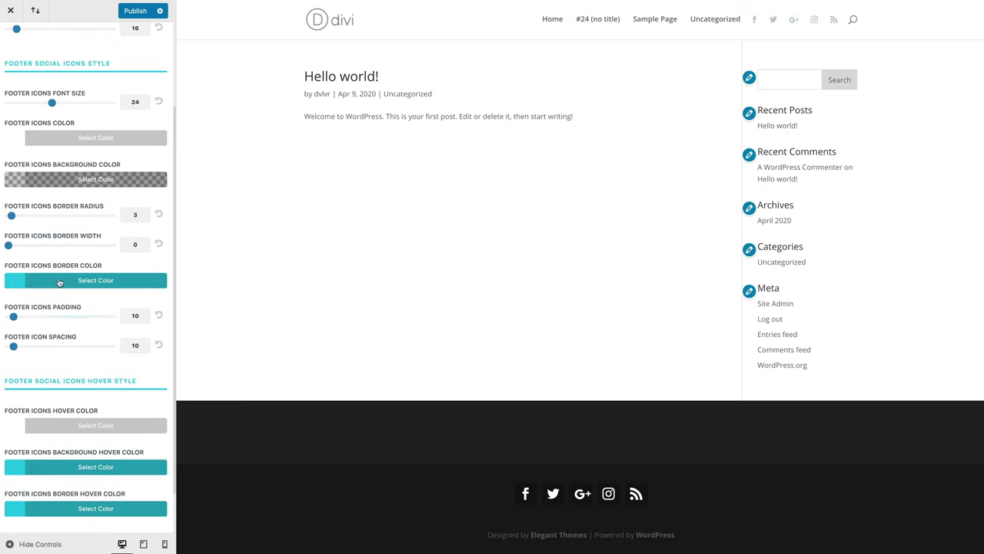
scroll(98, 320, "down", 2)
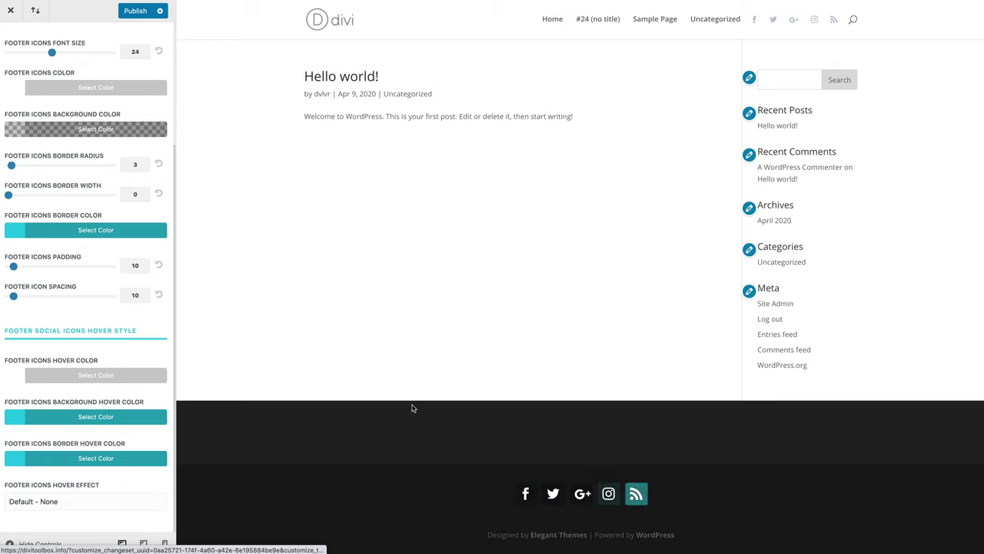
scroll(132, 223, "up", 2)
scroll(132, 223, "up", 2)
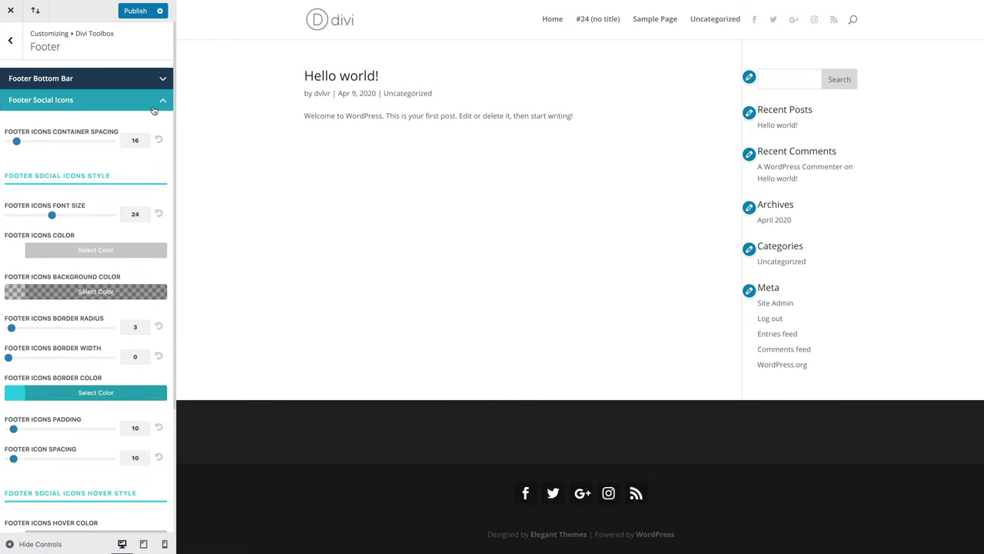
left_click(49, 100)
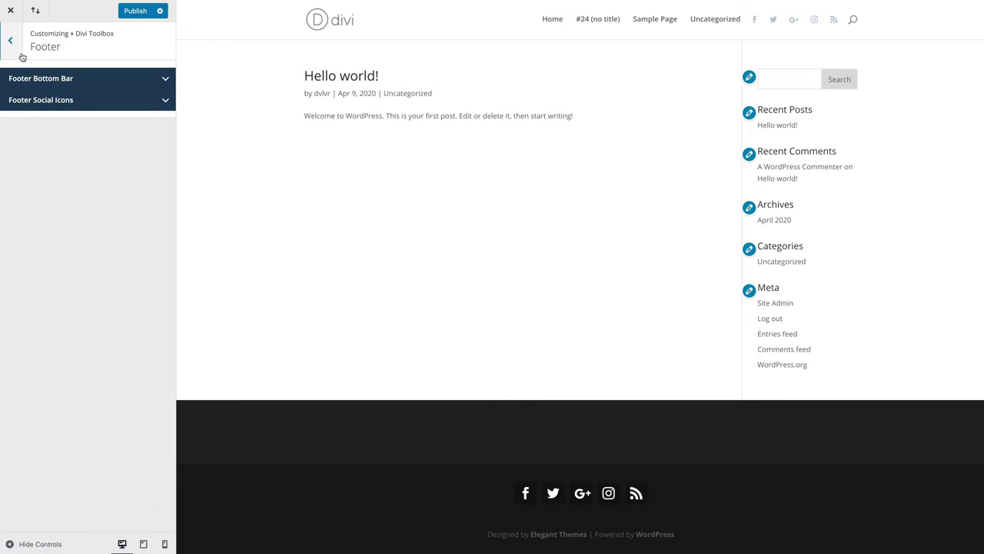
Step: Add social icons to the default mobile menu, preview them in the expanded menu and review their alignment, style and hover options
left_click(21, 55)
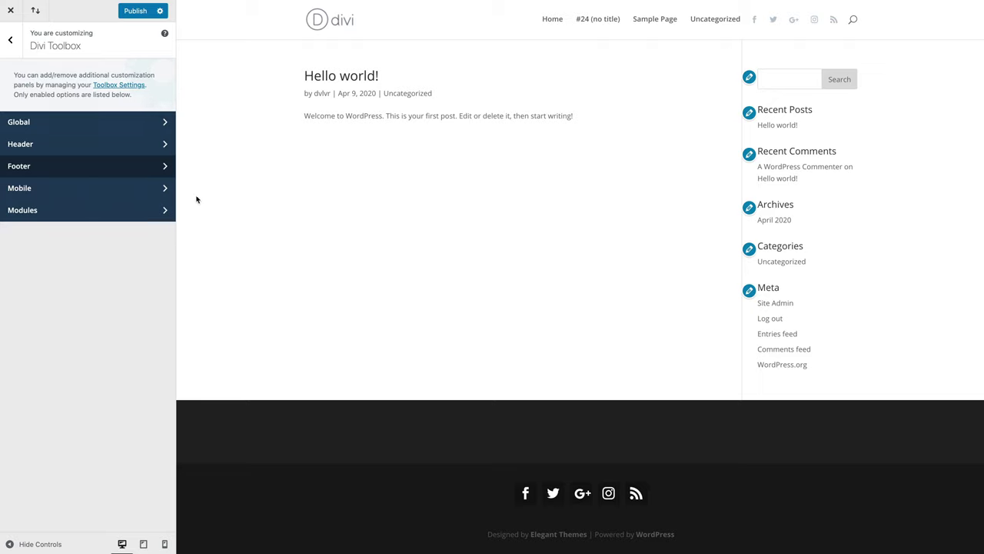
left_click(149, 191)
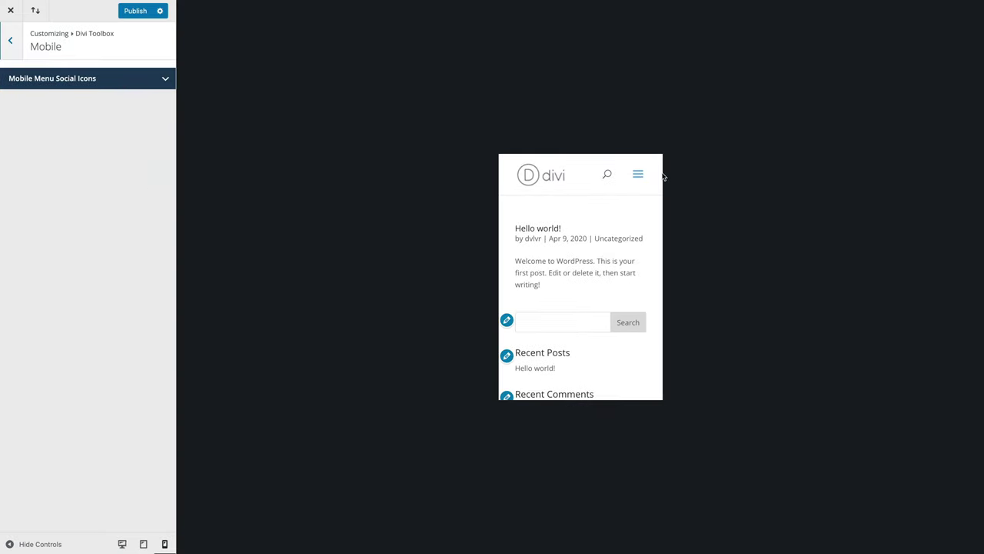
left_click(114, 81)
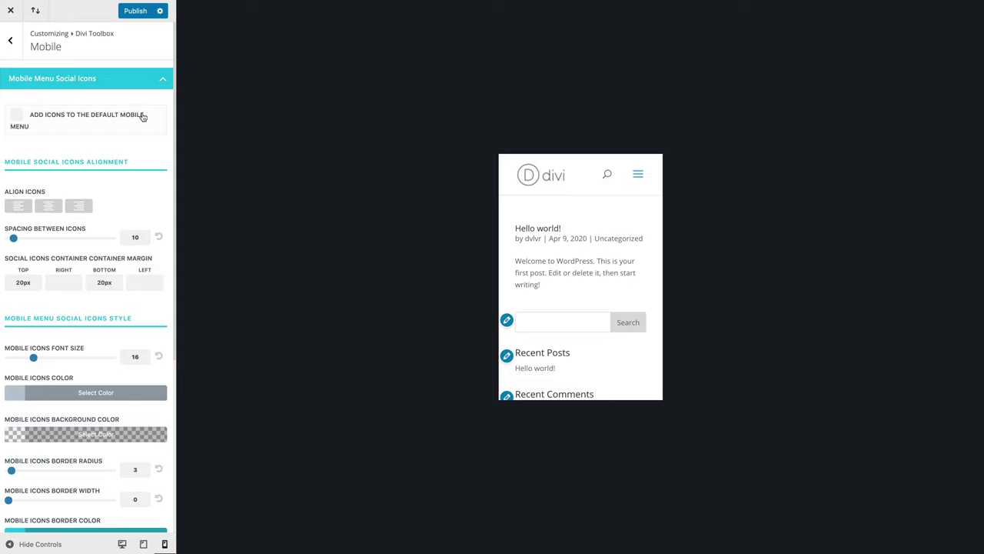
left_click(15, 119)
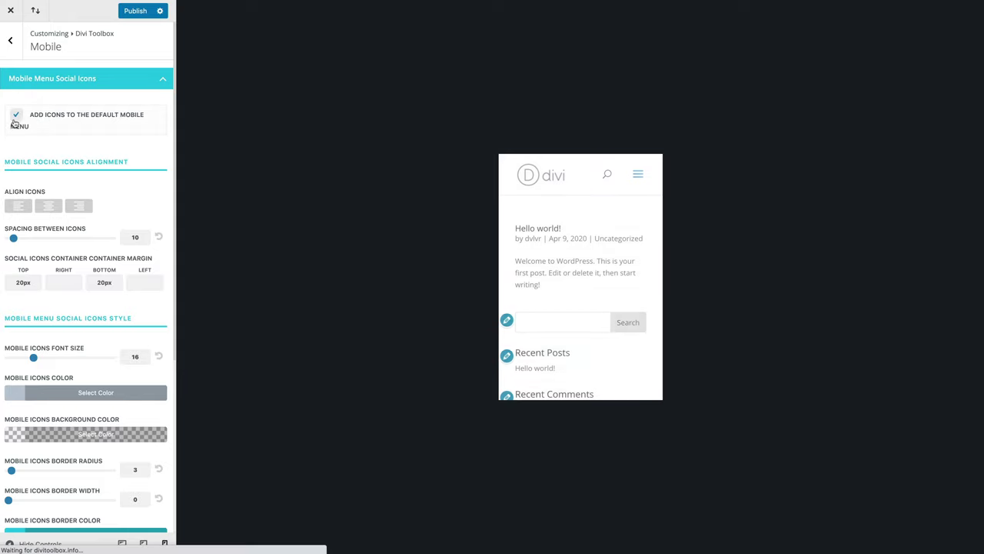
left_click(637, 175)
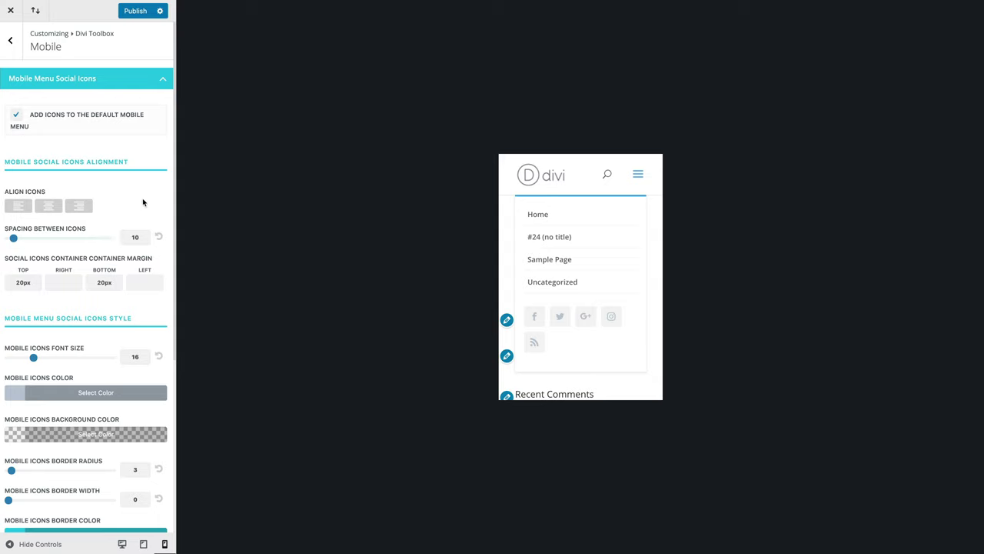
scroll(142, 200, "down", 2)
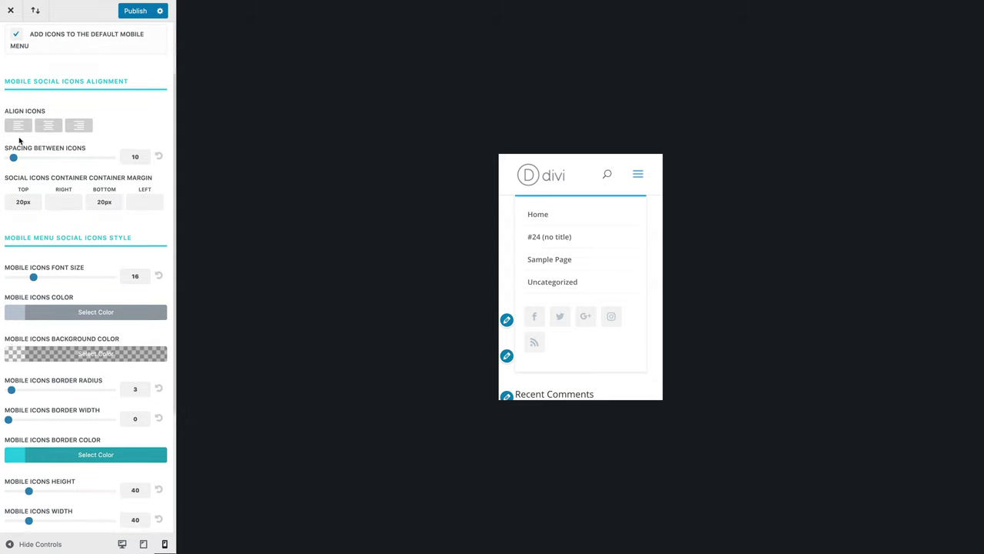
scroll(132, 262, "down", 3)
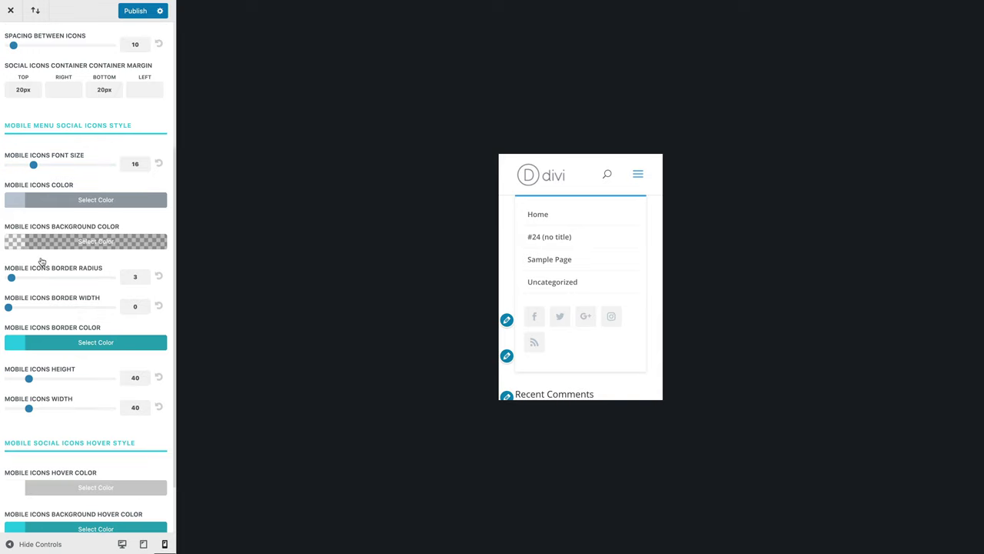
scroll(153, 193, "down", 2)
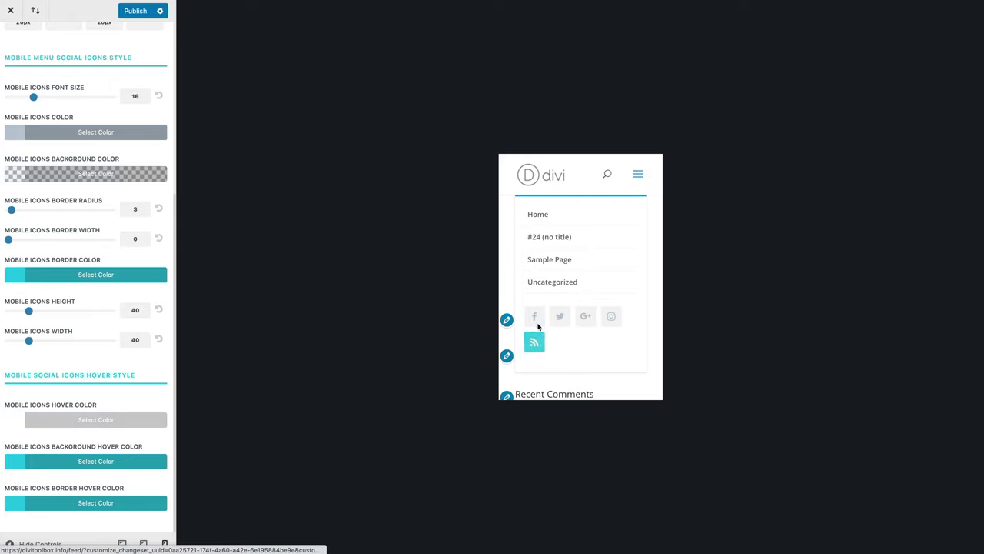
scroll(88, 89, "up", 5)
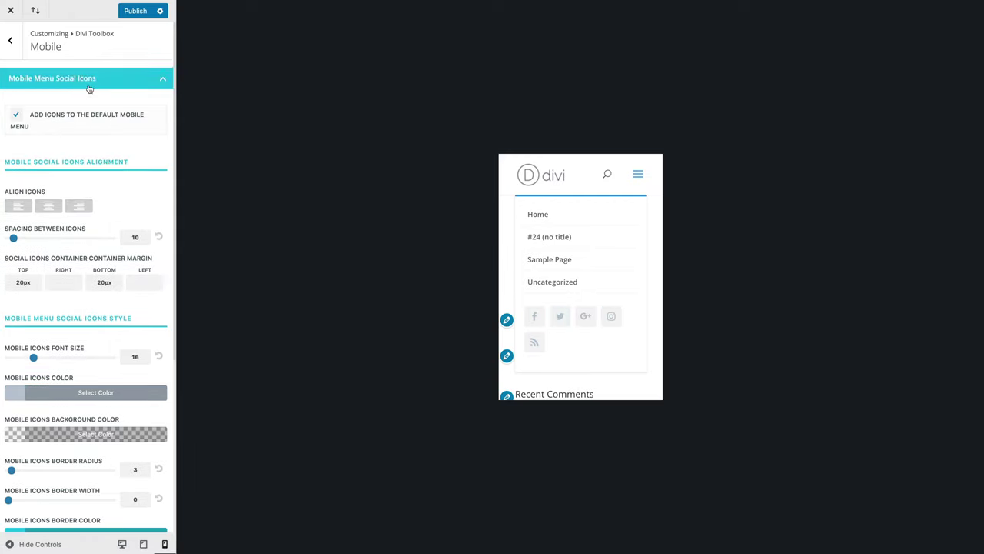
Step: Back in the Divi Toolbox Global settings, enable Open Social Links in a New Tab and Add More Social Icons
left_click(11, 37)
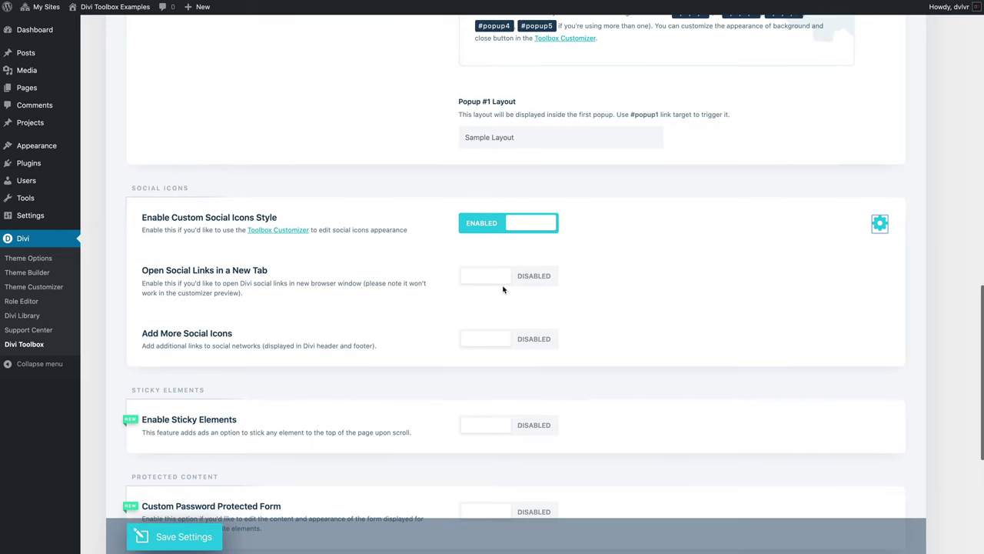
left_click(503, 286)
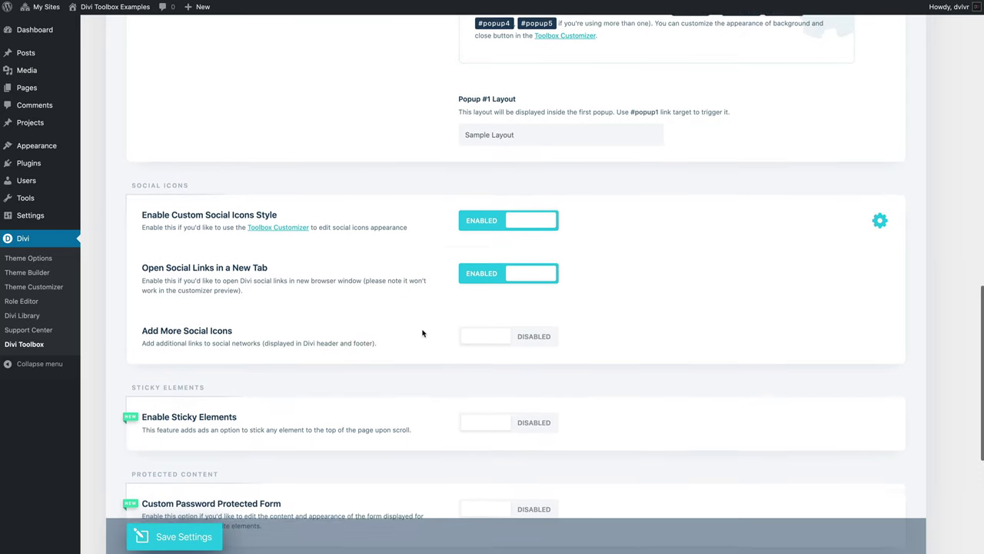
scroll(425, 270, "down", 2)
left_click(519, 264)
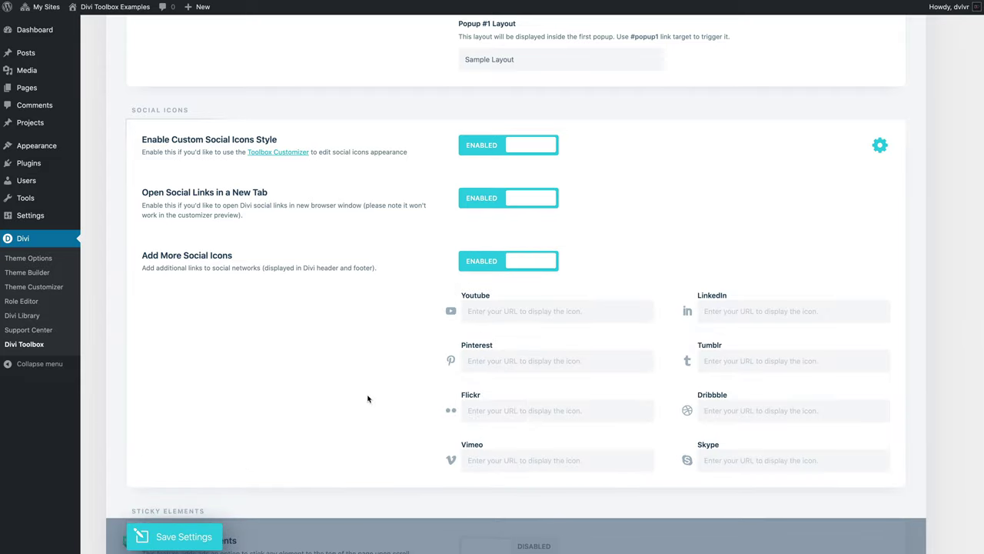
Step: Enable Sticky Elements in the Global settings and review its simple and global sticky options
scroll(459, 356, "down", 5)
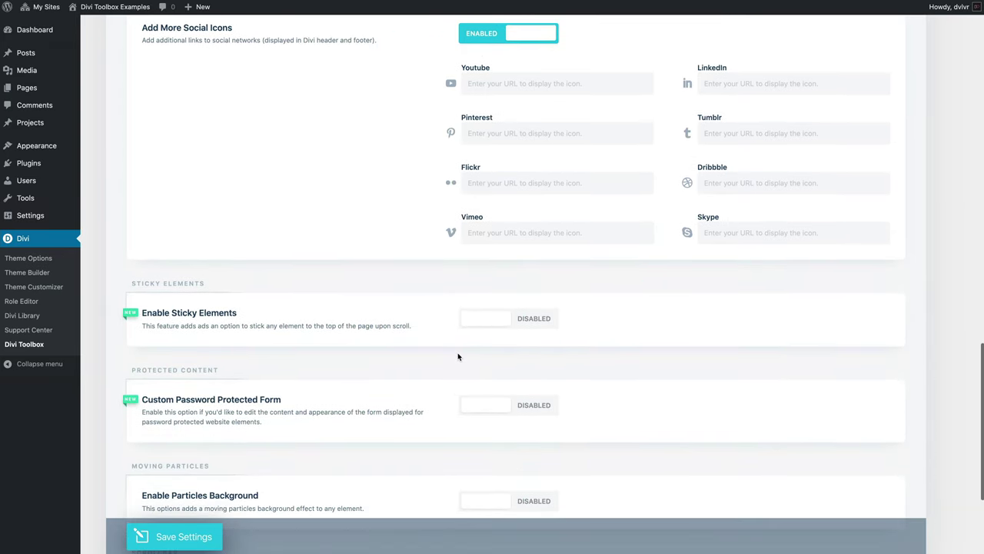
scroll(457, 354, "down", 2)
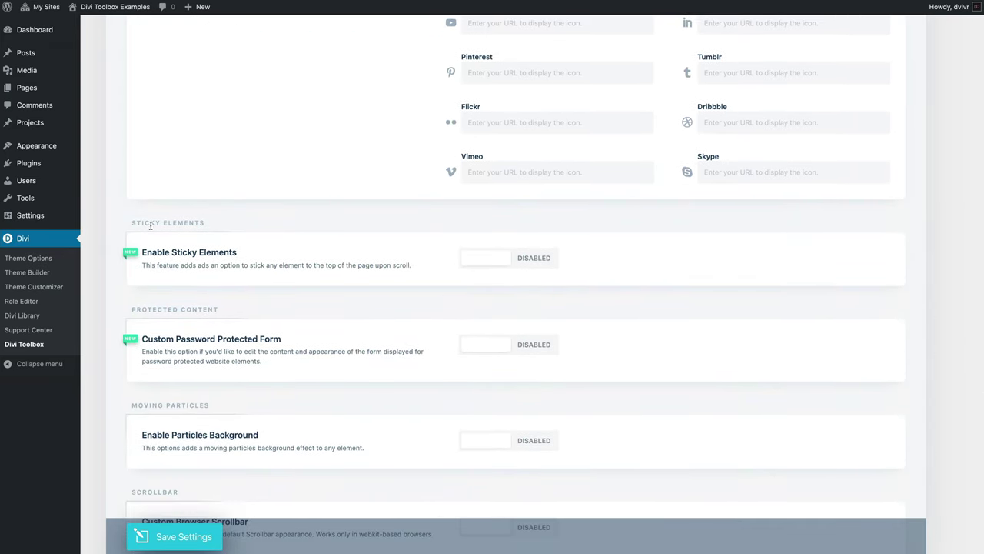
left_click(517, 256)
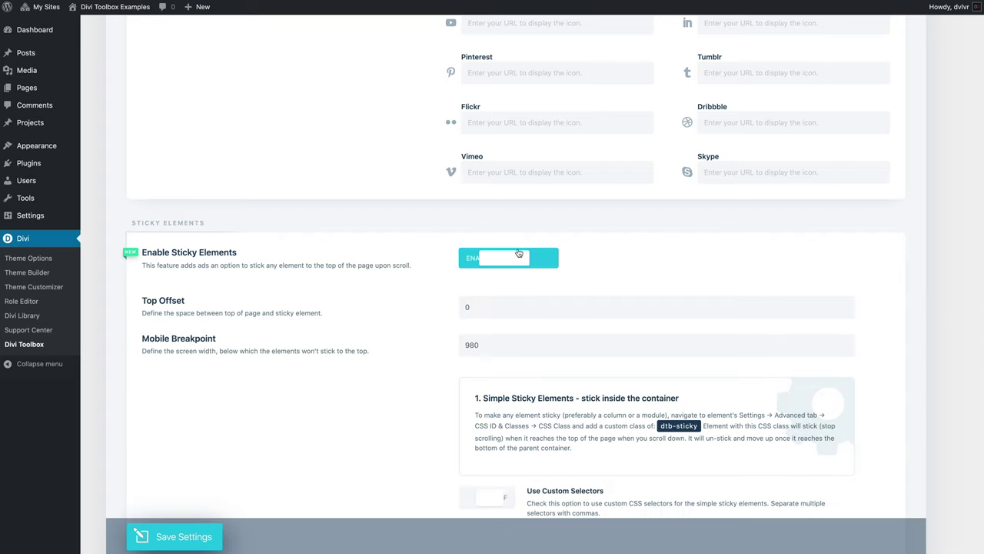
scroll(497, 361, "down", 2)
scroll(497, 360, "down", 3)
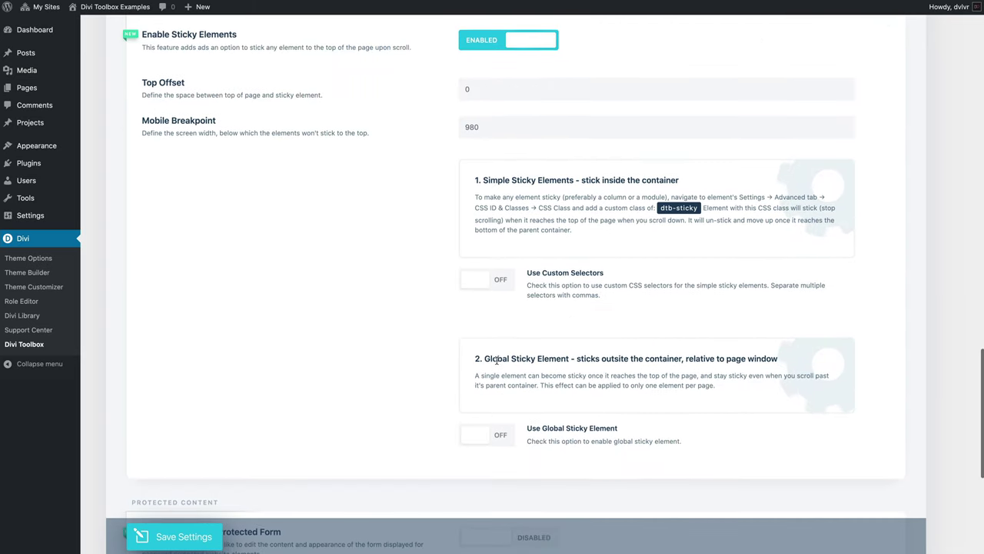
Step: Set the sticky elements' Top Offset to 70 and save the Divi Toolbox settings
scroll(368, 202, "up", 1)
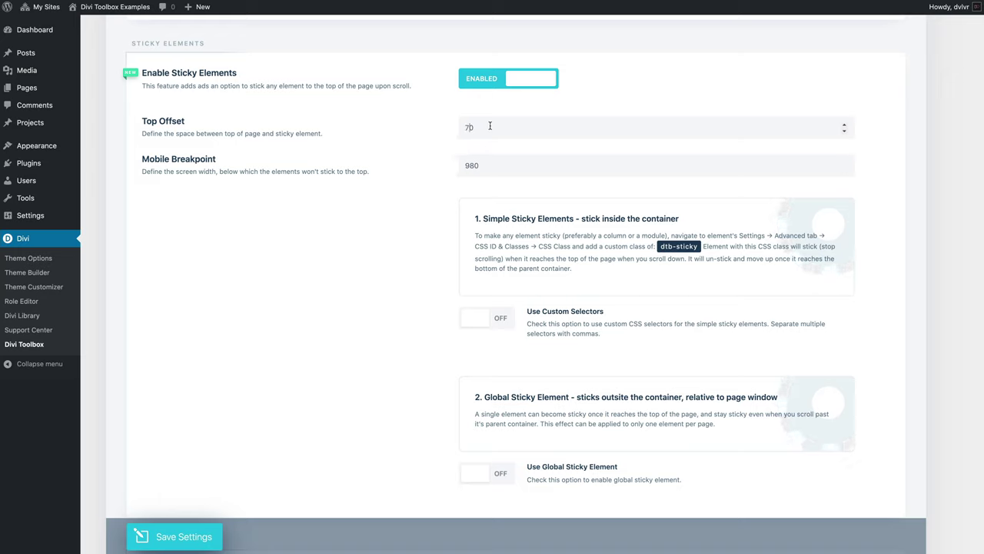
left_click(505, 136)
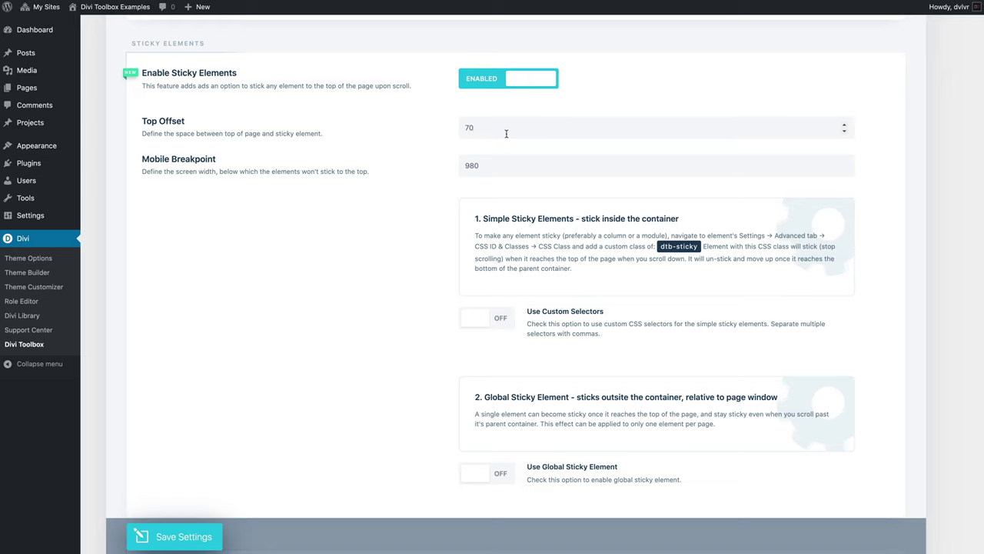
left_click(186, 536)
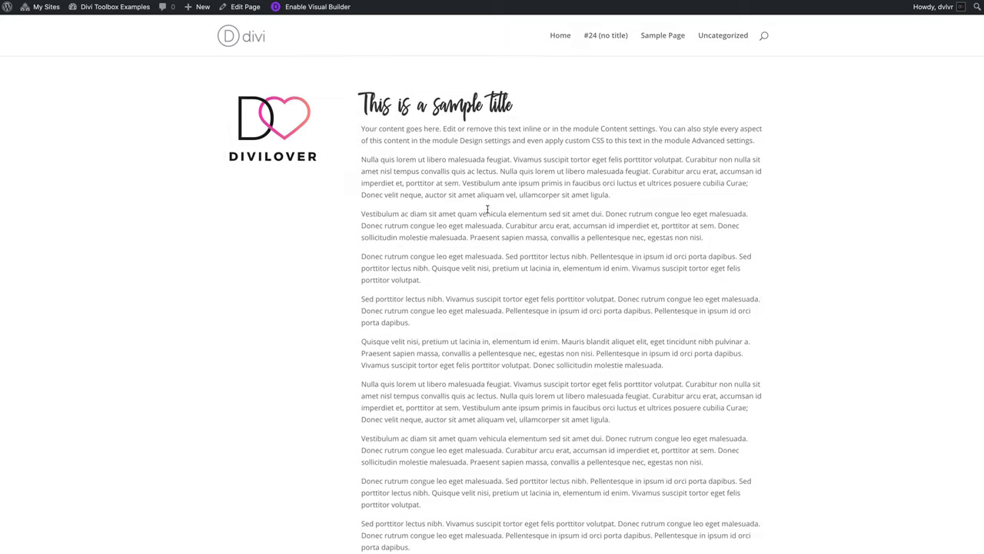
Step: On the sample page, examine how the logo images in the first two sections stick within their containers while scrolling
scroll(487, 209, "down", 3)
scroll(487, 209, "down", 10)
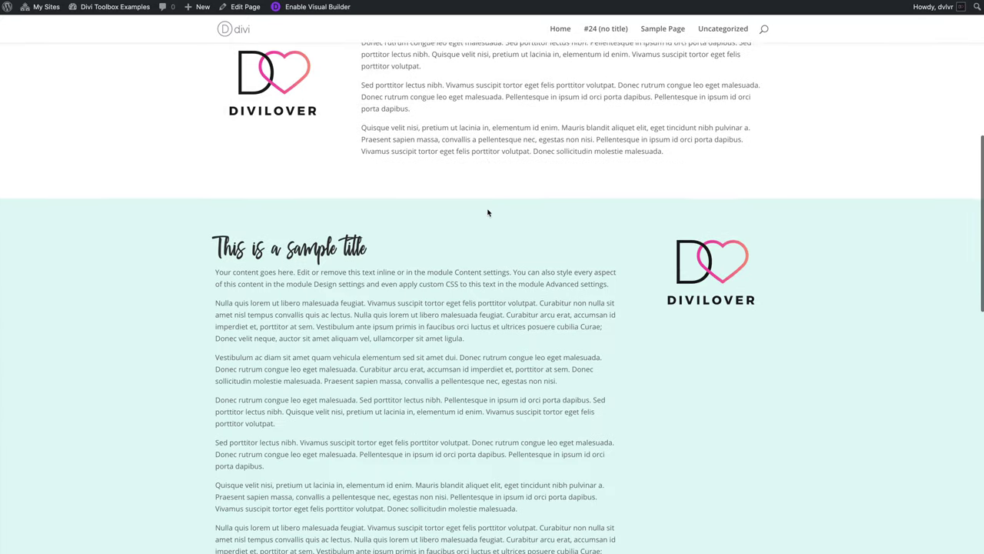
scroll(488, 212, "down", 2)
scroll(488, 213, "up", 5)
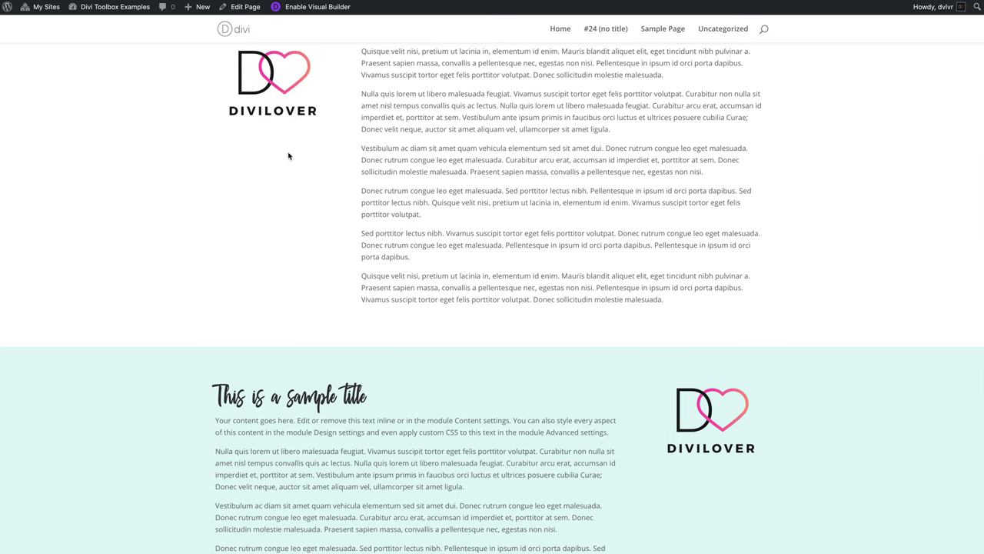
scroll(289, 156, "up", 10)
scroll(397, 143, "down", 8)
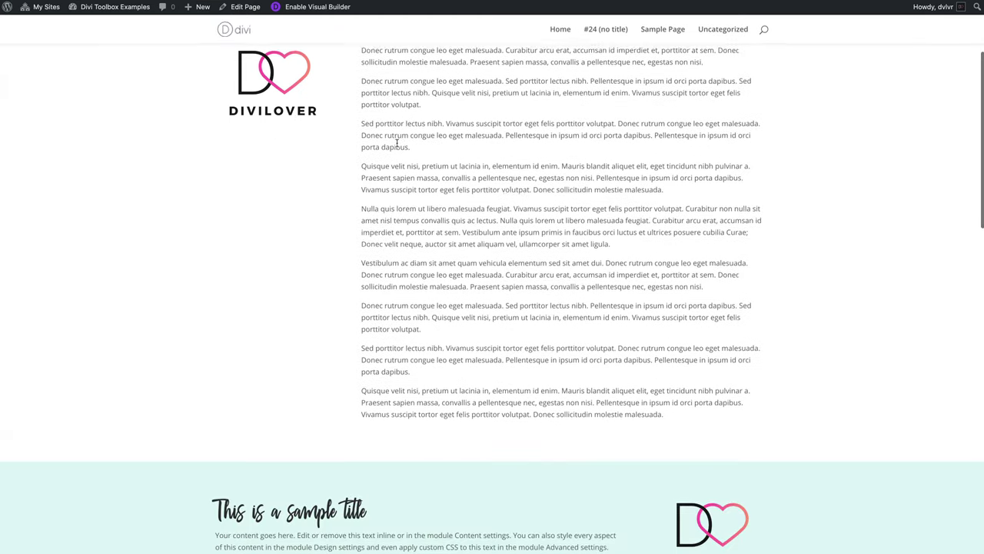
scroll(397, 142, "down", 5)
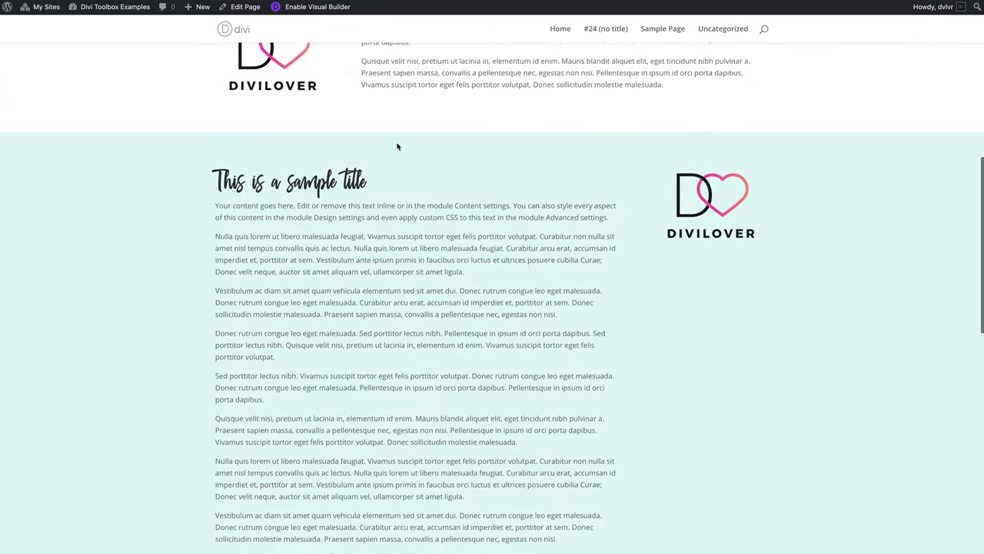
scroll(426, 116, "down", 1)
scroll(425, 115, "up", 2)
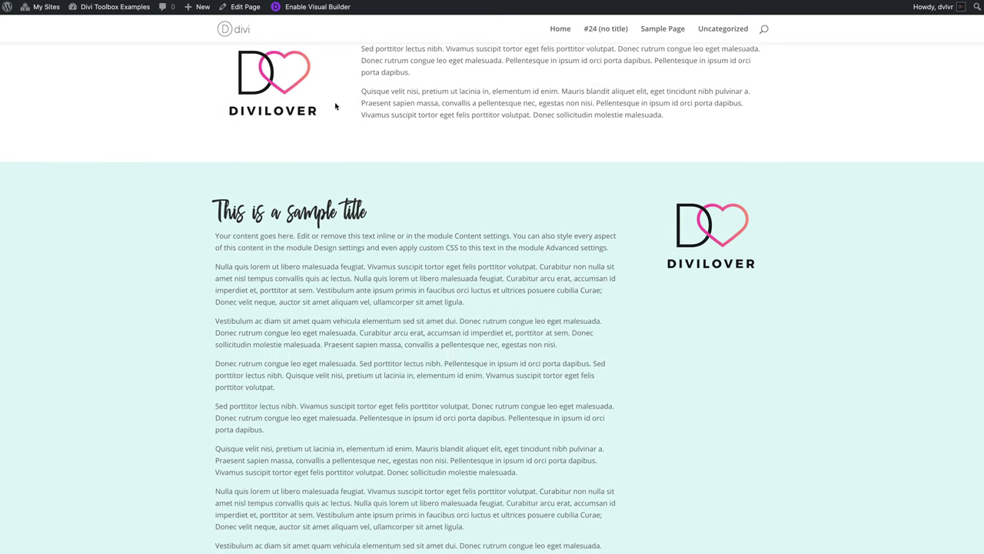
scroll(501, 139, "down", 2)
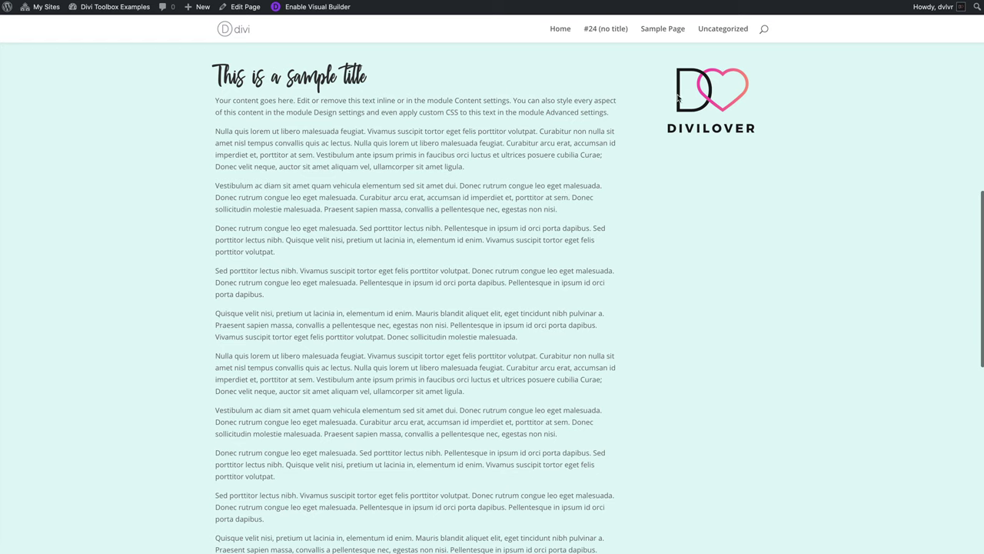
scroll(521, 236, "down", 5)
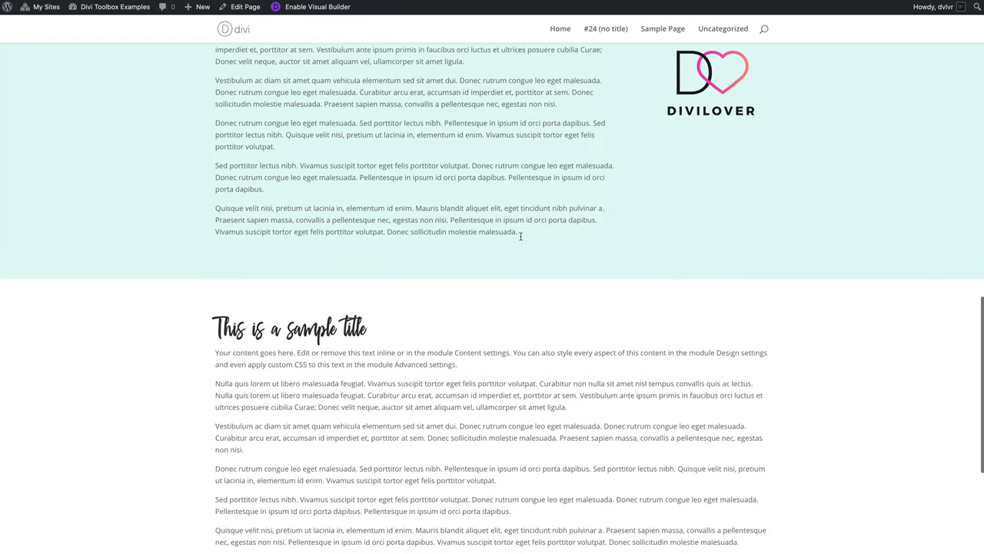
scroll(521, 238, "down", 3)
scroll(521, 239, "up", 4)
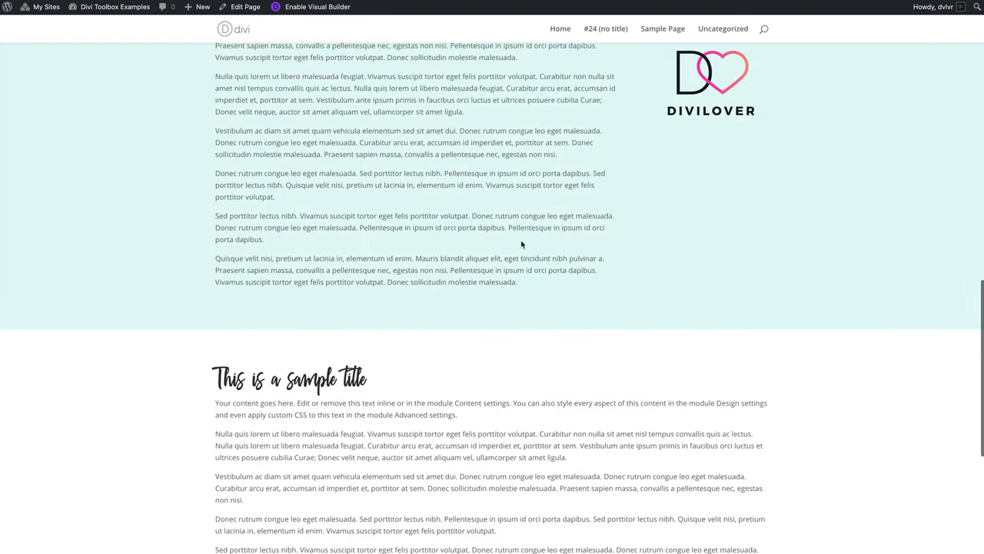
scroll(522, 244, "up", 12)
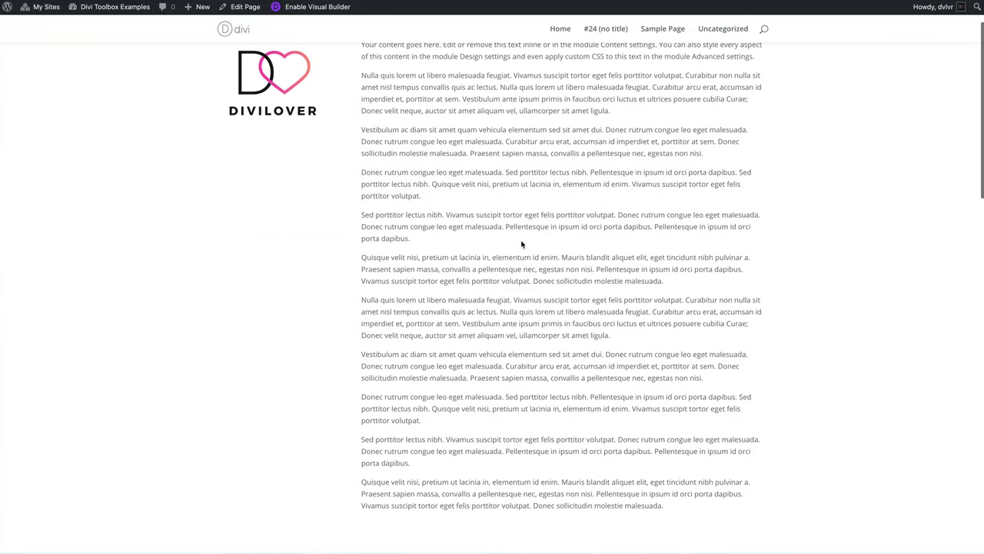
scroll(521, 243, "up", 2)
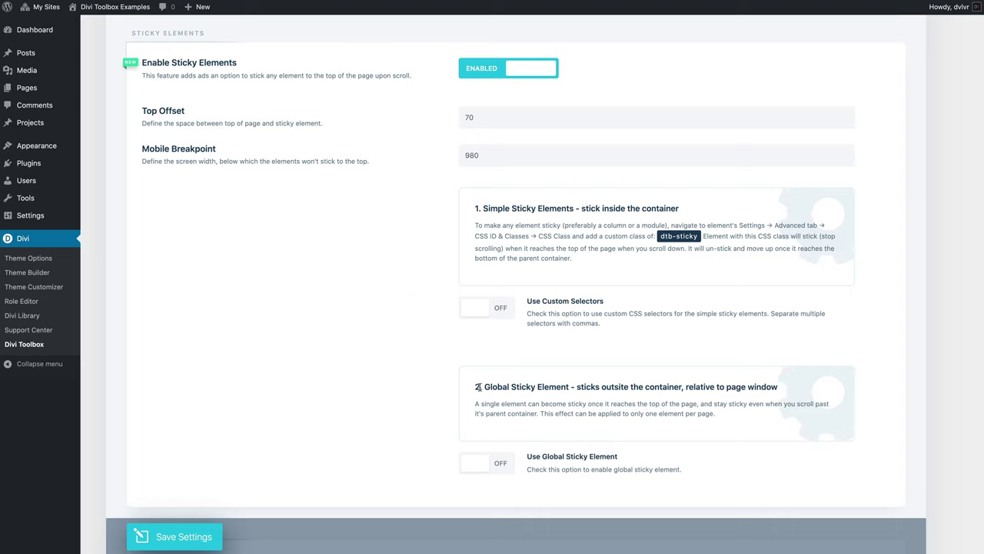
Step: Back in the Sticky Elements settings, turn on Use Global Sticky Element, review its selector fields and save the settings
left_click(485, 464)
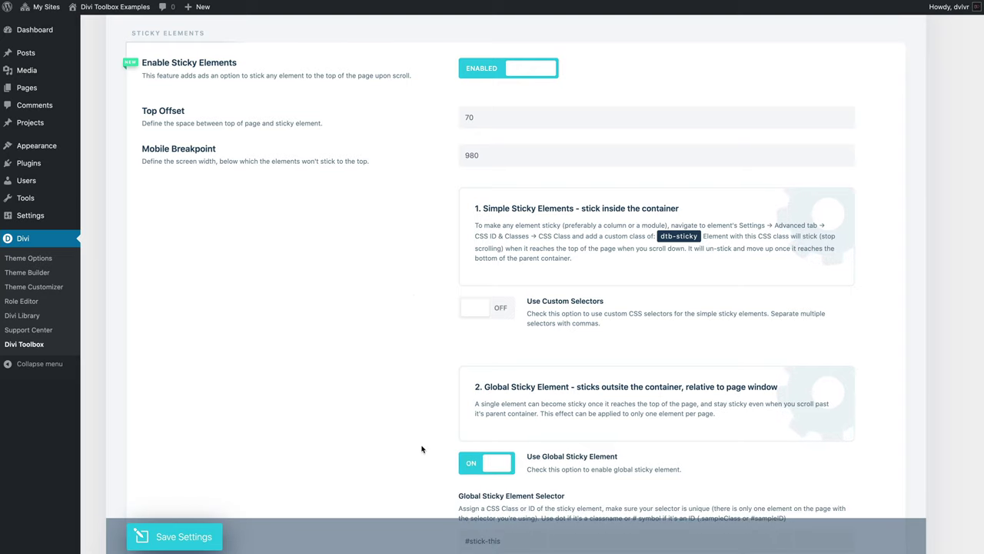
scroll(423, 448, "down", 5)
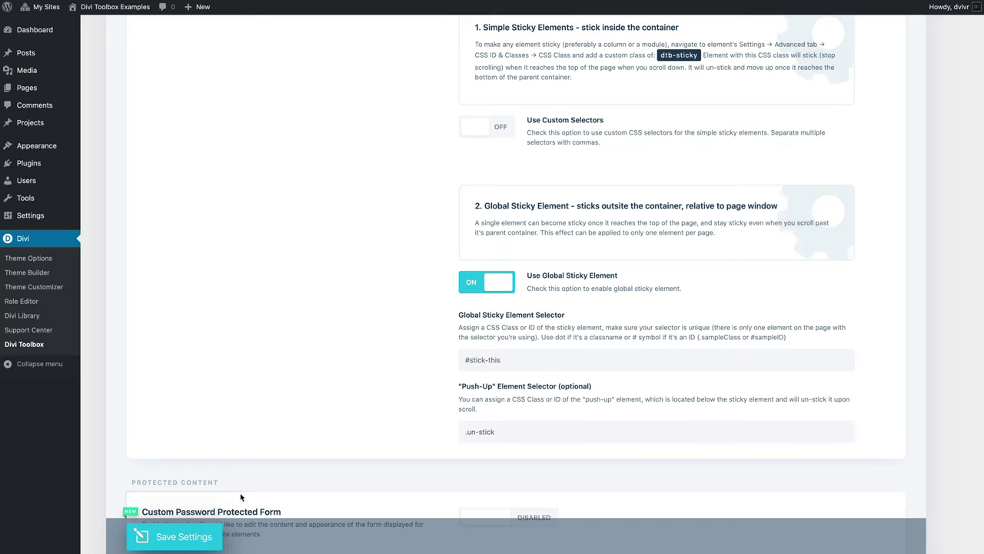
left_click(191, 536)
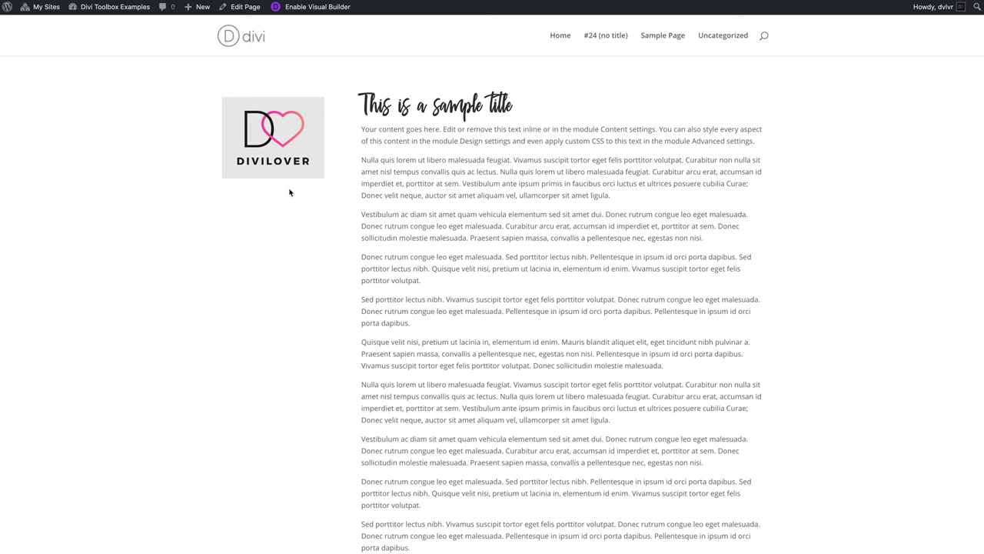
Step: Reload the global sticky sample page and examine how the logo image behaves across the sections and at the Push-Up section
key("super+r")
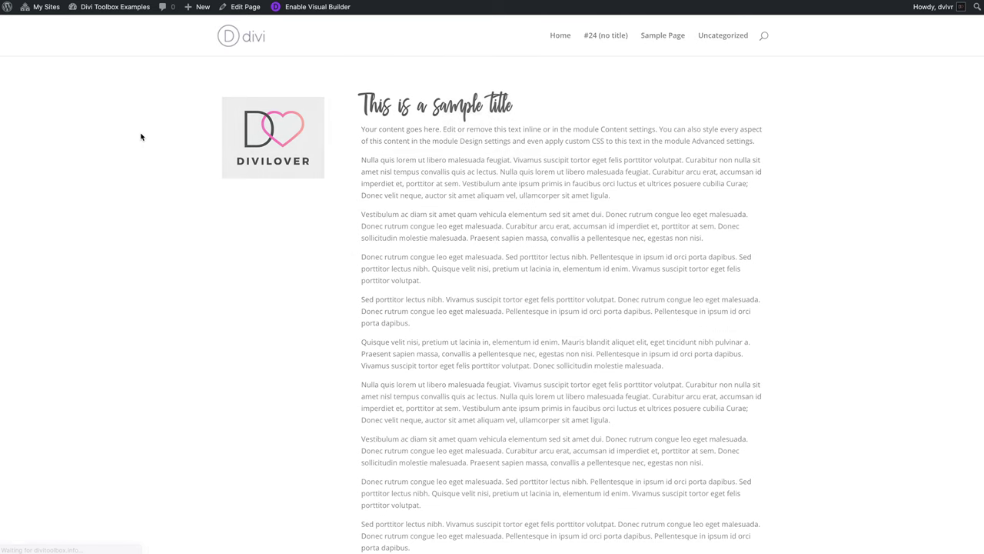
scroll(529, 231, "down", 10)
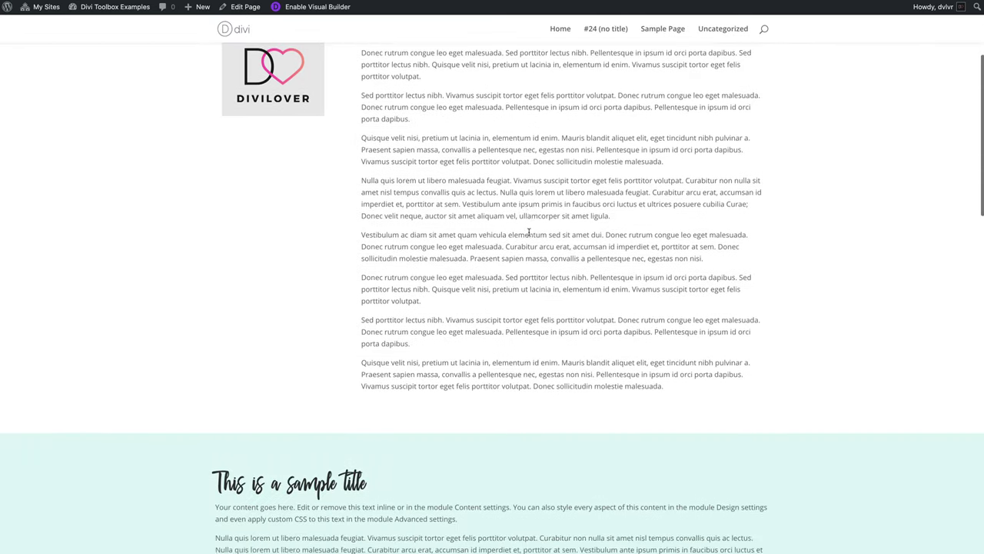
scroll(528, 233, "down", 5)
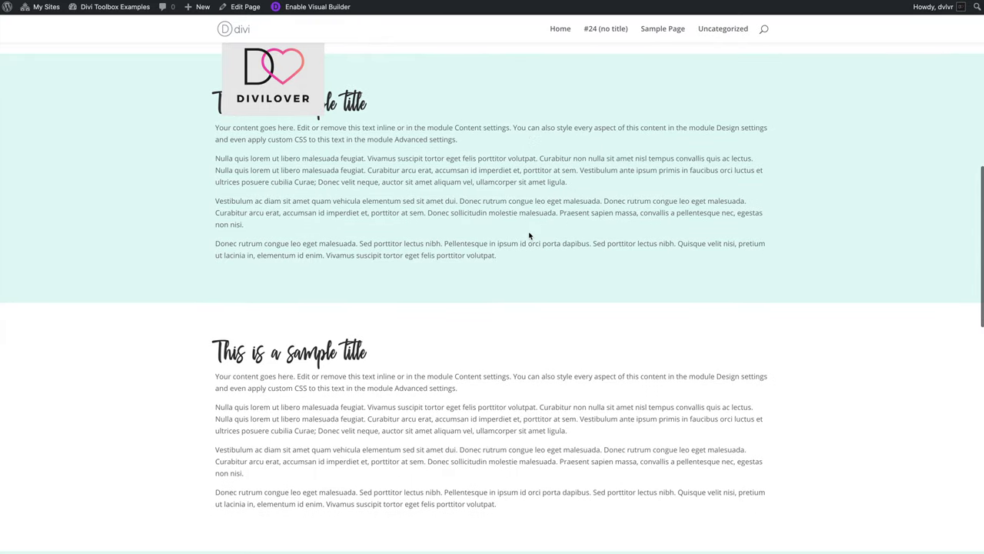
scroll(529, 236, "down", 6)
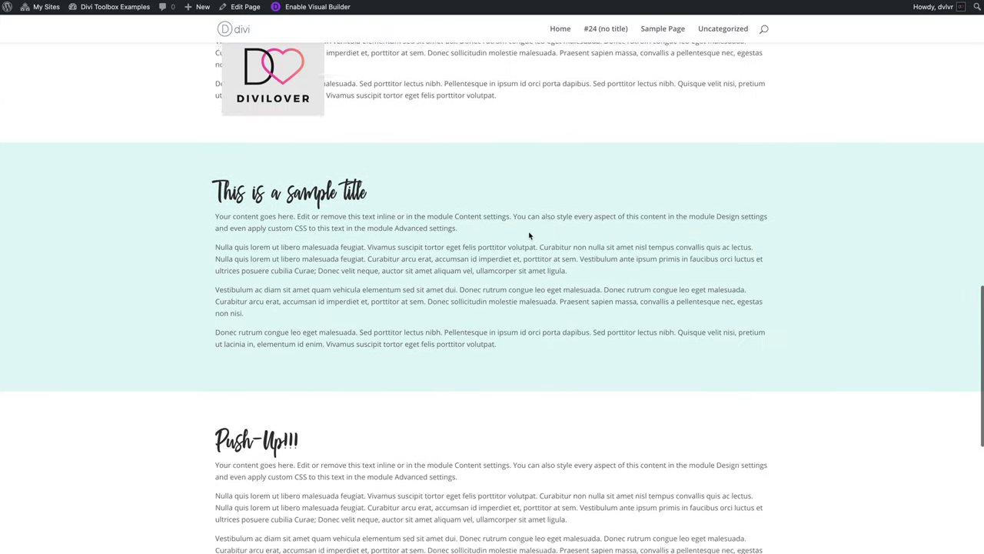
scroll(529, 236, "down", 3)
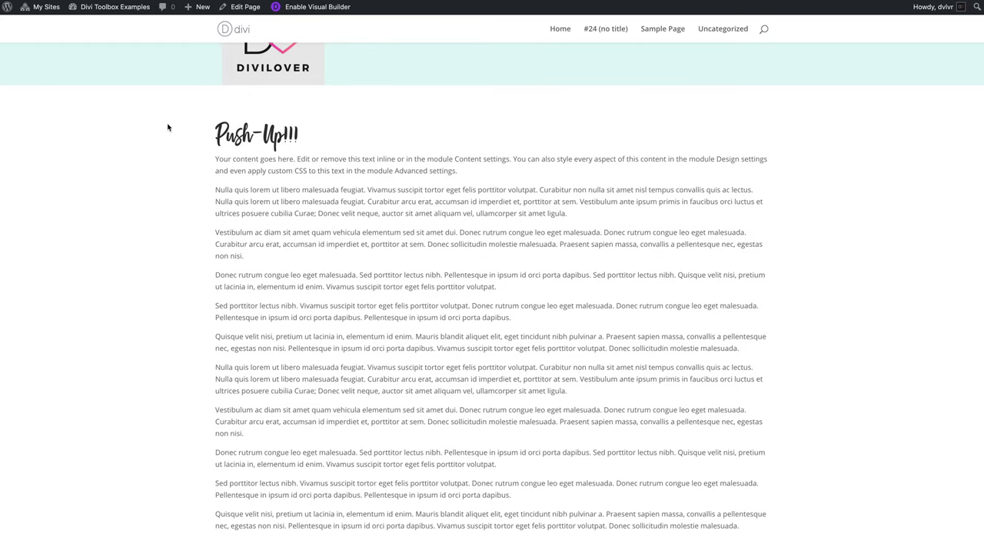
scroll(102, 158, "down", 3)
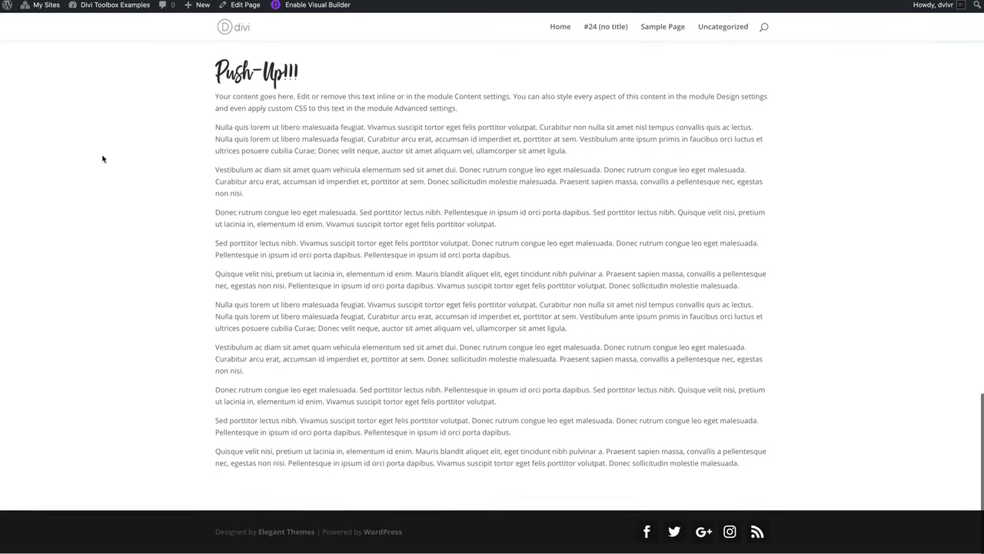
scroll(103, 158, "up", 10)
scroll(102, 159, "up", 6)
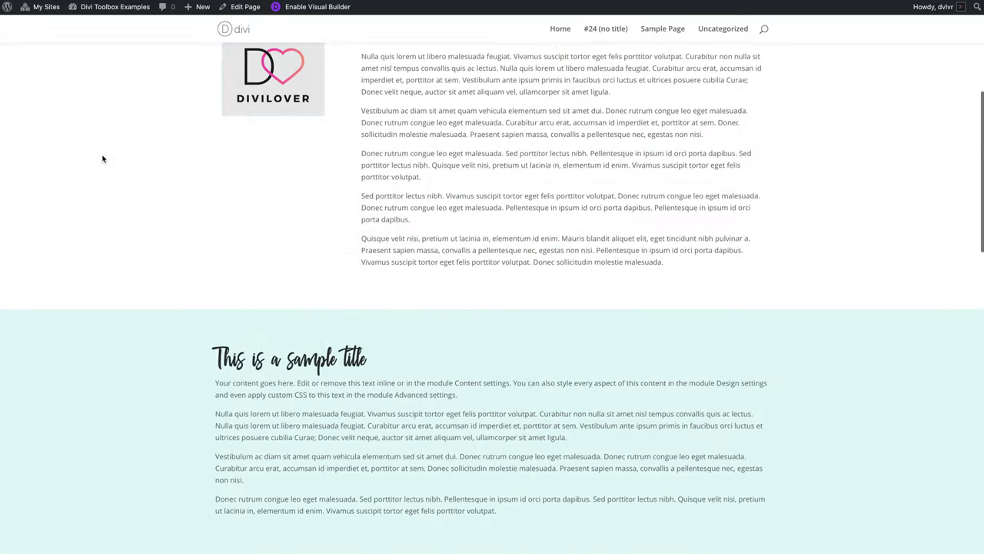
scroll(102, 159, "down", 5)
scroll(102, 159, "down", 3)
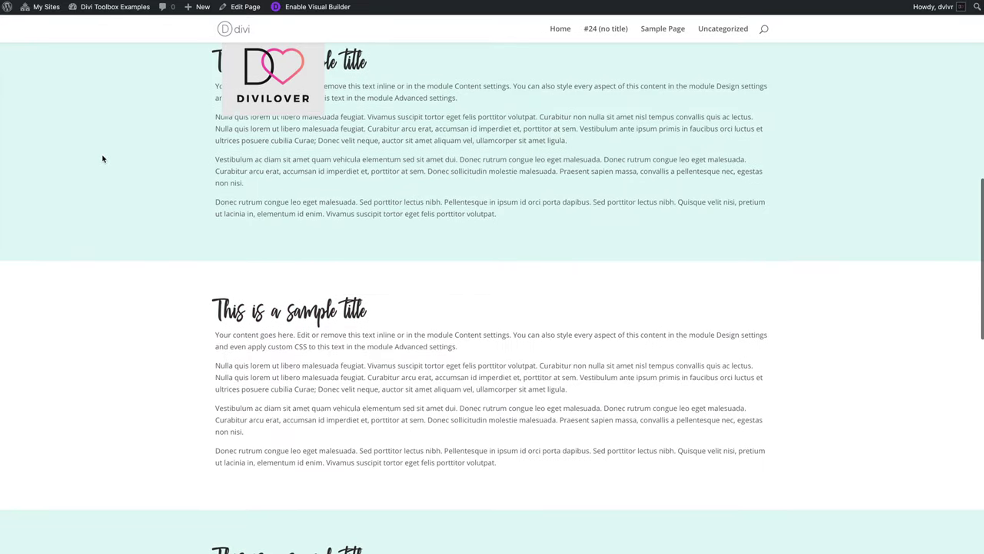
scroll(246, 144, "up", 2)
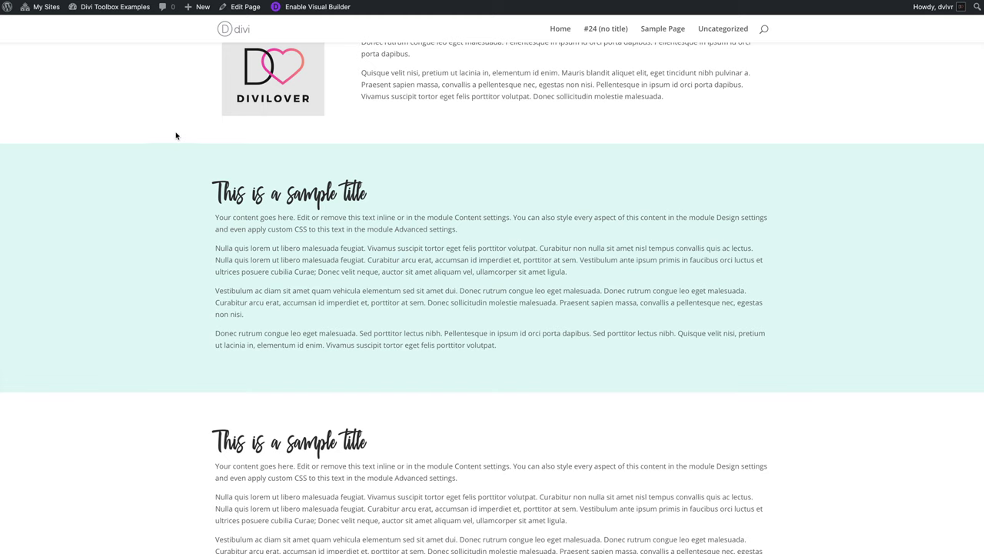
scroll(182, 136, "down", 2)
scroll(182, 137, "down", 6)
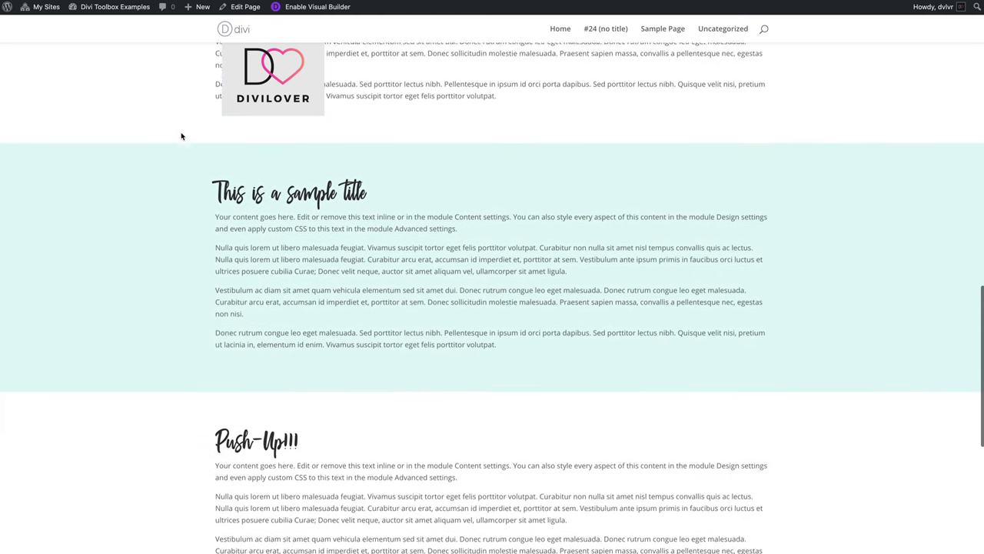
scroll(182, 136, "down", 3)
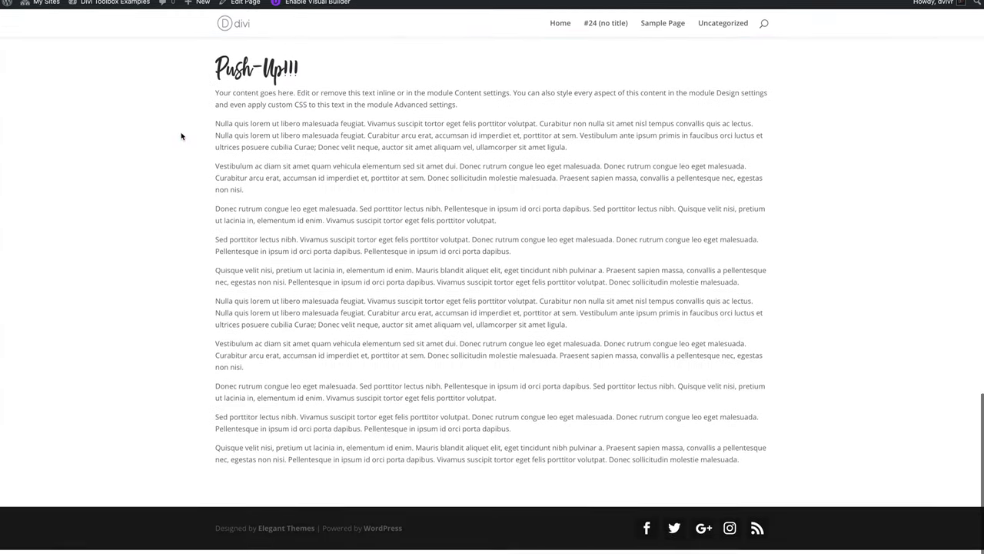
scroll(482, 167, "up", 5)
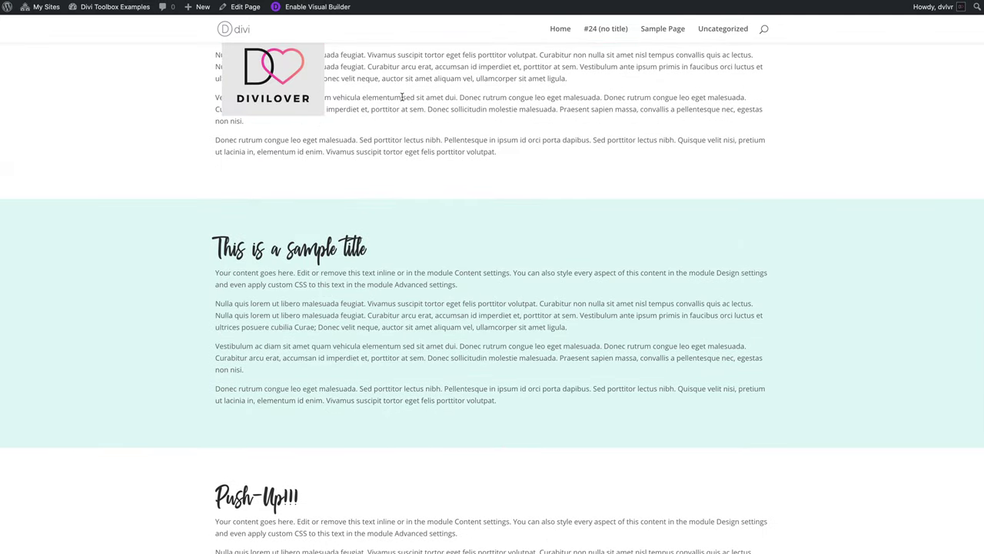
scroll(401, 96, "up", 6)
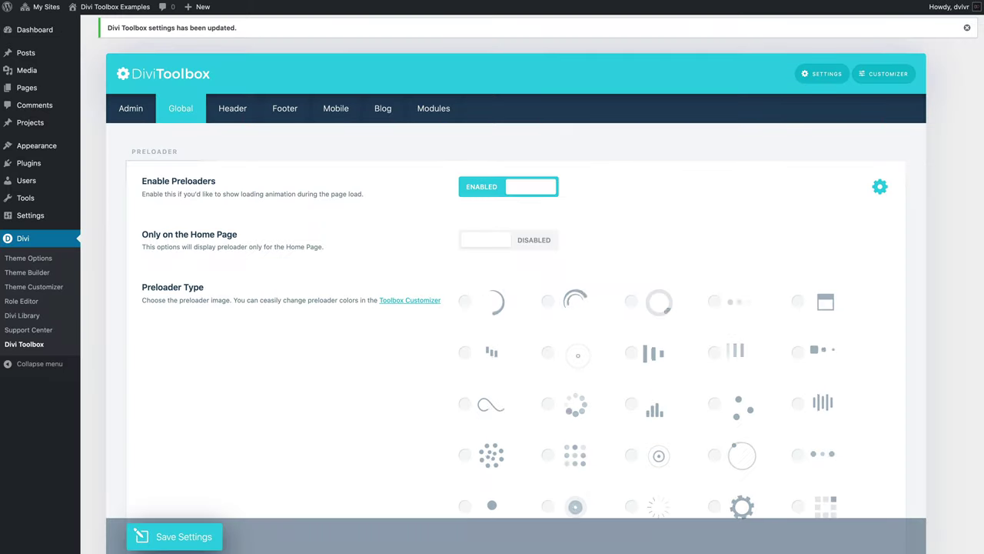
Step: In the Sticky Elements settings, turn on Use Custom Selectors for simple sticky elements and review its selector field
scroll(352, 279, "down", 10)
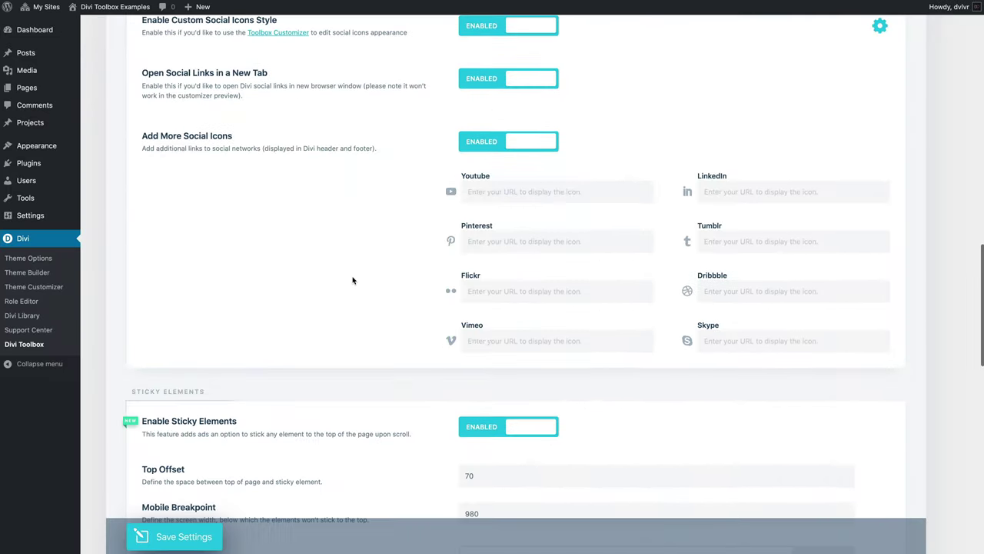
scroll(352, 280, "down", 8)
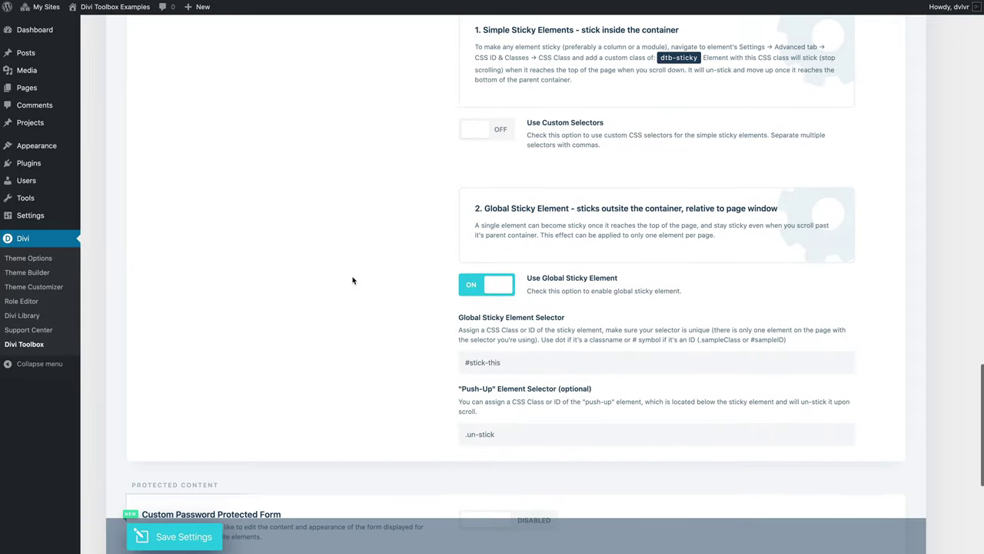
scroll(353, 280, "up", 3)
left_click(491, 296)
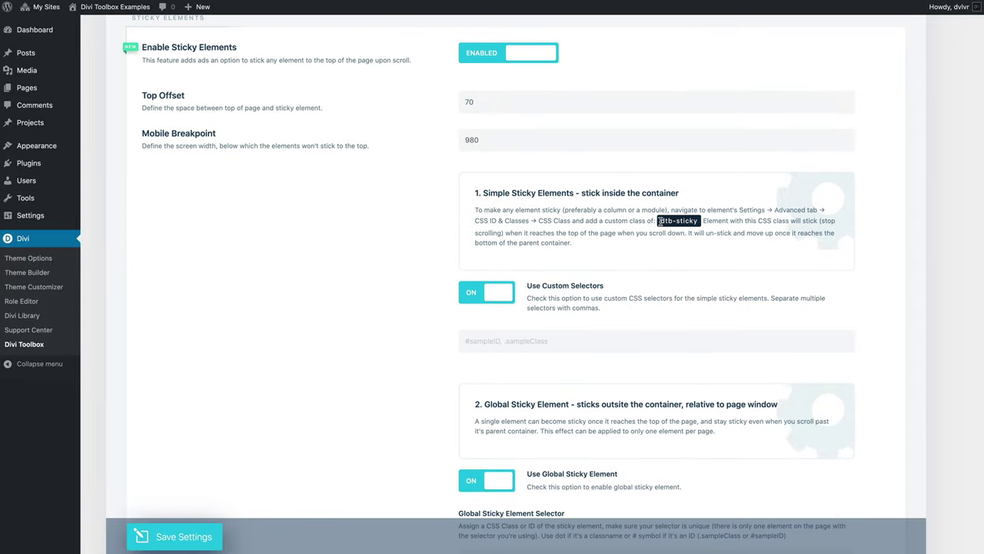
left_click(504, 341)
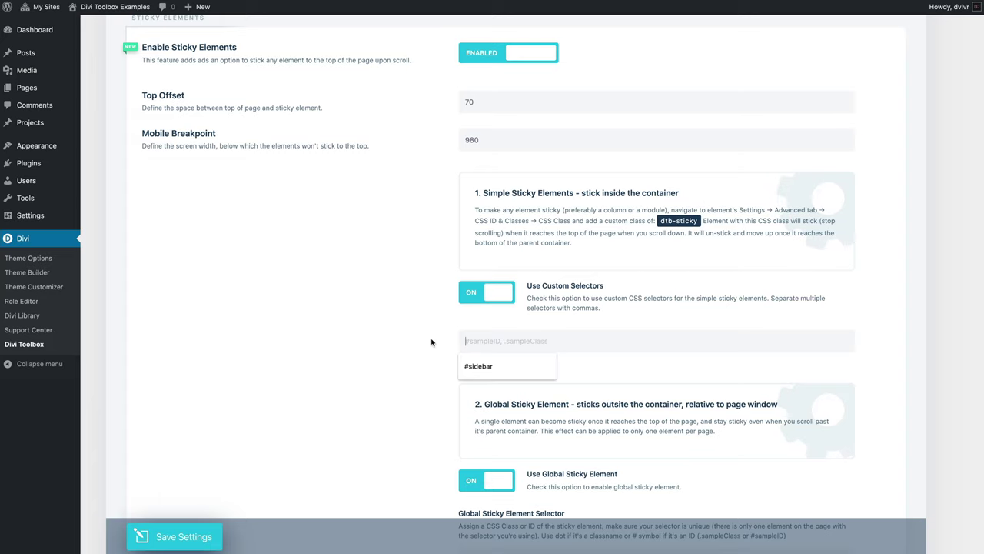
left_click(390, 335)
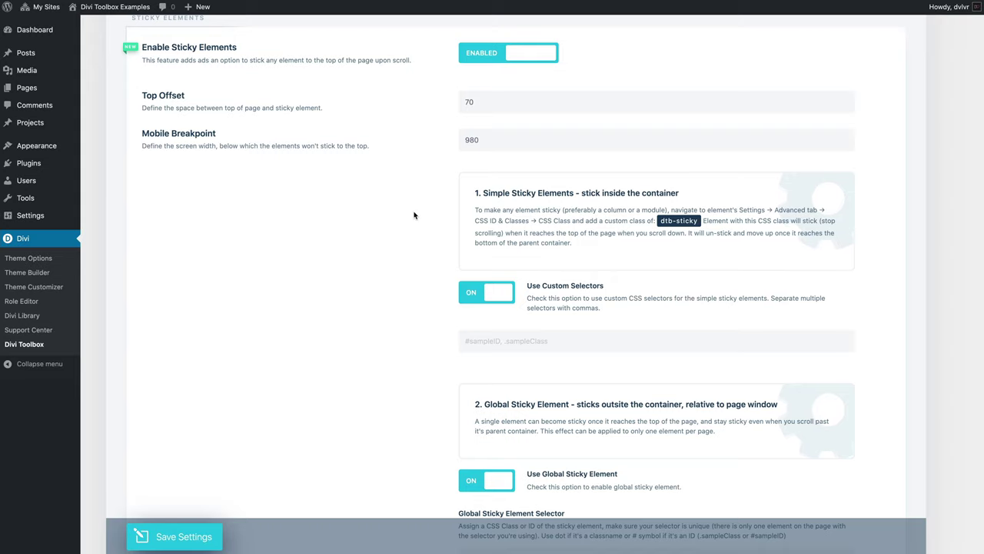
Step: Enable the Custom Password Protected Form and set its Submit Button Value to Unlock
scroll(413, 215, "down", 6)
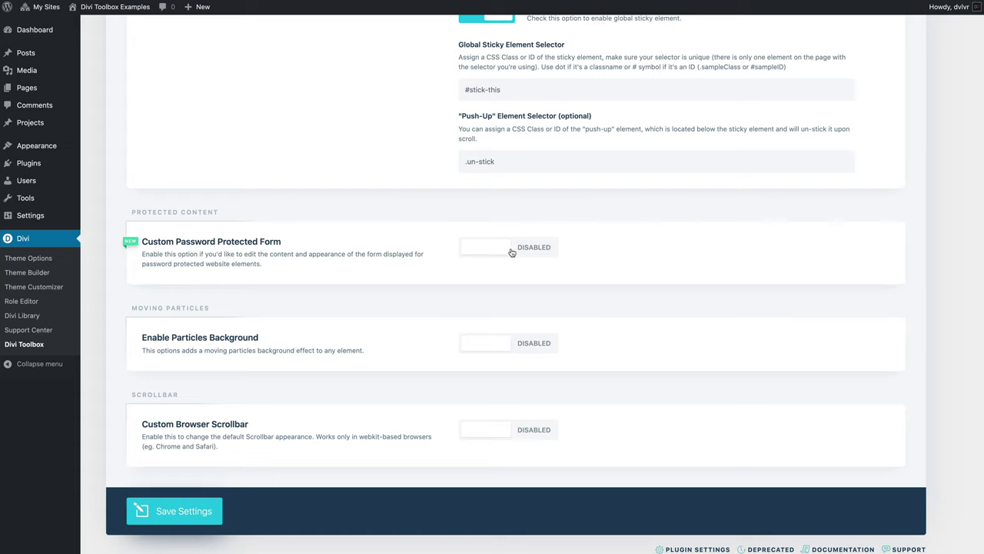
left_click(504, 251)
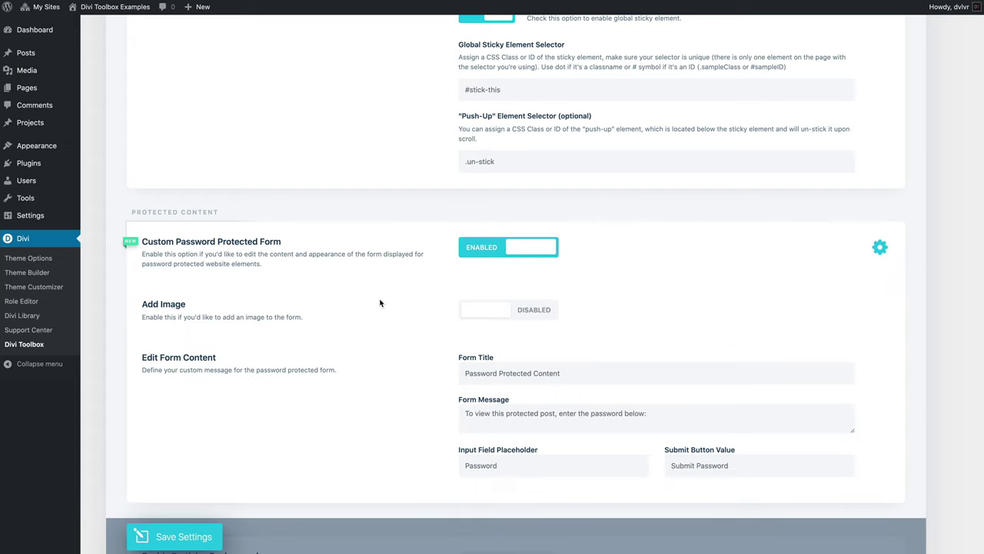
scroll(421, 324, "down", 1)
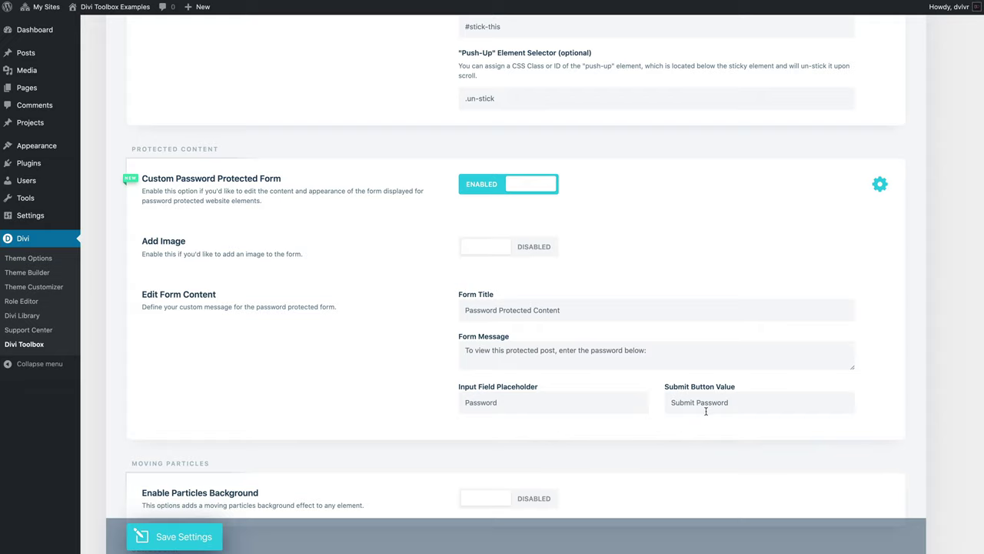
left_click_drag(753, 404, 637, 403)
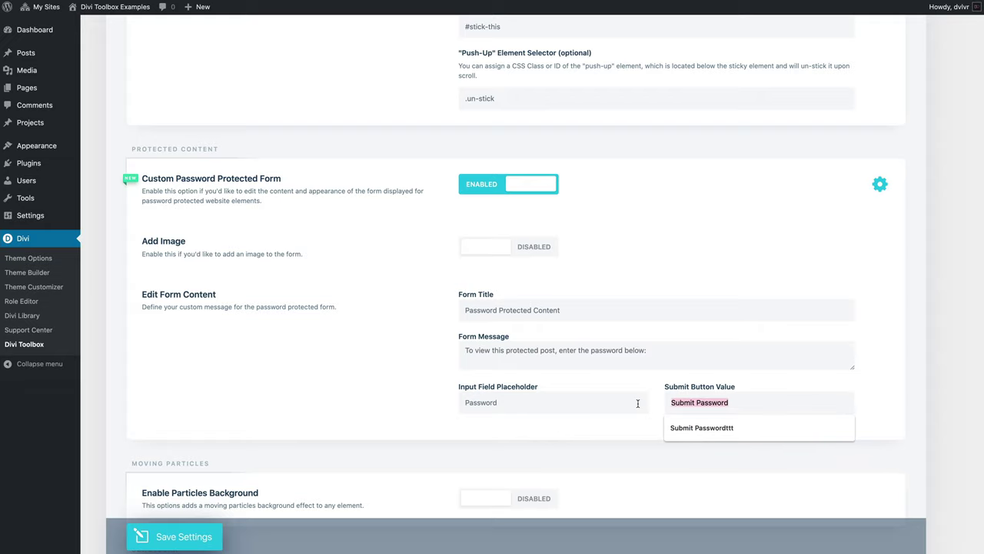
type("Unlock")
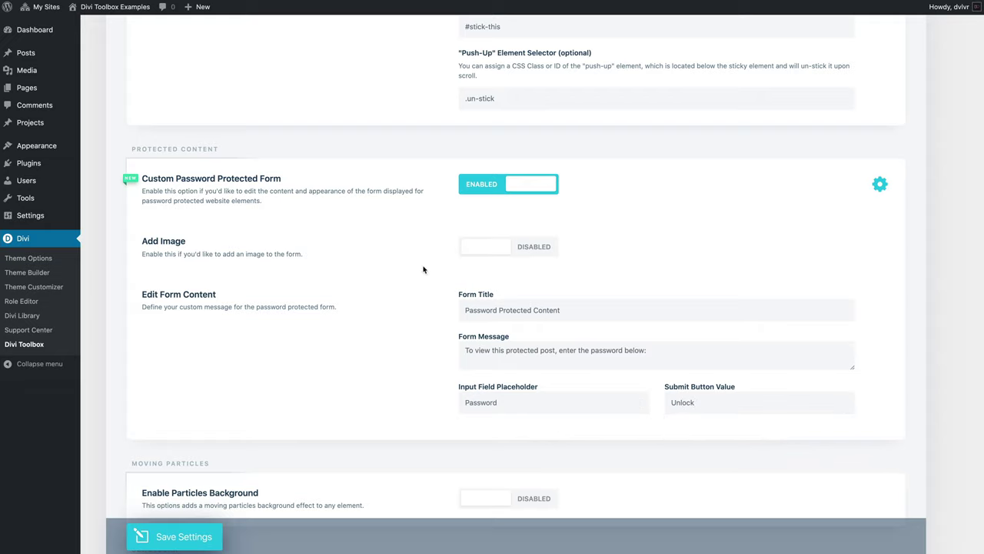
Step: Enable Add Image for the password form, choose DL_logo.svg from the media library and save the settings
left_click(490, 249)
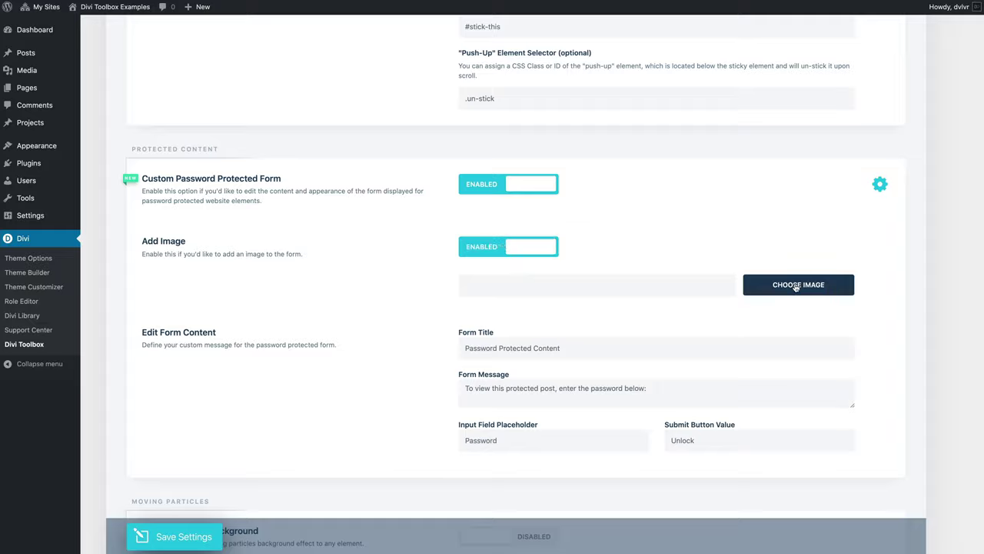
left_click(758, 296)
left_click(75, 116)
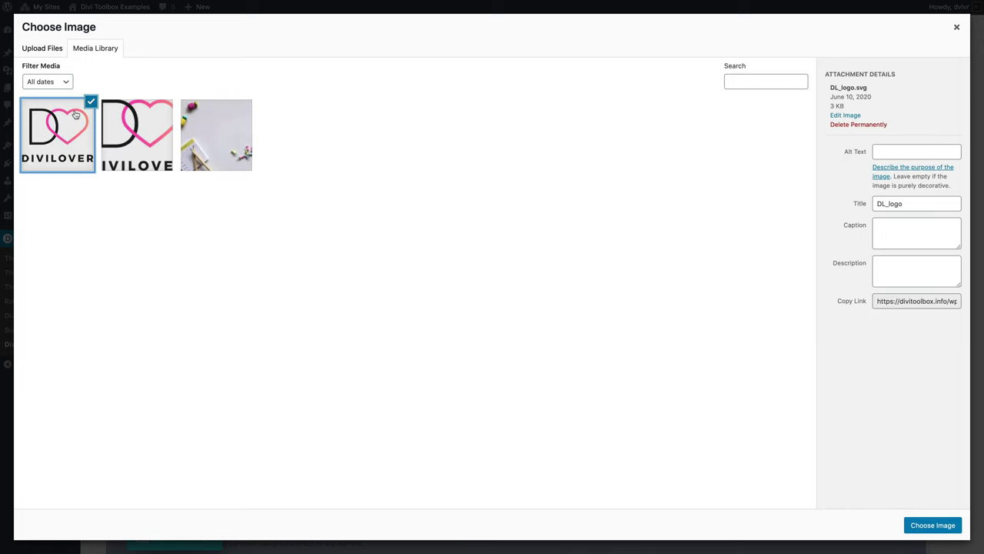
left_click(933, 526)
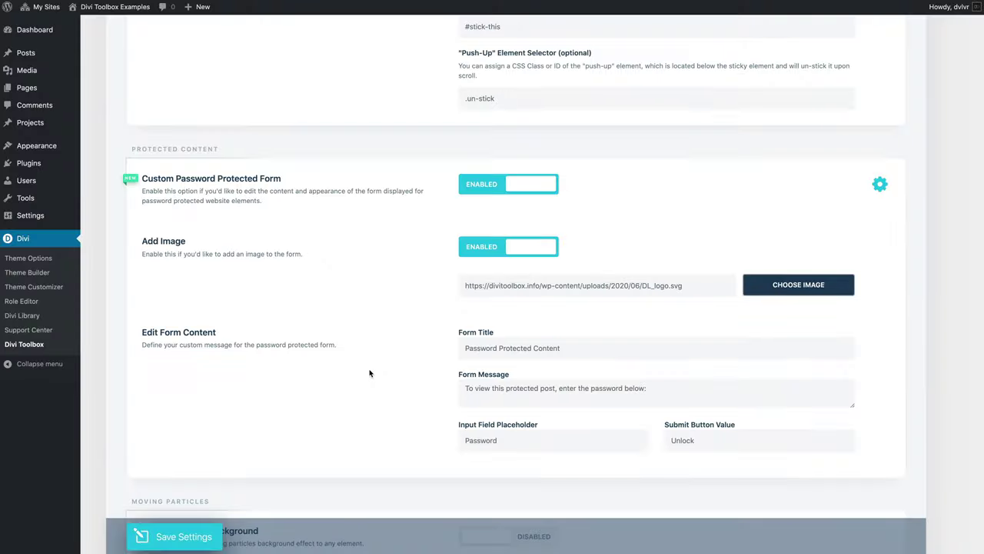
scroll(370, 373, "down", 2)
left_click(174, 536)
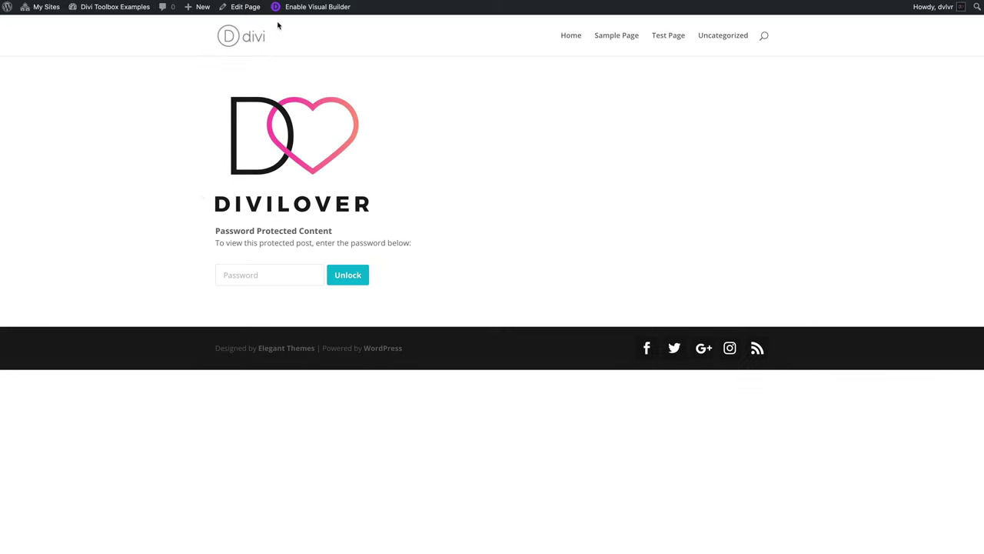
Step: From the password-protected page, open the customizer's Divi Toolbox Global settings for the Password Protected Form
mouse_move(111, 17)
left_click(98, 80)
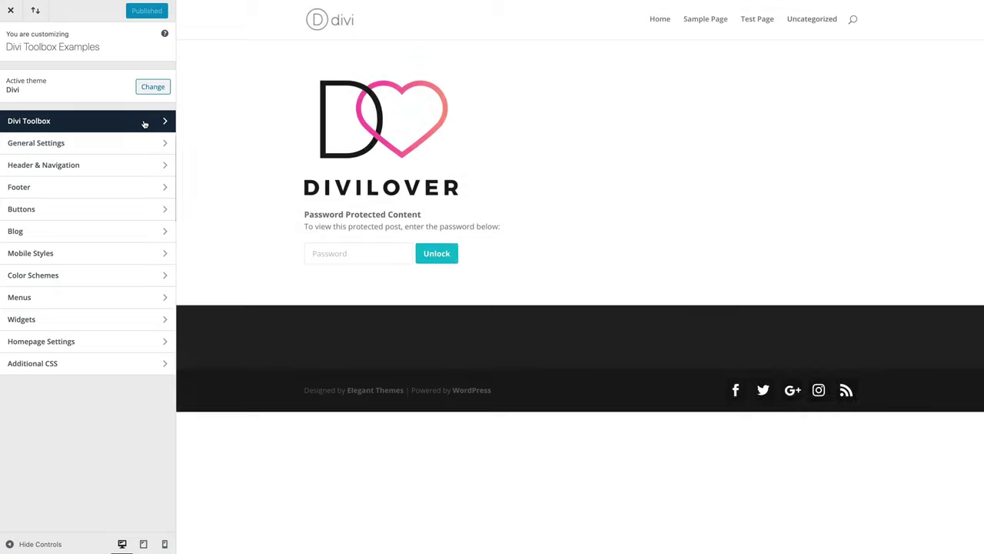
left_click(142, 123)
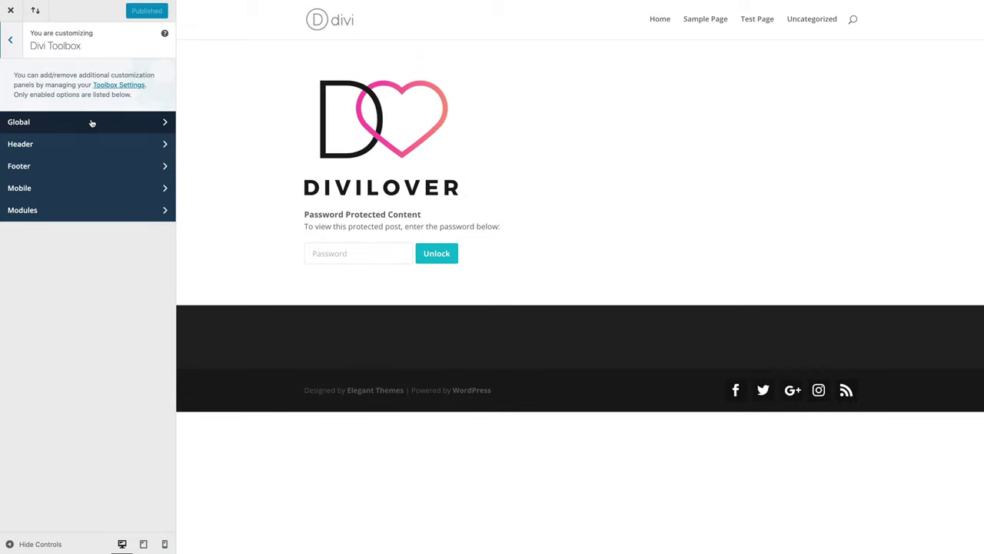
left_click(92, 123)
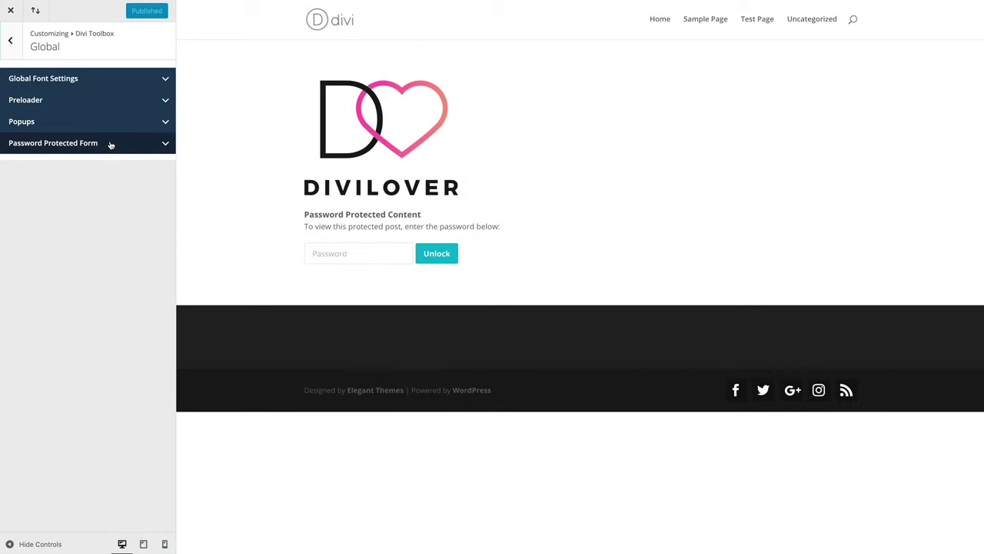
left_click(110, 144)
scroll(124, 180, "down", 4)
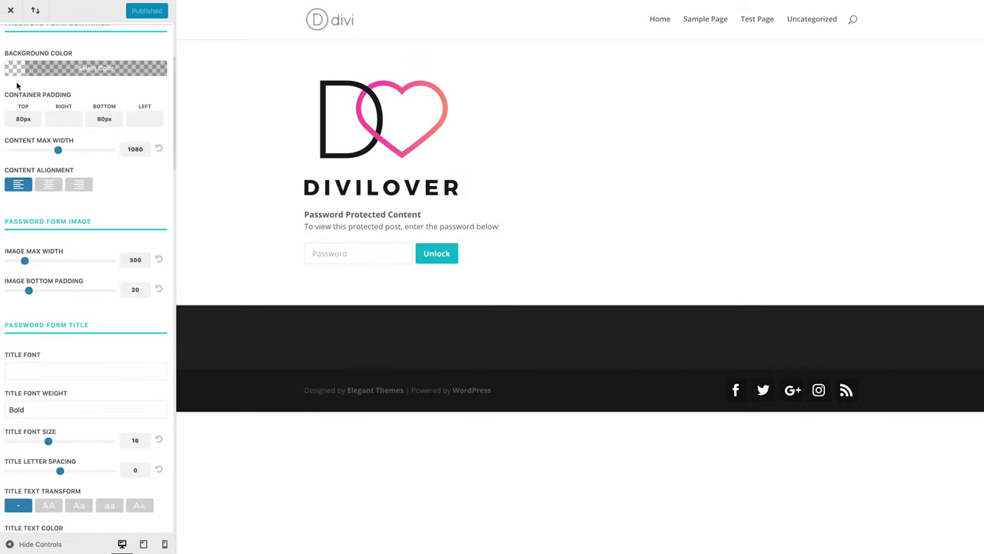
Step: Give the password form container a semi-transparent grey background of rgb 165,165,165
left_click(19, 71)
left_click(39, 146)
left_click(125, 151)
left_click_drag(125, 150, 127, 177)
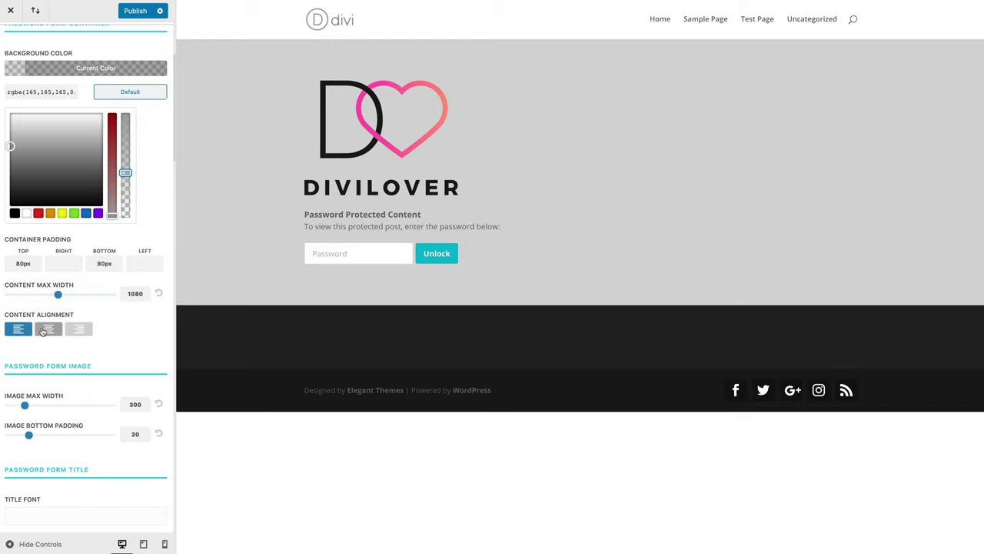
Step: Centre the password form's content and set its image to a max width of 78 and a bottom padding of 35
left_click(48, 331)
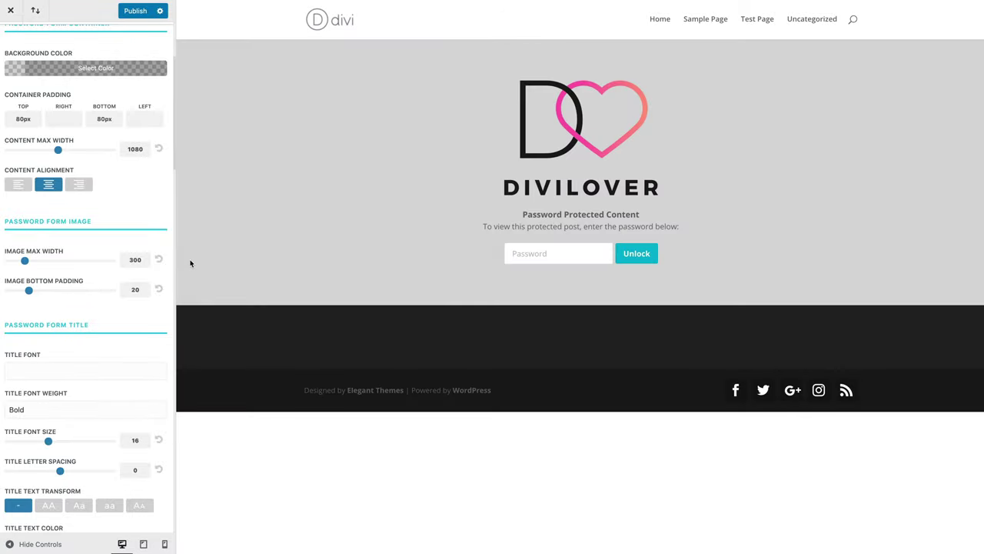
left_click_drag(24, 262, 45, 292)
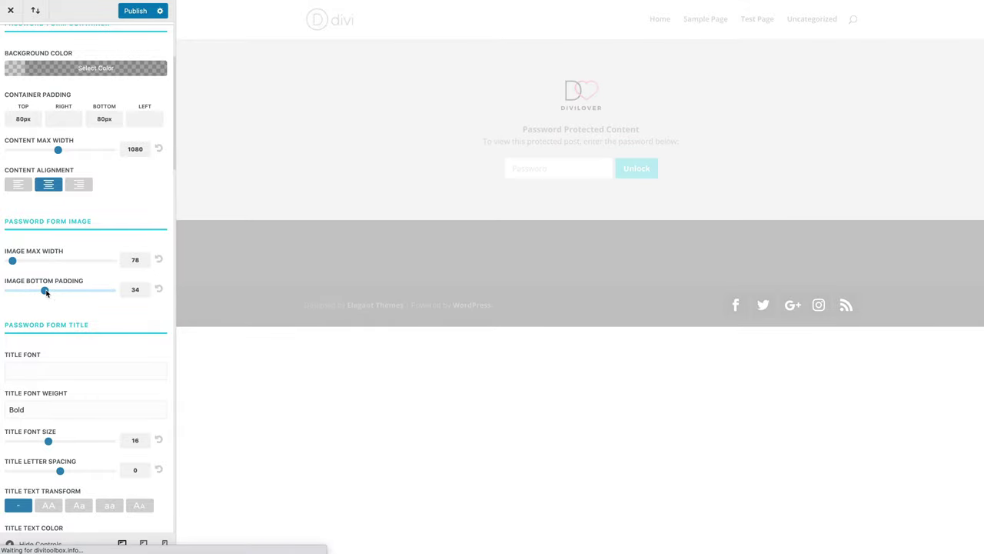
Step: Examine the password form's remaining styling options for the title, message, input field and submit button
scroll(64, 343, "down", 3)
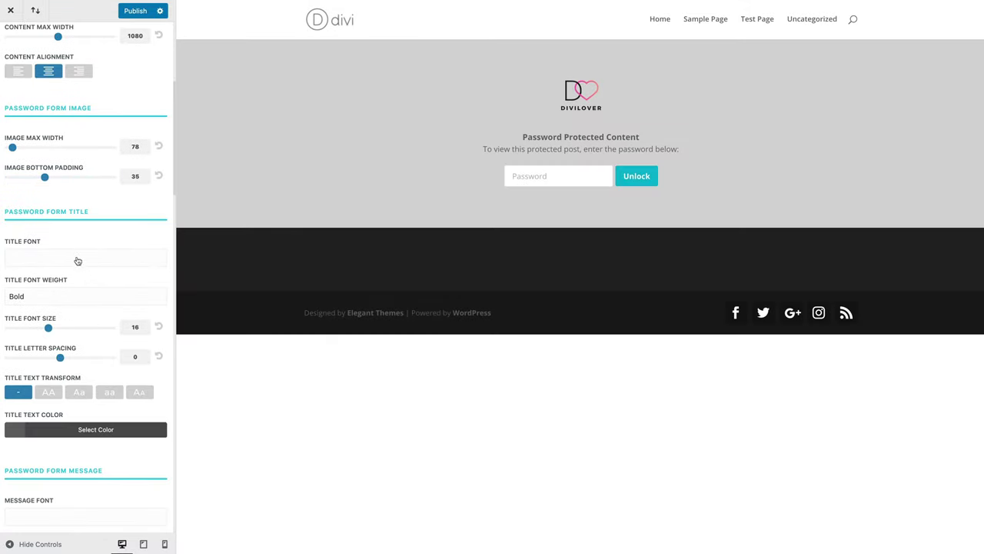
scroll(81, 373, "down", 1)
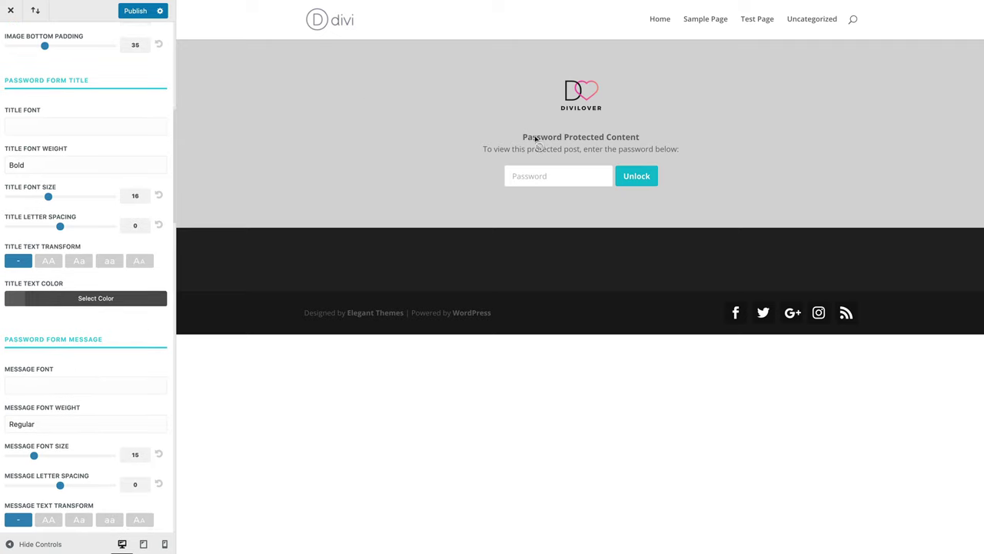
scroll(136, 358, "down", 10)
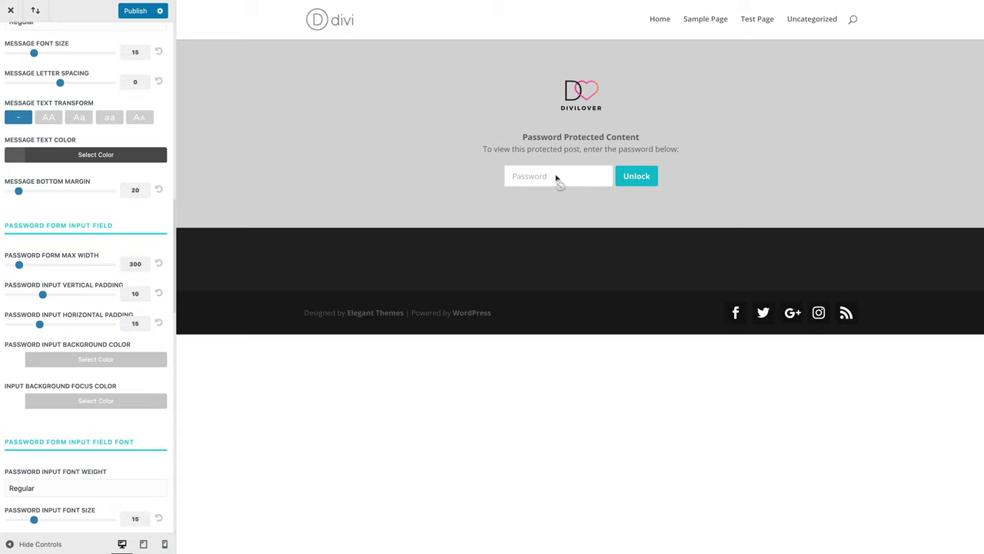
scroll(92, 401, "down", 8)
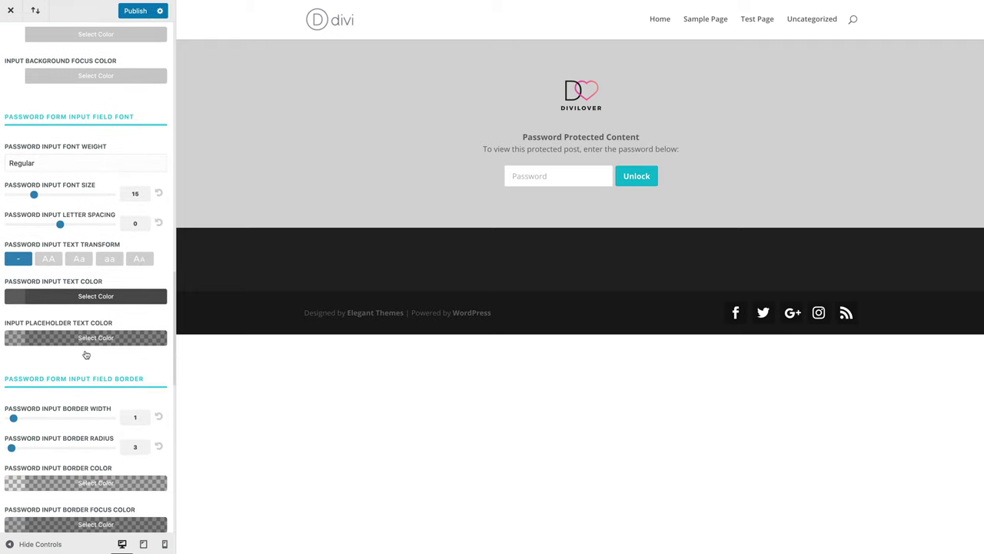
scroll(82, 354, "down", 3)
scroll(82, 354, "down", 10)
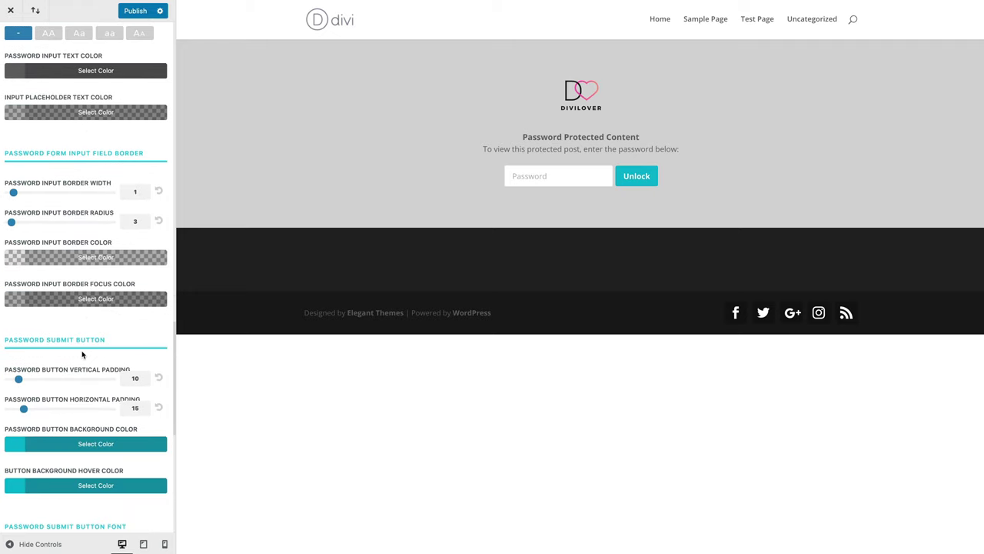
scroll(82, 354, "down", 4)
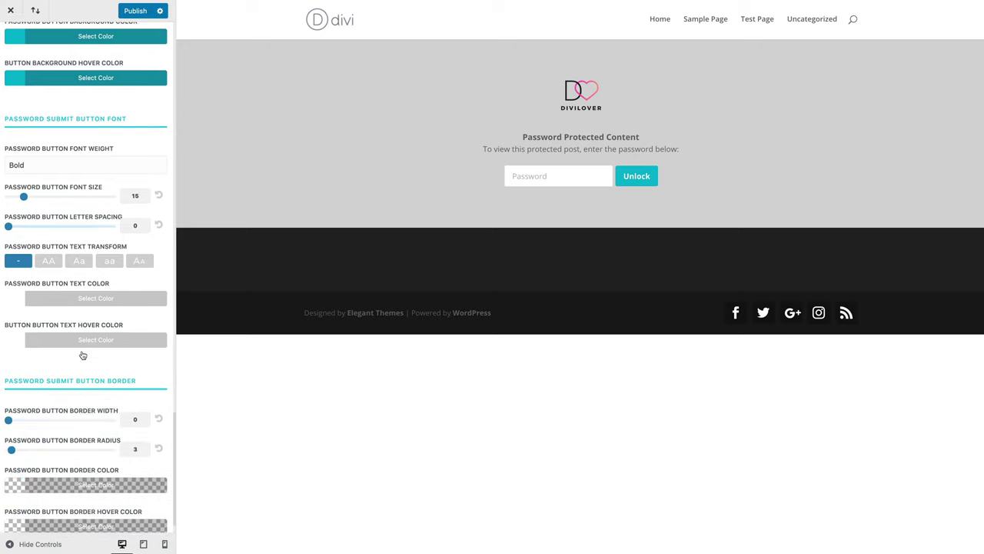
scroll(83, 355, "down", 1)
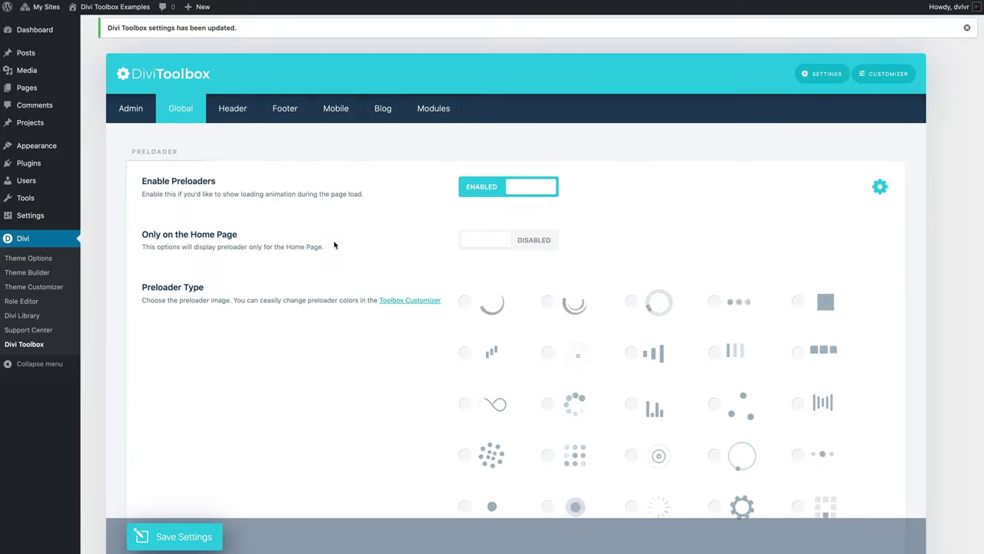
Step: Back in the Divi Toolbox Global settings, enable Particles Background under Moving Particles
scroll(334, 245, "down", 5)
scroll(334, 245, "down", 20)
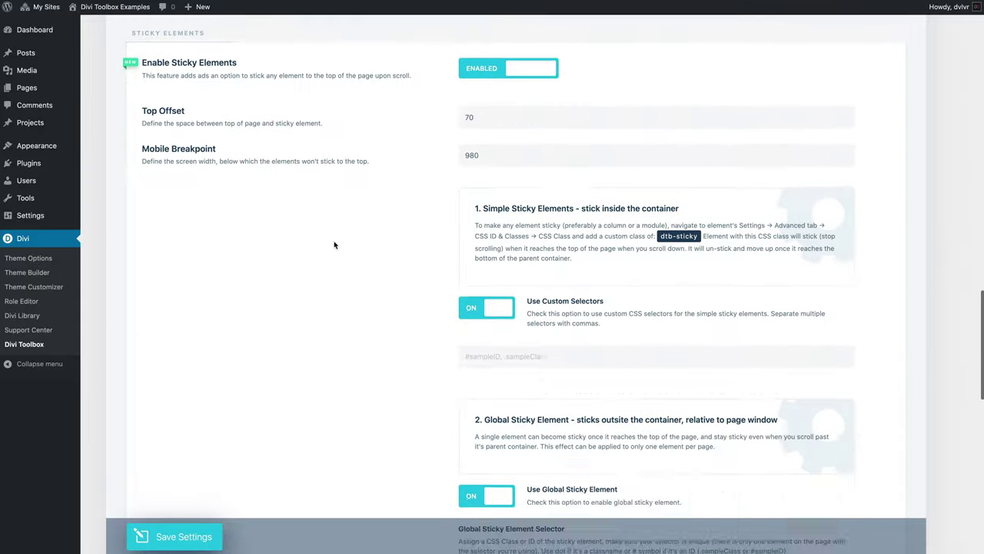
scroll(333, 244, "down", 7)
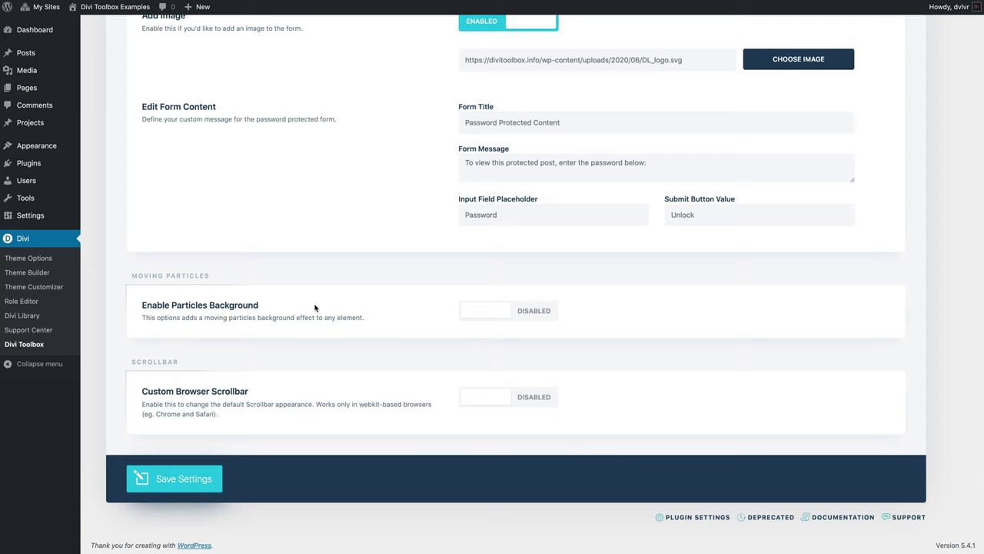
left_click(484, 313)
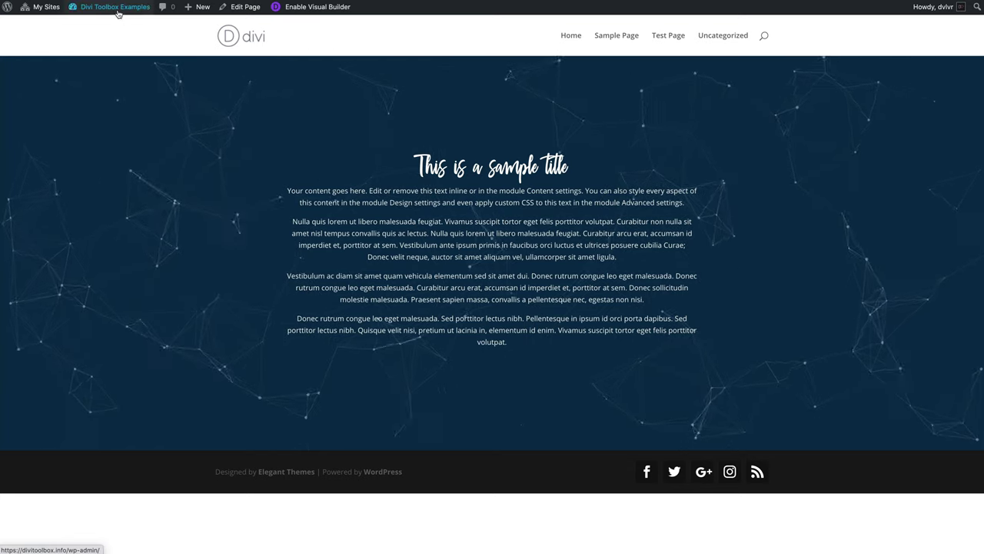
Step: From the particles sample page, open the customizer's Divi Toolbox Global settings for Moving Particles Background and show the Particle Background #1 controls
mouse_move(116, 7)
left_click(108, 78)
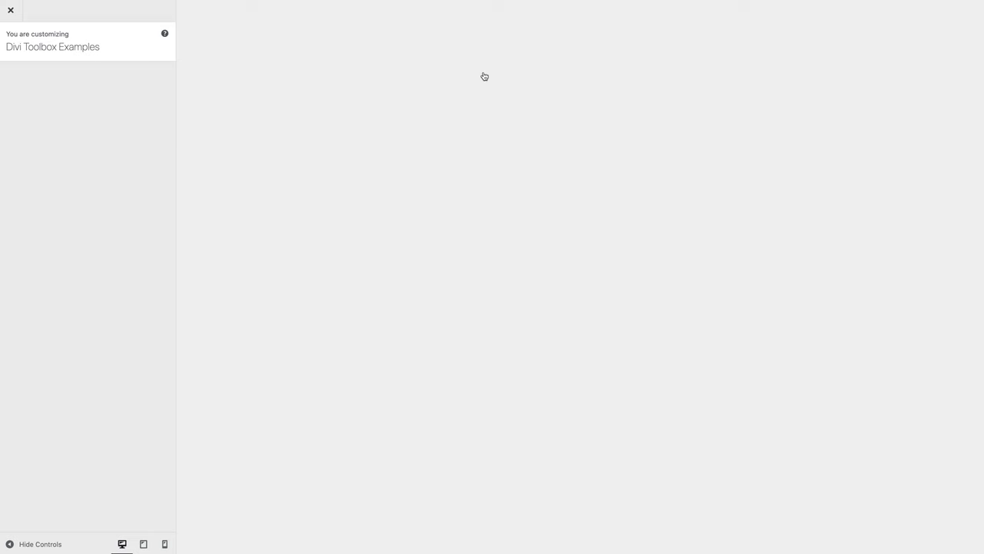
left_click(69, 122)
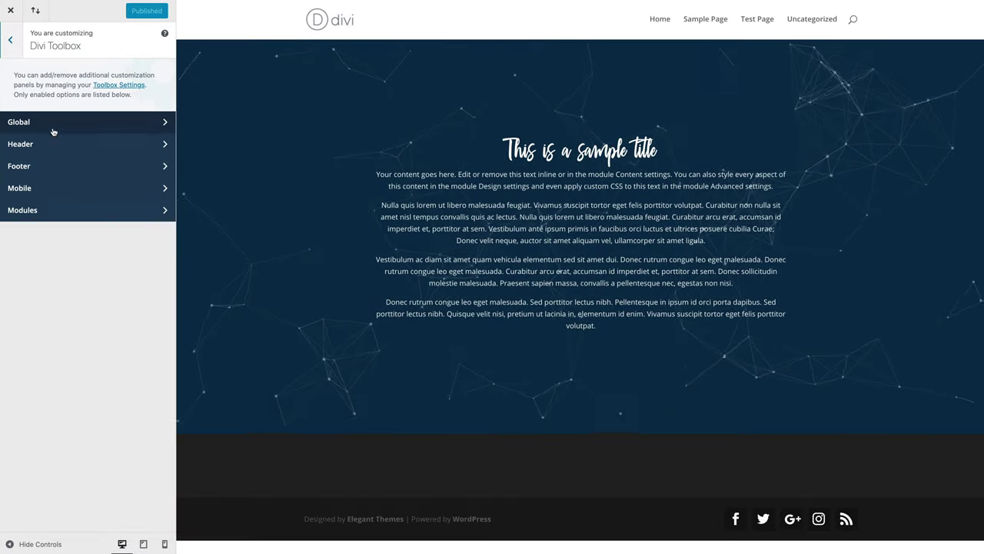
left_click(53, 125)
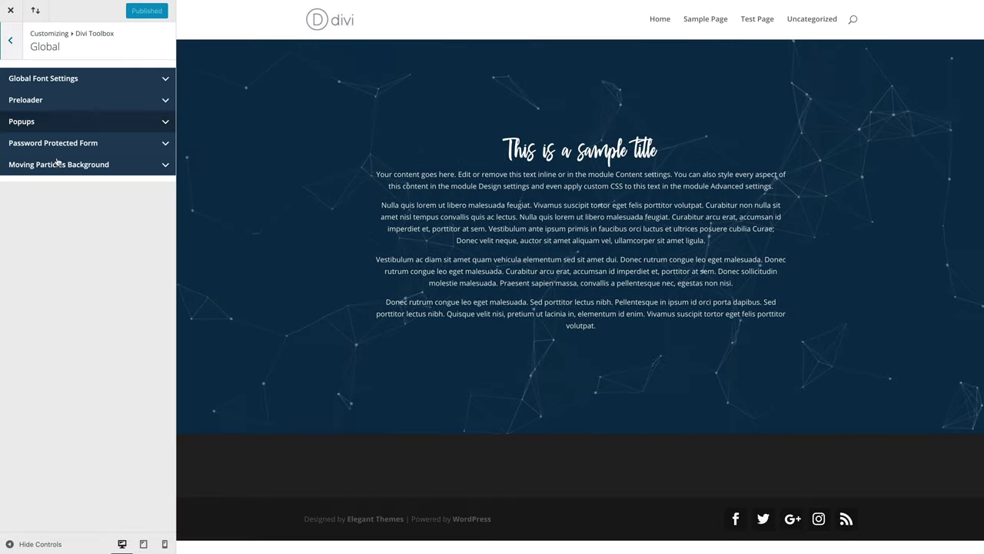
left_click(121, 166)
scroll(110, 254, "down", 2)
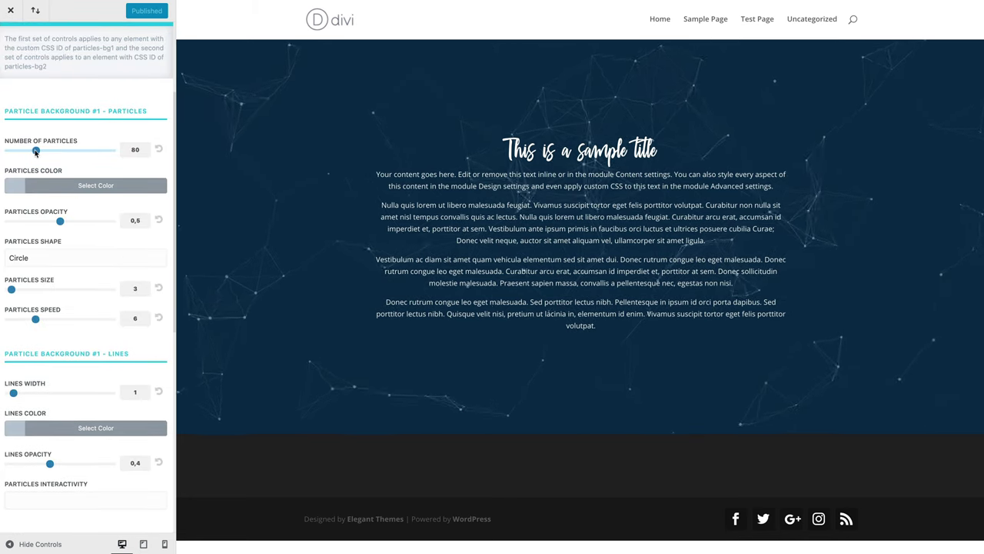
Step: Set Particle Background #1 to 64 particles in yellow #eeee22
left_click_drag(35, 151, 30, 150)
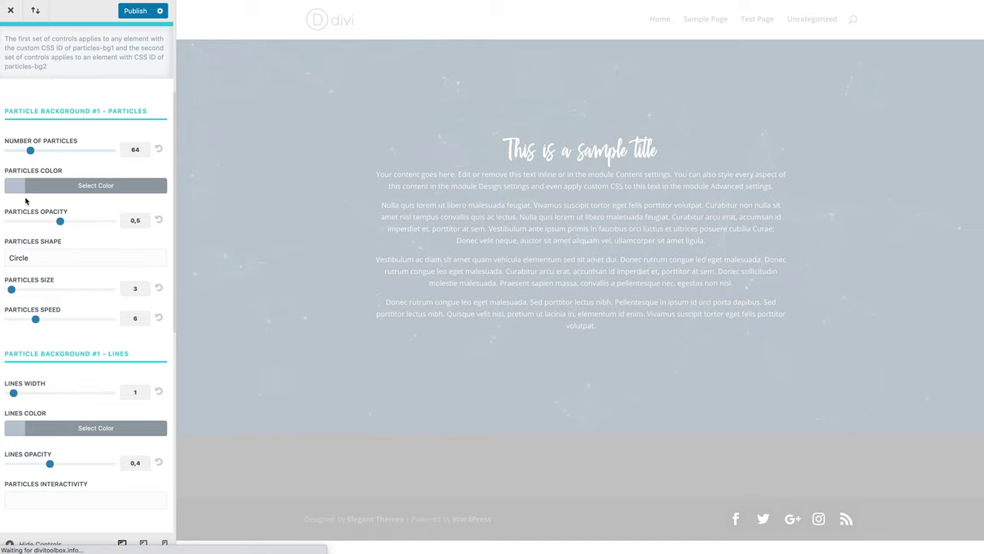
left_click(20, 189)
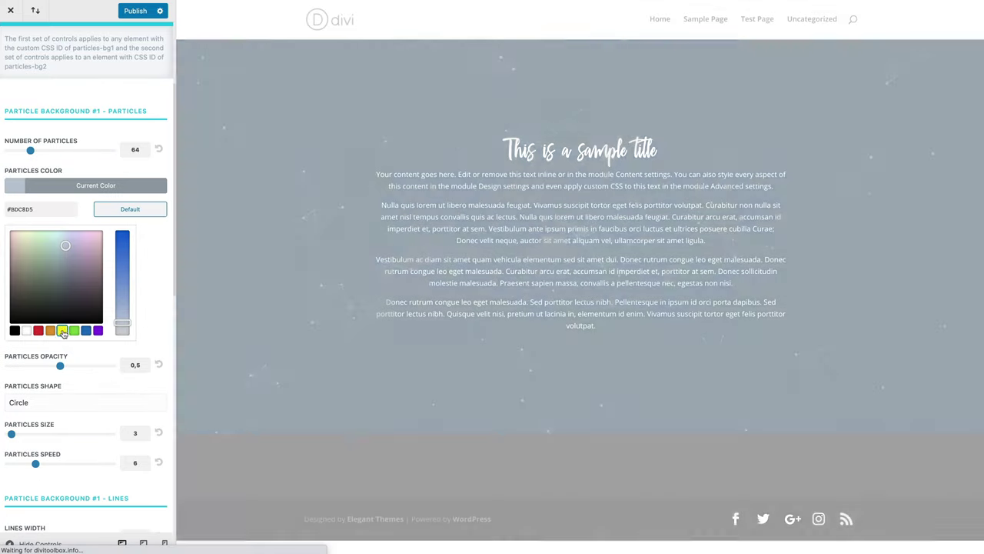
left_click(61, 330)
Step: Change the Particle Background #1 particles to the Star shape with size 5 and speed 4
scroll(107, 363, "down", 2)
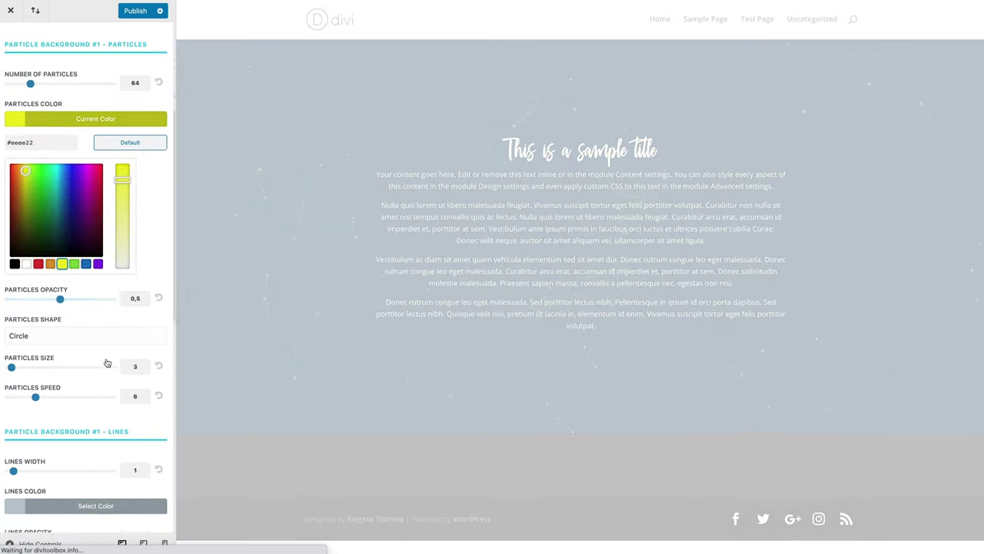
left_click(47, 332)
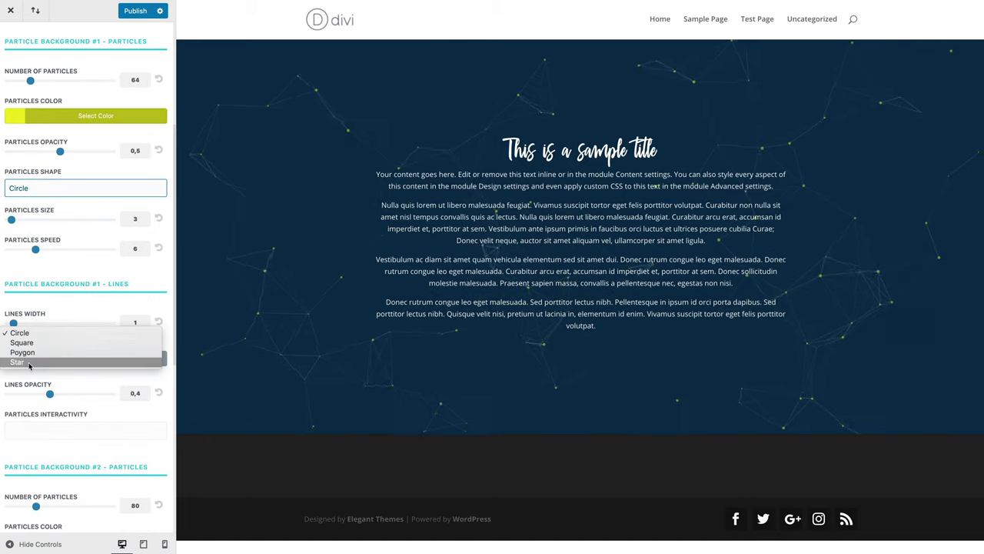
left_click(29, 361)
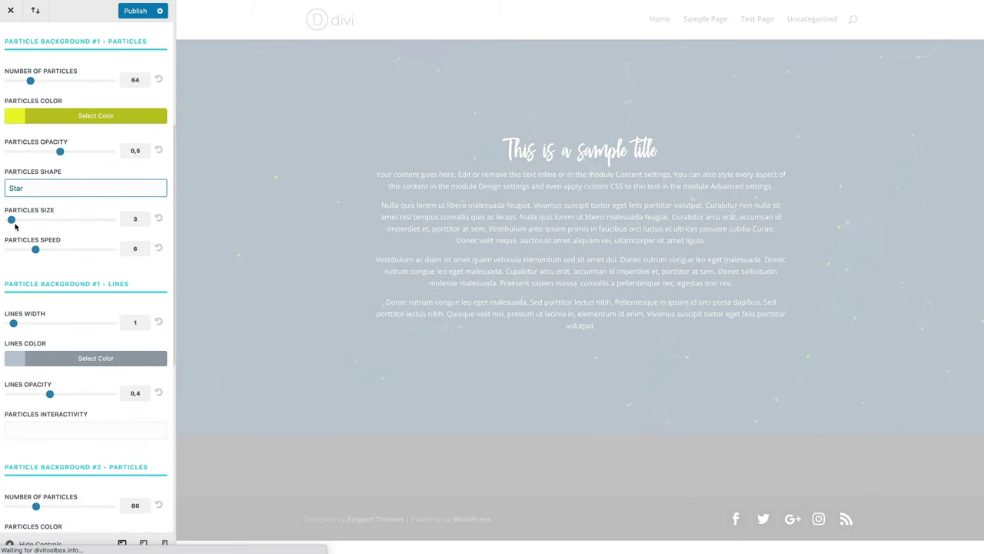
left_click(13, 221)
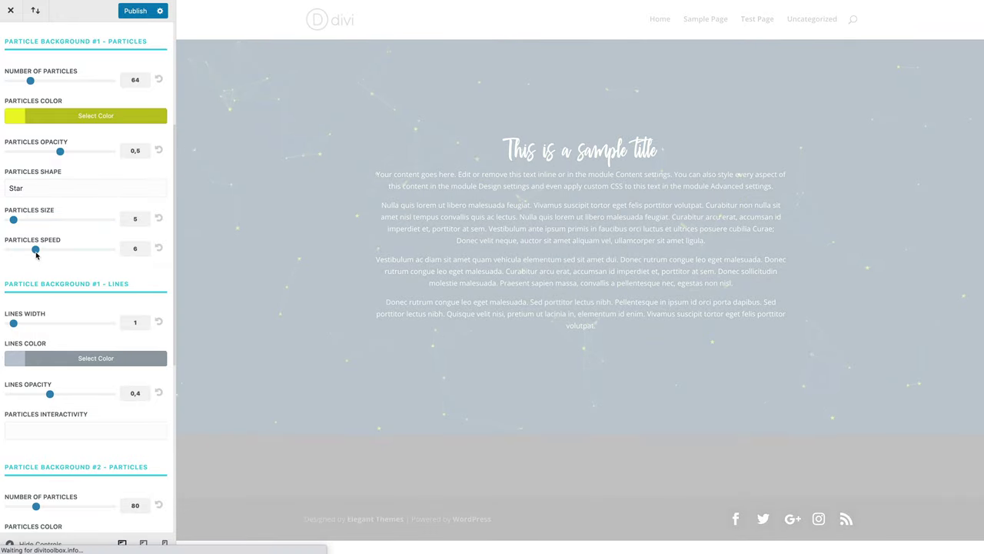
left_click_drag(35, 253, 30, 255)
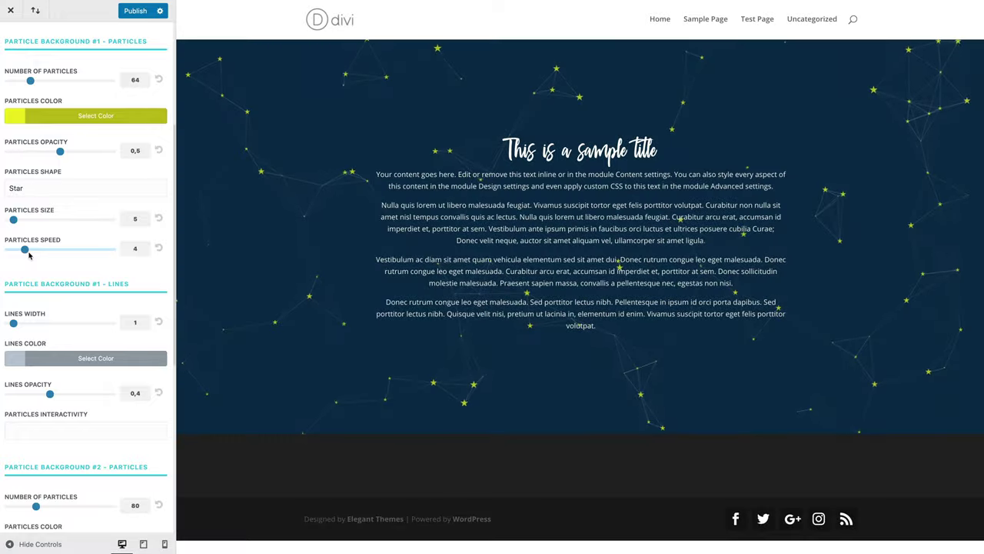
Step: Set the Particle Background #1 lines color to pale yellow #eded6f and the particles interactivity to Repulse
scroll(87, 269, "down", 2)
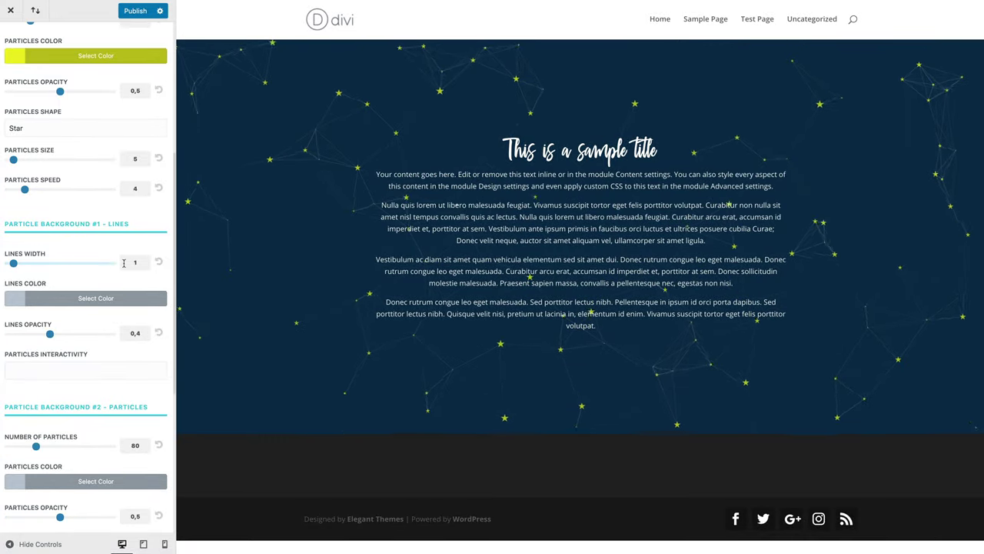
left_click(19, 305)
left_click(61, 443)
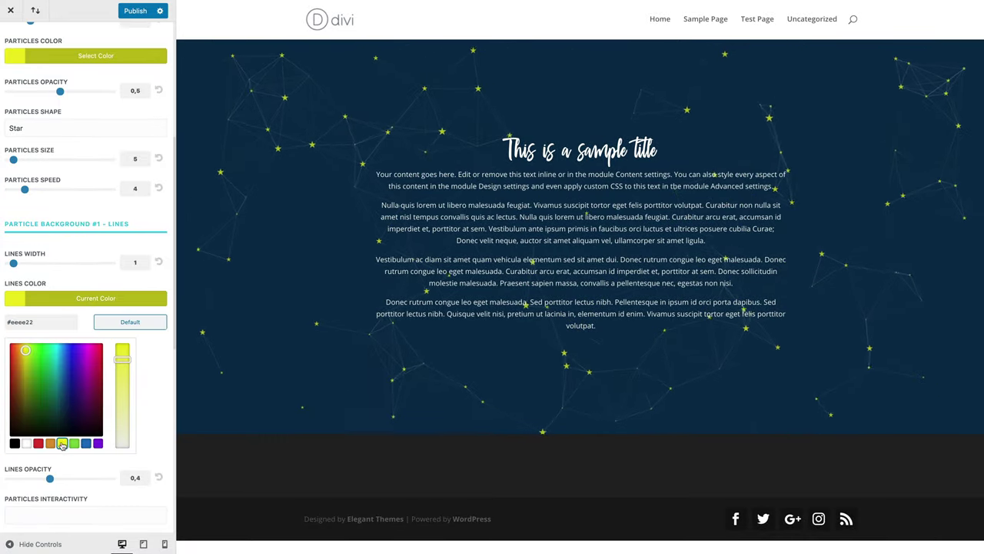
left_click_drag(122, 430, 122, 400)
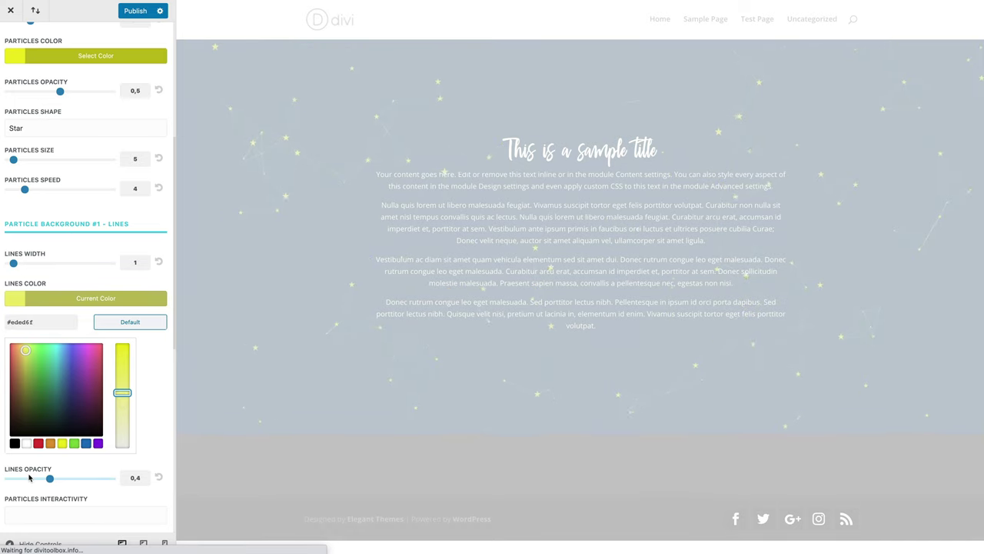
scroll(29, 477, "down", 2)
left_click(29, 448)
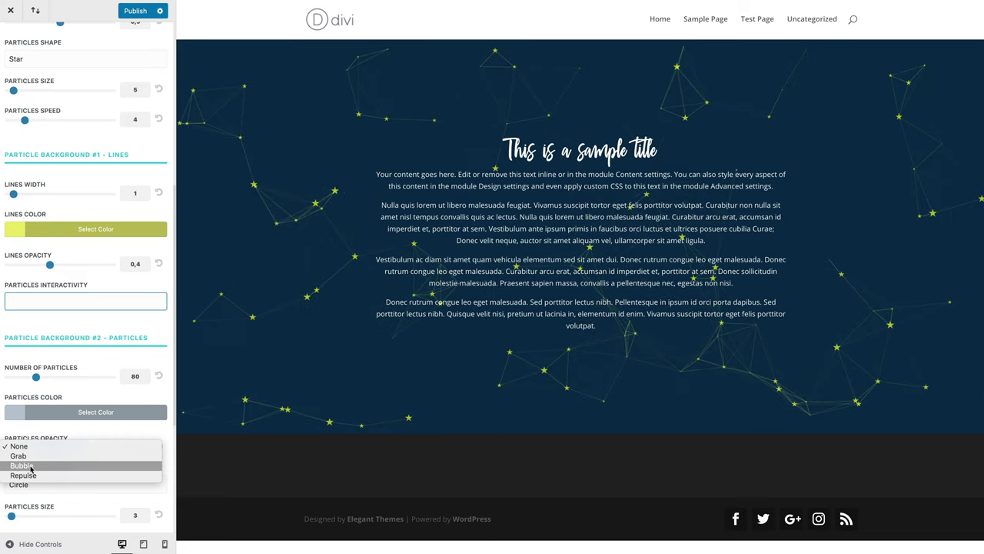
left_click(24, 475)
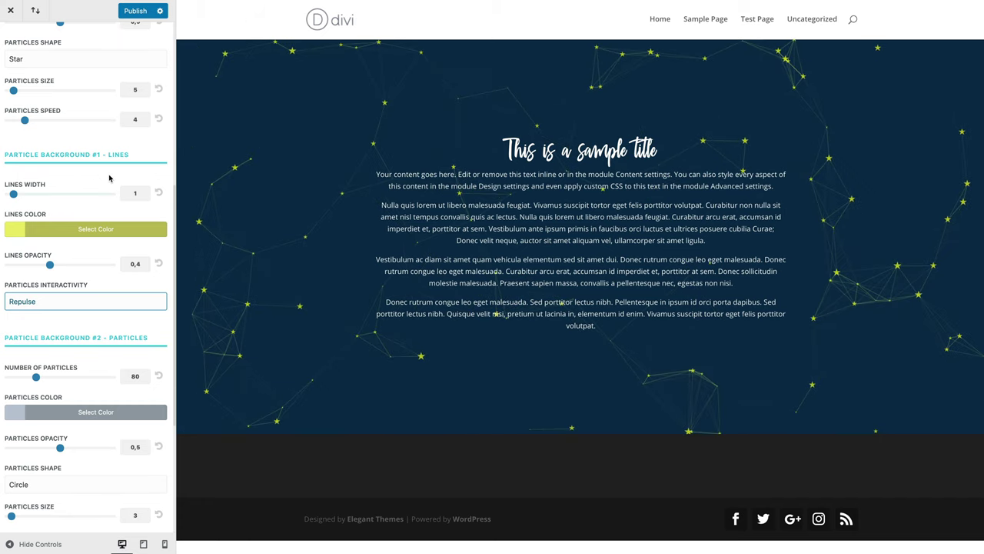
Step: Review the CSS IDs particles-bg1 and particles-bg2 in the Moving Particles Background description
scroll(109, 178, "up", 5)
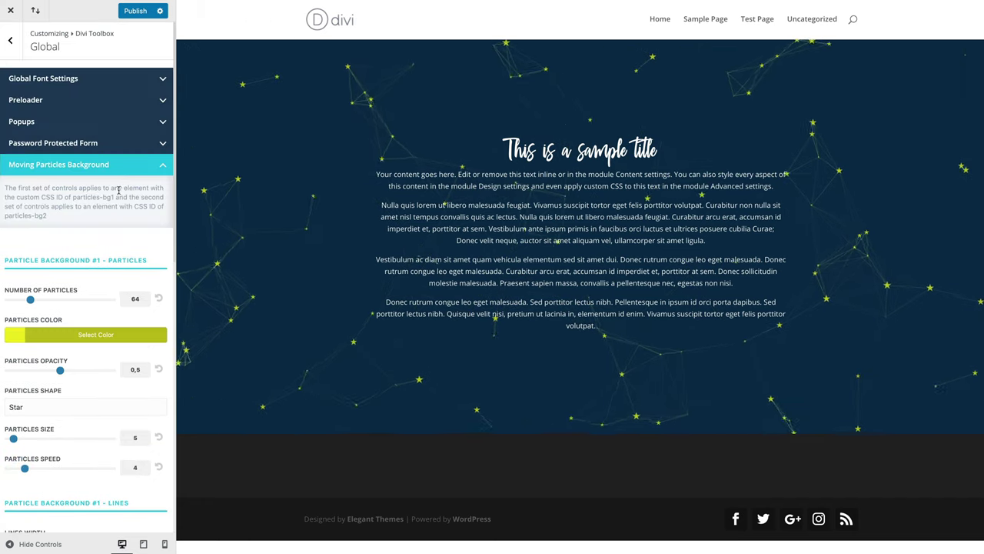
left_click_drag(73, 196, 111, 197)
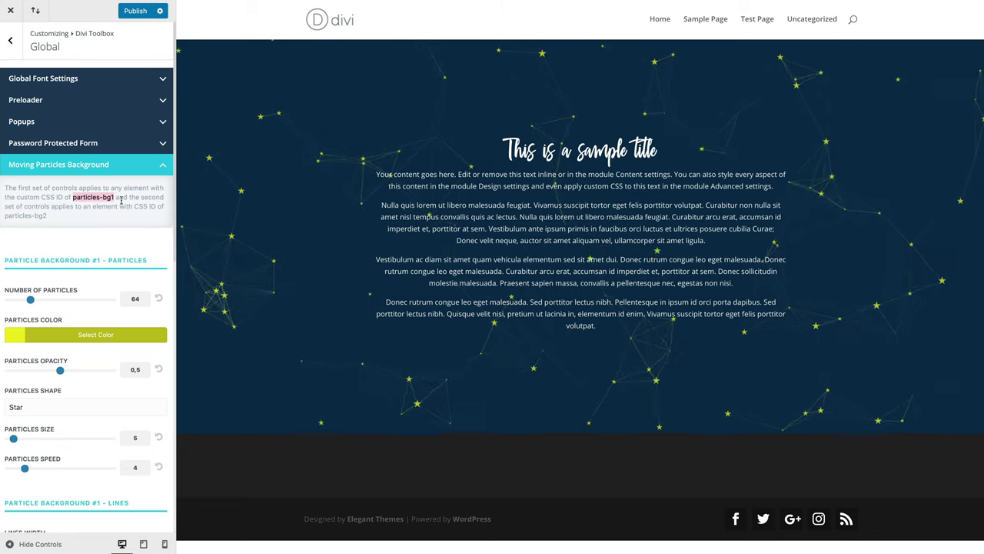
left_click_drag(5, 215, 47, 216)
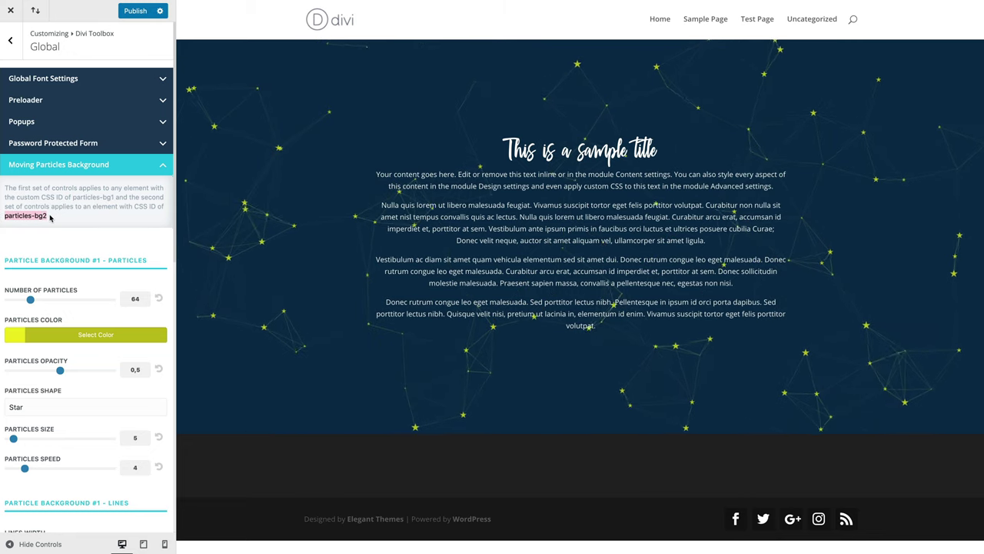
left_click(68, 214)
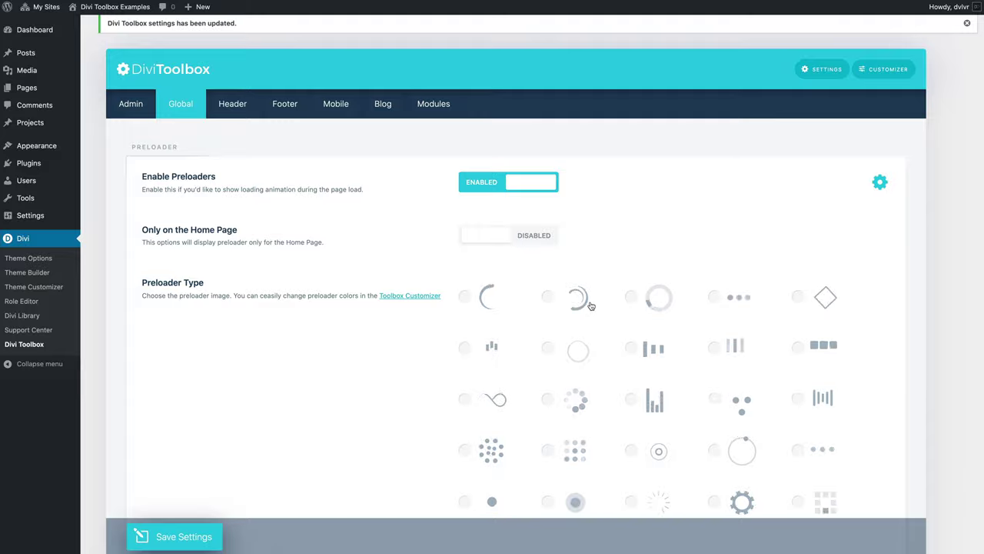
Step: Back in the Divi Toolbox Global settings, enable Custom Browser Scrollbar and save the settings
scroll(590, 306, "down", 20)
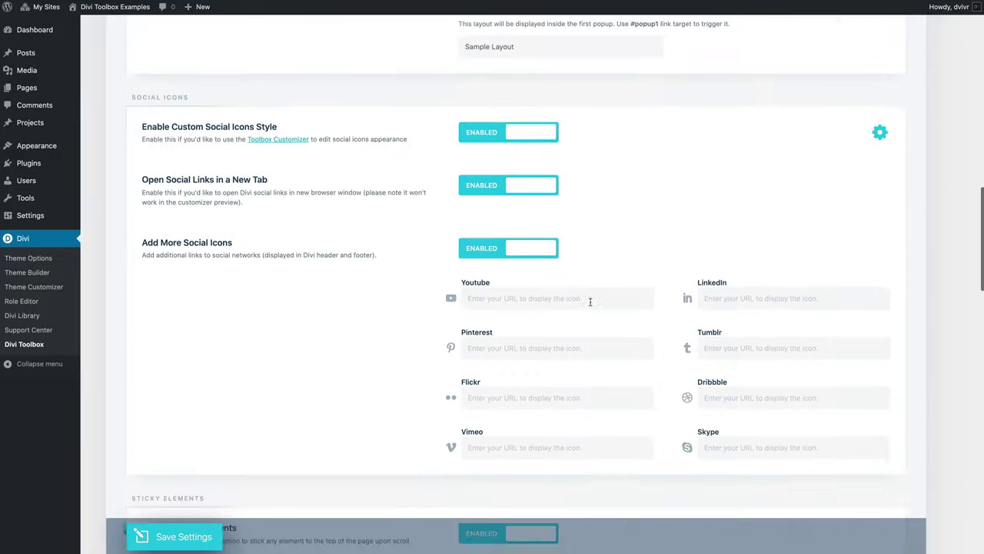
scroll(590, 305, "down", 15)
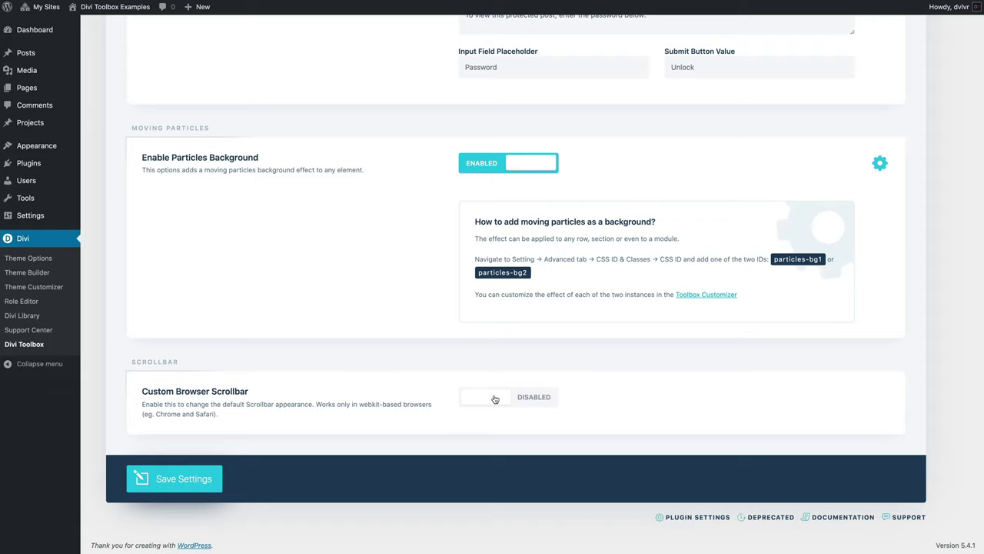
left_click(185, 489)
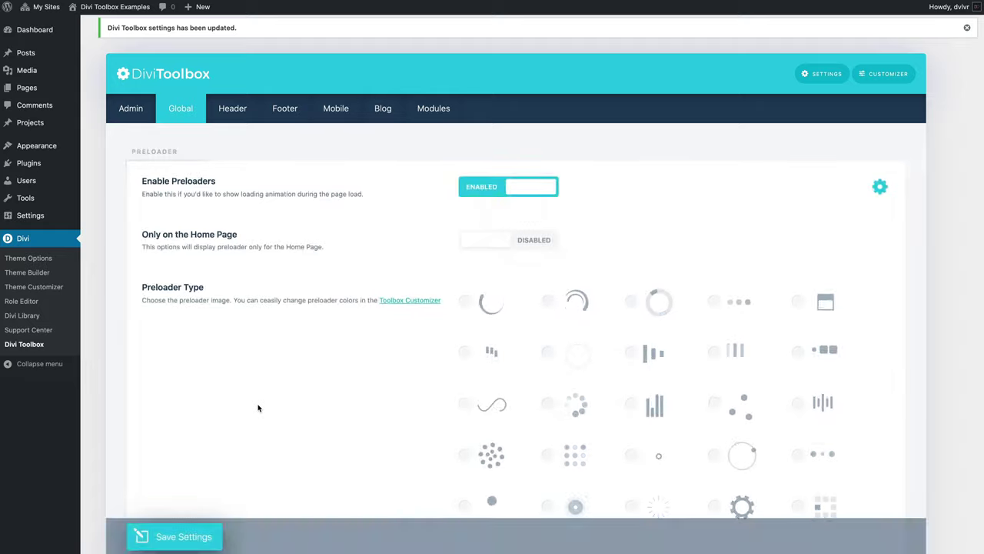
Step: Open the customizer's Divi Toolbox Global settings for Browser Scrollbar
left_click(887, 74)
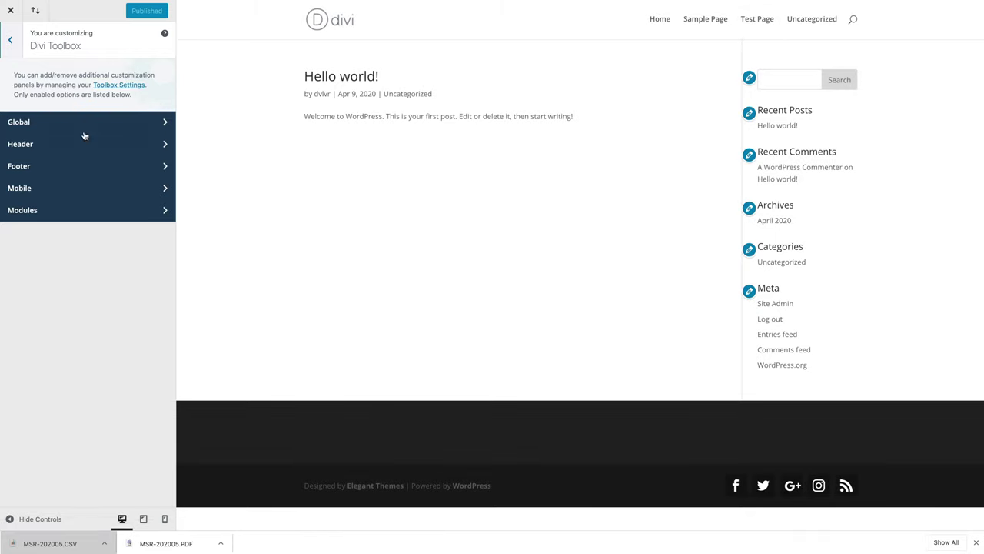
left_click(93, 127)
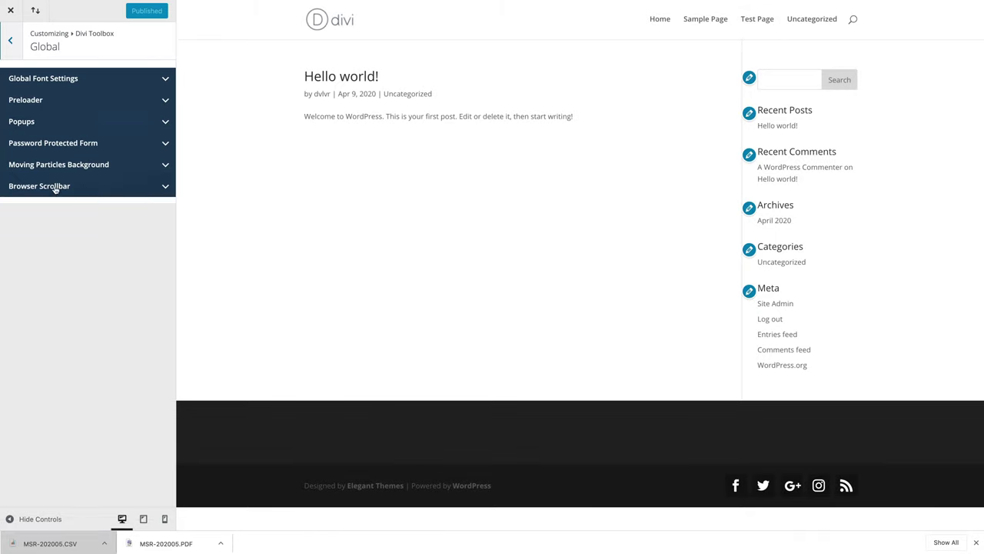
left_click(122, 187)
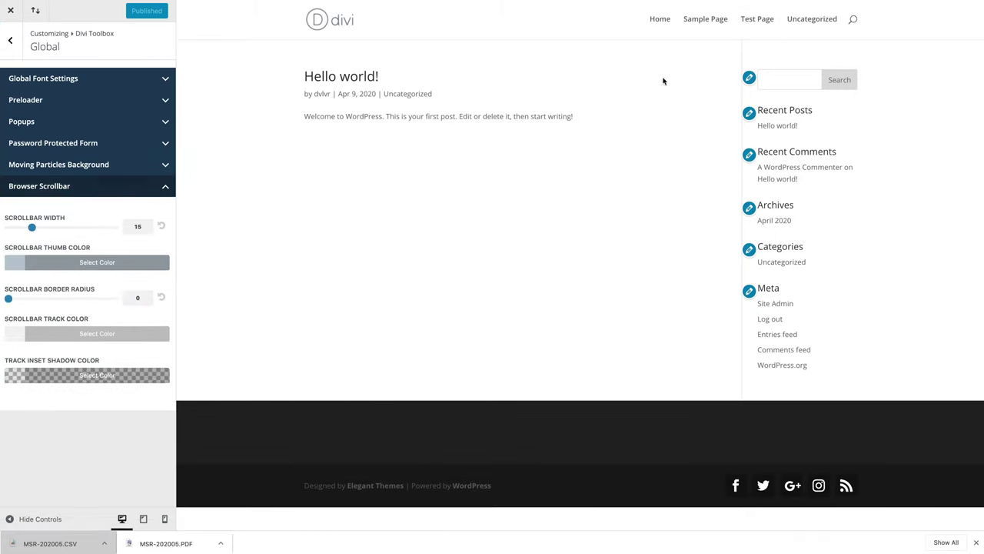
Step: Preview the custom scrollbar on the Test Page and set the scrollbar width to 19
left_click(760, 25)
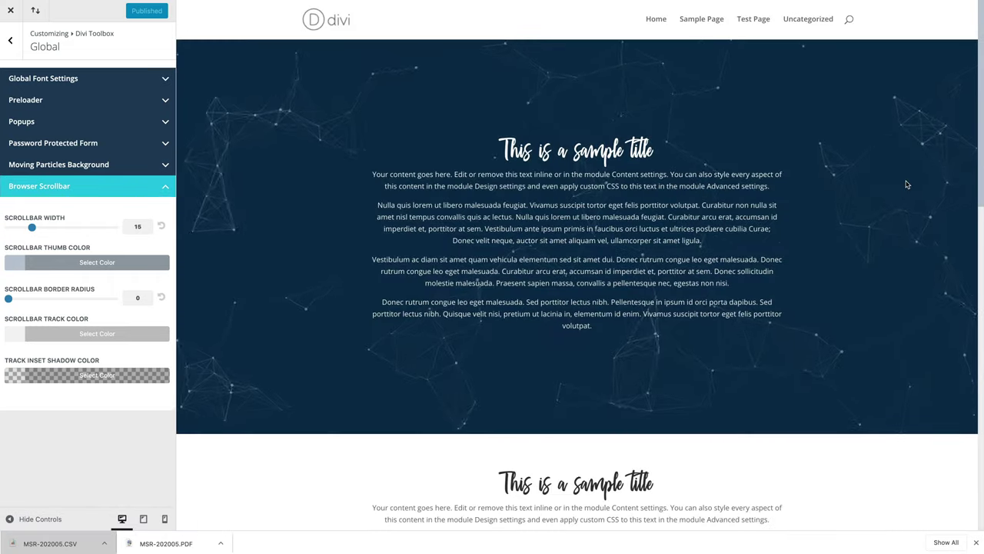
scroll(906, 184, "down", 3)
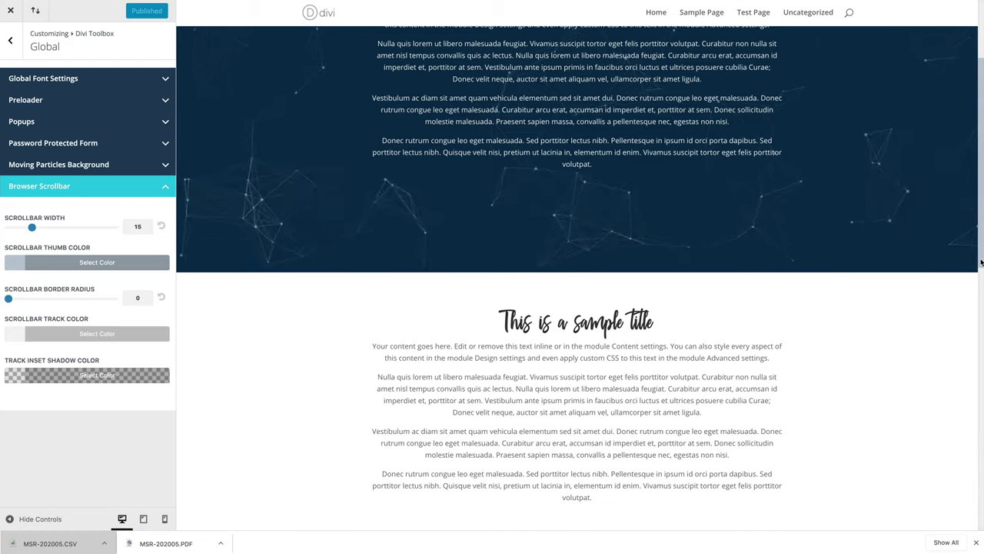
scroll(634, 245, "down", 3)
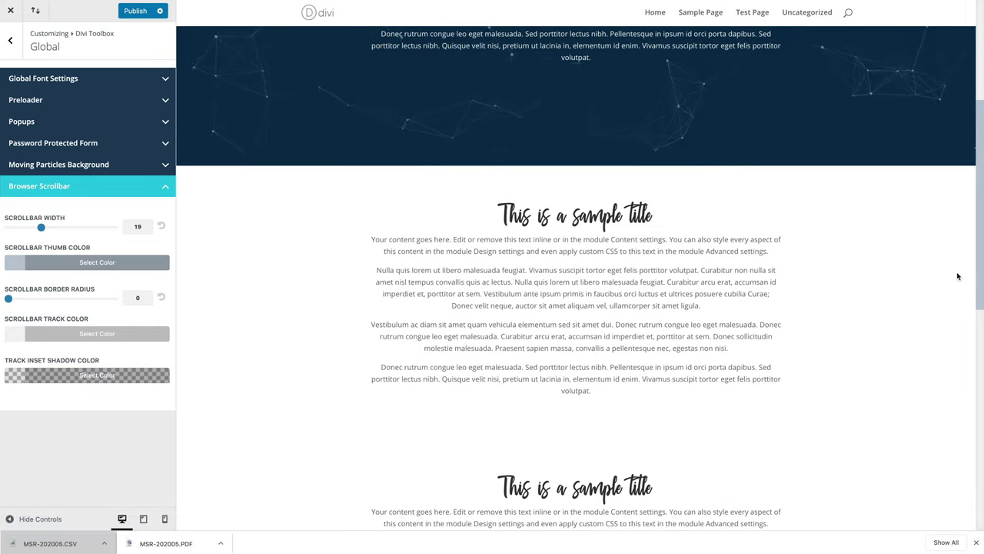
scroll(958, 276, "down", 15)
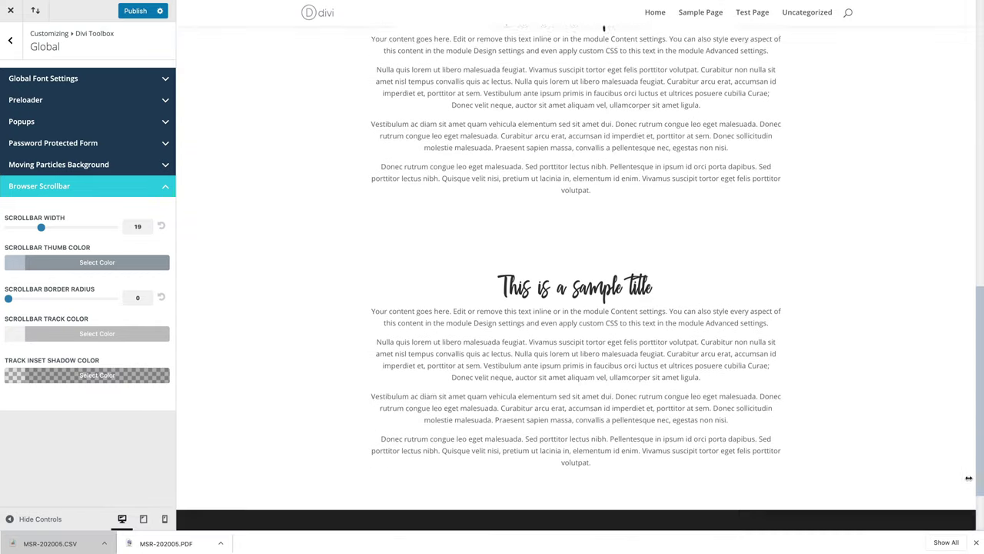
scroll(969, 478, "up", 3)
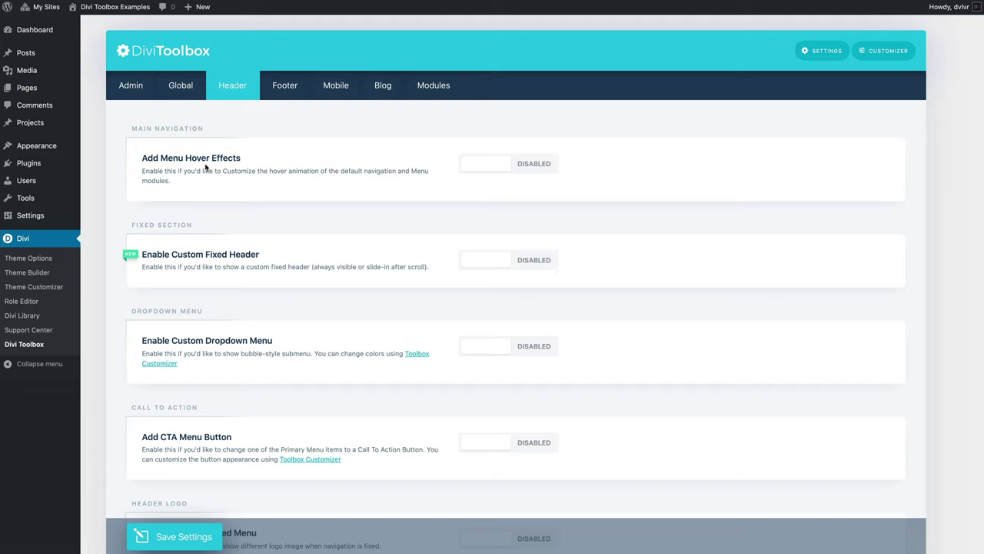
Step: In the Divi Toolbox Header settings, enable Add Menu Hover Effects, choose the second underline effect and save the settings
left_click(486, 166)
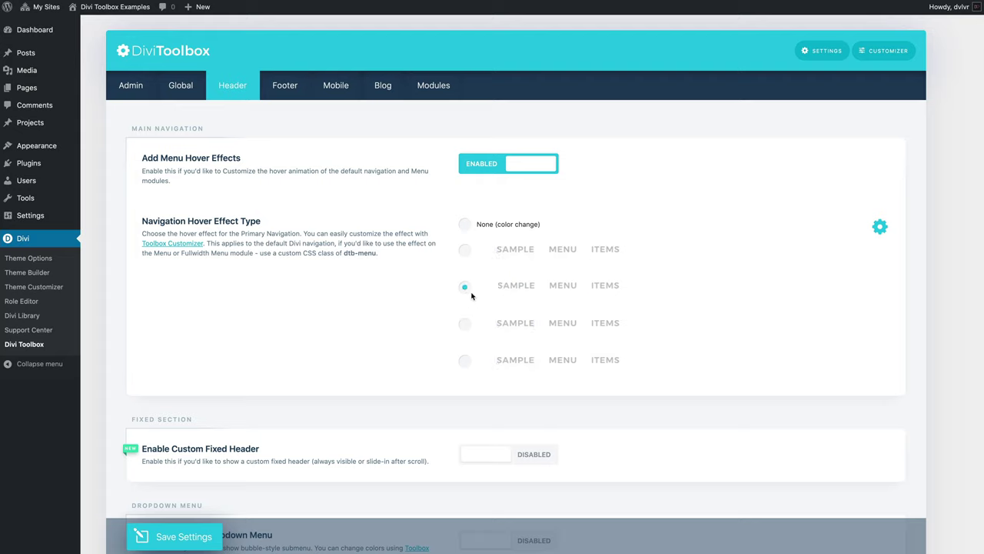
left_click(202, 540)
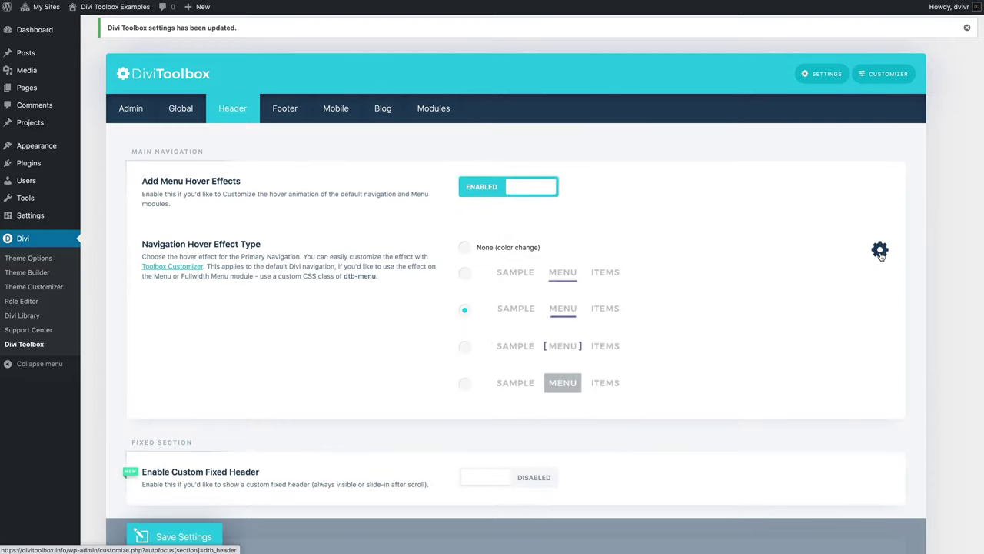
Step: Open the customizer's Header settings for Primary Navigation (Menu) and increase the hover underline's offset
left_click(881, 254)
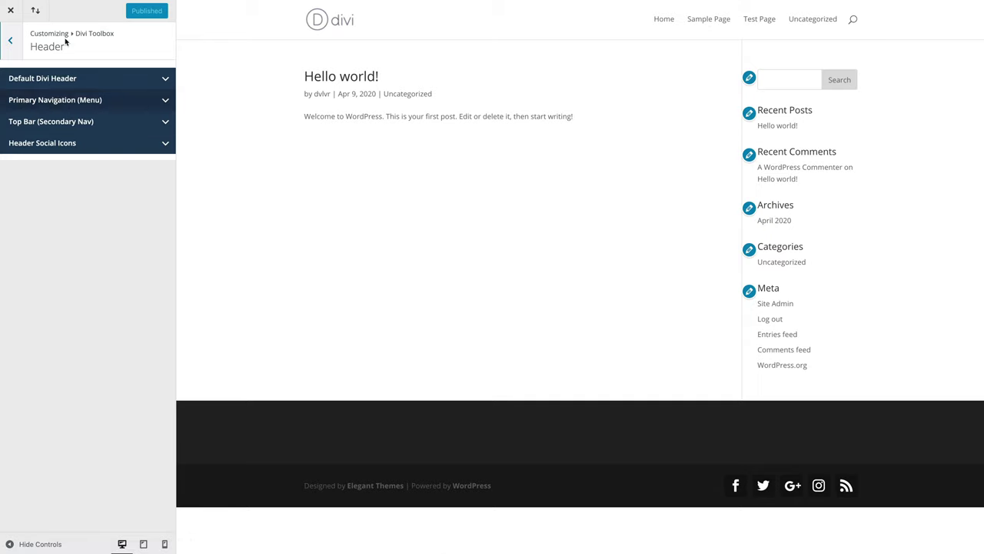
left_click(139, 105)
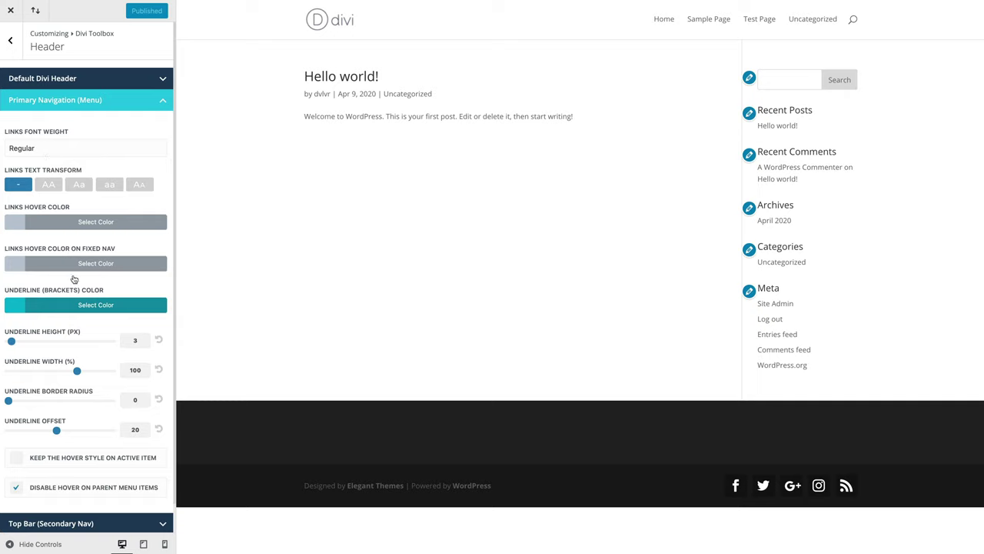
scroll(69, 293, "down", 1)
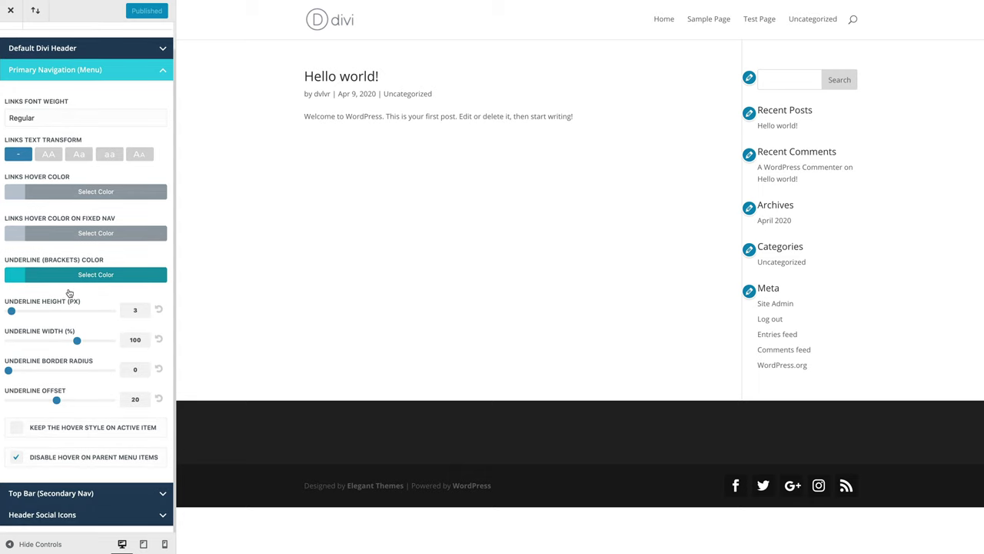
scroll(53, 317, "up", 1)
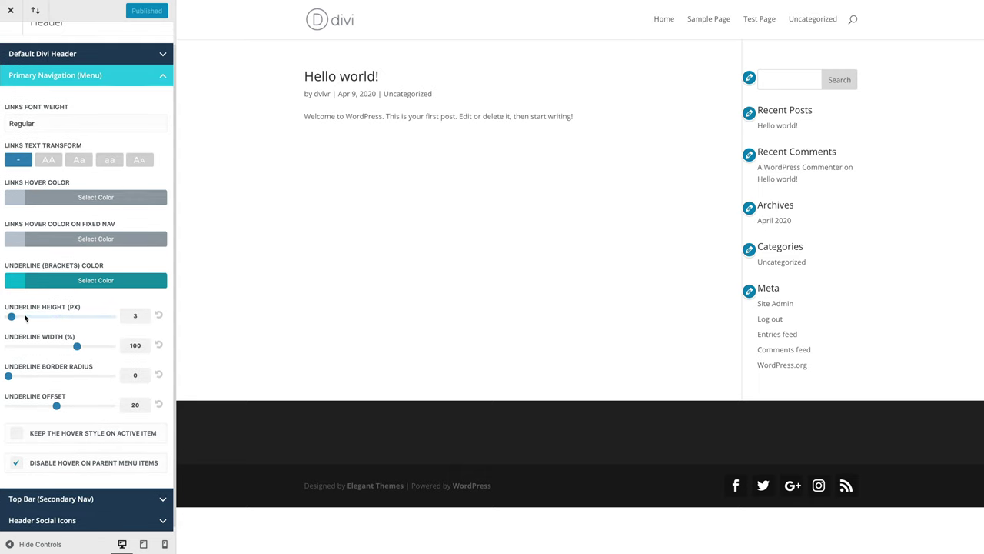
scroll(61, 385, "up", 1)
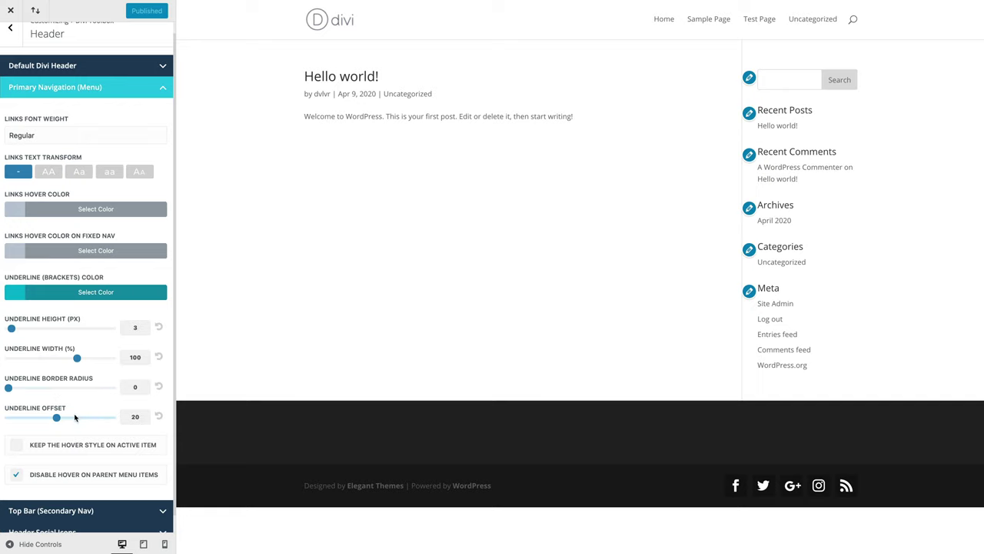
left_click_drag(57, 419, 79, 419)
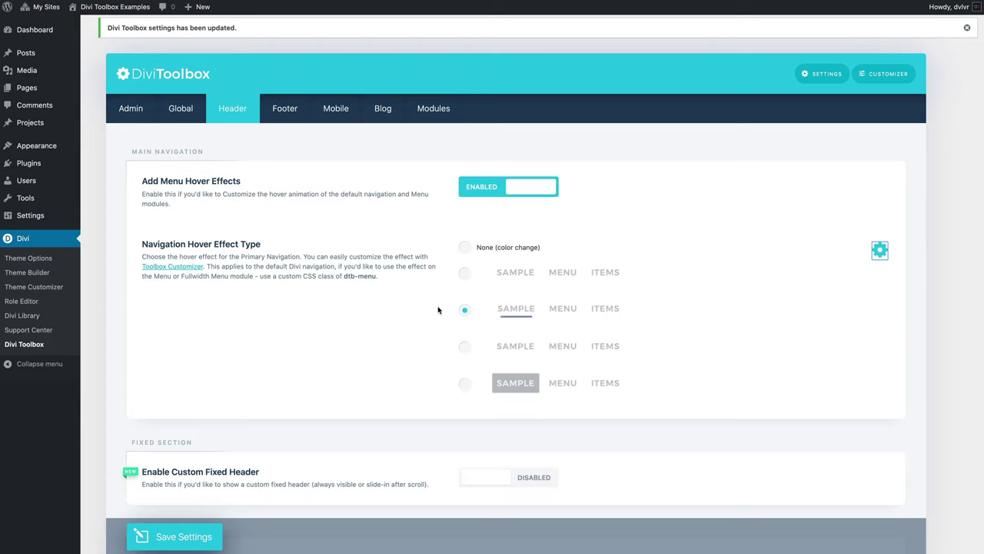
Step: In the Header settings' Fixed Section, enable Custom Fixed Header and turn on Move Page Content Below the Header
scroll(438, 310, "down", 1)
scroll(439, 310, "down", 1)
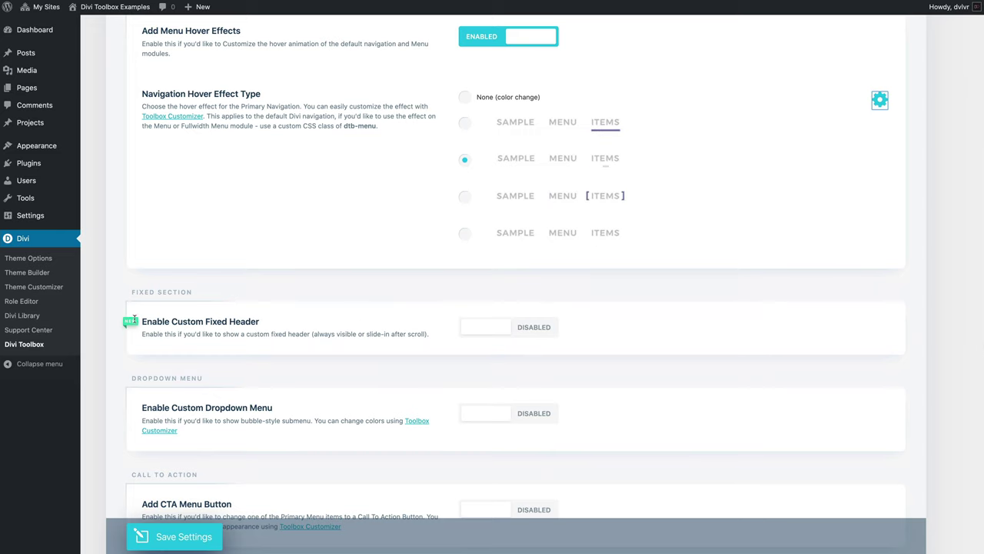
scroll(318, 259, "down", 1)
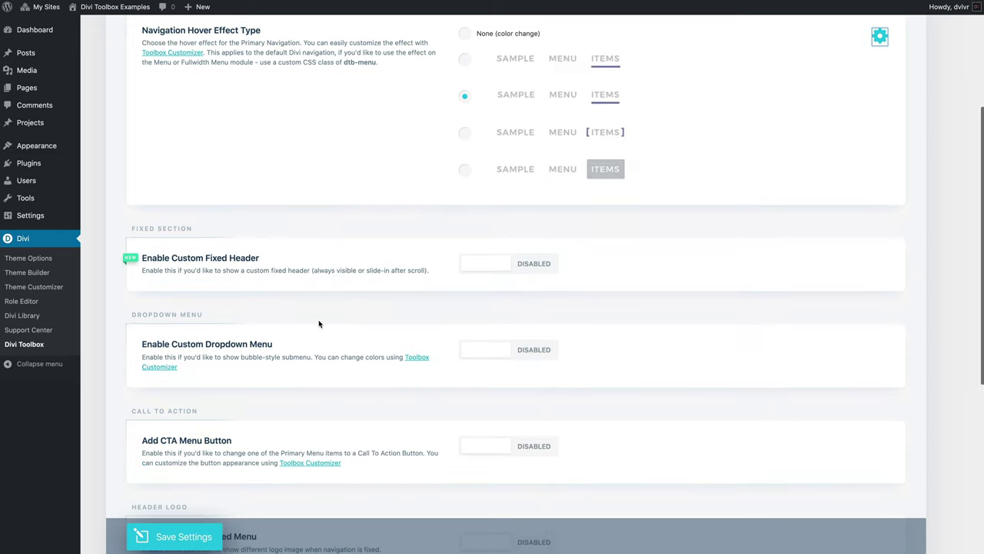
left_click(511, 264)
scroll(410, 282, "down", 2)
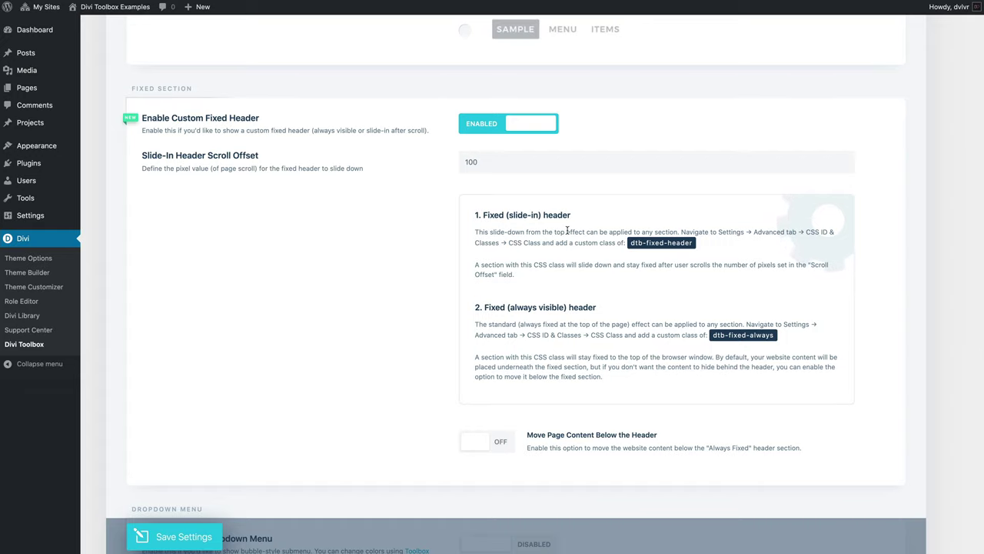
left_click_drag(466, 171, 480, 163)
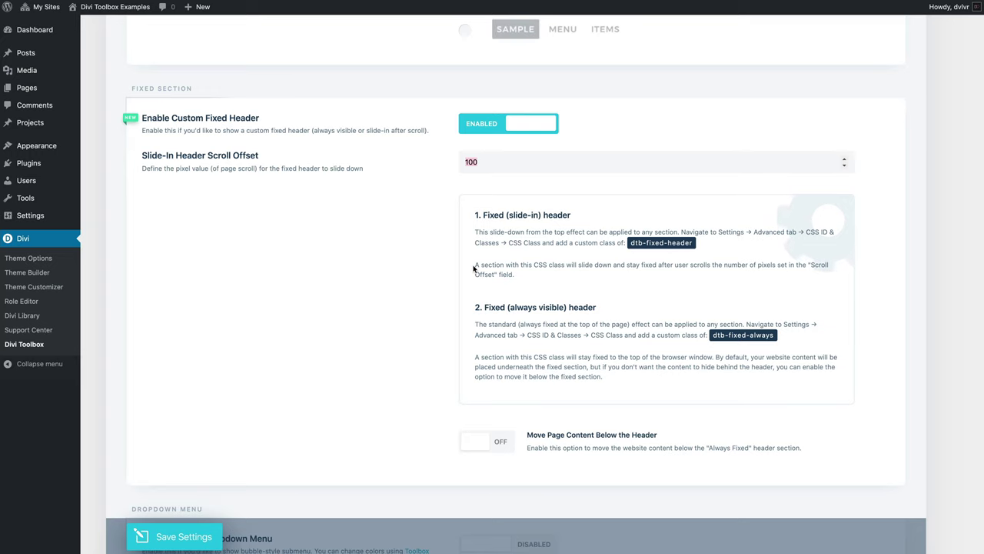
scroll(471, 269, "down", 1)
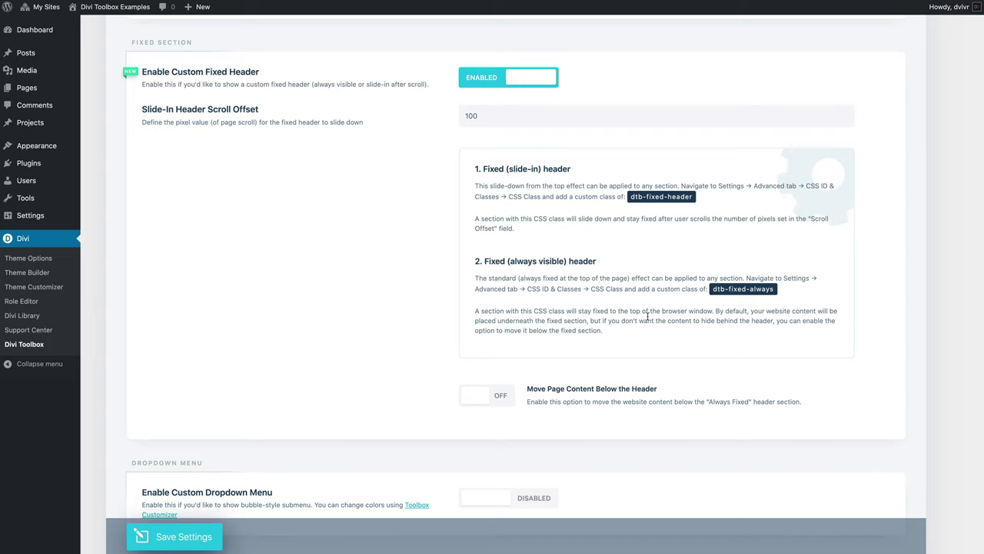
scroll(647, 315, "down", 1)
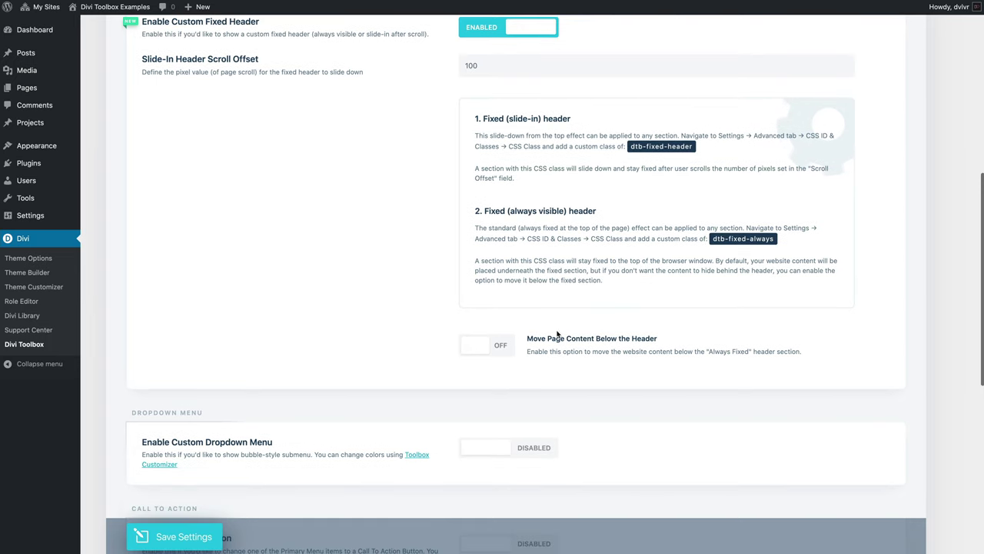
left_click(478, 351)
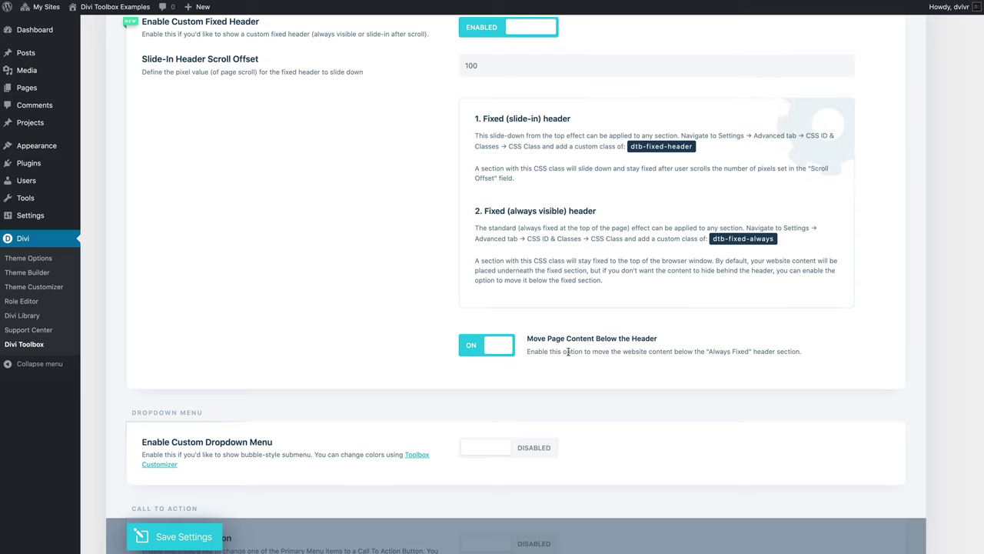
Step: Enable the Custom Dropdown Menu option in the Header settings and save the settings
scroll(568, 351, "down", 5)
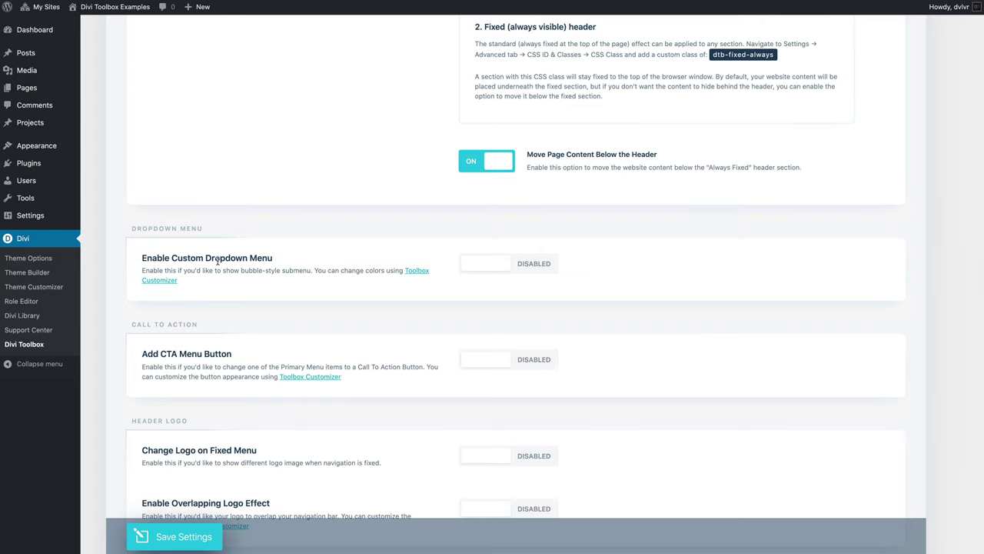
left_click(511, 269)
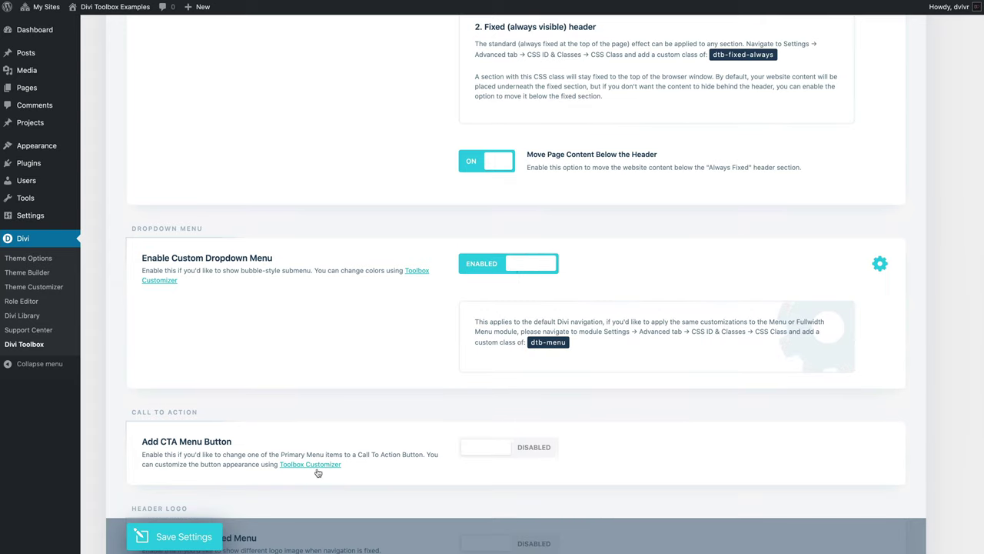
left_click(196, 539)
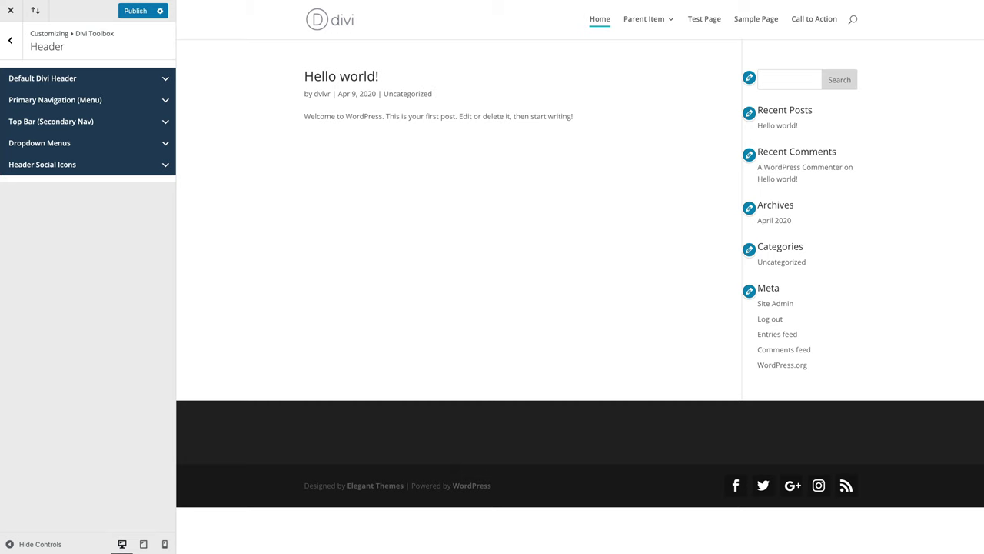
Step: In the customizer's Dropdown Menus settings, set the submenu alignment to Centered, center the submenu text and preview the Parent Item dropdown
mouse_move(644, 20)
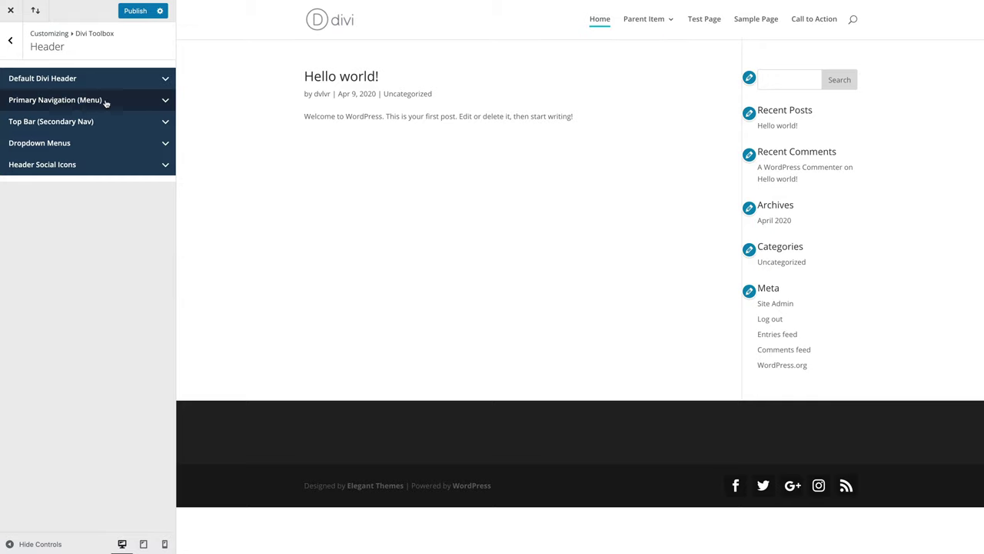
left_click(146, 143)
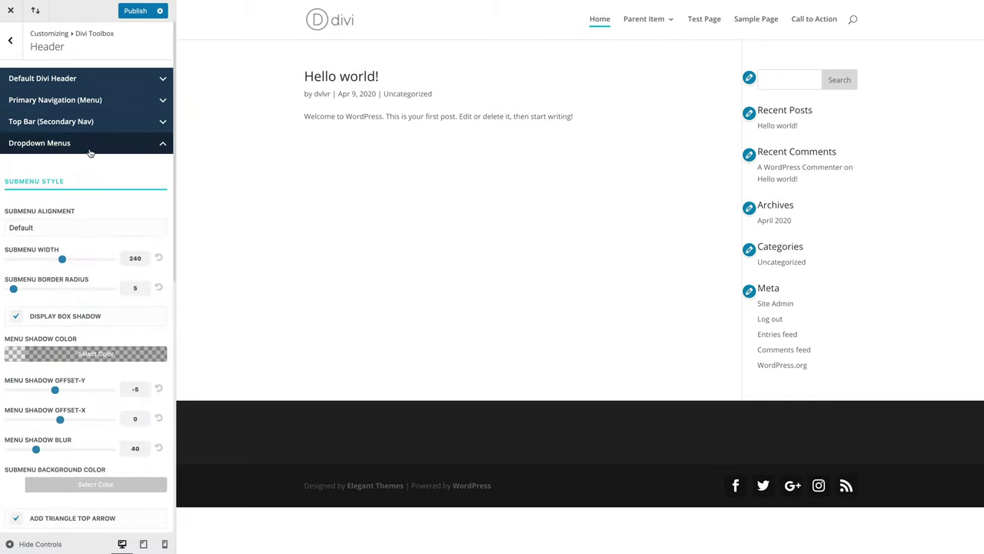
scroll(93, 179, "down", 1)
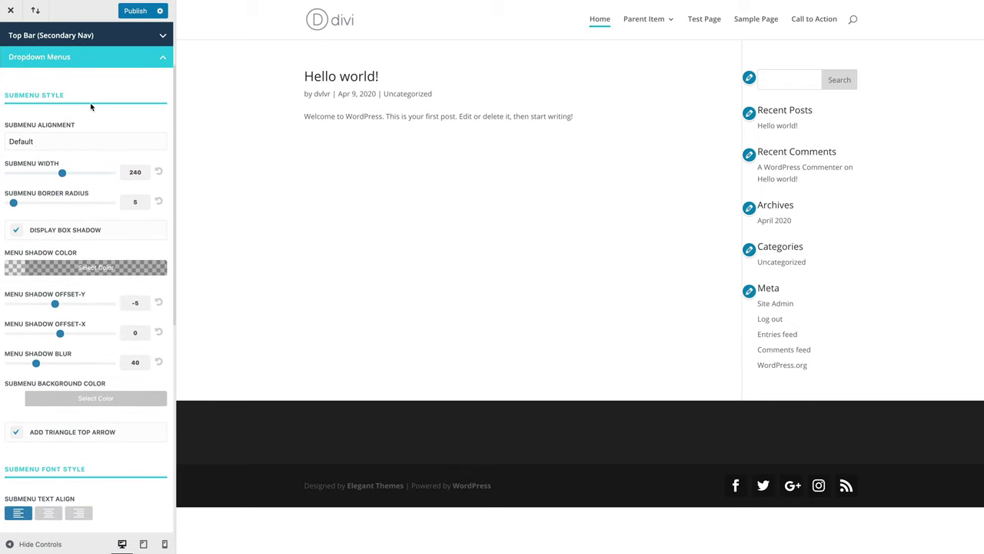
scroll(93, 141, "down", 1)
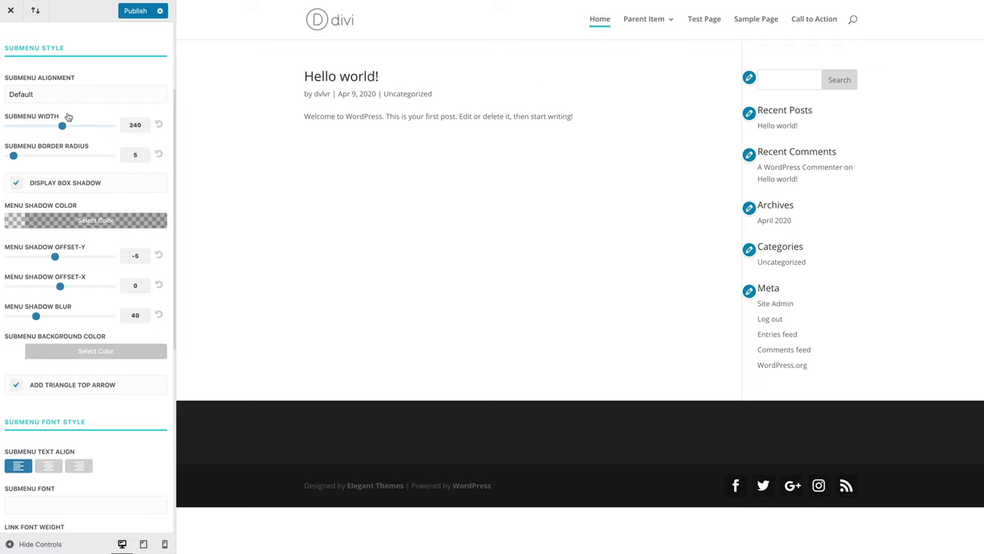
left_click(65, 100)
left_click(65, 107)
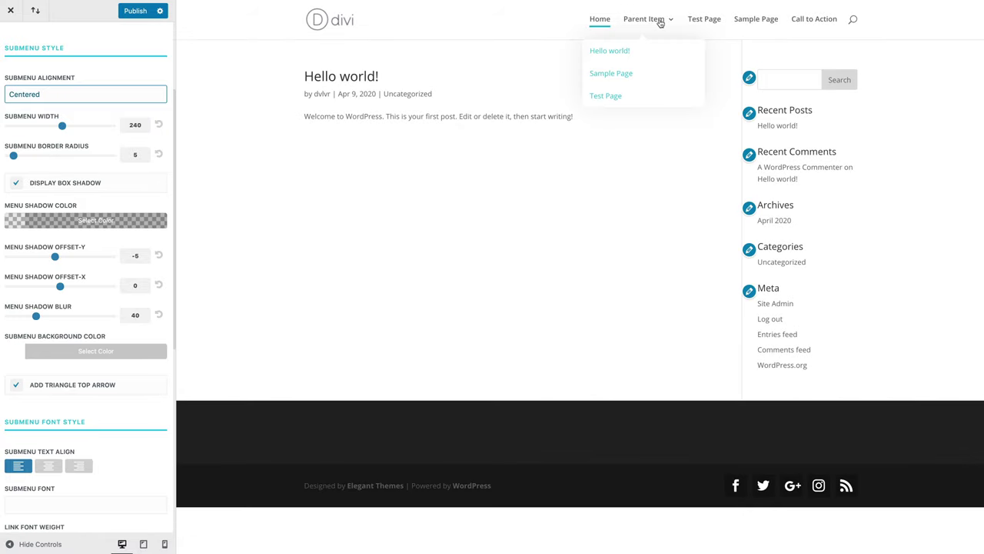
left_click(48, 466)
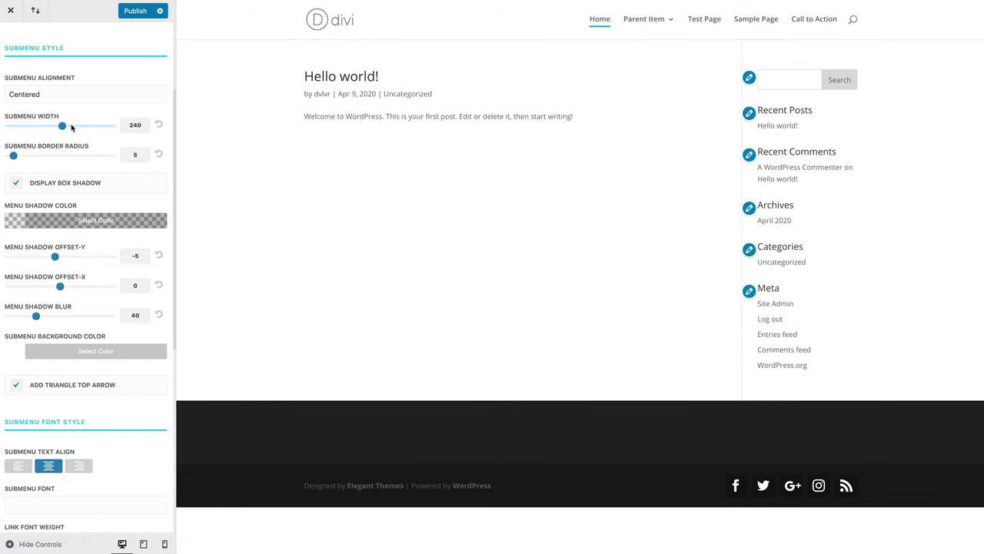
mouse_move(653, 22)
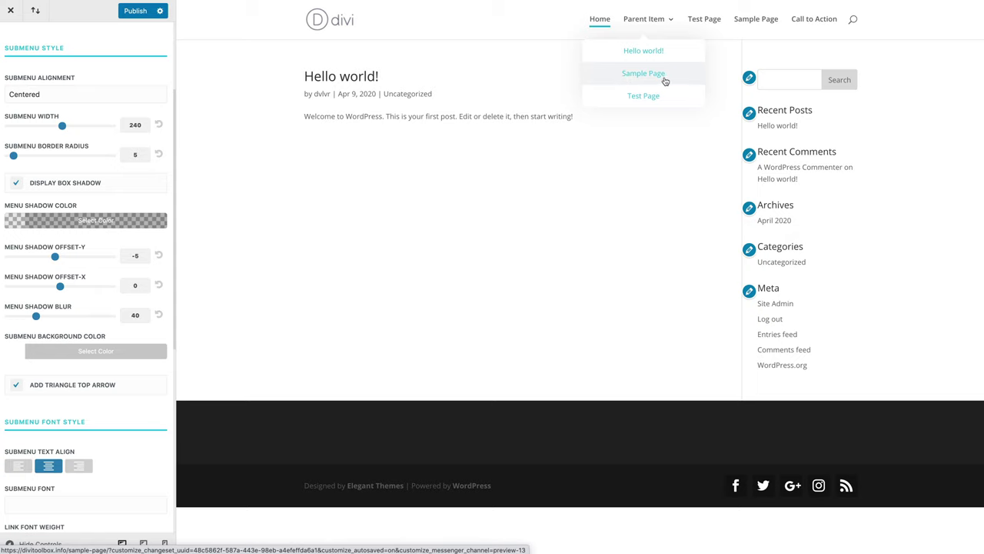
scroll(67, 314, "down", 5)
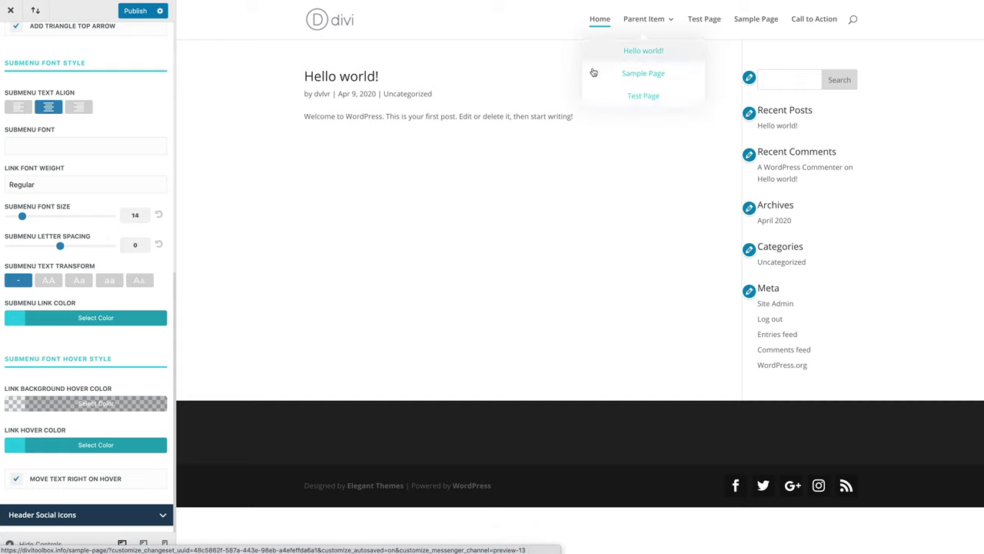
mouse_move(651, 60)
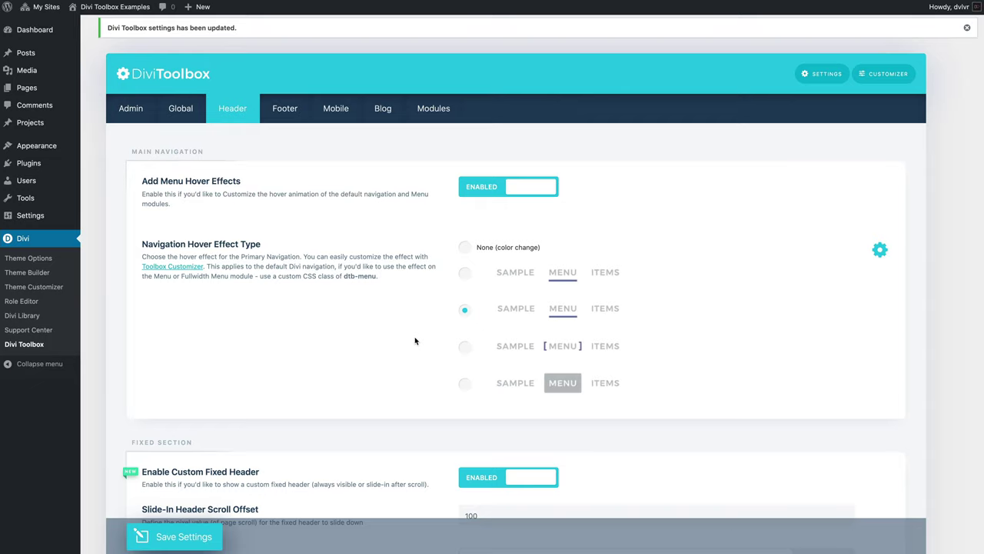
Step: Back in the Header settings, enable Add CTA Menu Button, apply it to the last menu item and save the settings
scroll(415, 277, "down", 10)
scroll(415, 341, "down", 3)
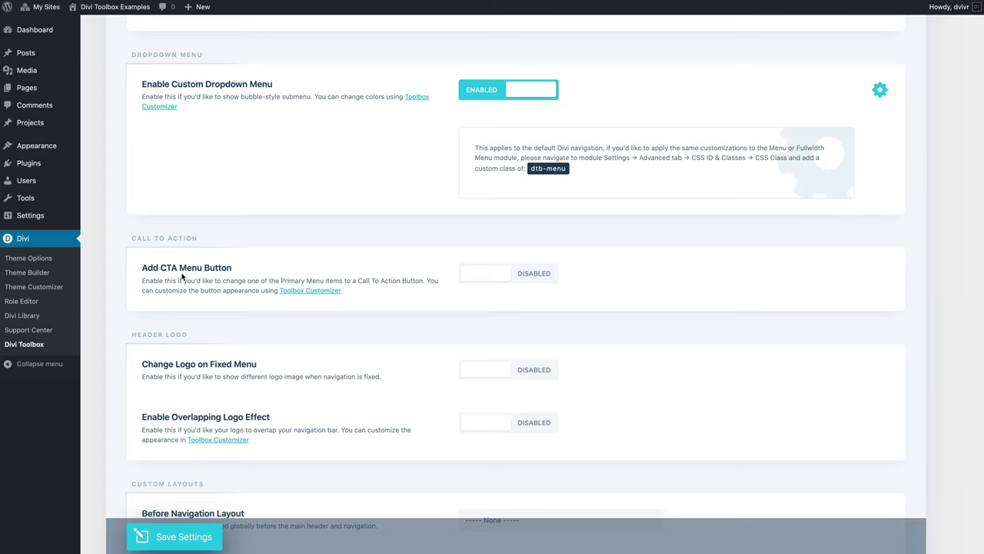
left_click(483, 275)
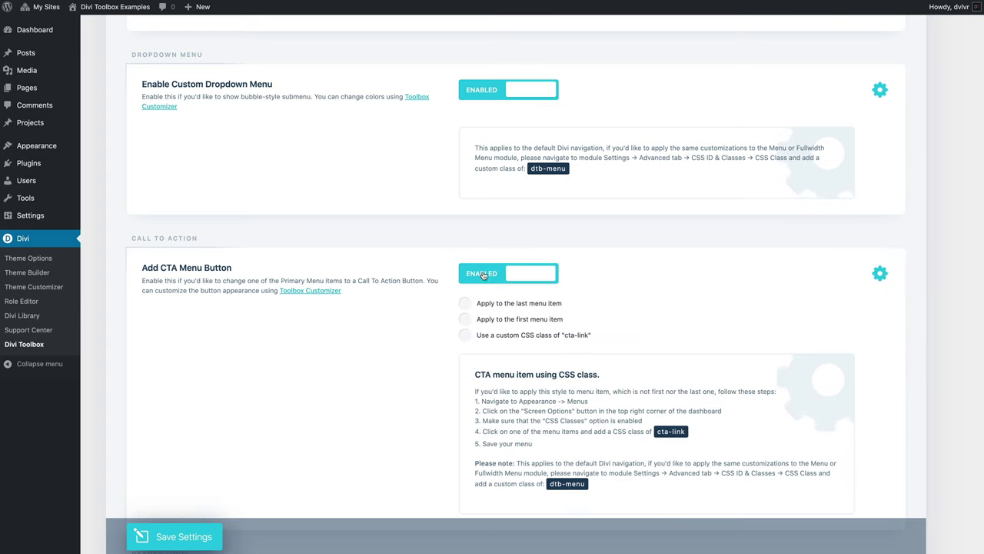
scroll(452, 306, "down", 3)
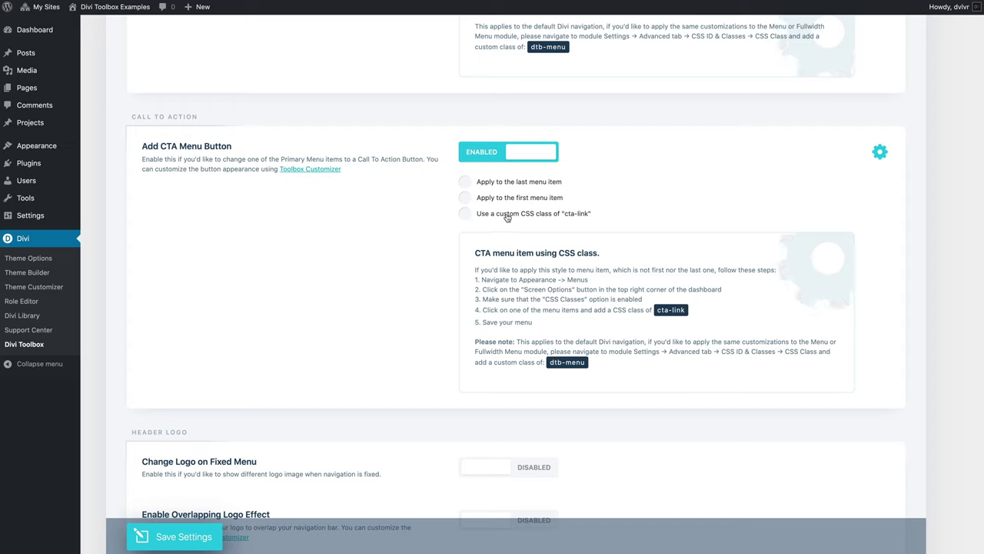
left_click(471, 186)
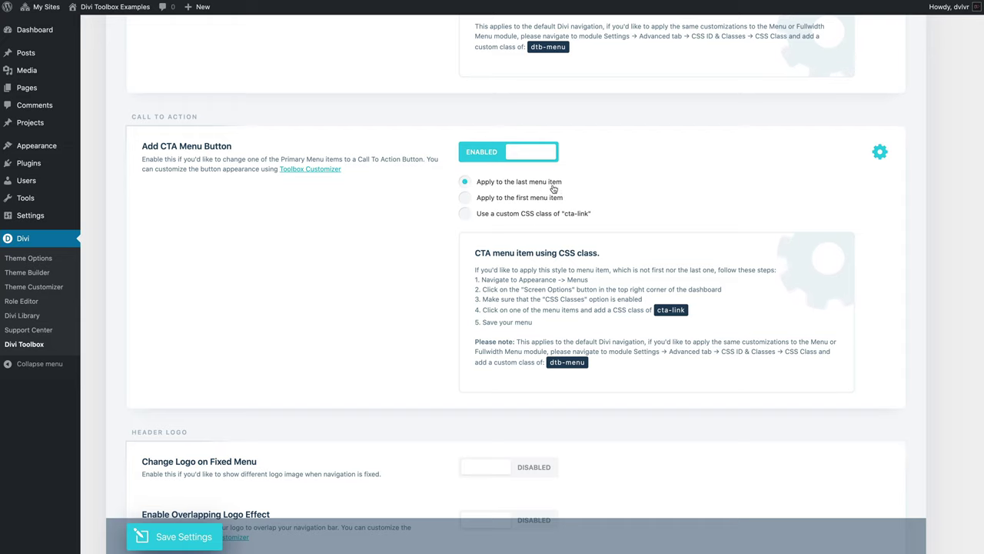
left_click(200, 542)
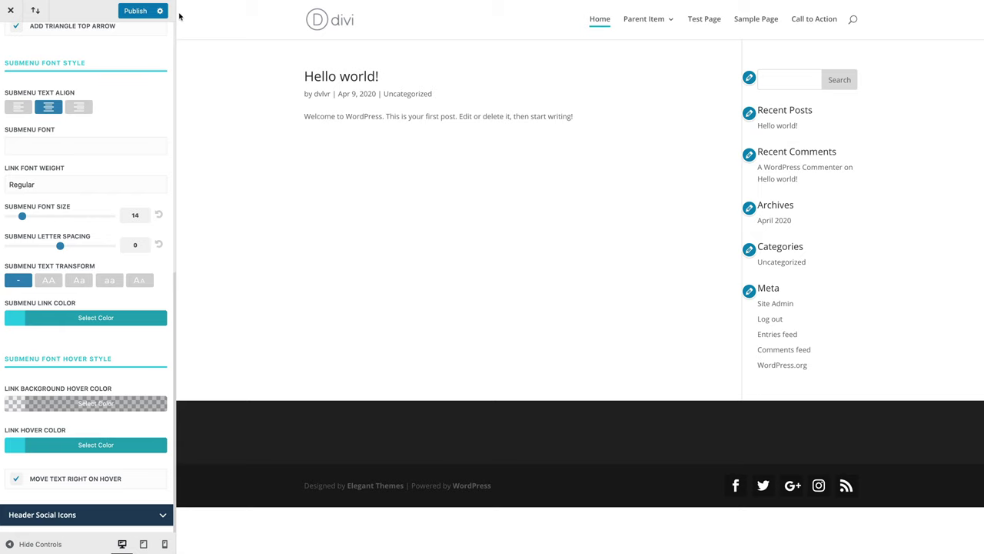
Step: Reload the customizer, open the Divi Toolbox Header settings for CTA Menu Button and review the button and hover state options
left_click(683, 183)
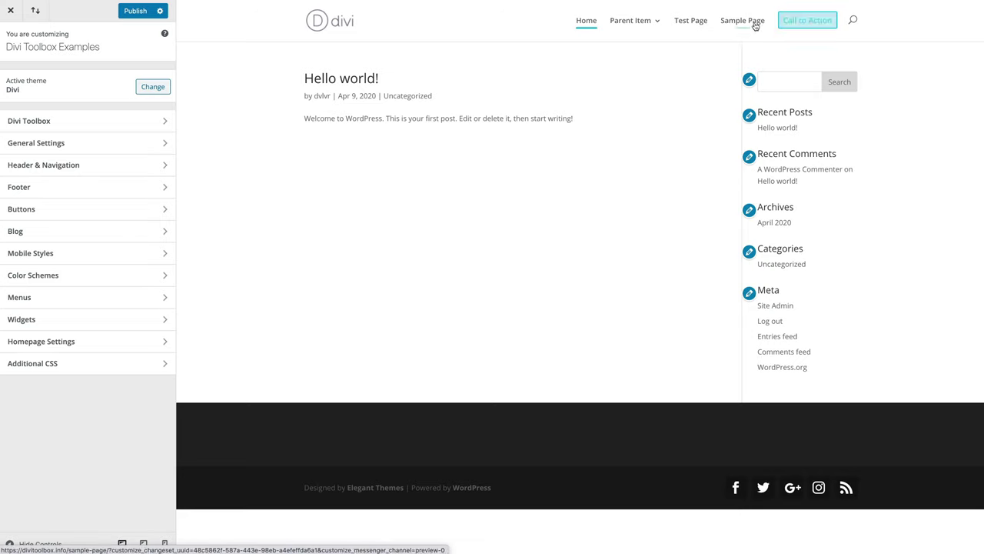
left_click(63, 123)
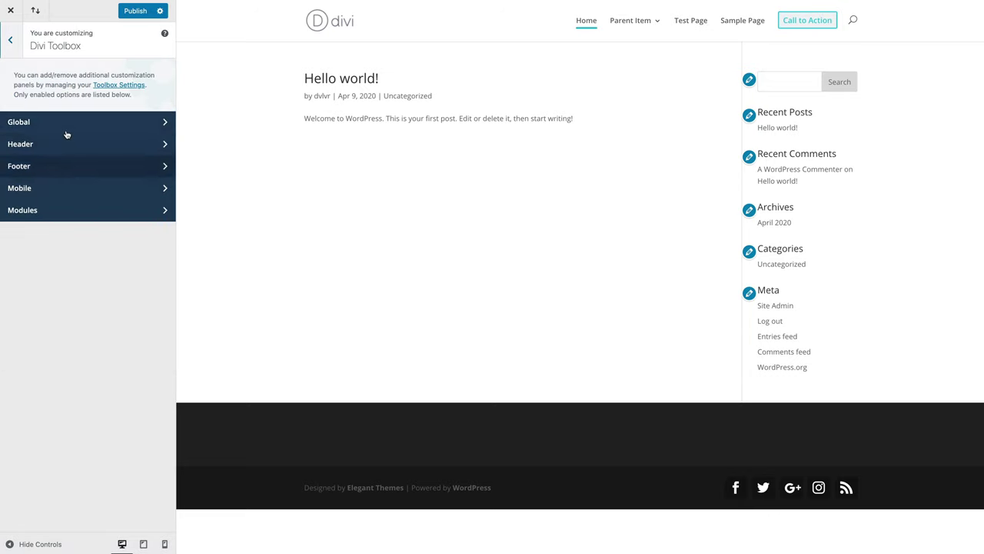
left_click(67, 148)
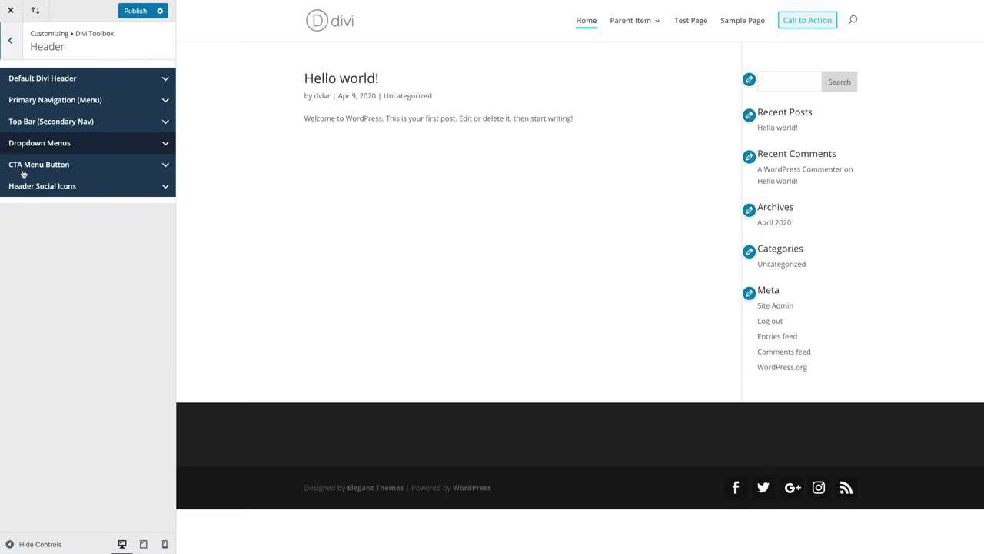
left_click(83, 170)
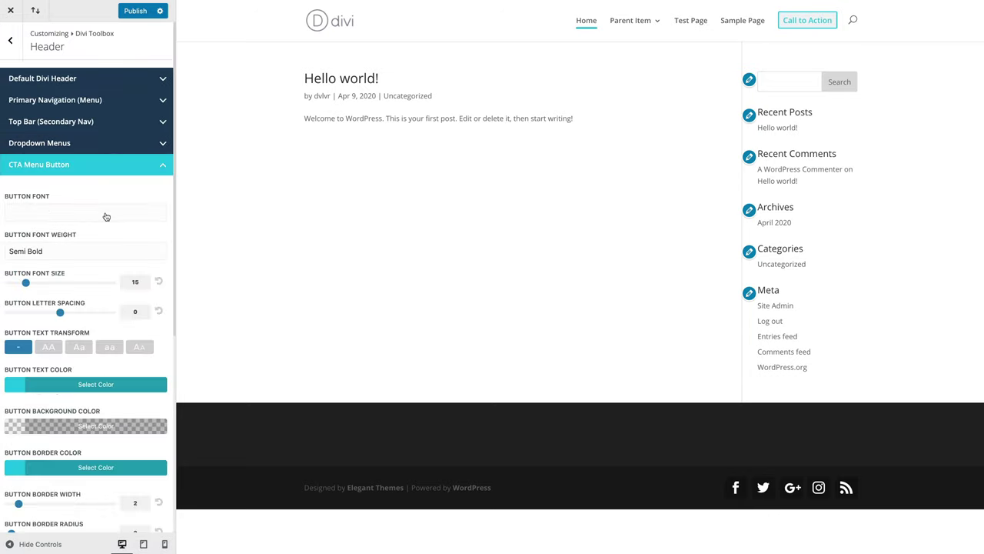
scroll(105, 218, "down", 3)
scroll(106, 218, "down", 3)
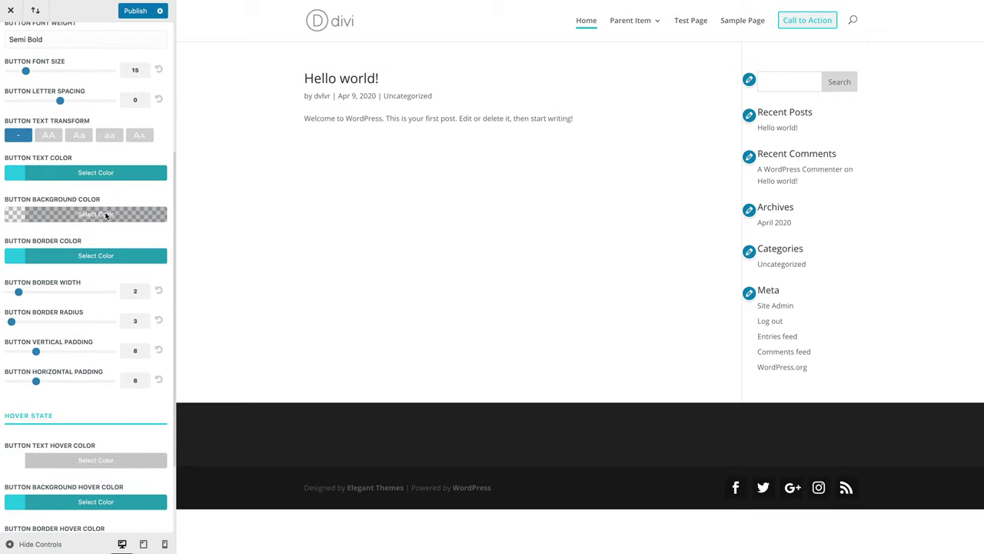
scroll(92, 223, "down", 3)
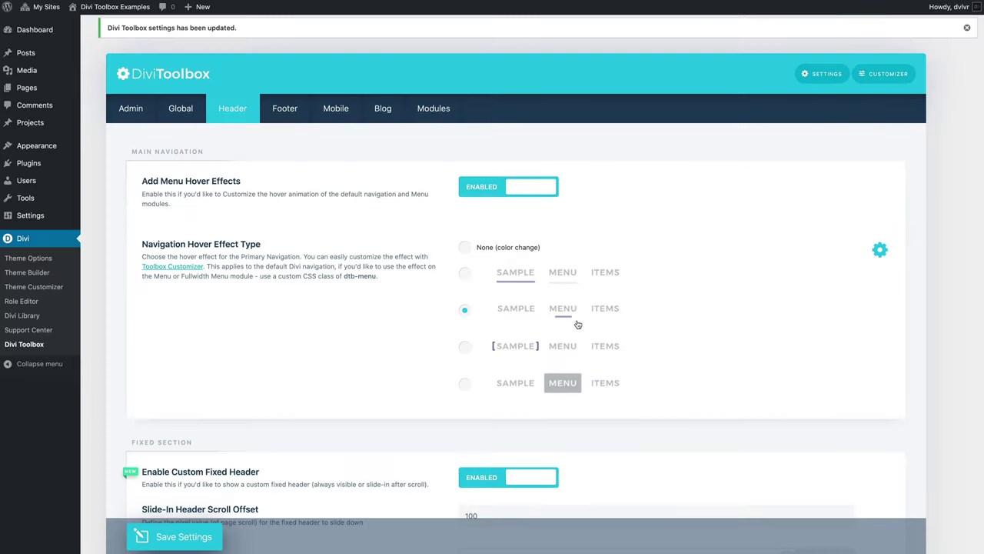
Step: In the Header Logo settings, enable Change Logo on Fixed Menu, choose DL_logo.png from the media library and save the settings
scroll(492, 269, "down", 5)
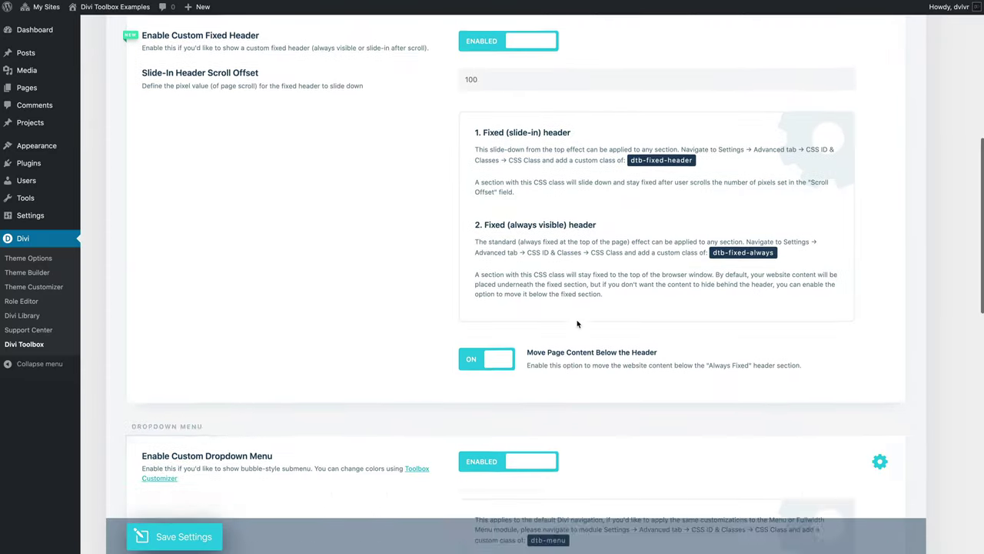
scroll(578, 324, "down", 10)
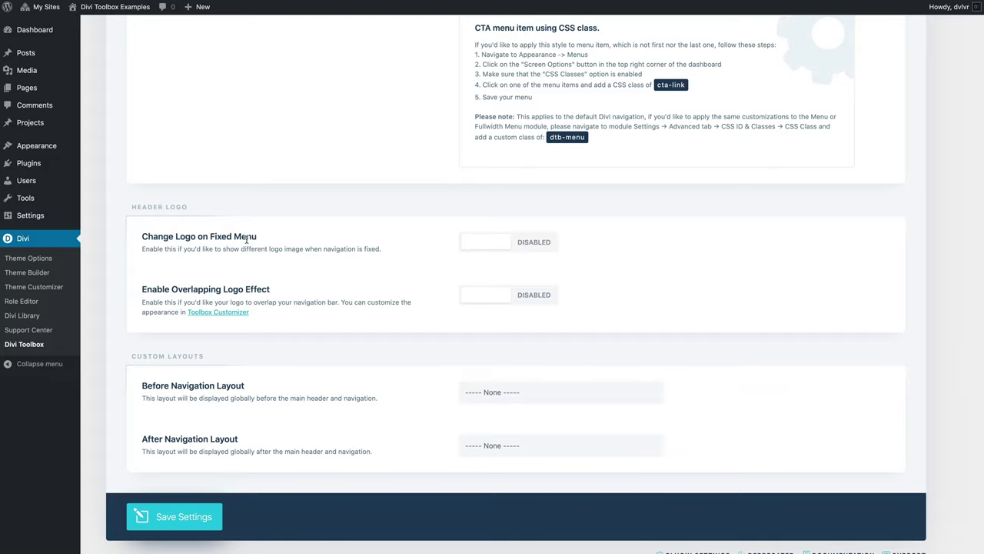
left_click(500, 242)
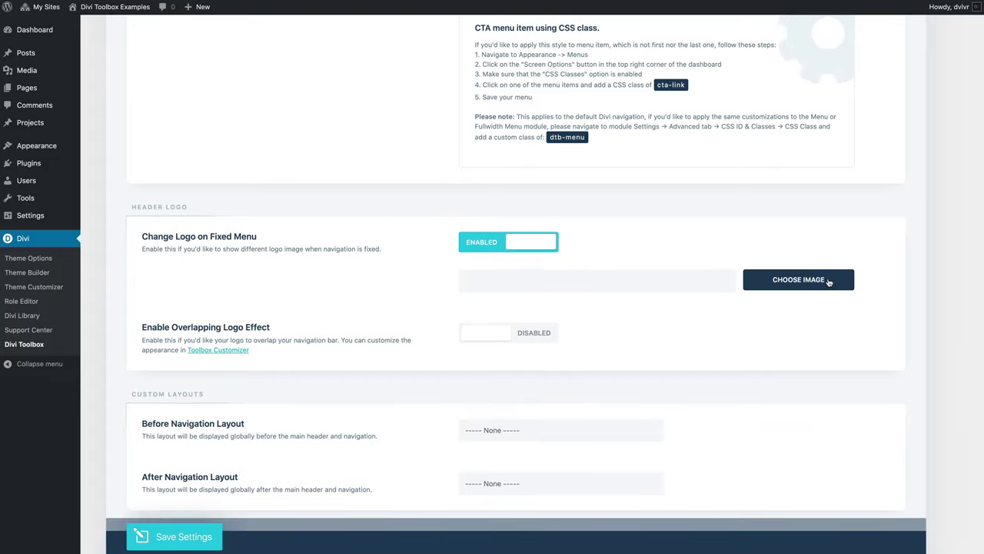
left_click(799, 279)
left_click(147, 140)
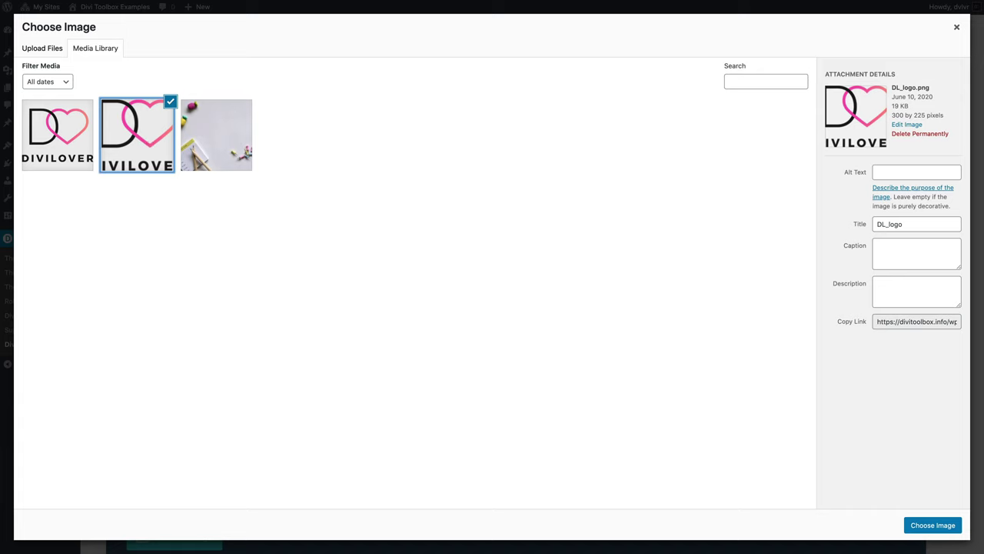
left_click(933, 525)
left_click(222, 546)
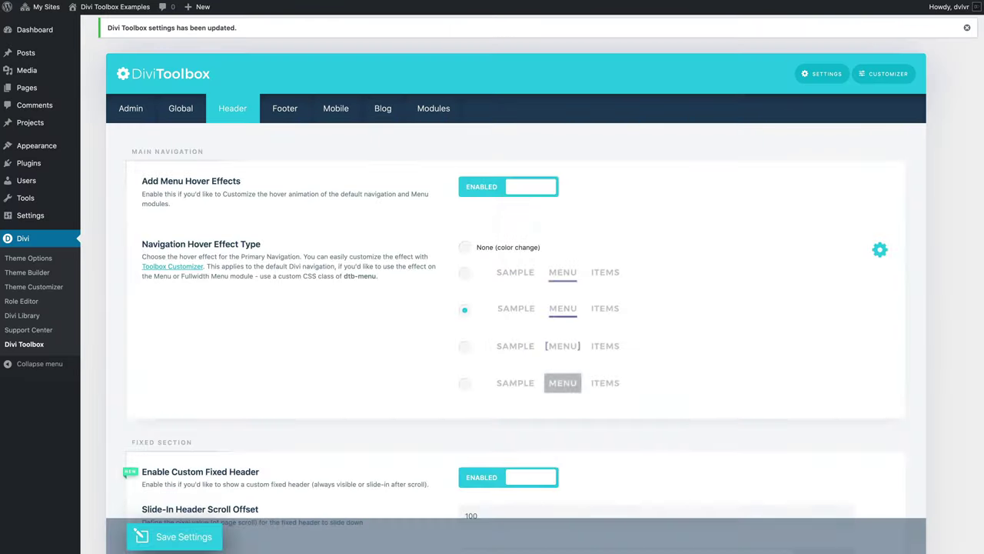
Step: Switch to the Test Page and check how the header logo changes when the menu becomes fixed and returns
key("ctrl+Tab")
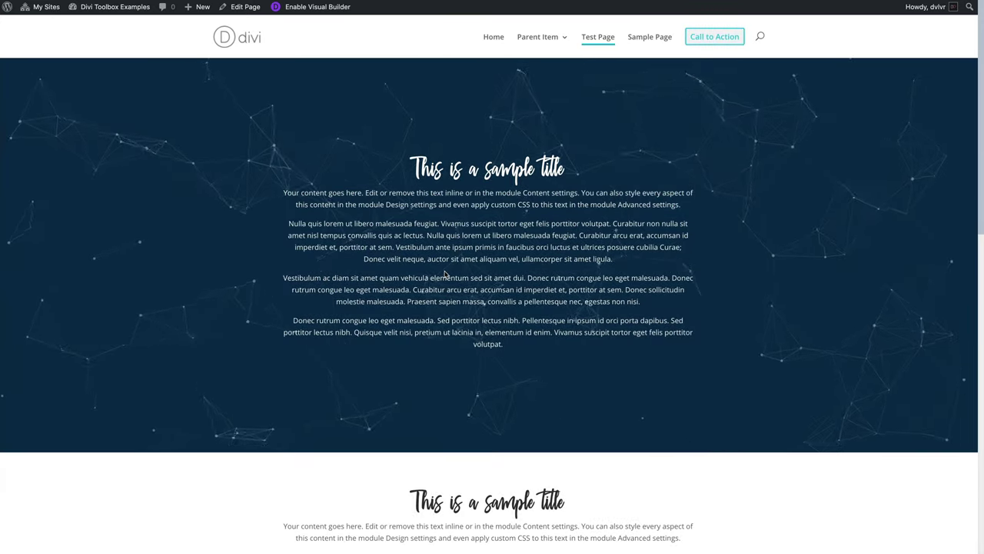
scroll(446, 273, "down", 3)
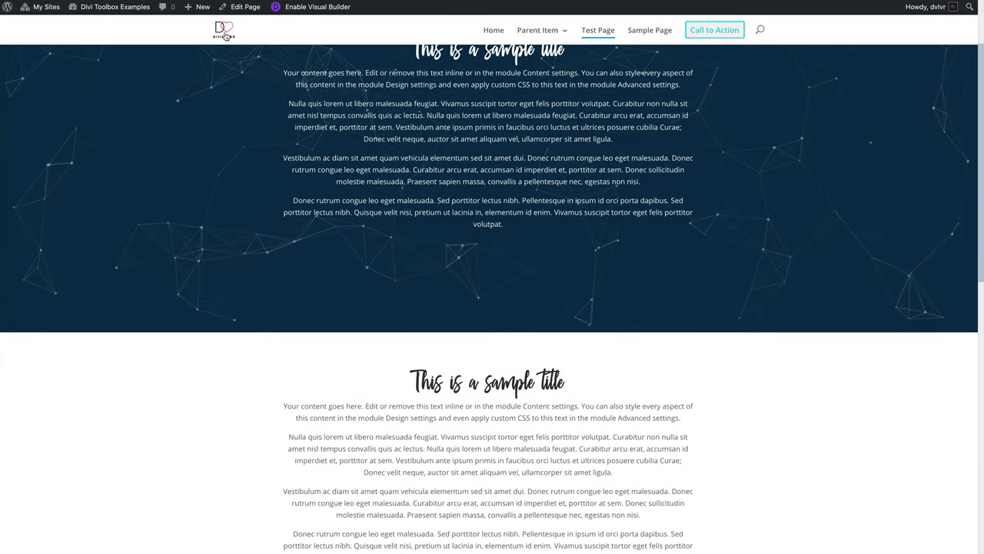
scroll(397, 191, "up", 2)
scroll(397, 192, "up", 1)
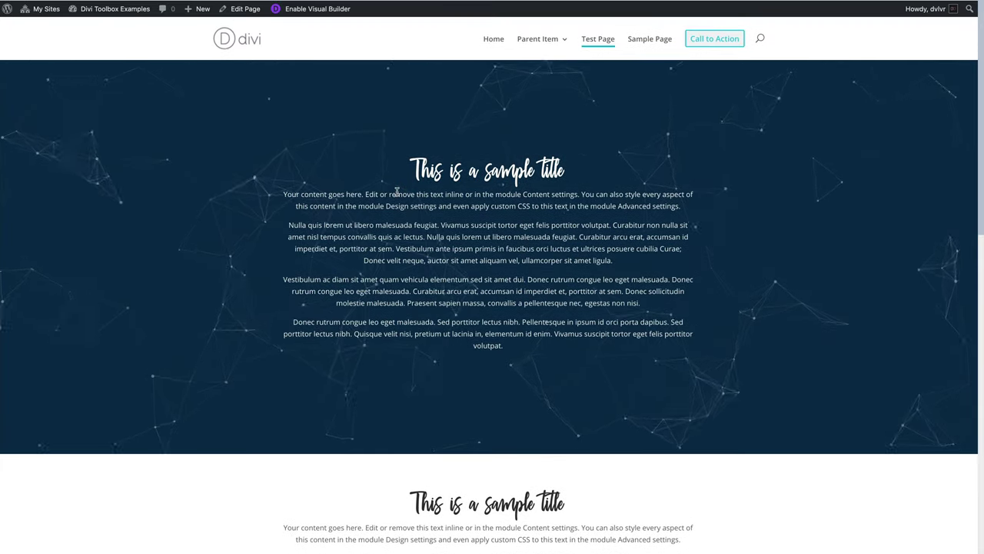
scroll(397, 192, "down", 3)
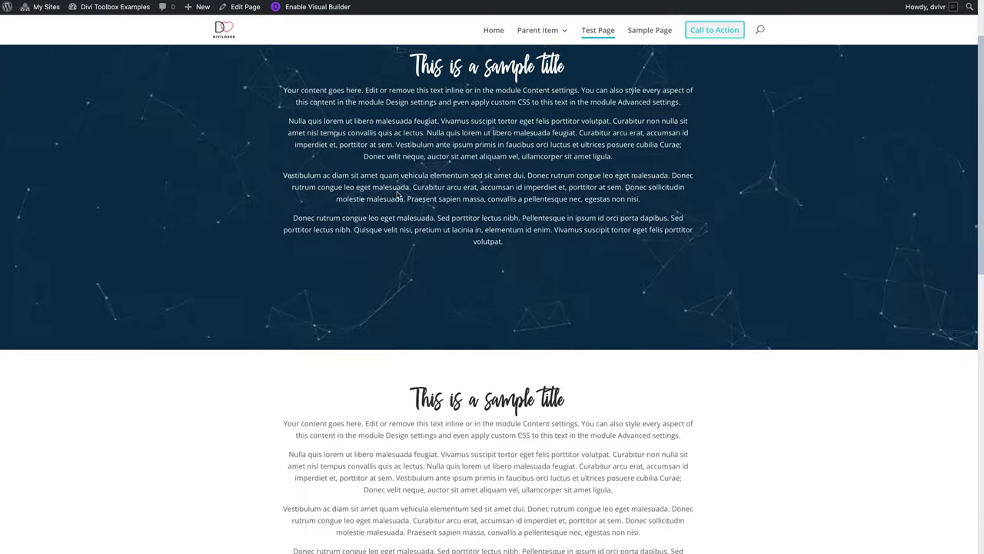
scroll(397, 191, "up", 3)
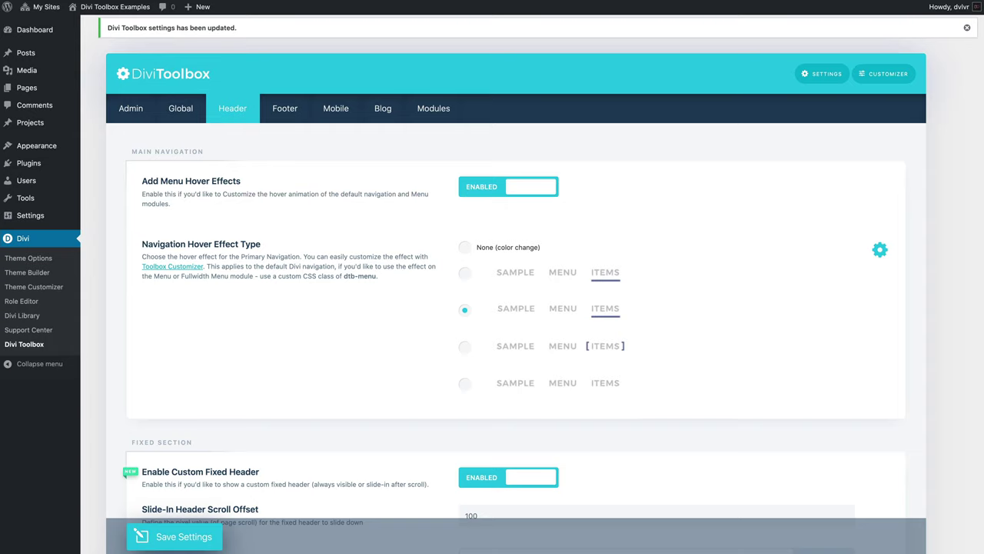
Step: In the Header Logo settings, turn on Enable Overlapping Logo Effect and save the settings
scroll(730, 273, "down", 5)
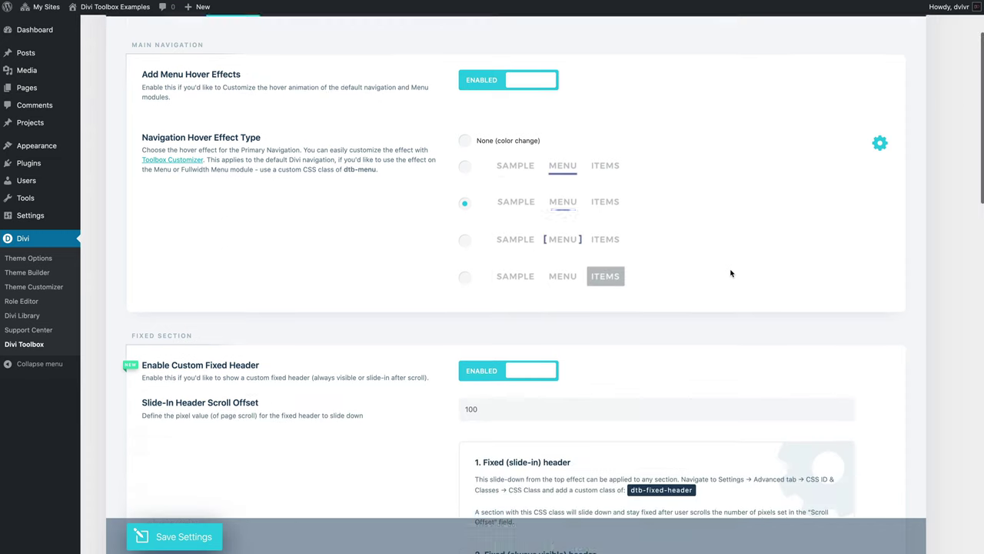
scroll(731, 273, "down", 1)
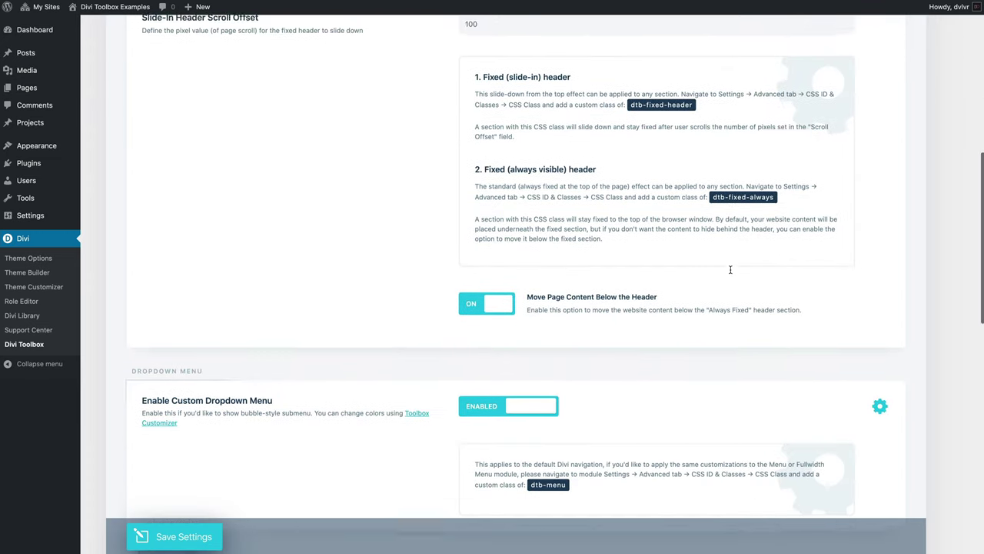
scroll(731, 273, "up", 1)
scroll(731, 273, "down", 3)
scroll(730, 273, "down", 4)
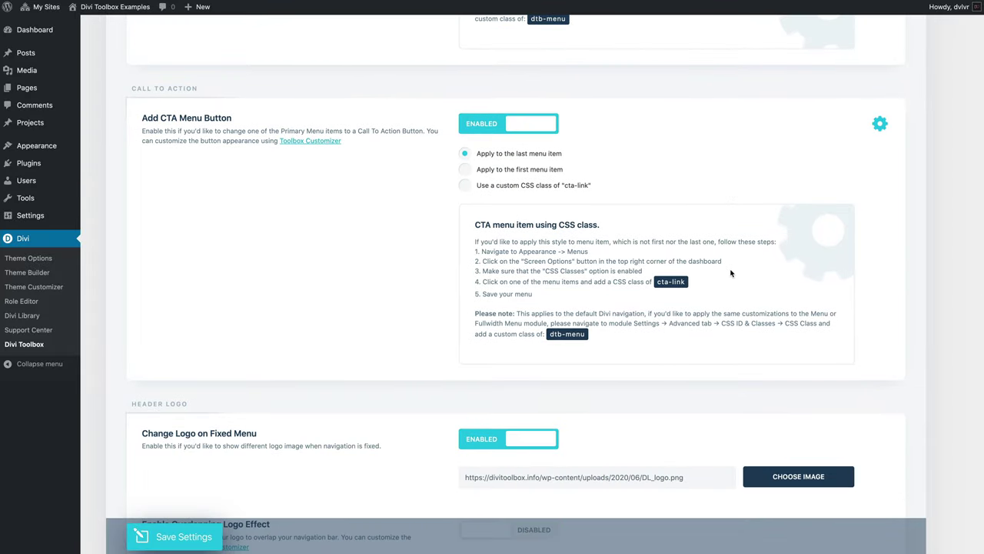
scroll(731, 273, "down", 1)
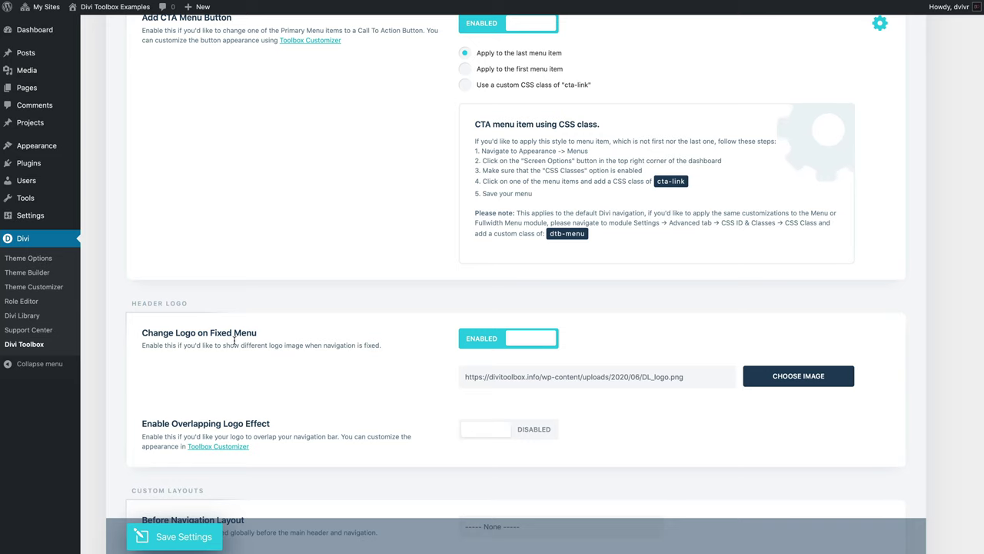
scroll(400, 370, "down", 1)
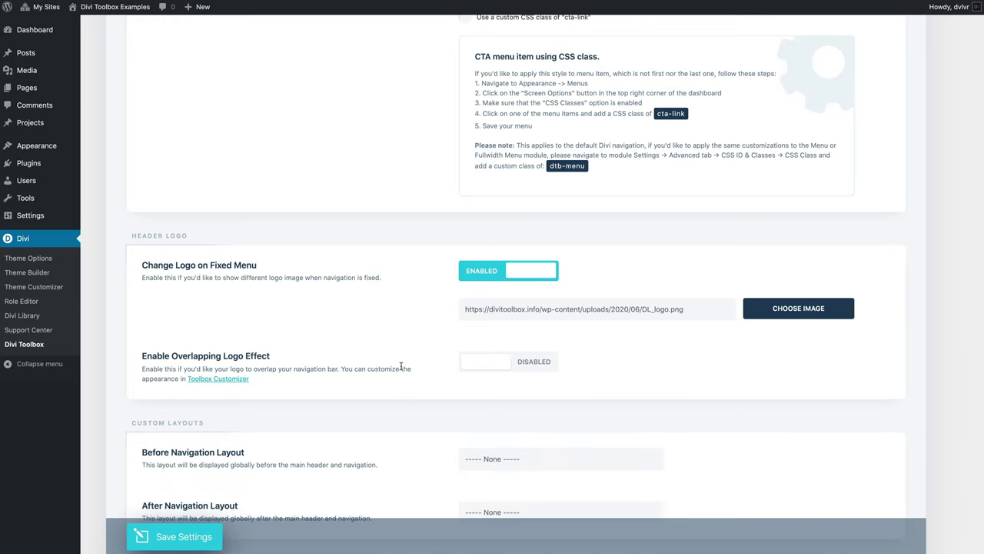
scroll(400, 368, "down", 1)
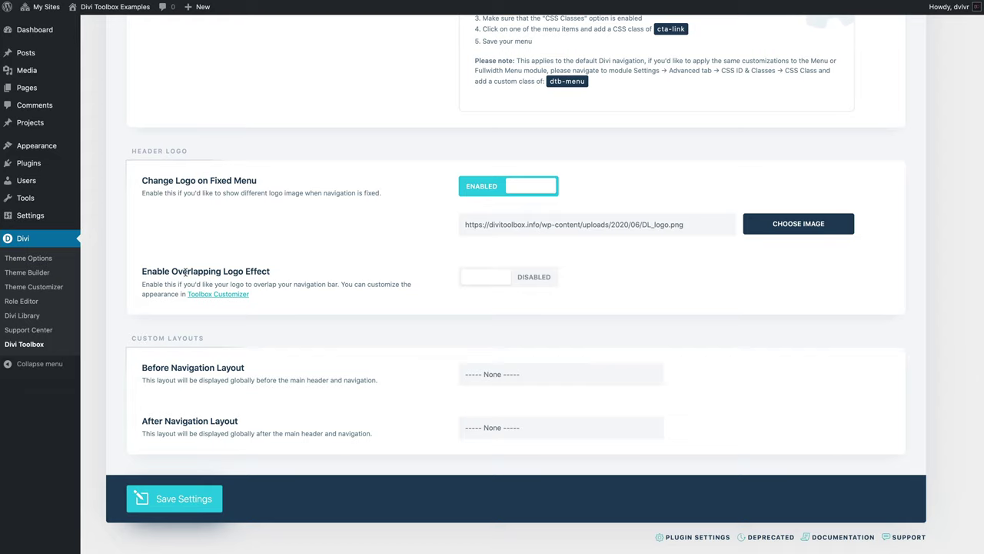
left_click(511, 281)
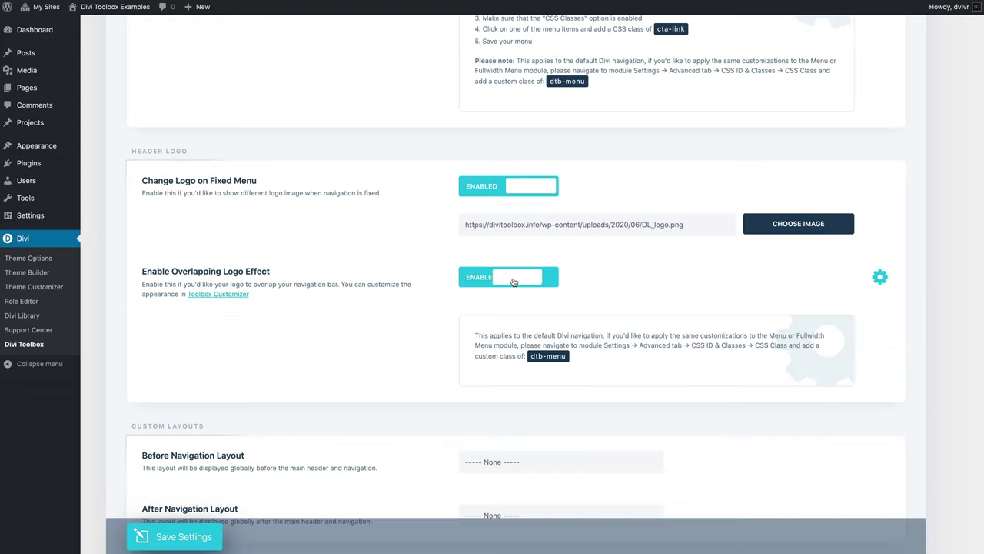
left_click(213, 538)
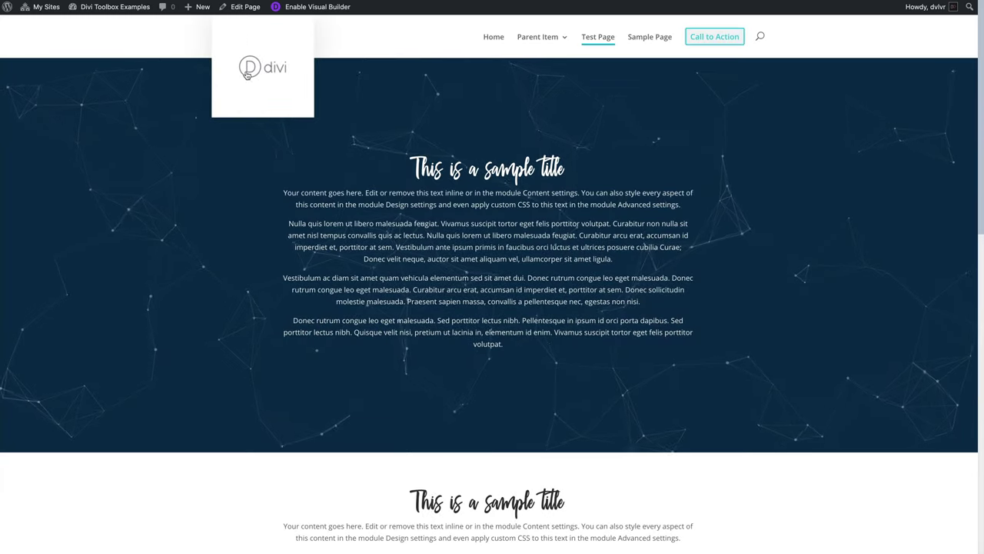
Step: Preview the overlapping logo box on the Test Page in both the main and the fixed header
scroll(464, 141, "down", 4)
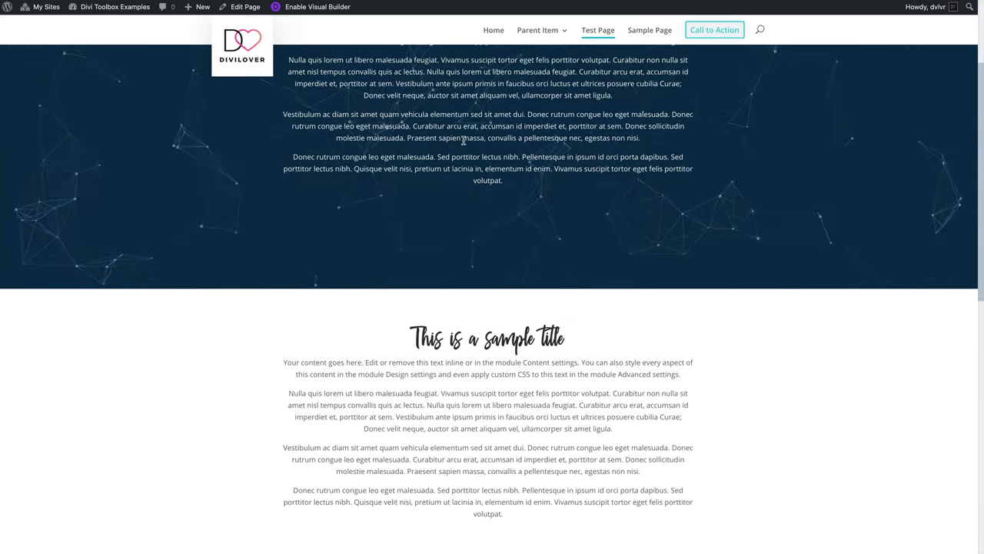
scroll(464, 141, "down", 2)
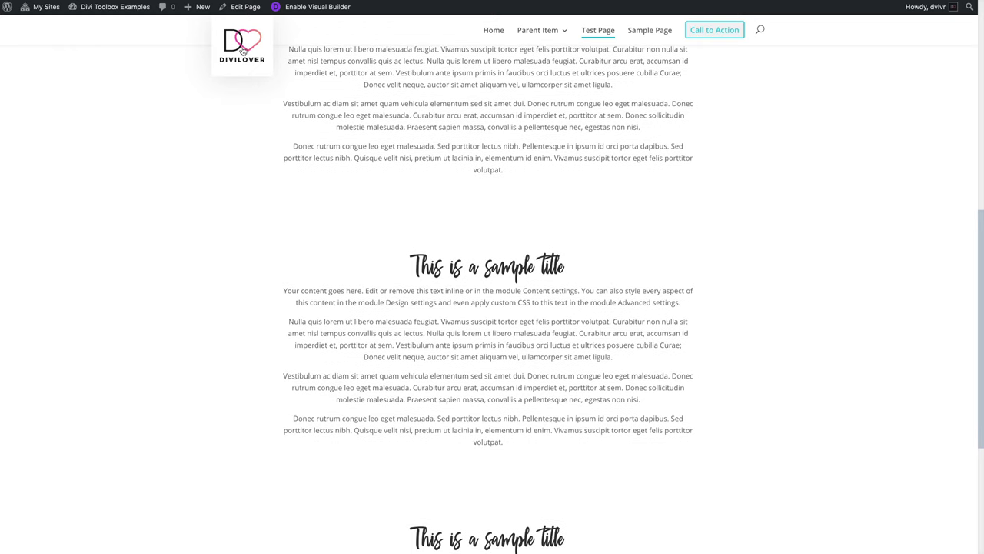
scroll(372, 99, "up", 5)
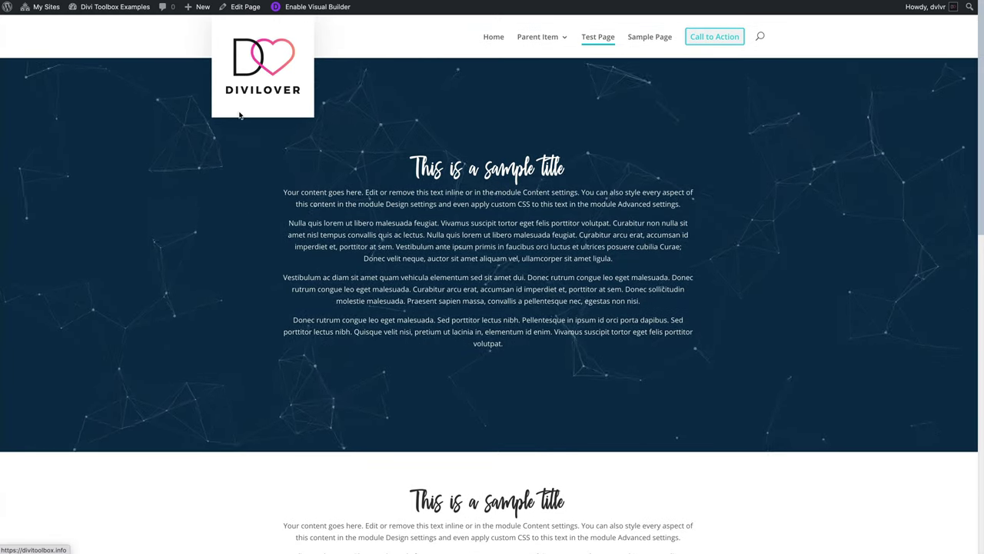
left_click(305, 103)
Step: In the Header settings' Custom Layouts section, review the layouts offered for Before Navigation Layout without choosing one
scroll(306, 104, "down", 10)
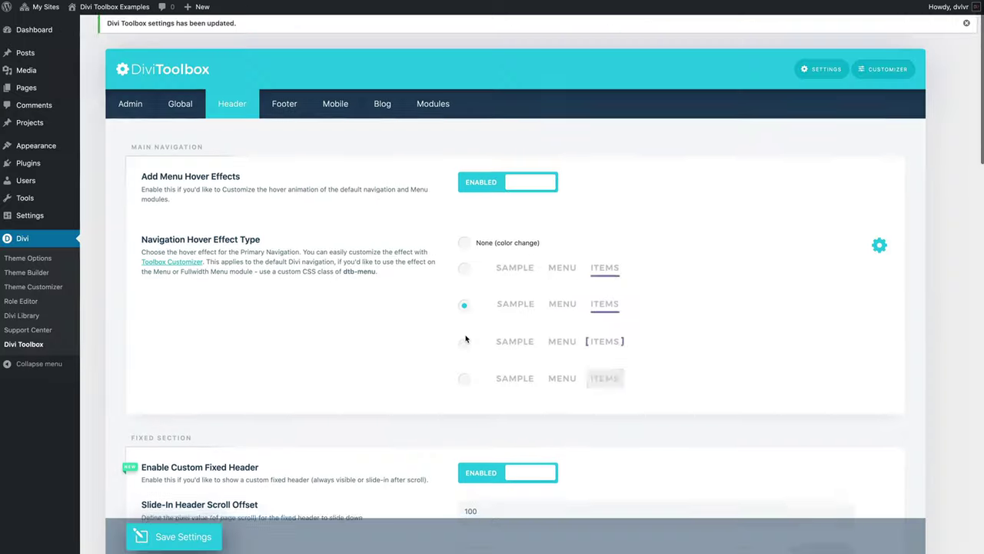
scroll(466, 336, "down", 15)
scroll(465, 335, "down", 2)
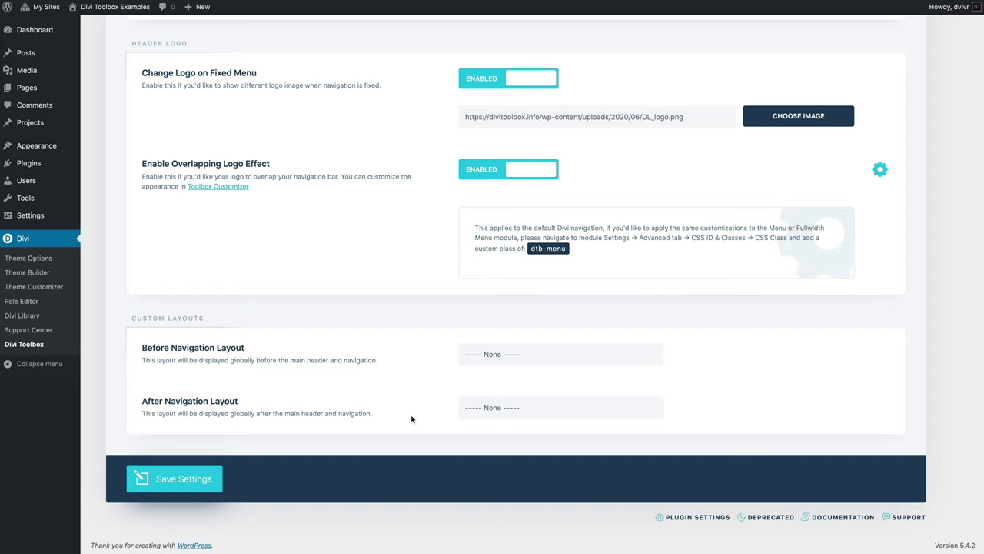
left_click(507, 359)
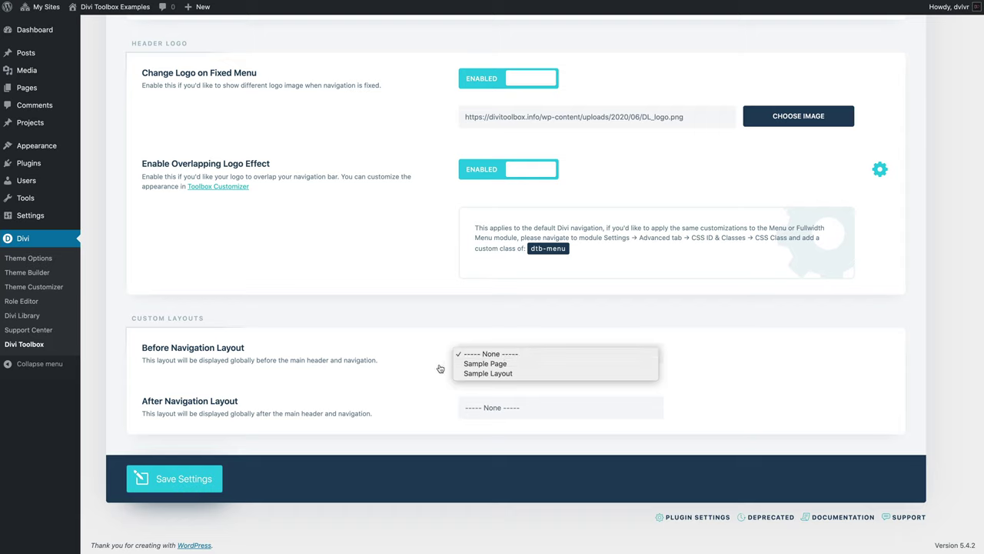
left_click(413, 372)
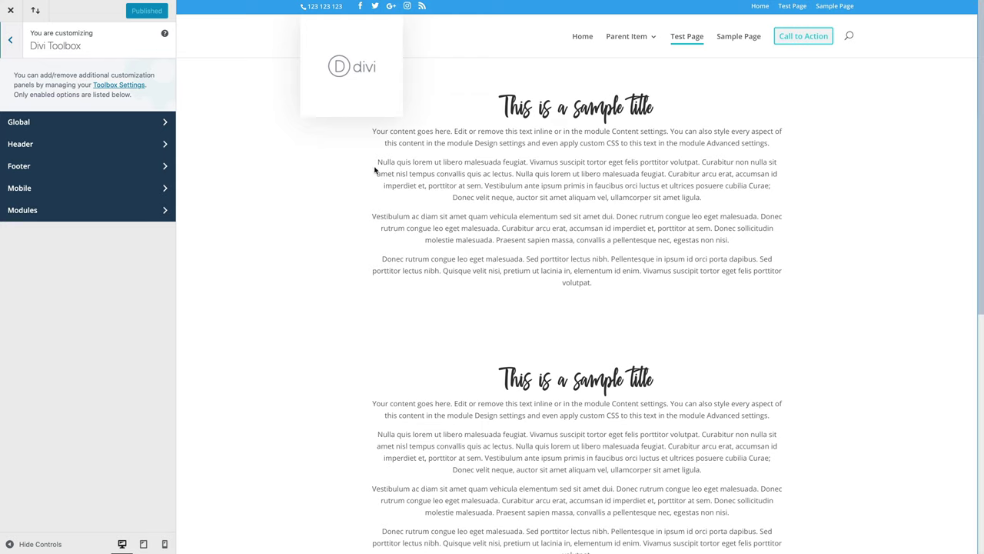
Step: In the customizer's Divi Toolbox Header settings, set the Default Divi Header's main header shadow blur to 25
left_click(57, 152)
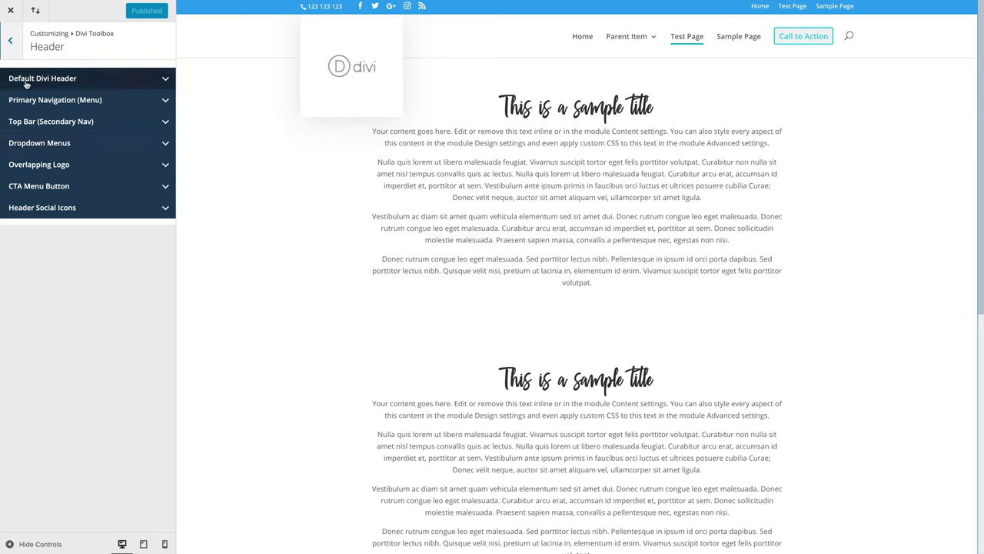
left_click(65, 80)
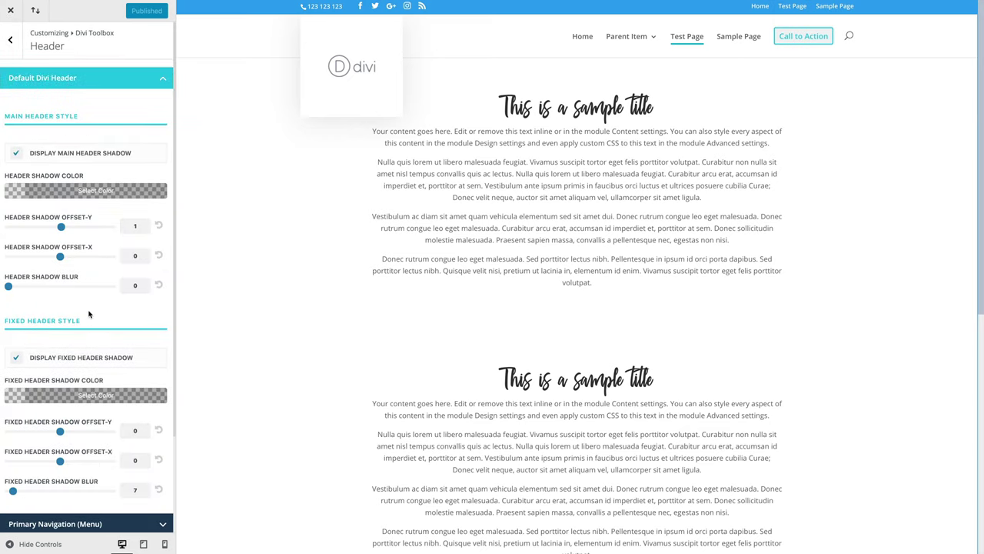
scroll(86, 154, "down", 2)
scroll(85, 169, "up", 2)
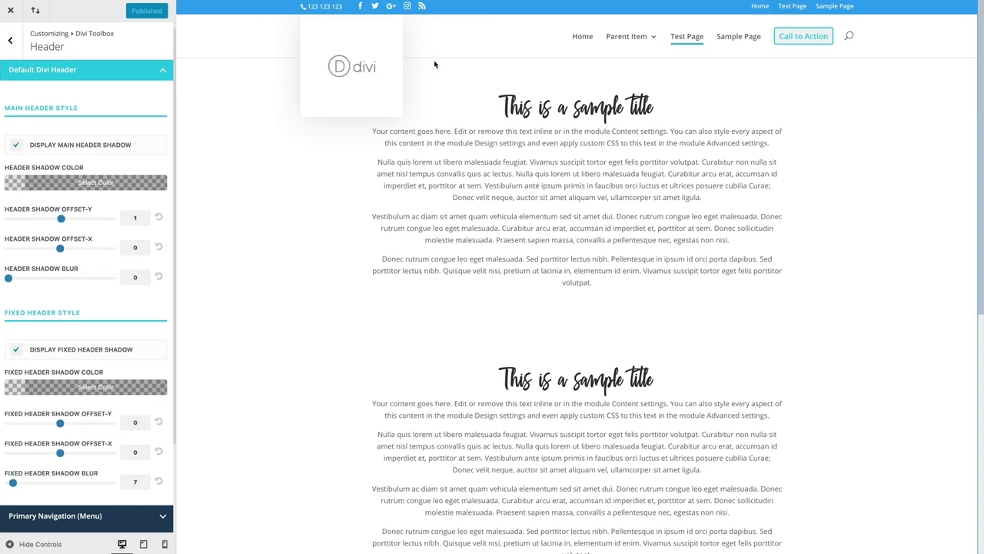
left_click_drag(9, 279, 26, 277)
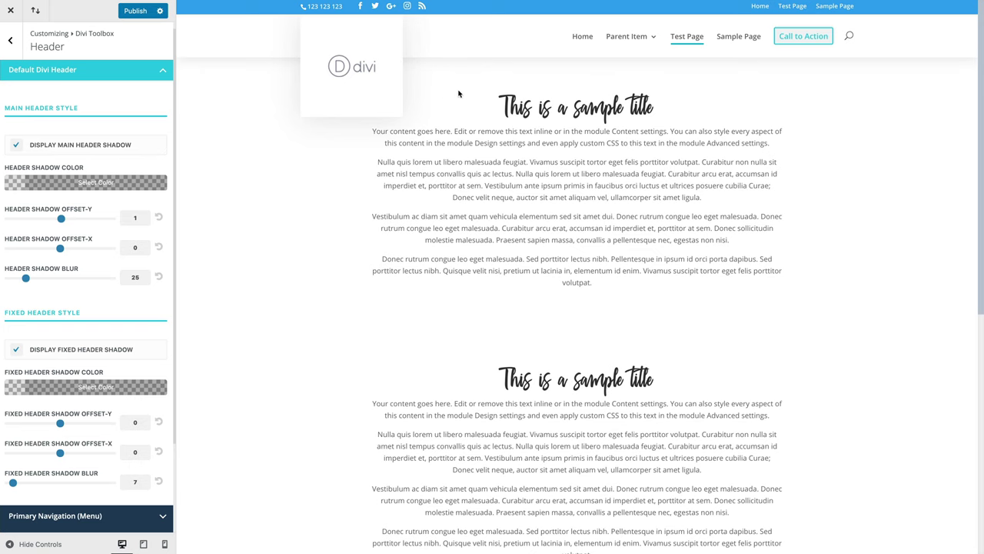
Step: Set the fixed header shadow color to purple, rgba(131,0,233,0.1), check the fixed header preview and collapse the Default Divi Header settings
scroll(447, 152, "down", 3)
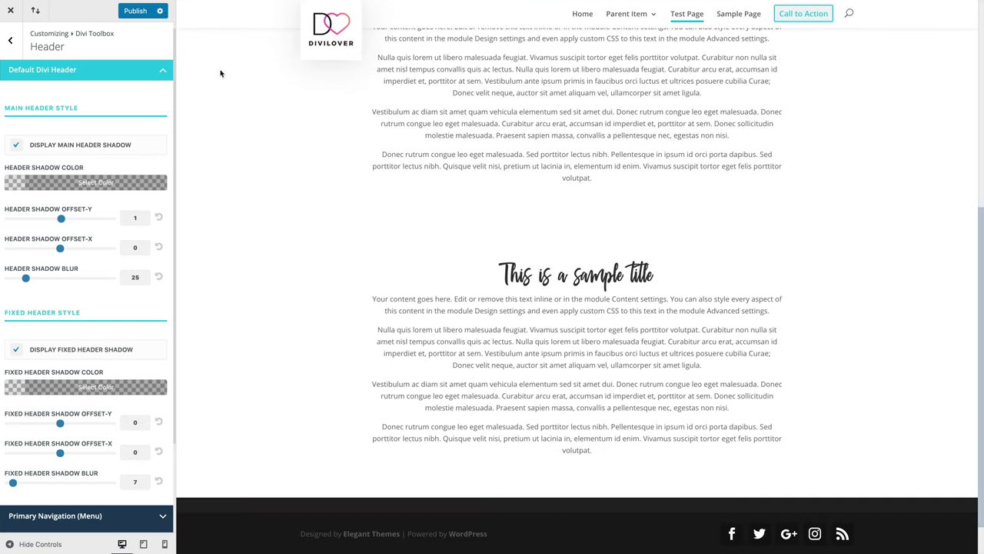
scroll(98, 366, "down", 3)
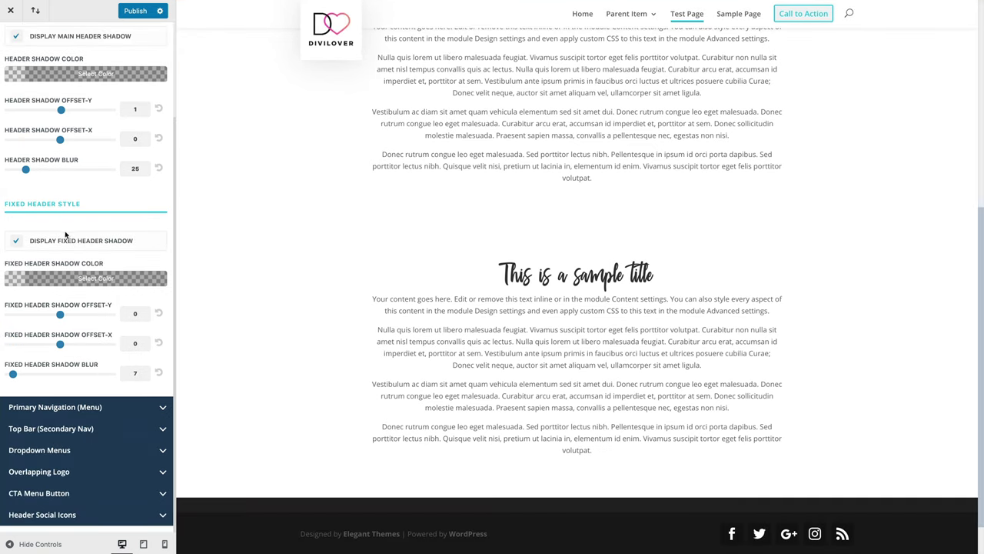
left_click(22, 284)
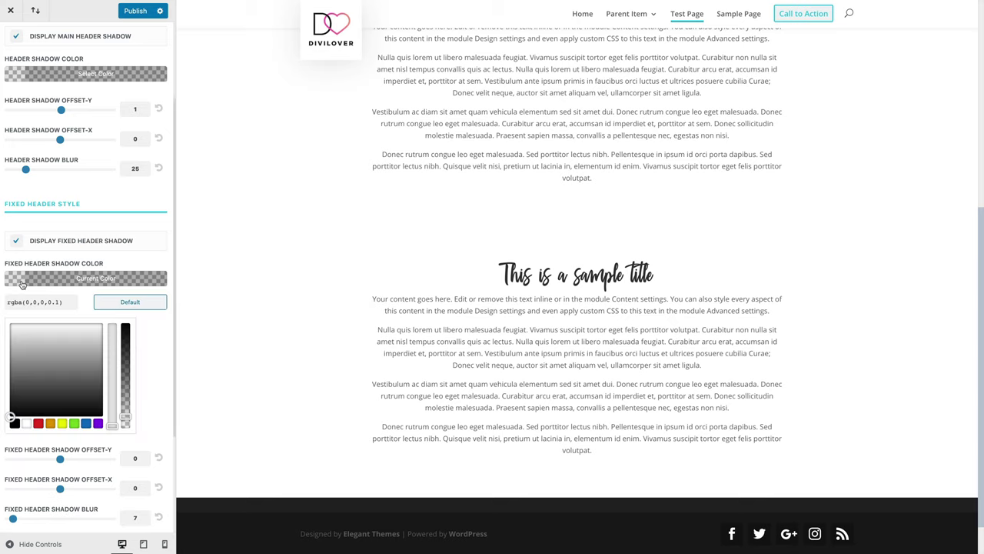
left_click(98, 423)
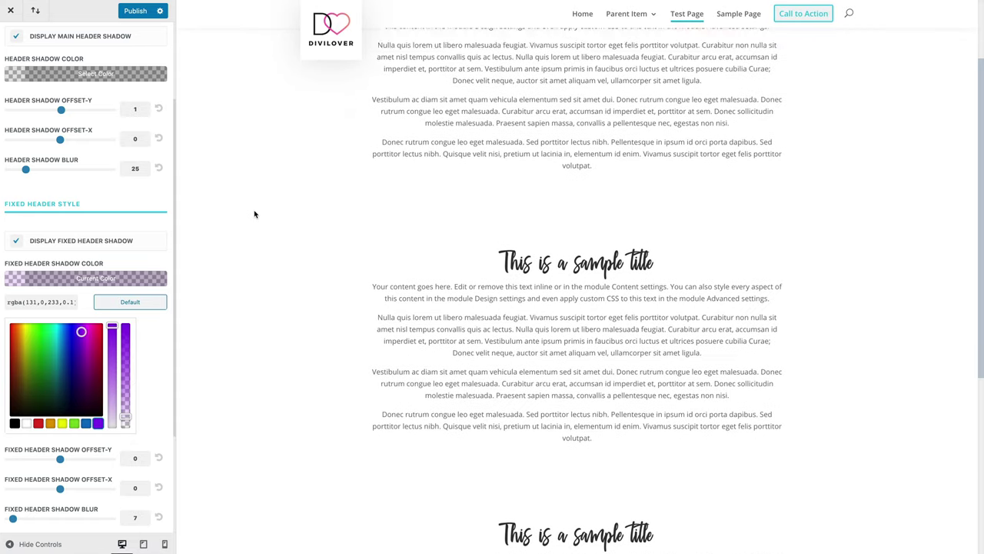
scroll(255, 214, "up", 1)
scroll(64, 201, "up", 3)
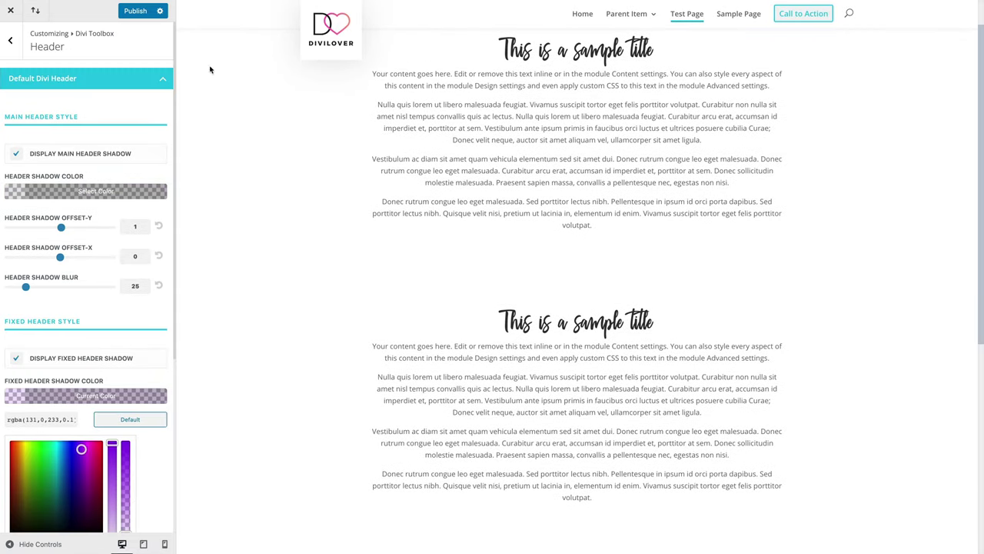
left_click(161, 80)
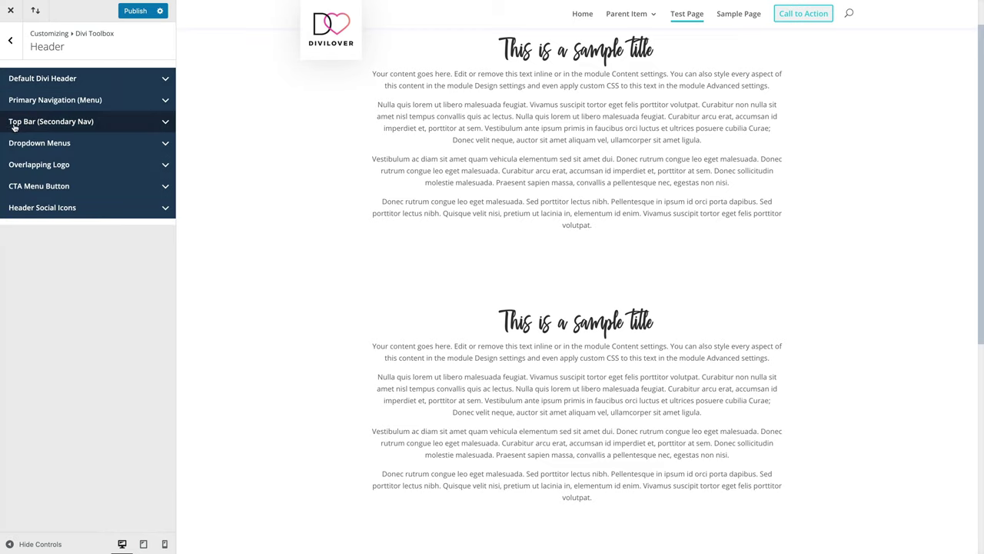
Step: Review the Top Bar (Secondary Nav) options and check the Hide Top Bar on Scroll behaviour in the preview
left_click(126, 124)
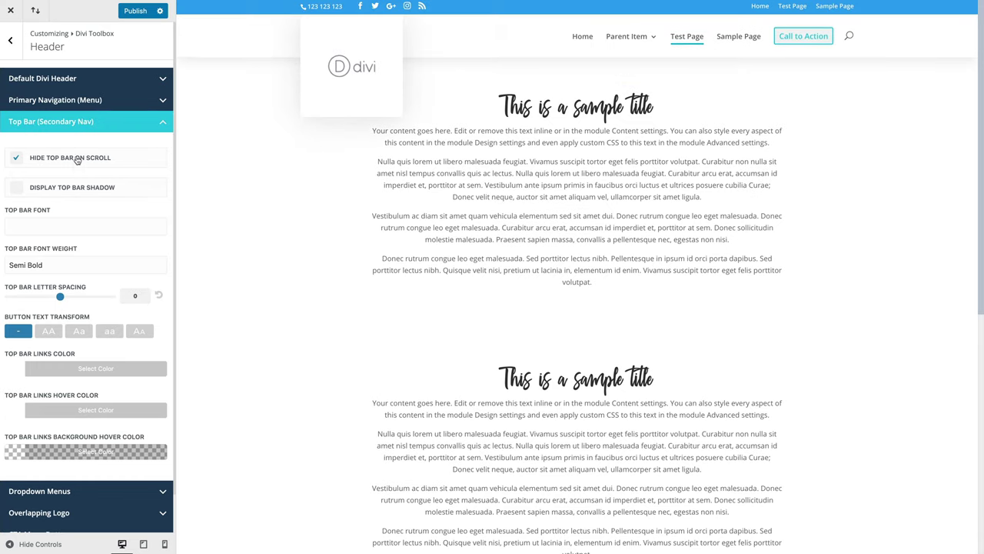
scroll(362, 153, "down", 6)
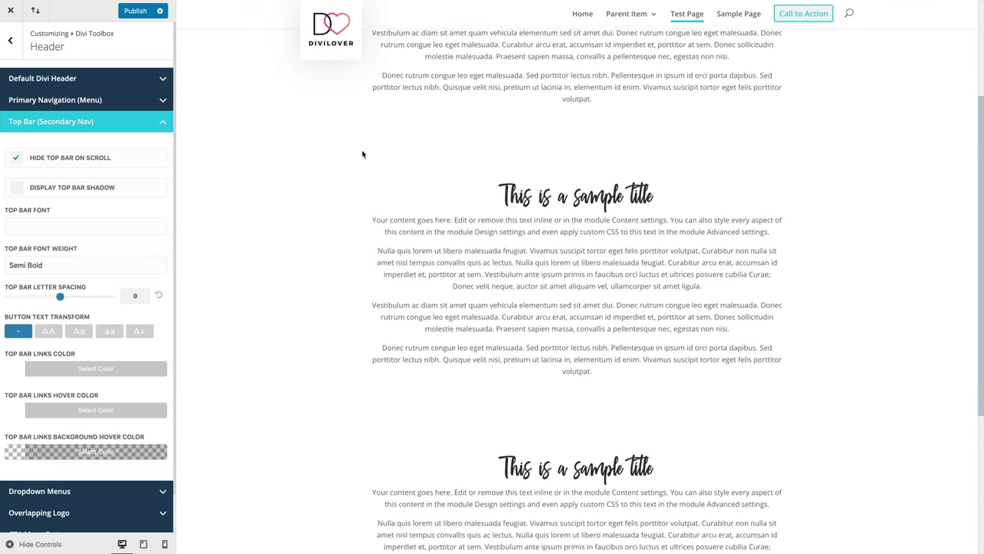
scroll(365, 154, "up", 1)
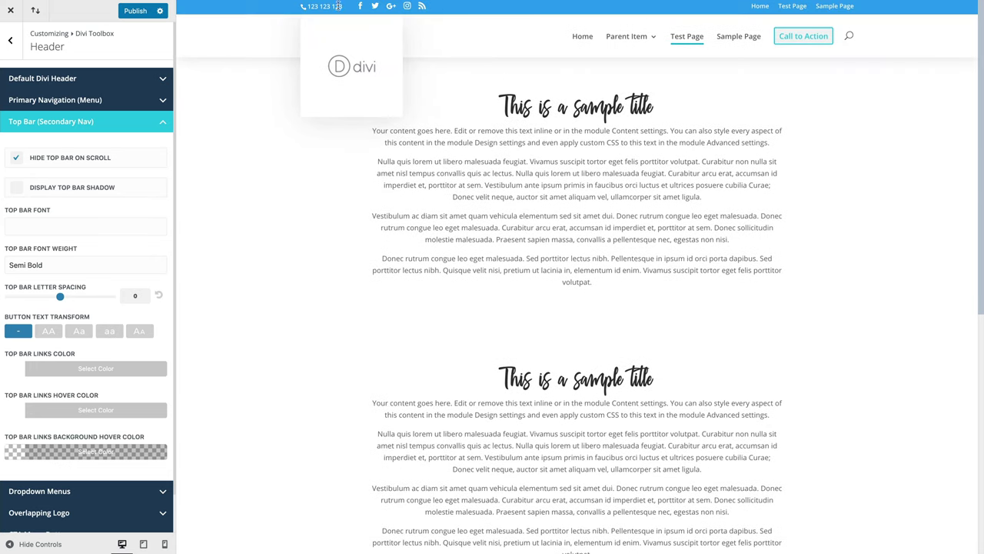
scroll(60, 310, "down", 1)
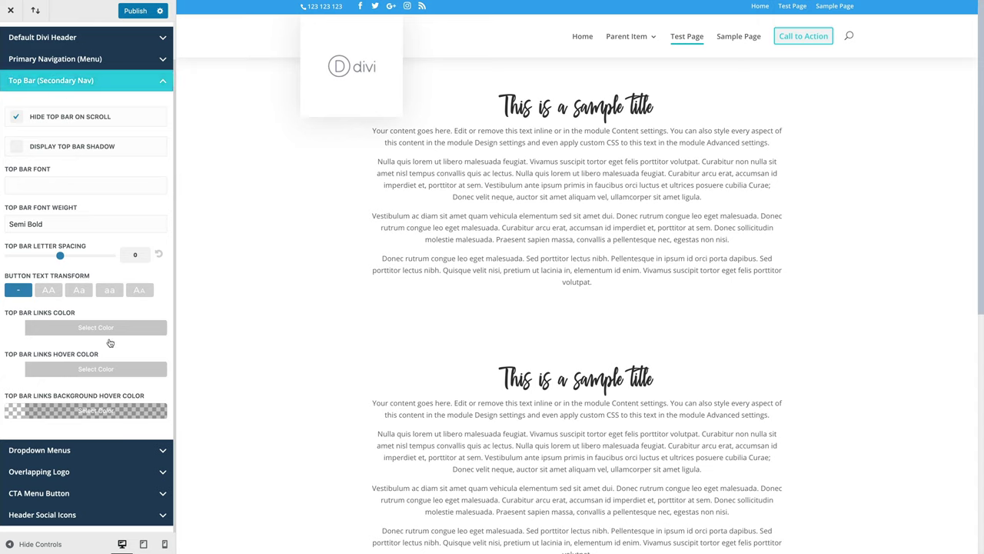
left_click(151, 85)
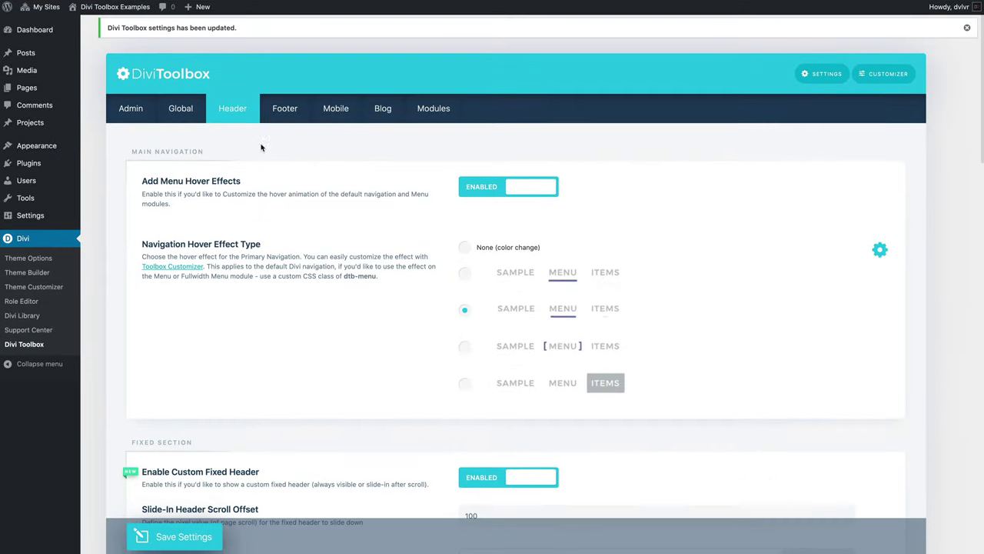
Step: Enable Sticky Footer in the Footer settings, save, and reload the site's Home page to check the footer position
left_click(292, 107)
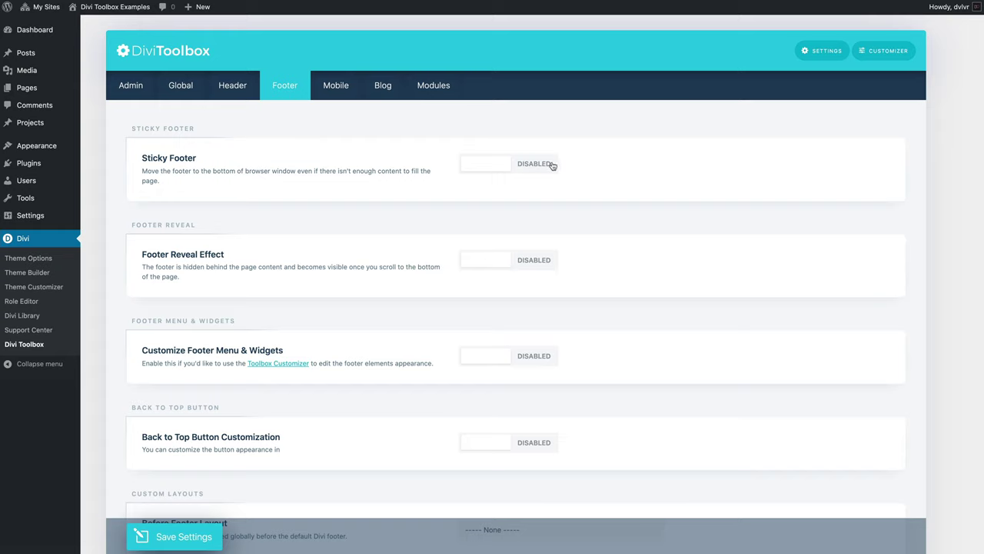
left_click(509, 167)
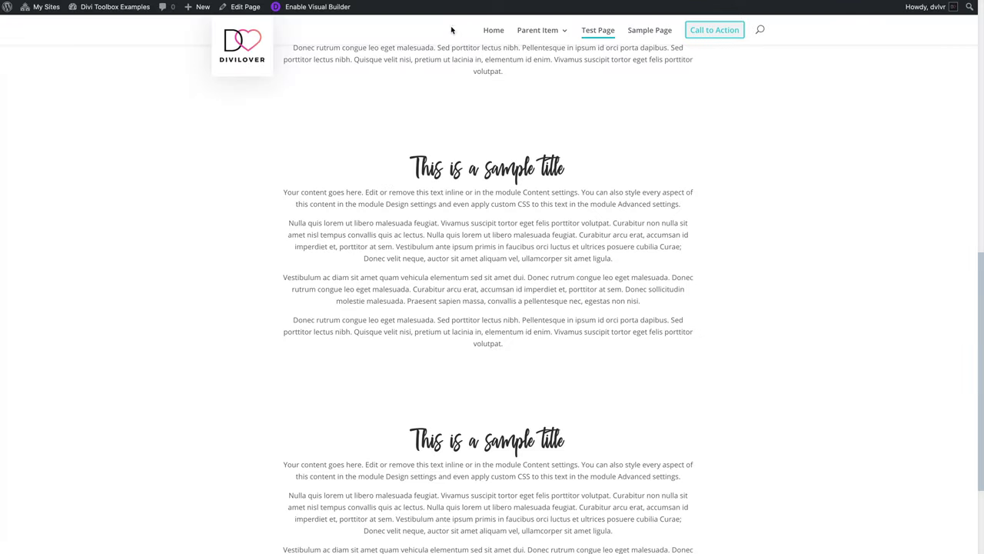
left_click(494, 32)
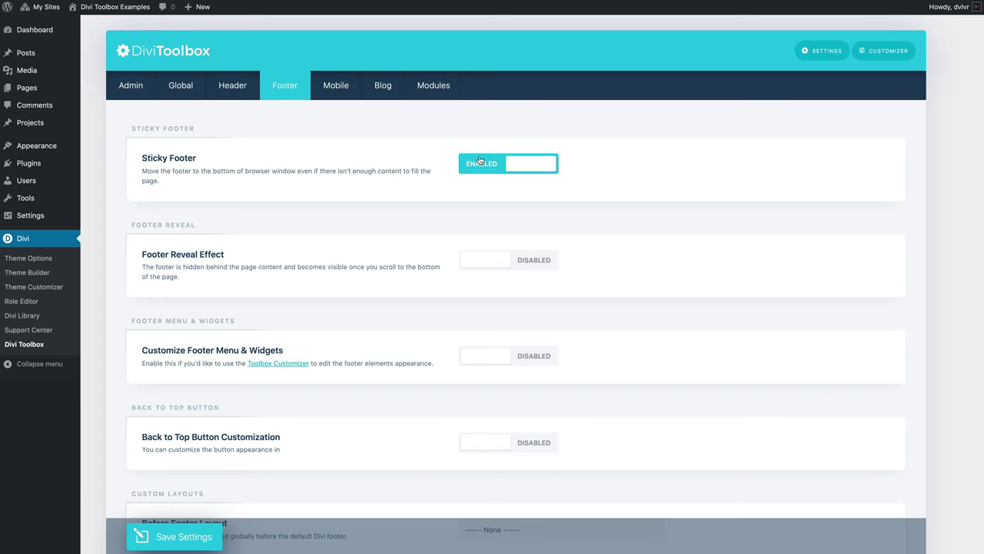
left_click(192, 538)
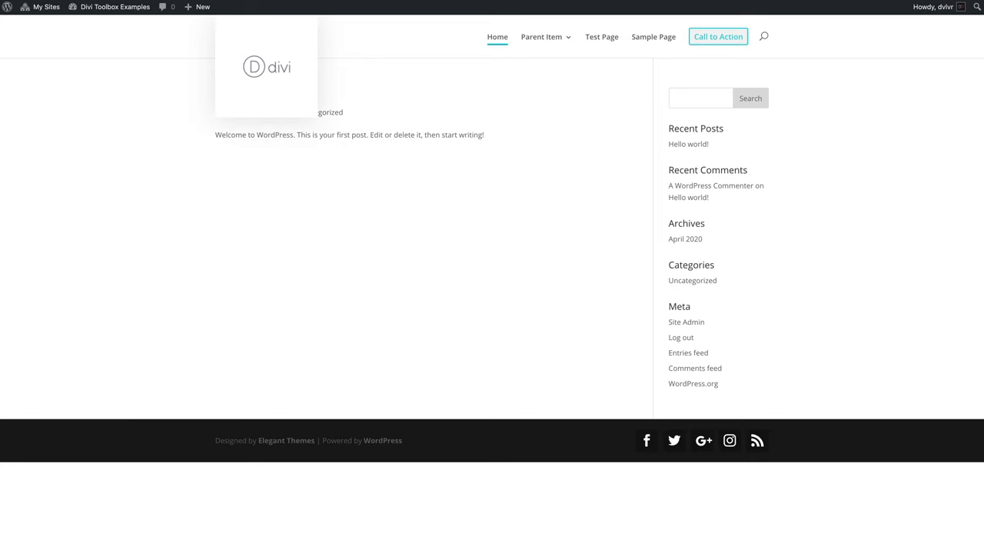
key("ctrl+r")
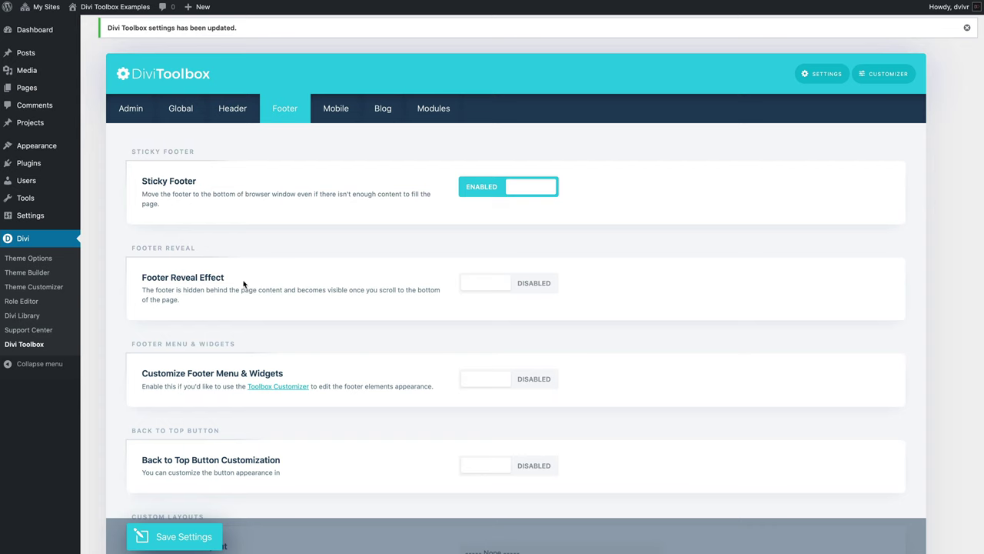
Step: Enable the Footer Reveal Effect, save the settings and check the reveal at the end of the site's Test Page
left_click(484, 284)
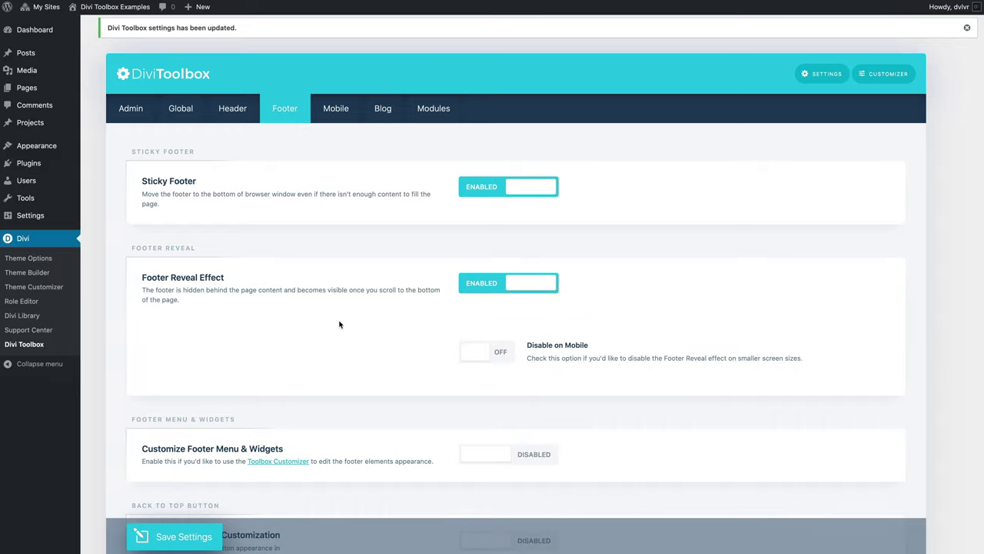
left_click(202, 538)
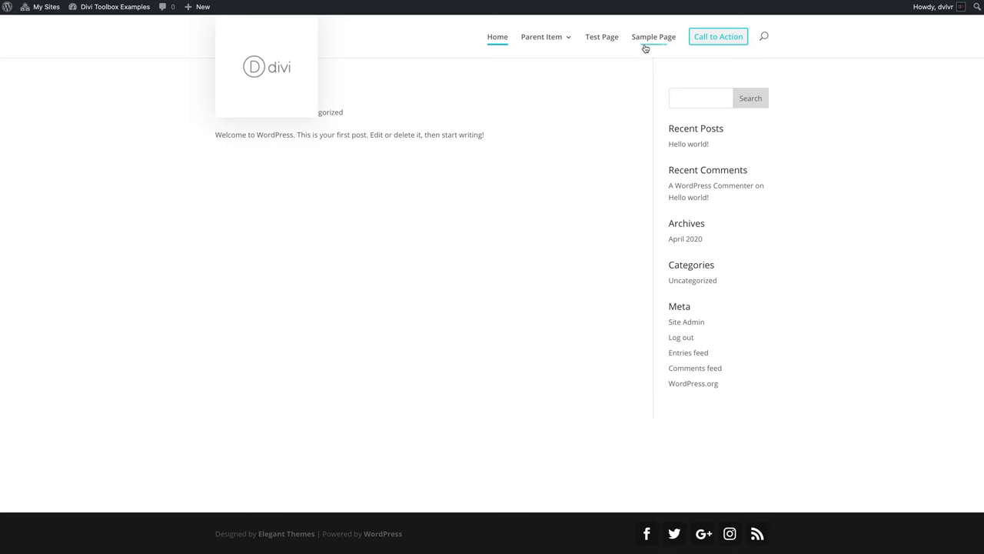
left_click(595, 38)
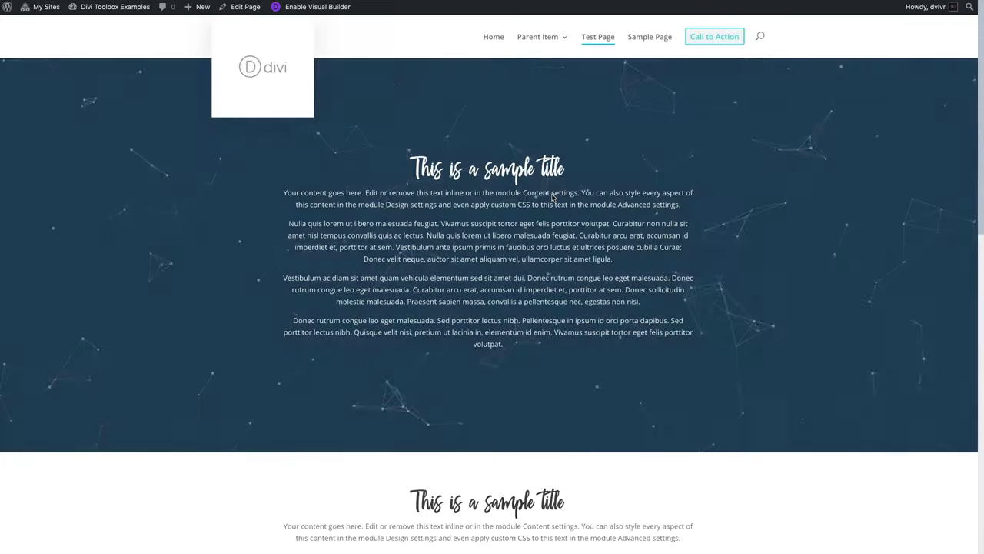
scroll(552, 198, "down", 10)
scroll(552, 198, "down", 5)
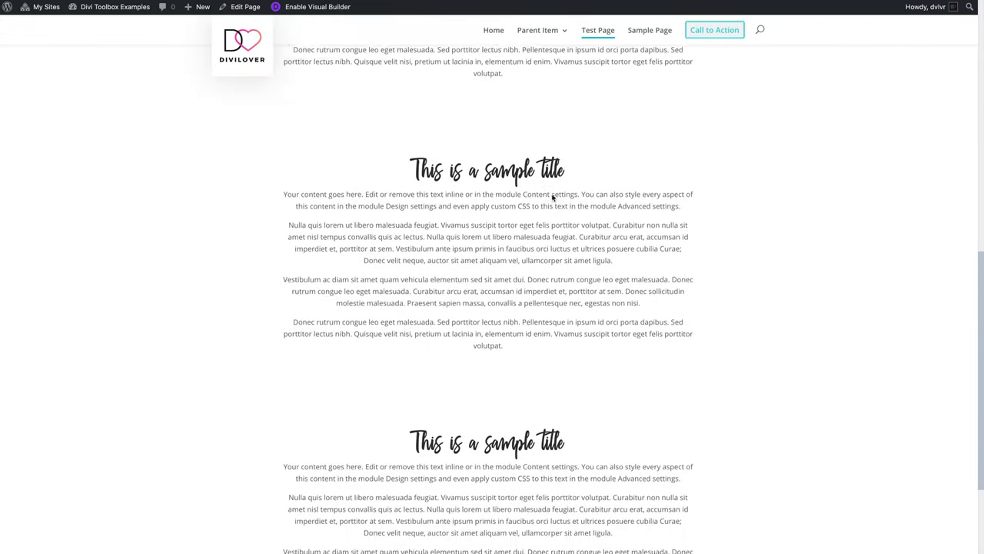
scroll(552, 197, "up", 1)
scroll(553, 197, "down", 1)
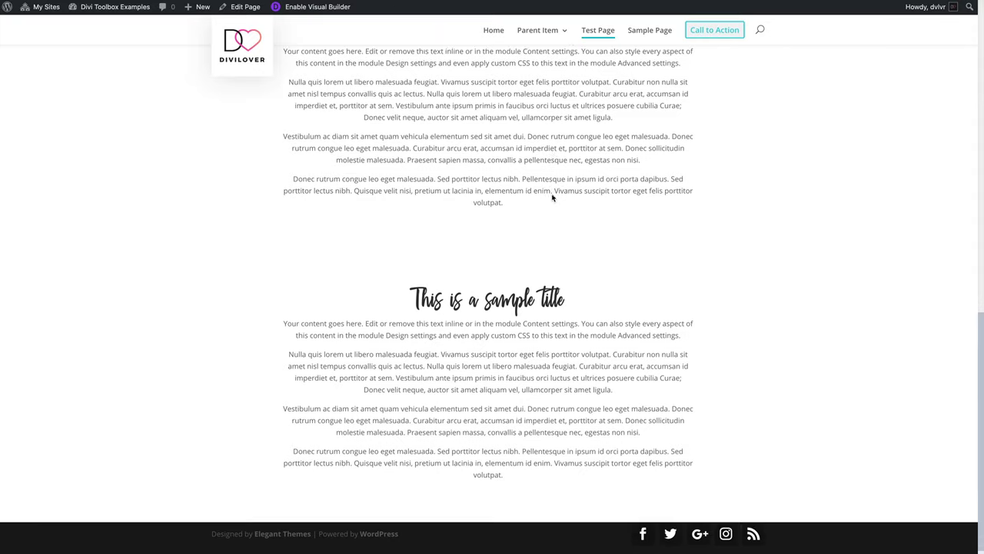
scroll(552, 198, "up", 2)
scroll(552, 198, "down", 2)
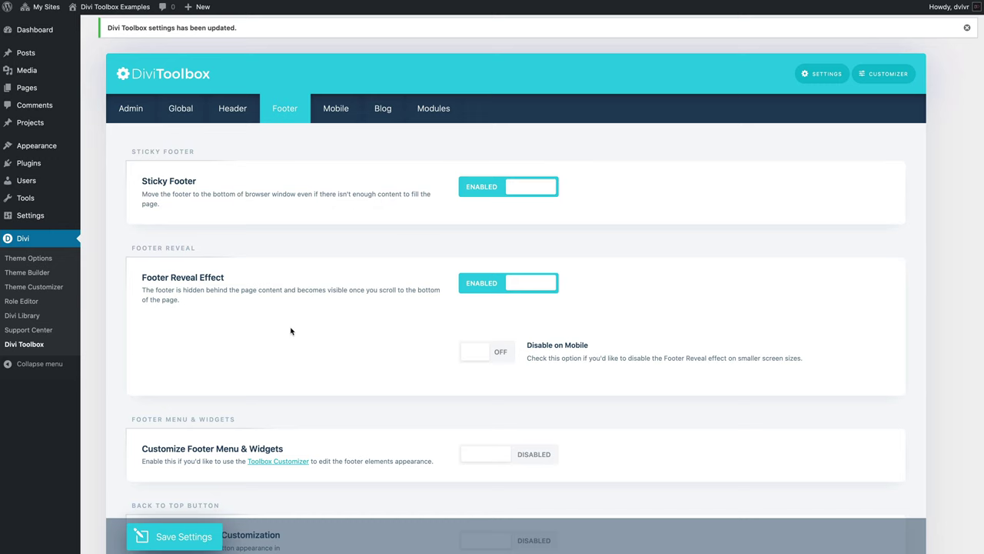
Step: Enable Customize Footer Menu & Widgets and save the settings
scroll(291, 331, "down", 5)
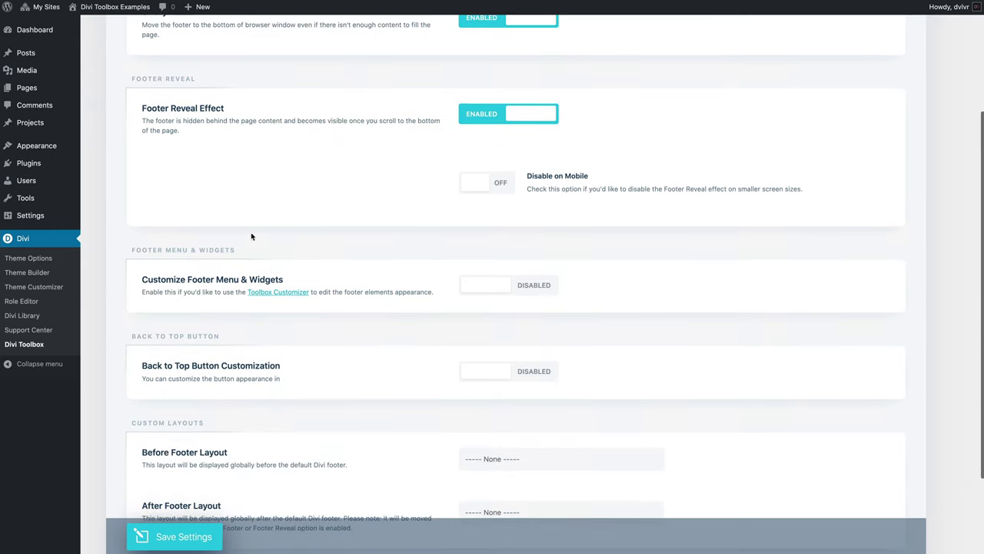
left_click(485, 286)
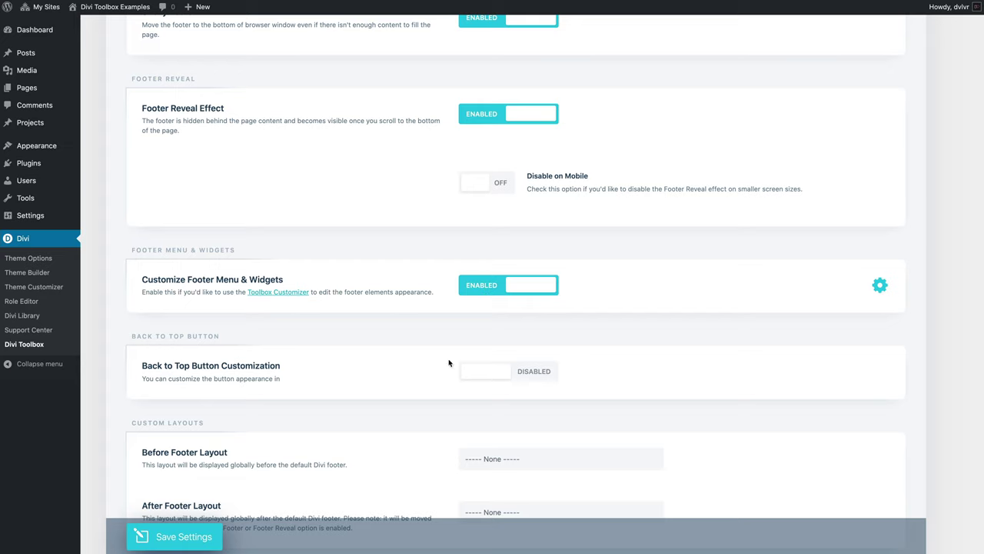
left_click(183, 538)
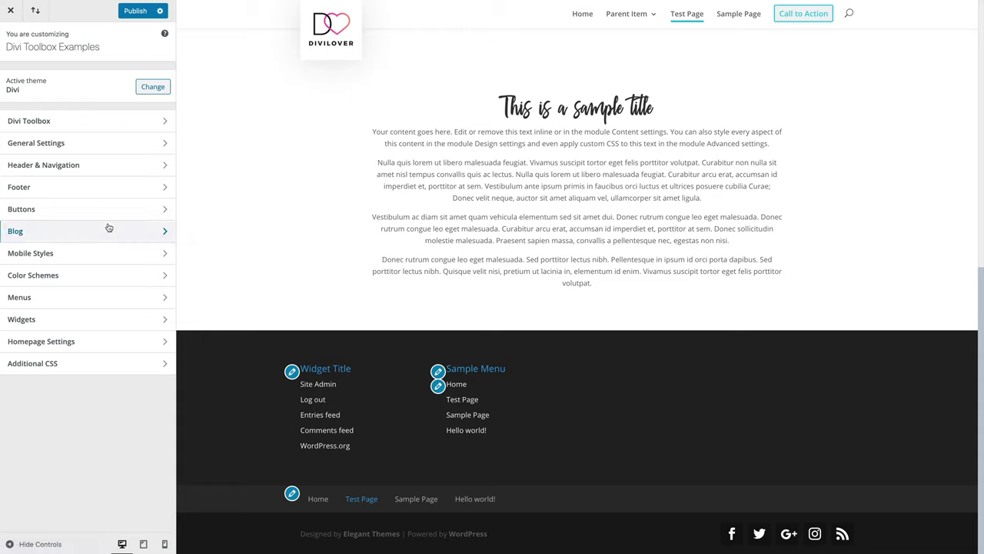
Step: In the customizer's Divi Toolbox Footer Widgets settings, try the Boxed widgets header style and switch it to With Divider
left_click(75, 128)
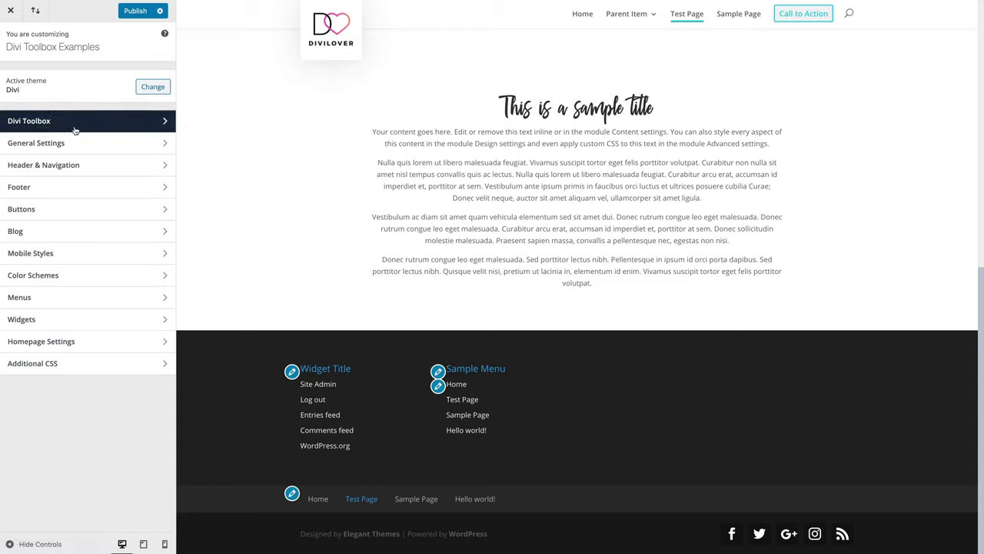
left_click(60, 165)
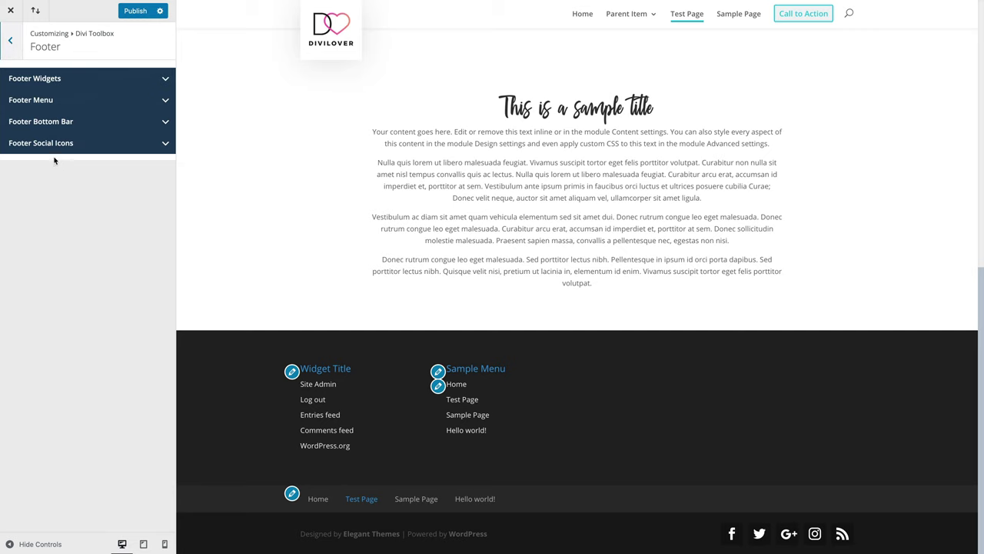
left_click(109, 79)
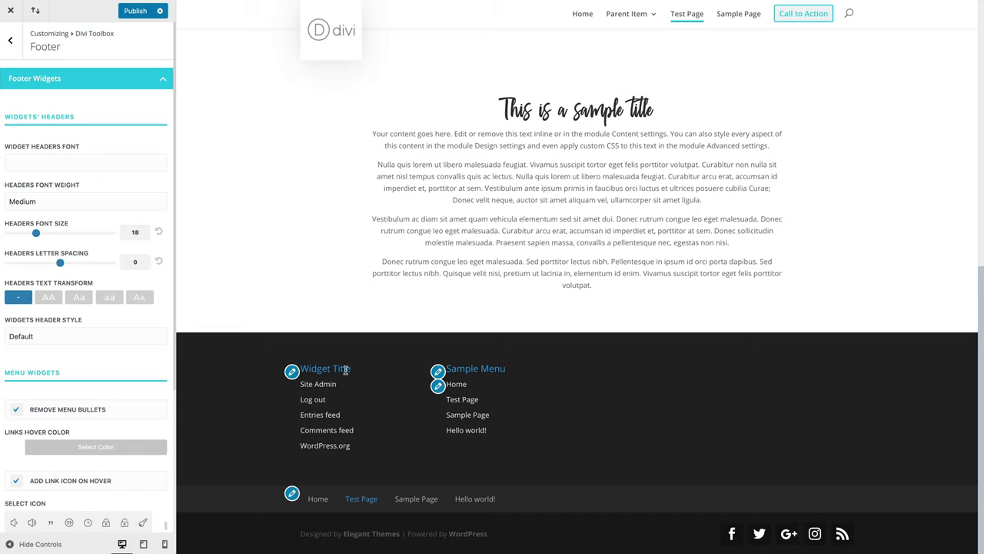
scroll(56, 364, "down", 1)
left_click(77, 296)
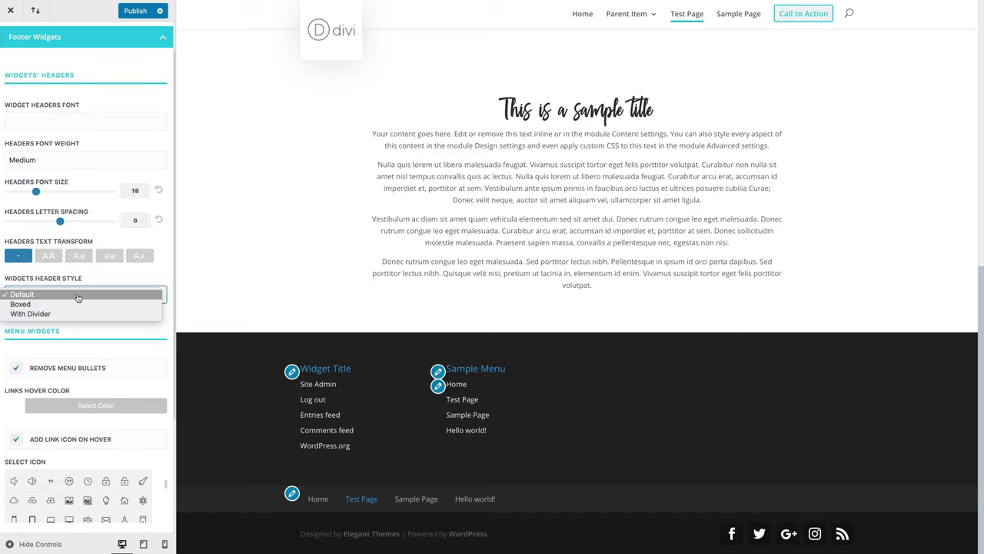
left_click(92, 310)
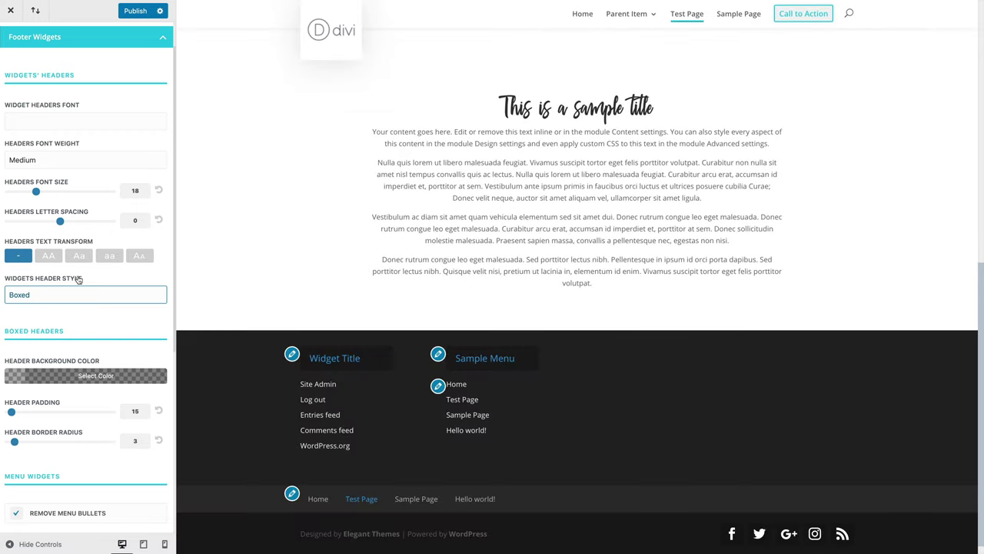
left_click(79, 295)
left_click(72, 306)
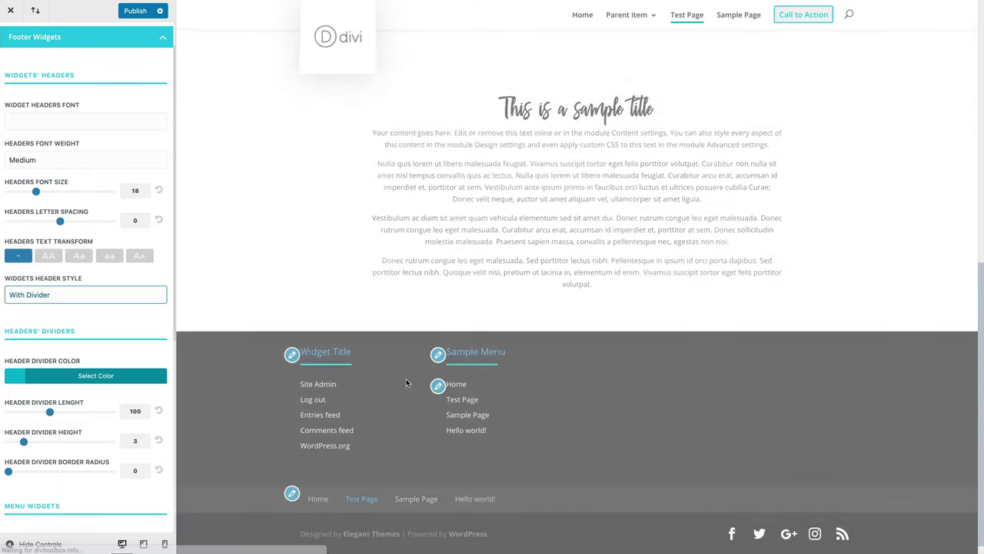
Step: Look through the remaining Footer Widgets options and center align the footer menu in the Footer Menu settings
scroll(69, 364, "down", 3)
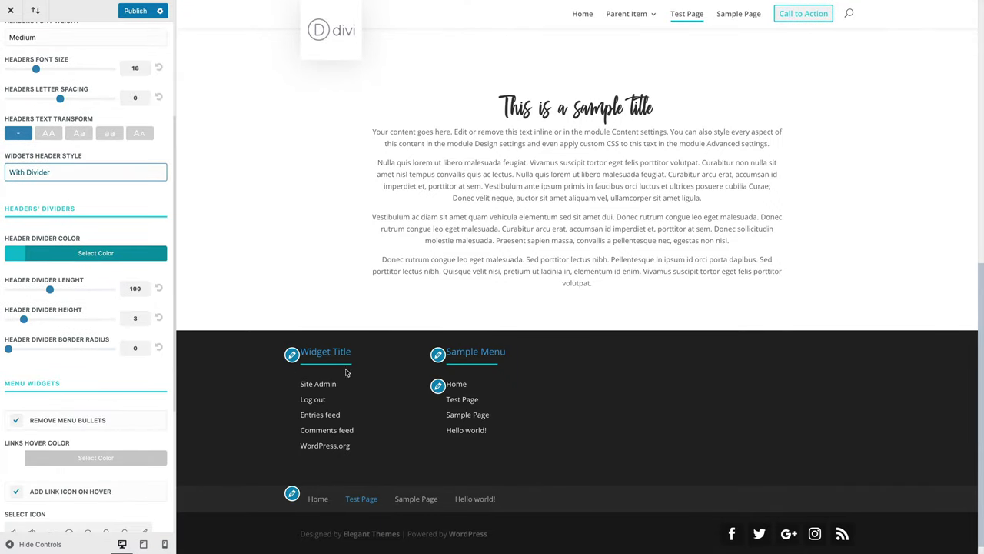
scroll(103, 373, "down", 4)
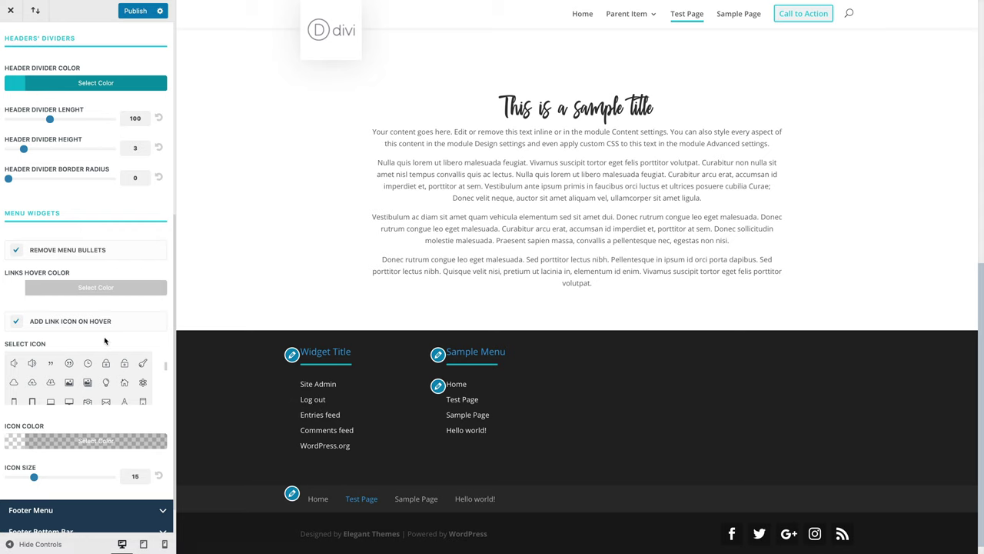
scroll(104, 336, "down", 1)
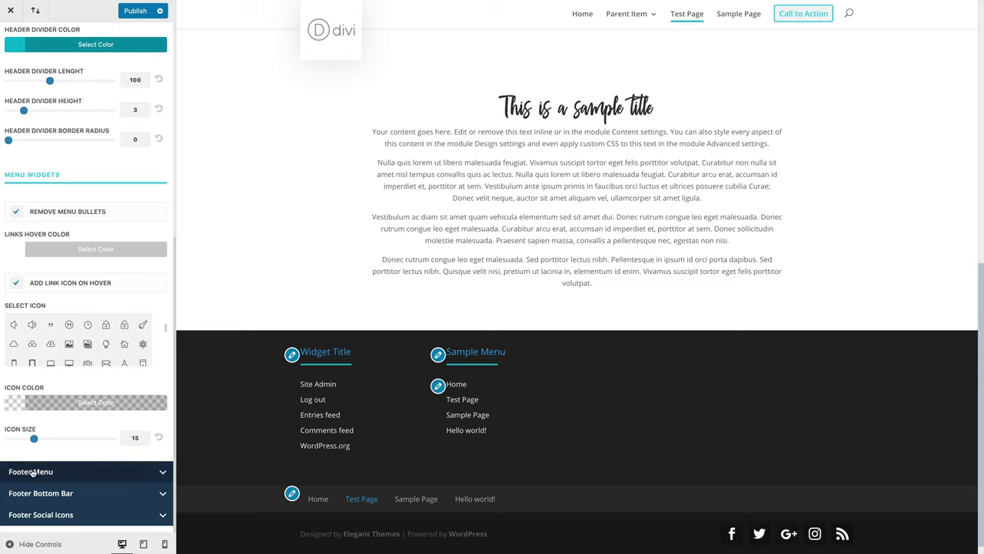
left_click(69, 475)
scroll(107, 457, "down", 5)
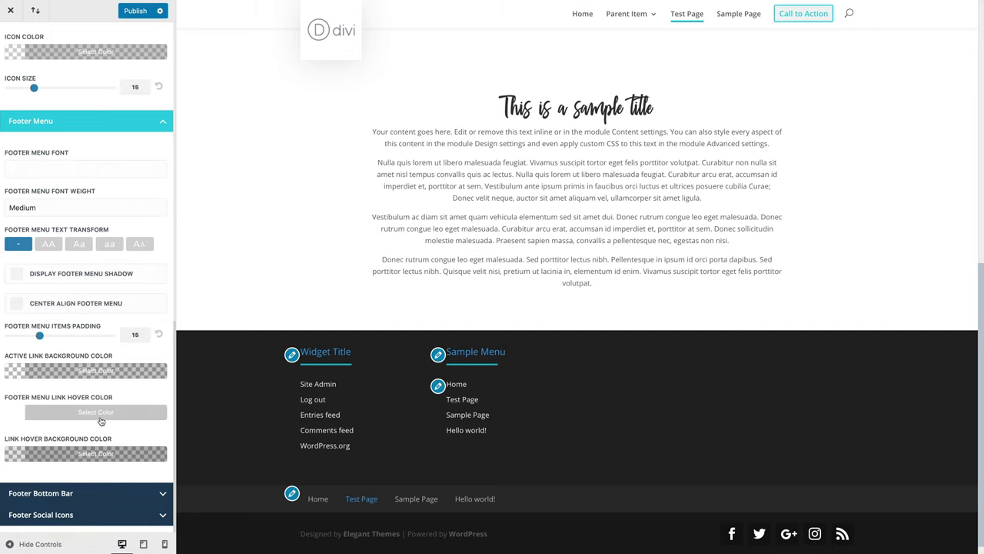
left_click(17, 304)
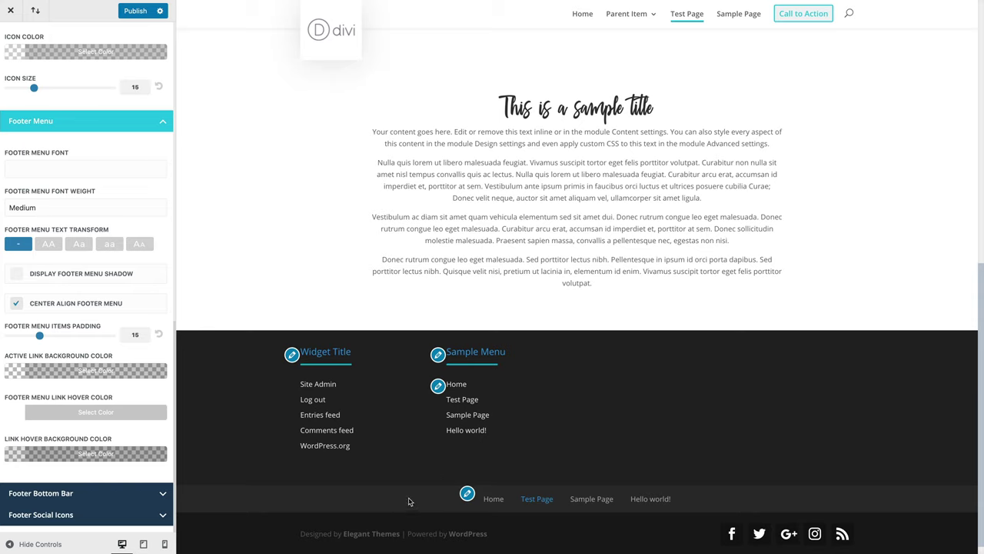
Step: Set the footer menu's link hover background color to green (124,218,36) and raise its opacity
left_click(17, 458)
scroll(60, 516, "down", 2)
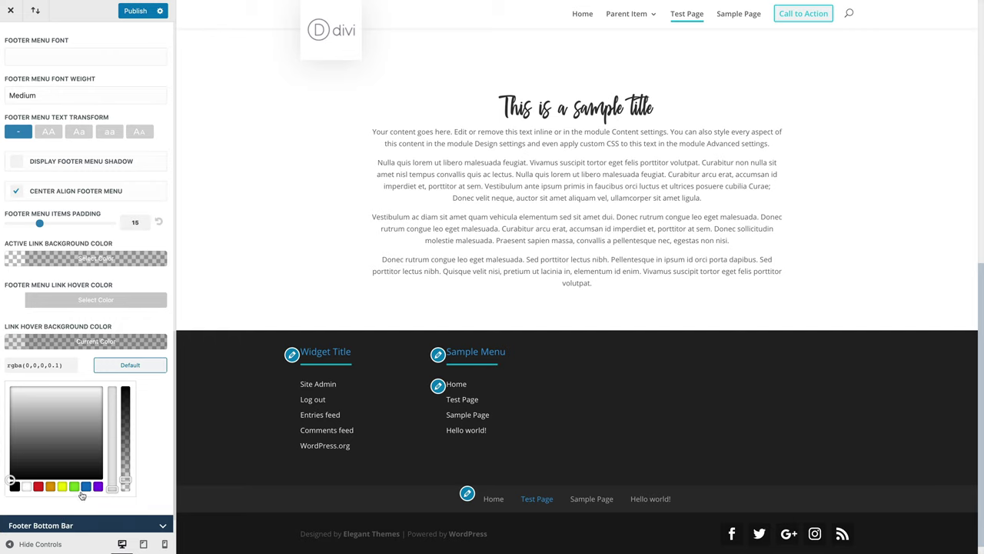
left_click(75, 487)
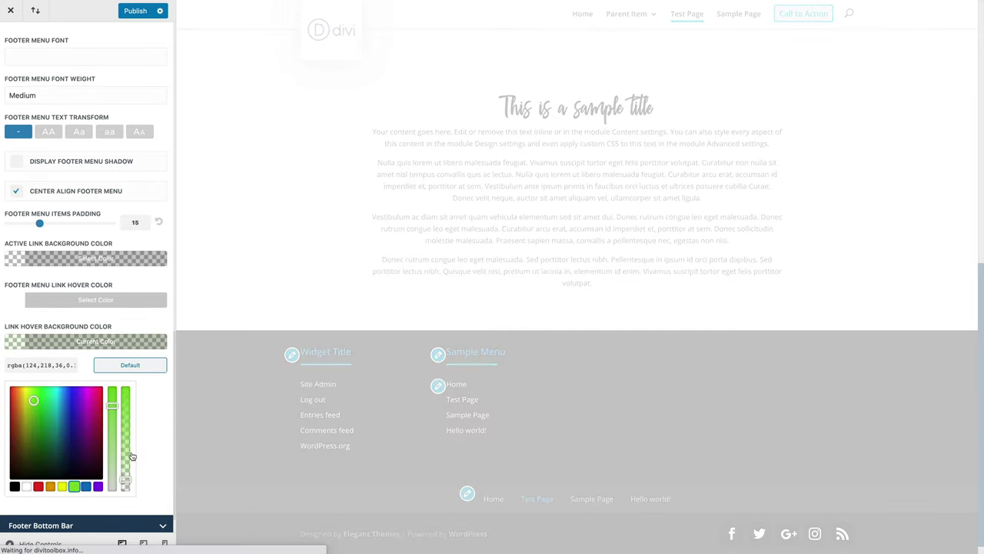
left_click(126, 452)
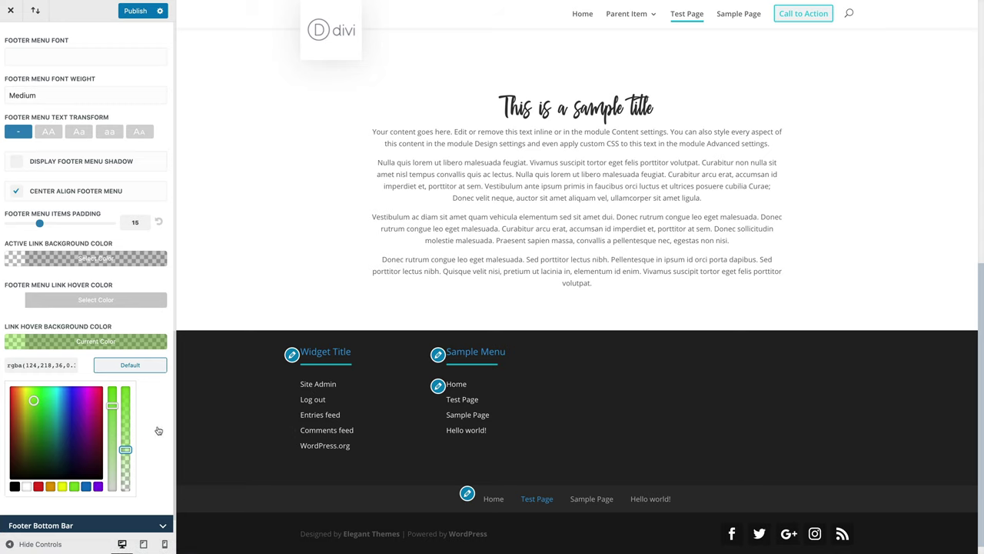
scroll(158, 431, "down", 1)
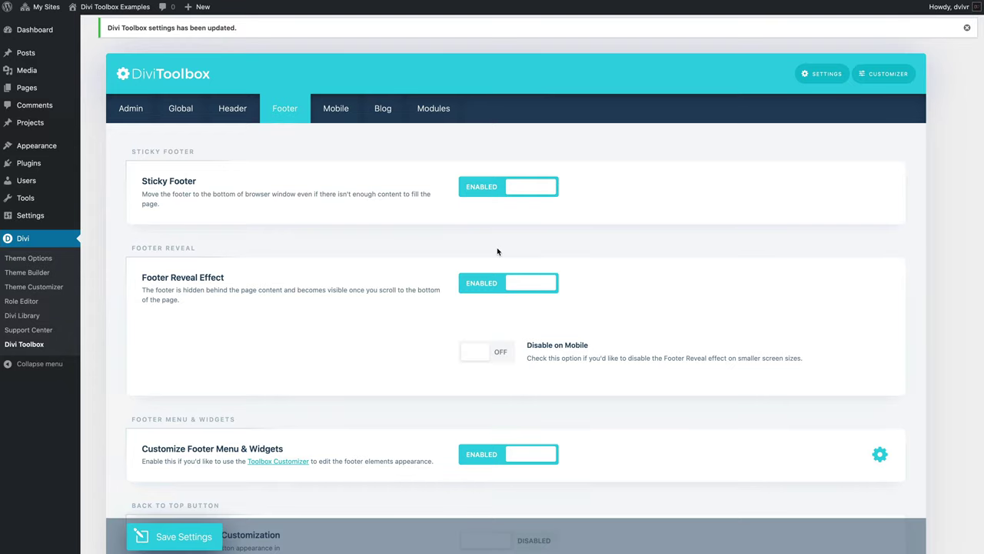
Step: Enable Back to Top Button Customization in the plugin's Footer settings and try the back-to-top button on the Divi Toolbox website
scroll(497, 250, "down", 5)
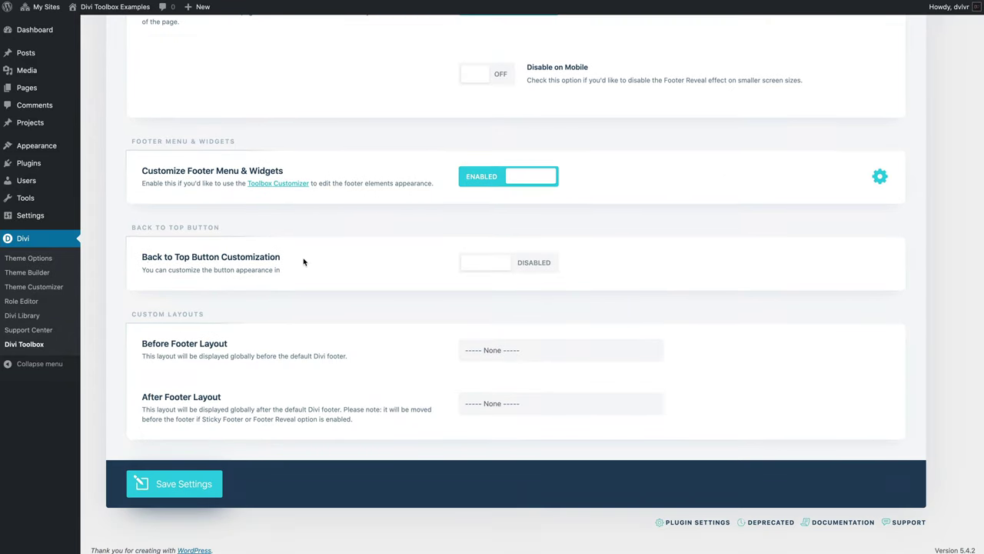
left_click(498, 263)
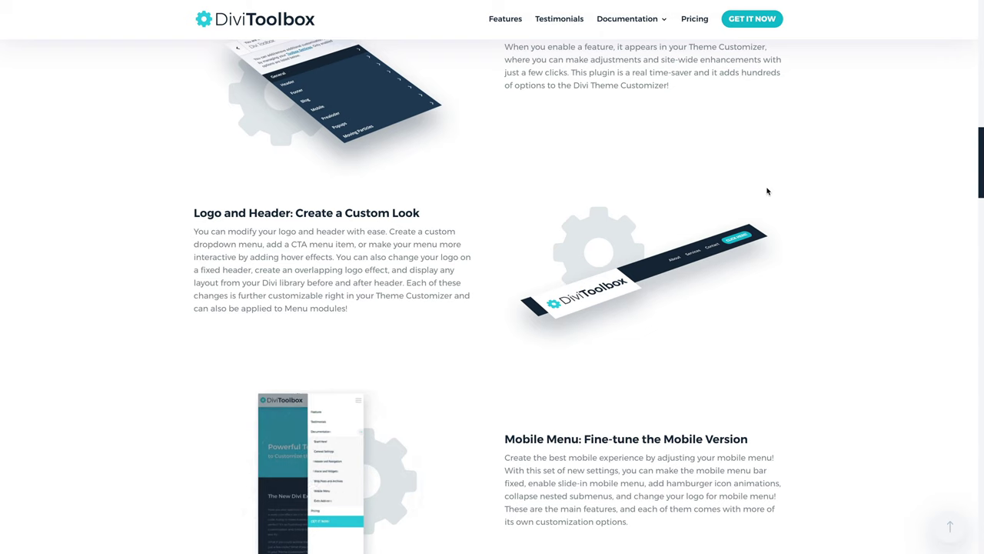
scroll(767, 191, "down", 3)
scroll(769, 190, "down", 2)
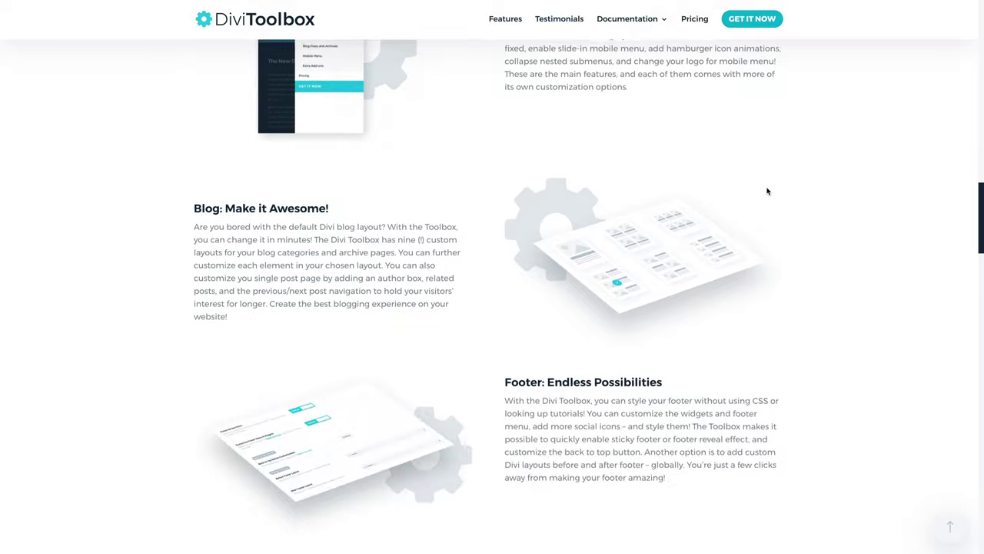
scroll(769, 191, "up", 4)
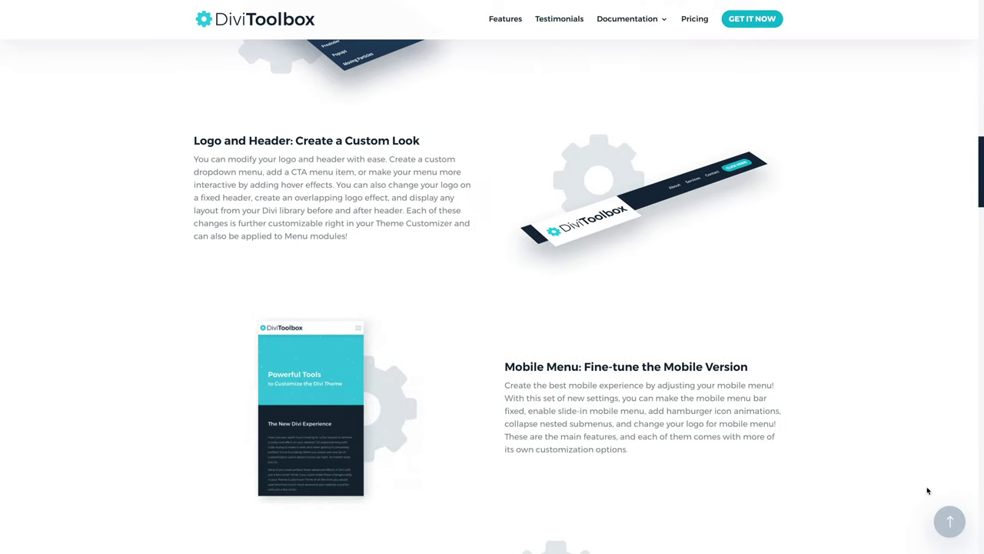
left_click(948, 523)
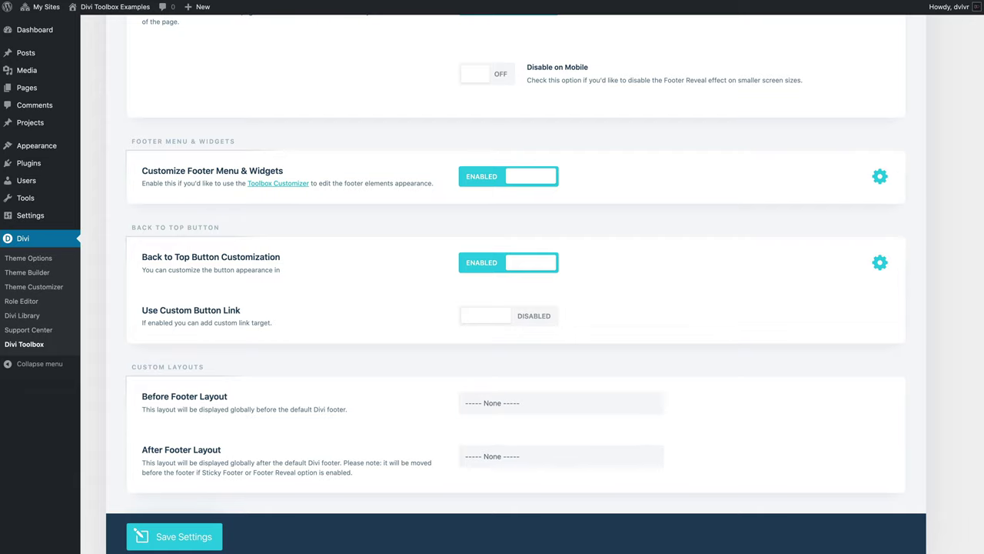
Step: Enable Use Custom Button Link for the back-to-top button
left_click(528, 316)
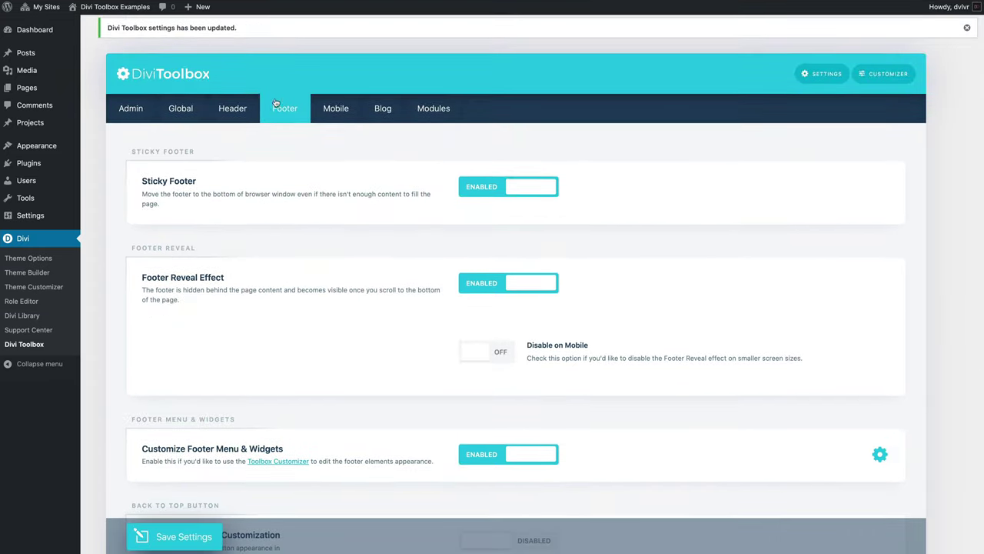
Step: Enable Mobile Browser Theme Color in the plugin's Mobile settings and view its color picker without changing the color
left_click(343, 111)
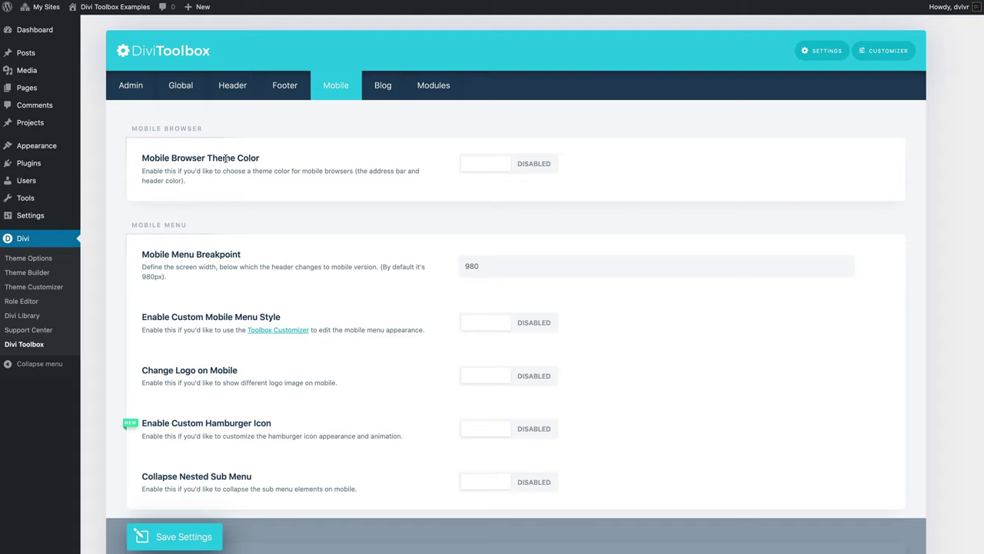
left_click(531, 164)
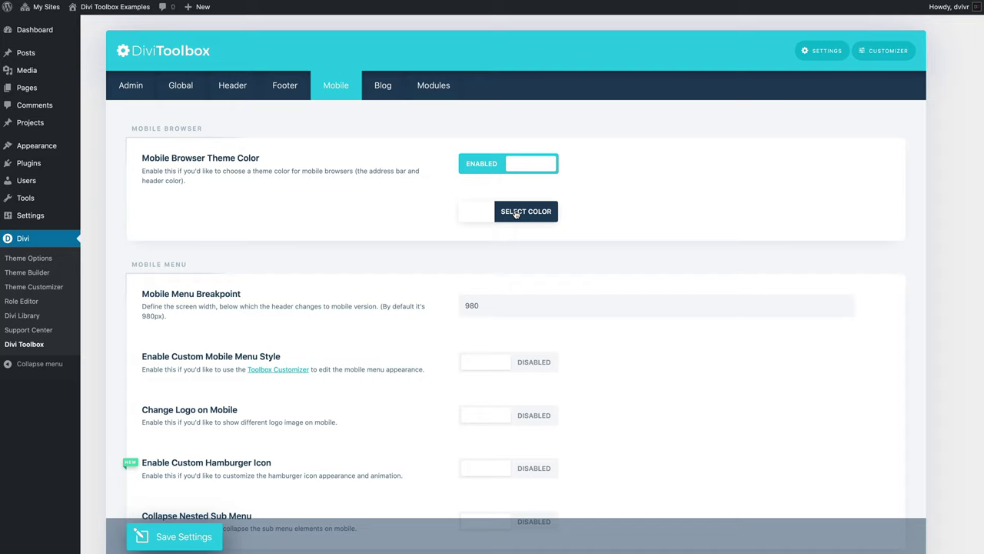
left_click(486, 214)
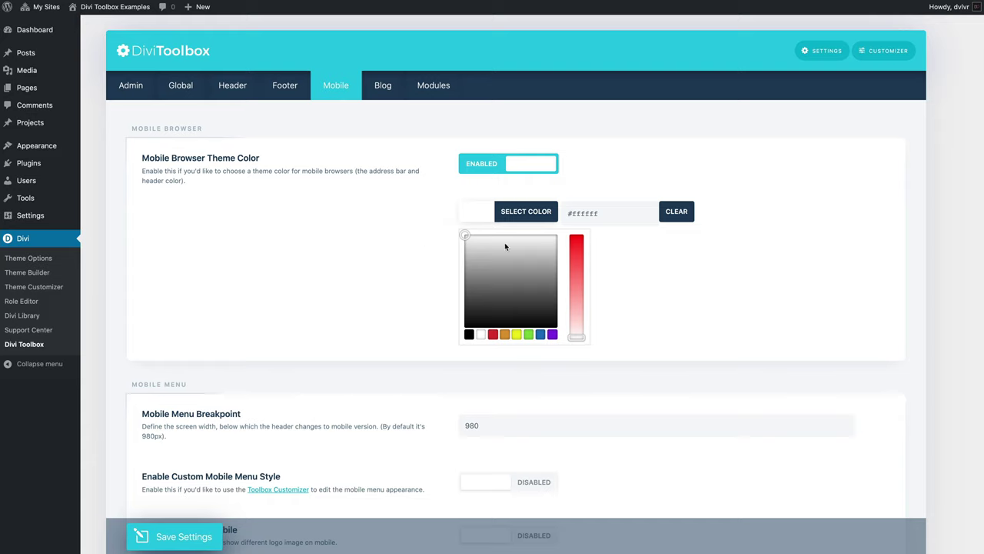
left_click(439, 300)
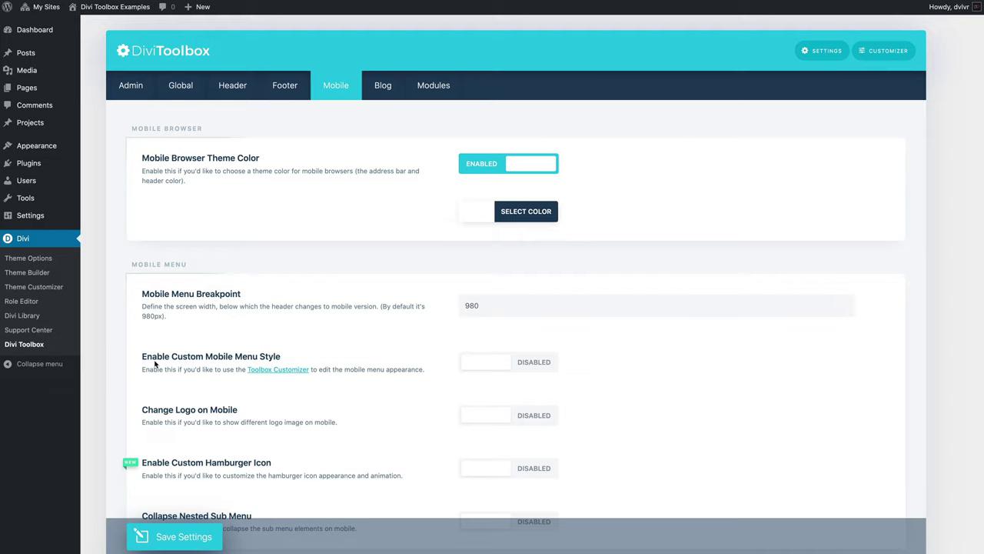
Step: Enable Custom Mobile Menu Style in the Mobile Menu settings and save the plugin settings
left_click(493, 365)
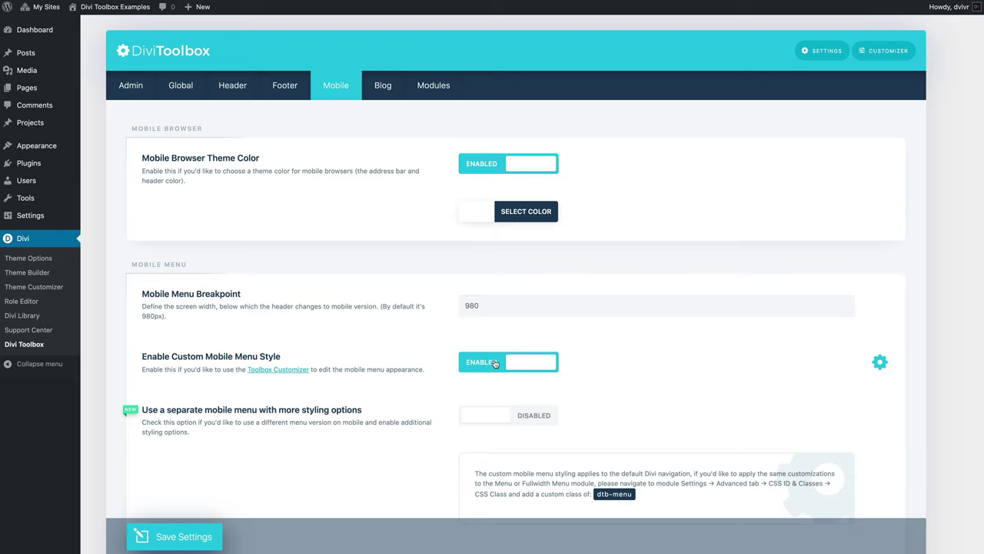
left_click(196, 540)
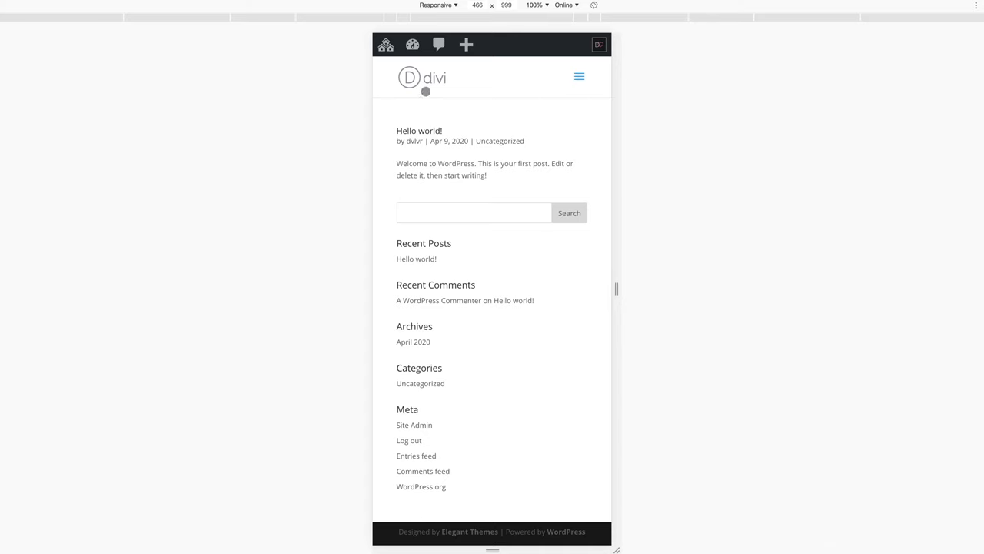
Step: Compare the default and custom-styled mobile menus by expanding and collapsing each one in the example site's responsive preview
left_click(581, 77)
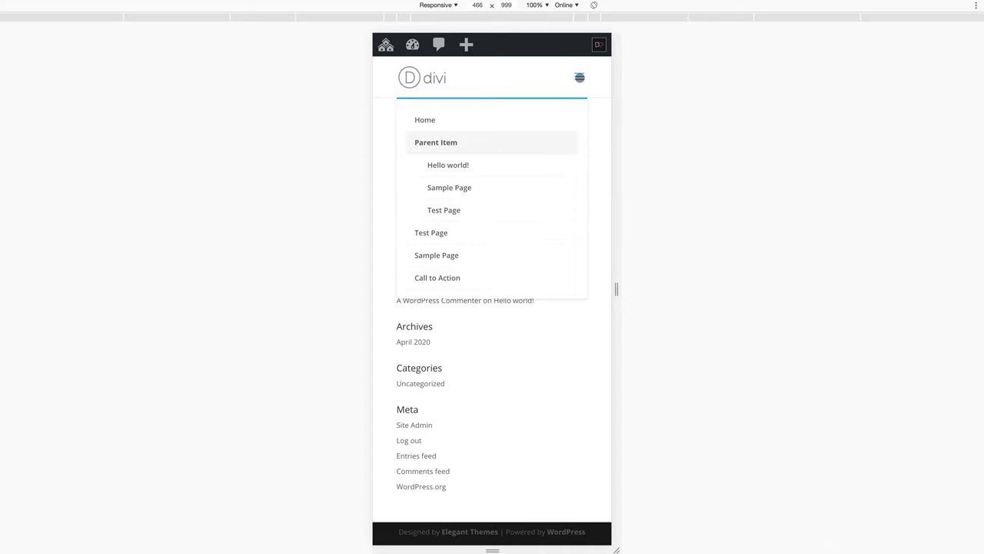
left_click(581, 77)
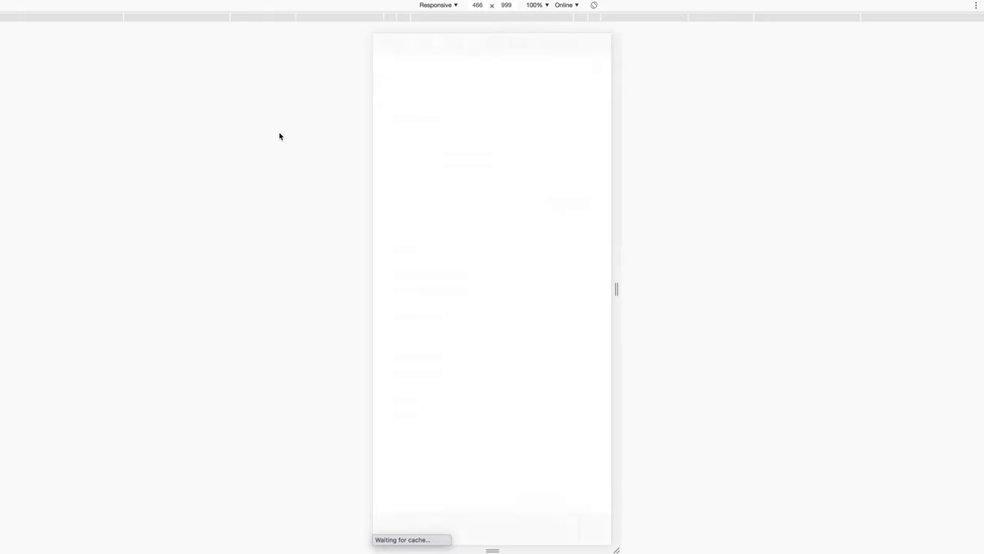
left_click(598, 72)
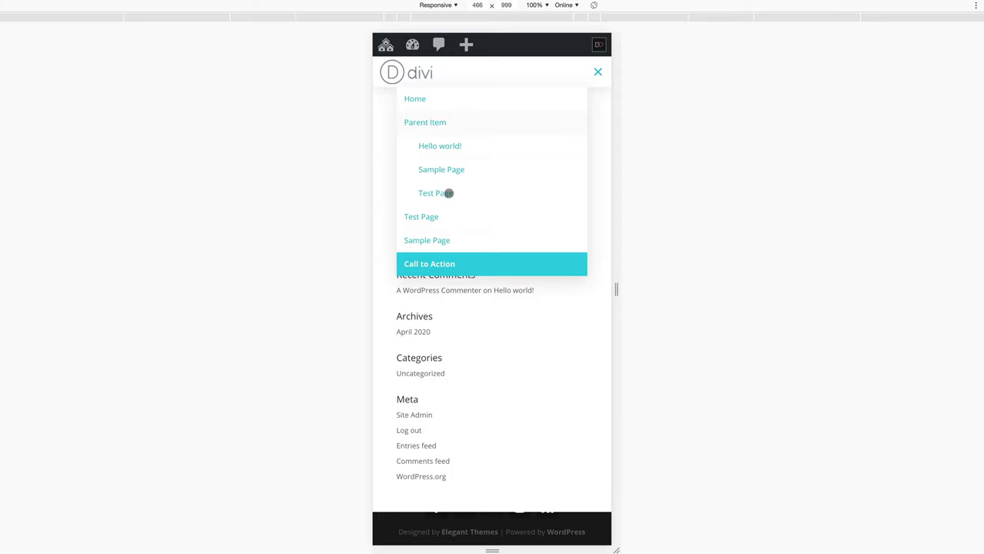
left_click(597, 71)
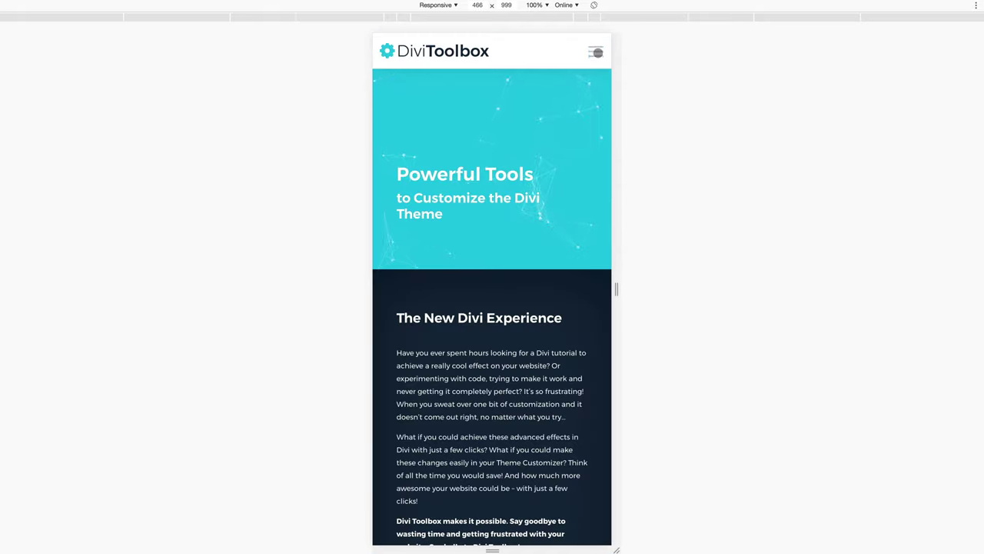
Step: Try the slide-in mobile menu and its Documentation submenu on the Divi Toolbox website in responsive view, closing the menu at the end
left_click(591, 52)
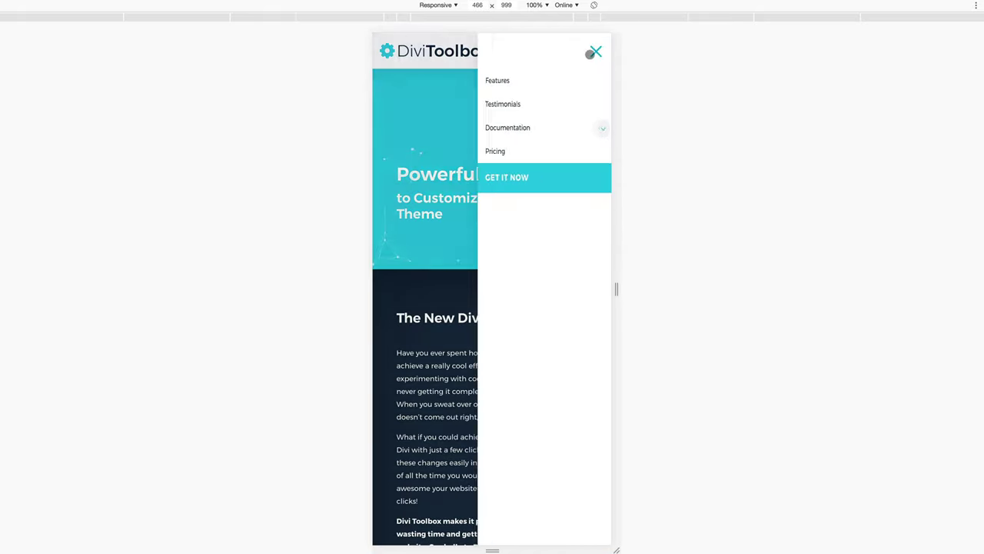
left_click(602, 129)
left_click(602, 128)
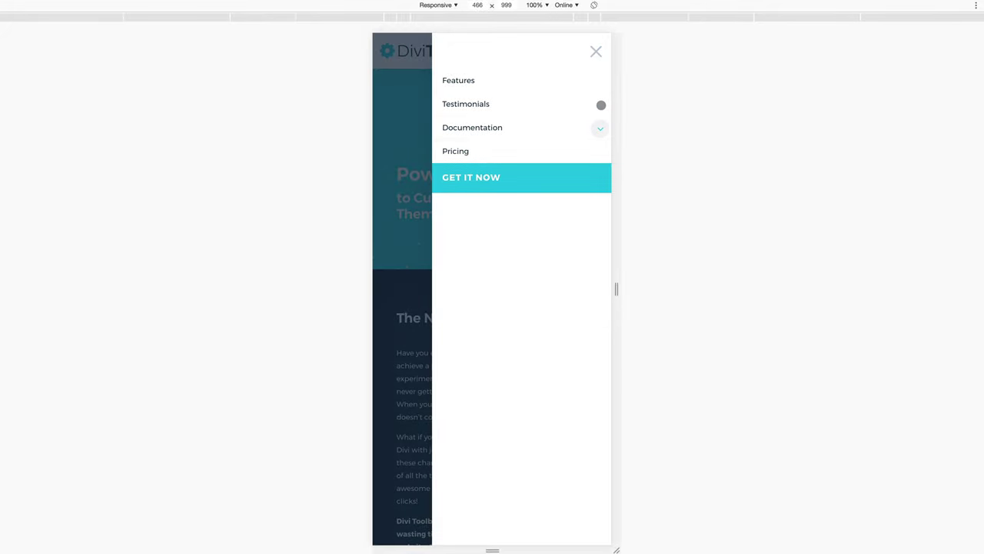
left_click(598, 53)
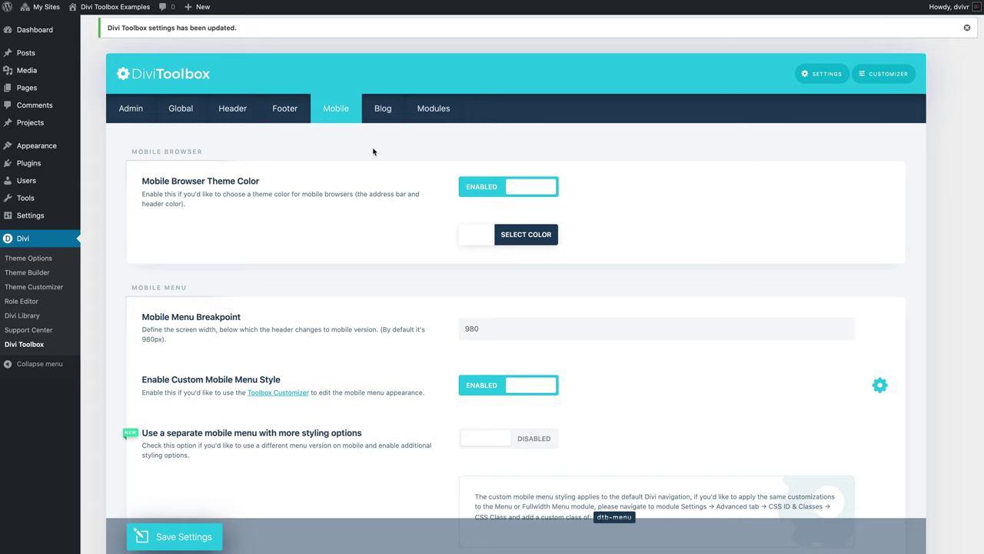
Step: Examine the option for a separate mobile menu with more styling options in the Mobile Menu settings
scroll(413, 334, "down", 3)
scroll(413, 334, "down", 1)
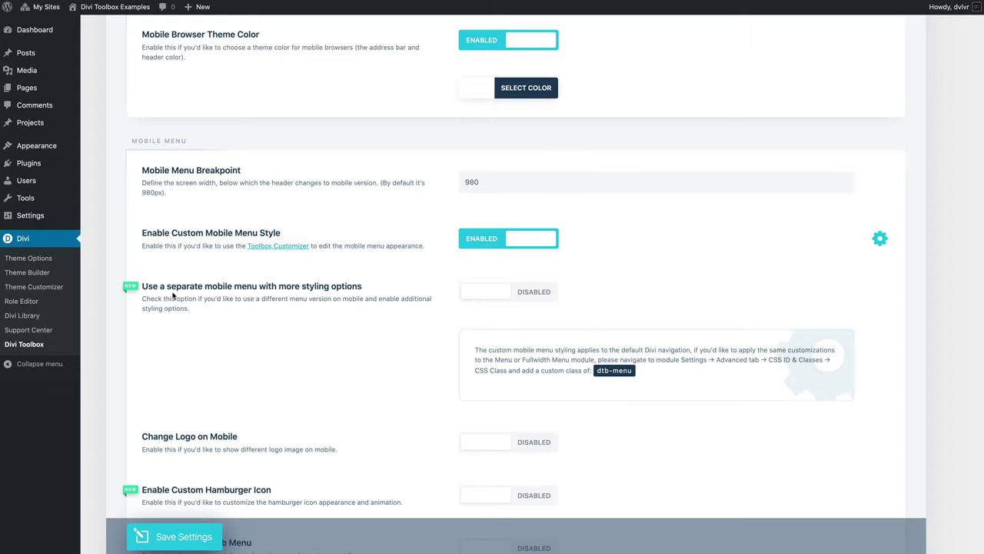
Step: Enable the separate mobile menu with more styling options and keep the assigned mobile menu at Default
left_click(499, 297)
scroll(485, 254, "down", 2)
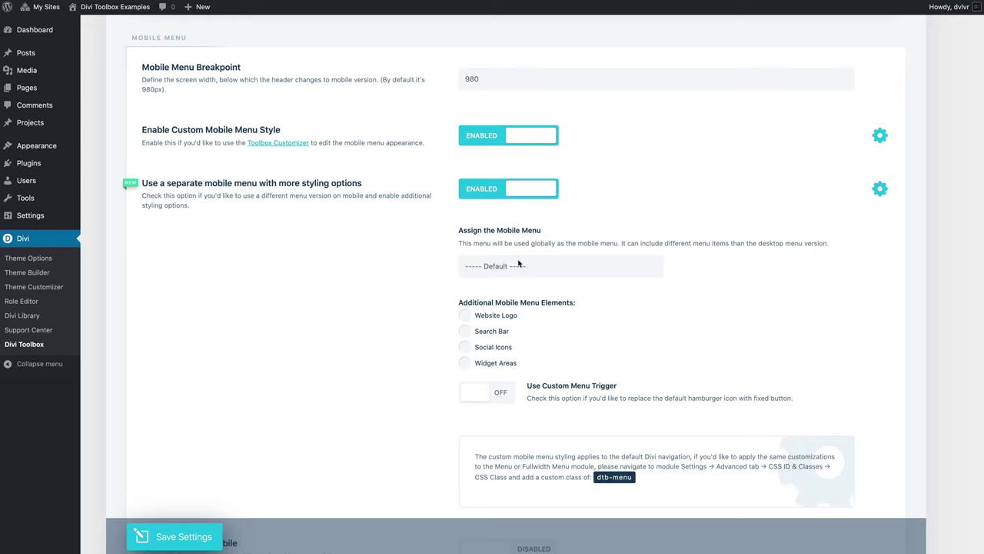
left_click(519, 265)
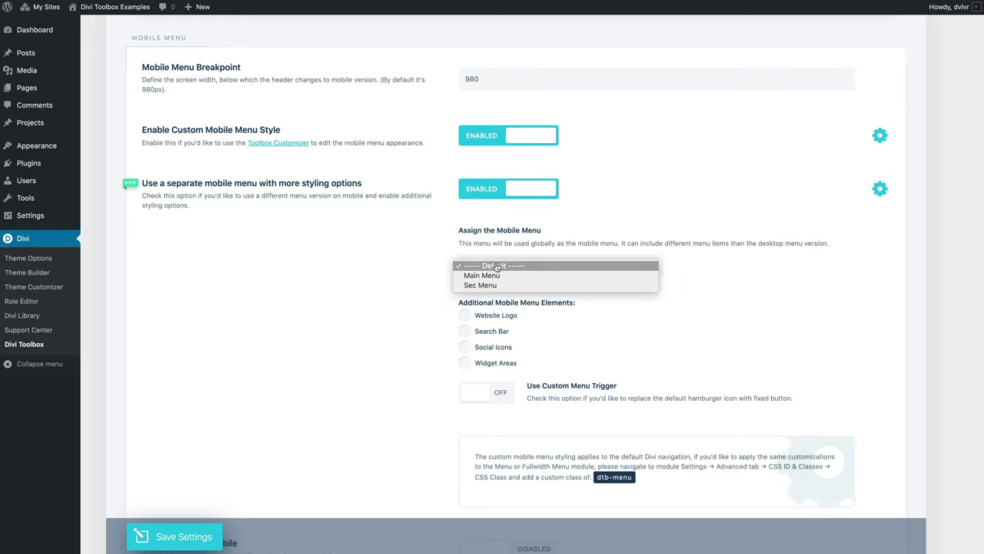
left_click(498, 266)
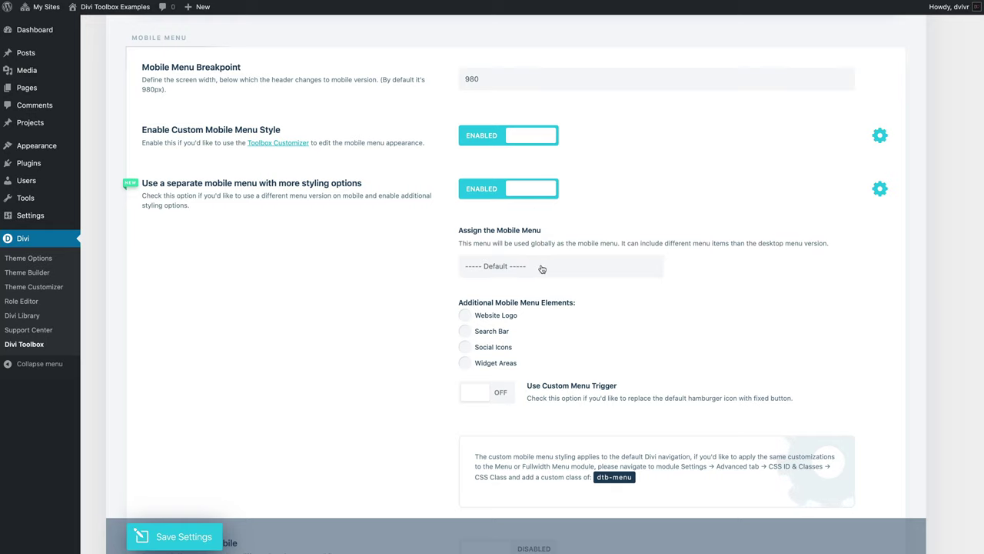
scroll(466, 277, "down", 1)
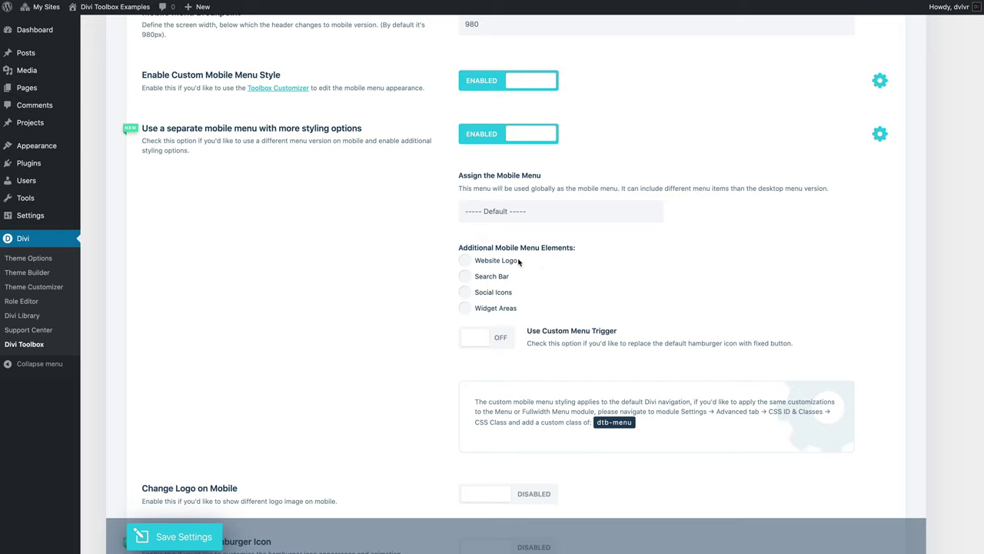
Step: Add the website logo, search bar, social icons and widget areas as additional mobile menu elements and save the settings
left_click(464, 261)
left_click(465, 276)
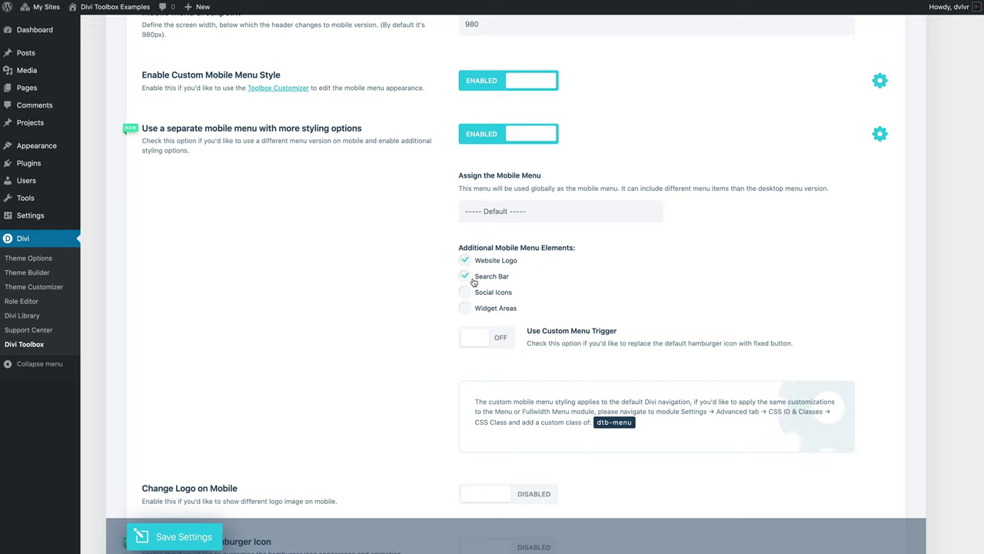
left_click(467, 293)
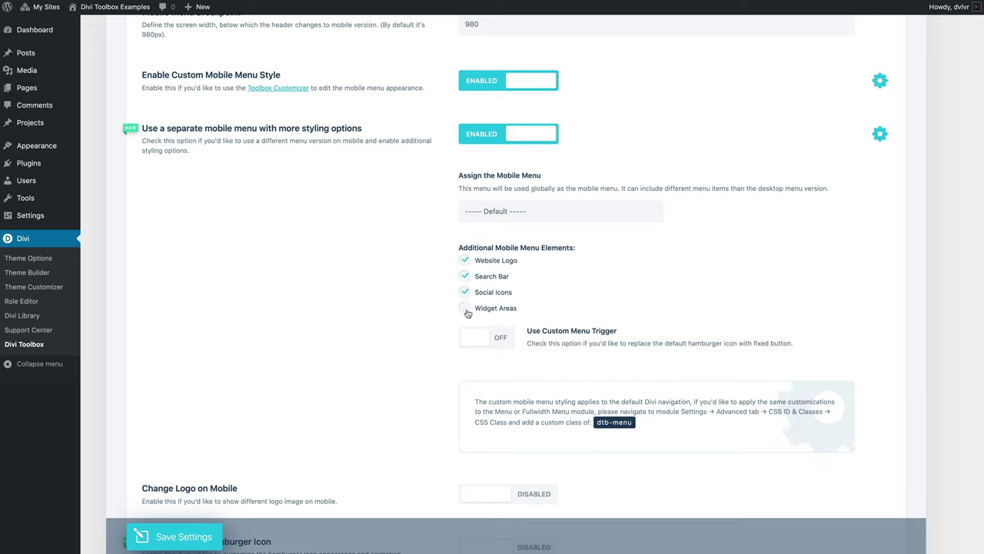
left_click(207, 536)
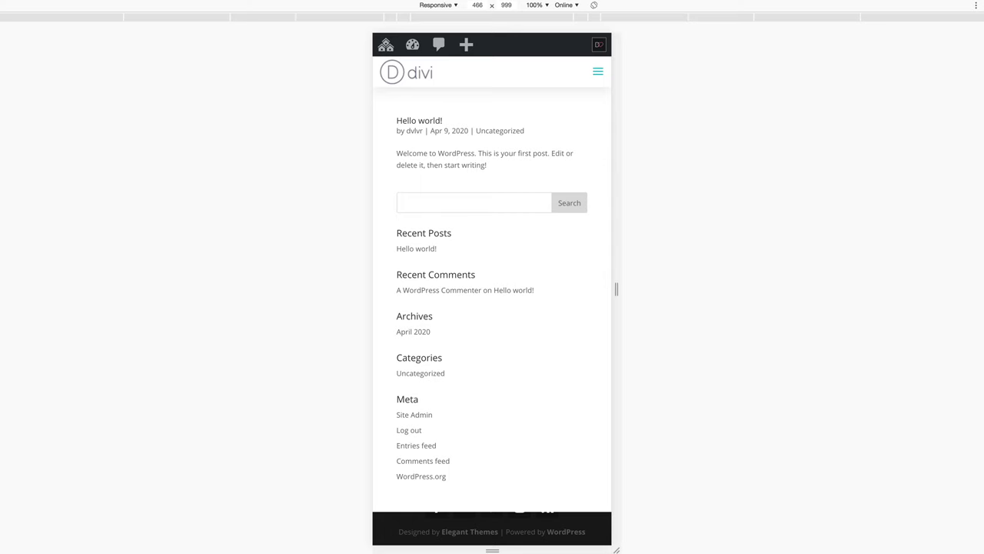
Step: Reload the mobile site preview, expand its menu to examine the logo, search bar and social icons, and close it
key("super+r")
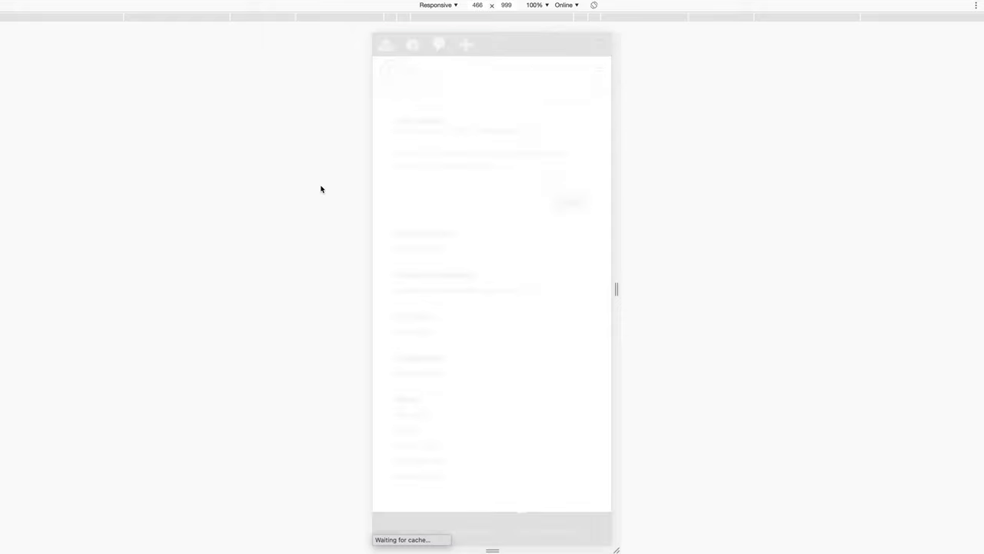
left_click(597, 72)
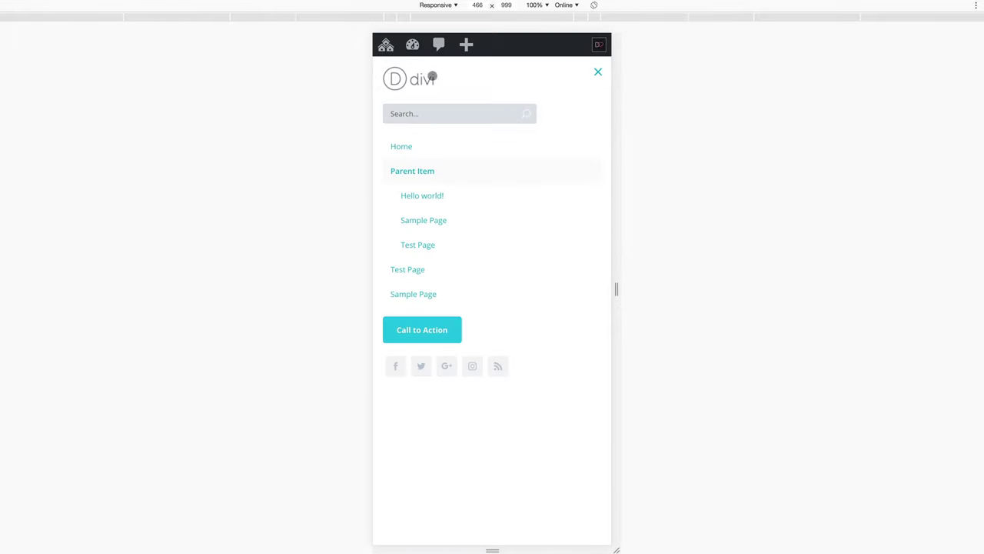
left_click(453, 110)
left_click(522, 86)
left_click(597, 72)
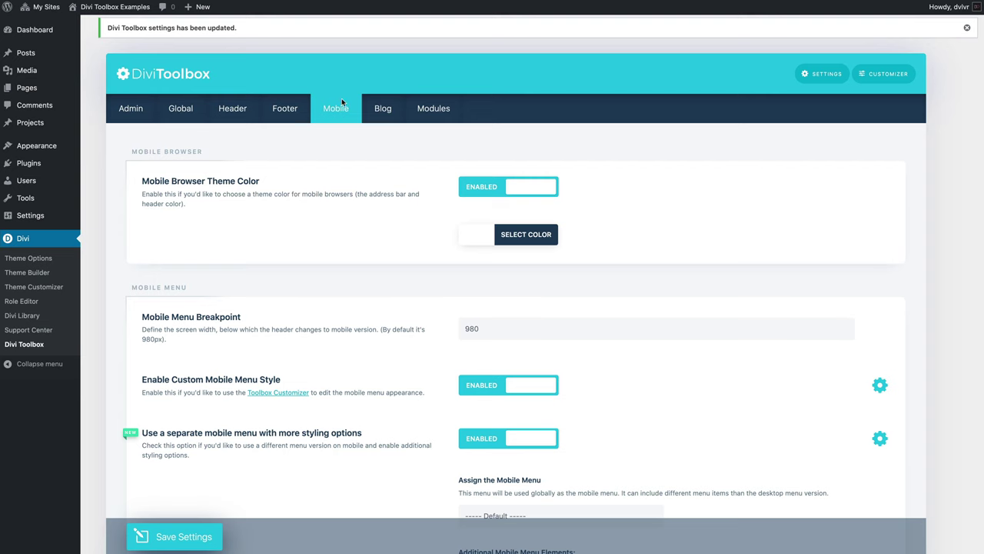
Step: Copy the Sample Layout's shortcode [showlayout id=9] from the Divi Library
left_click(33, 316)
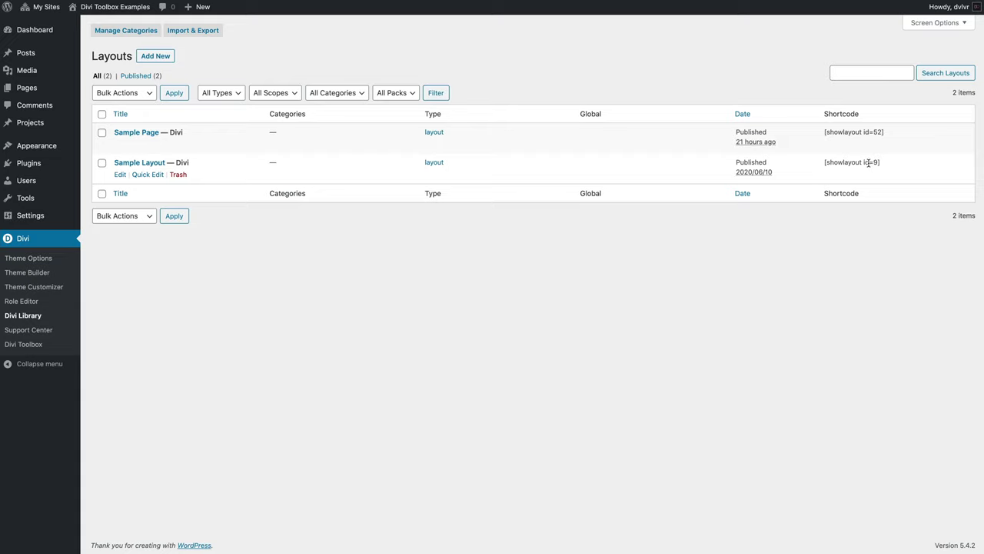
left_click_drag(820, 163, 898, 167)
key("ctrl+c")
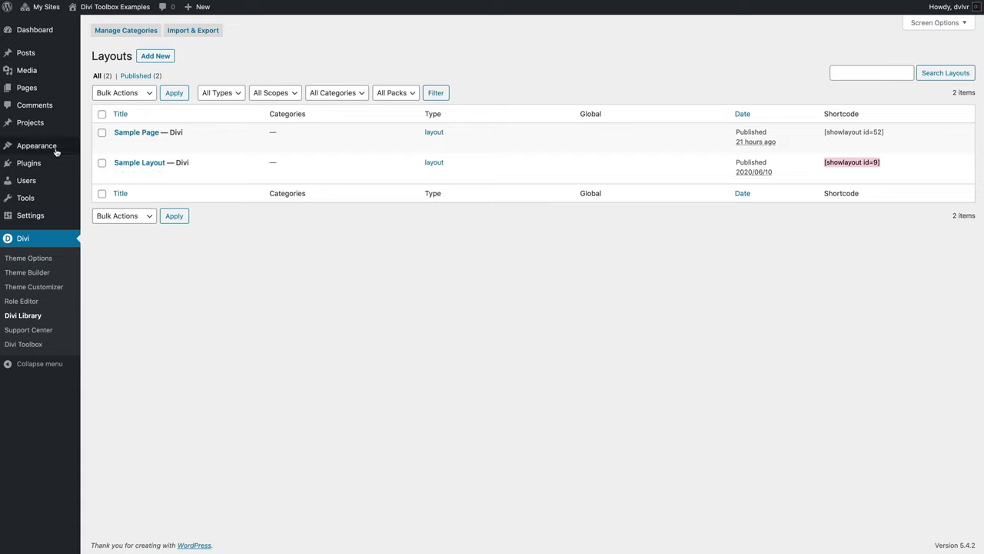
Step: Add a Custom HTML widget containing [showlayout id=9] to the After Mobile Menu widget area and save it
mouse_move(49, 147)
left_click(104, 180)
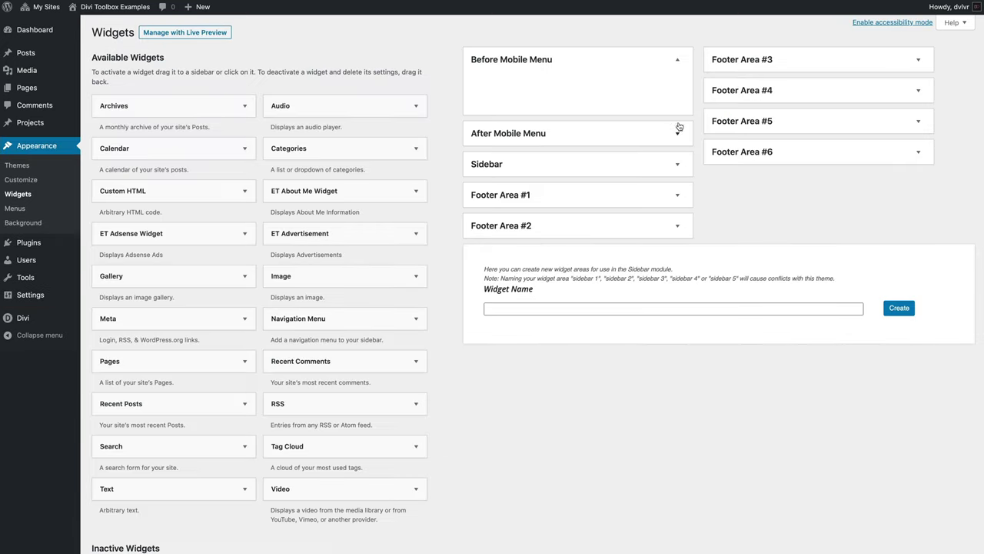
left_click(678, 131)
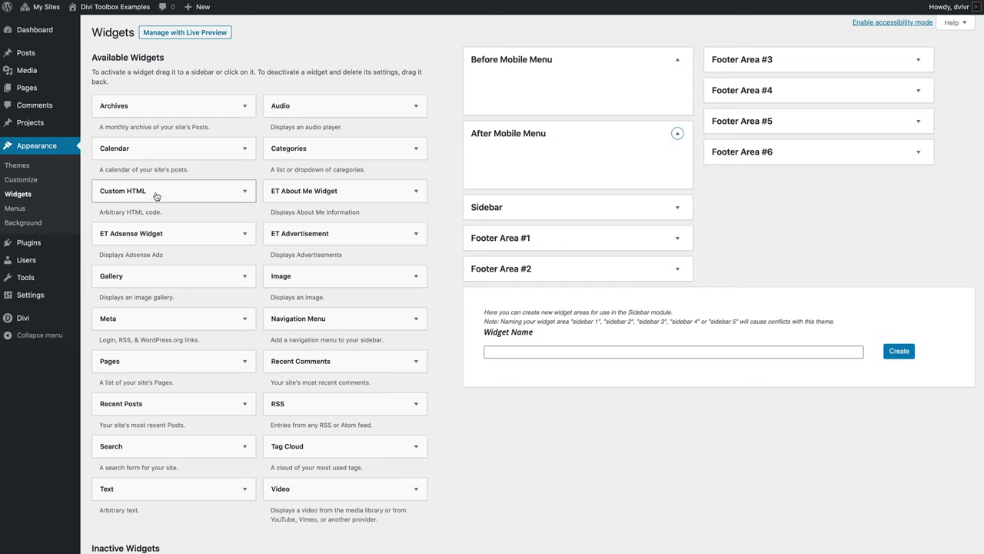
left_click_drag(154, 193, 540, 163)
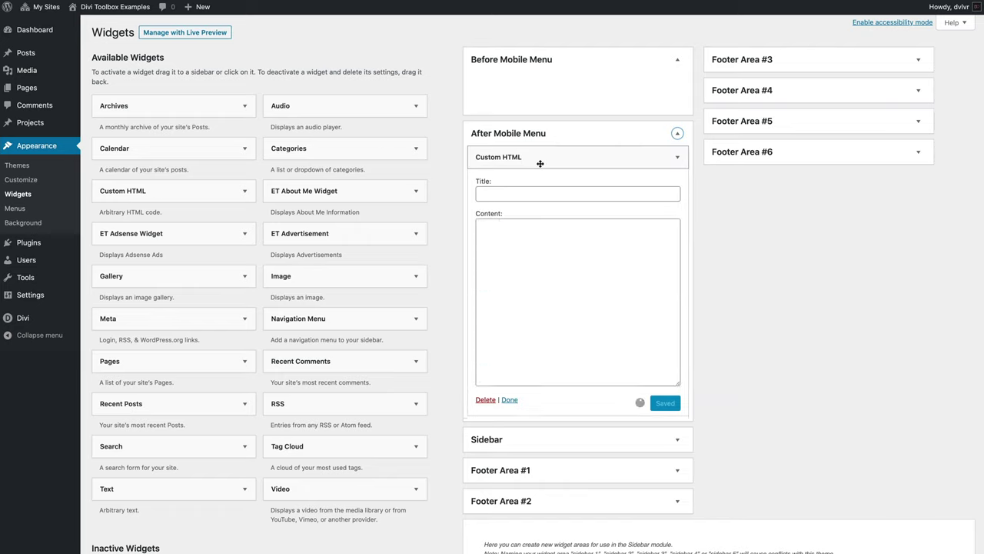
left_click(533, 240)
key("ctrl+v")
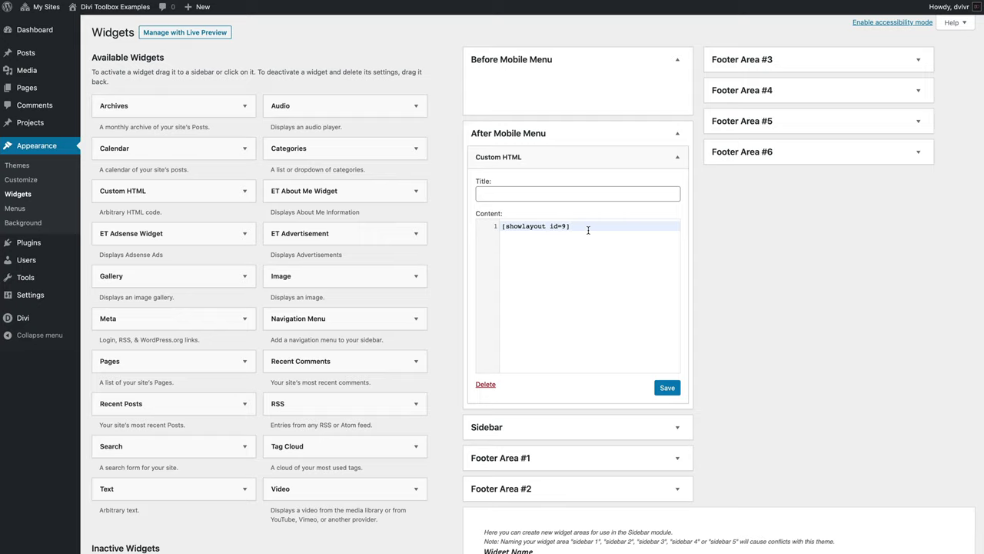
left_click(668, 387)
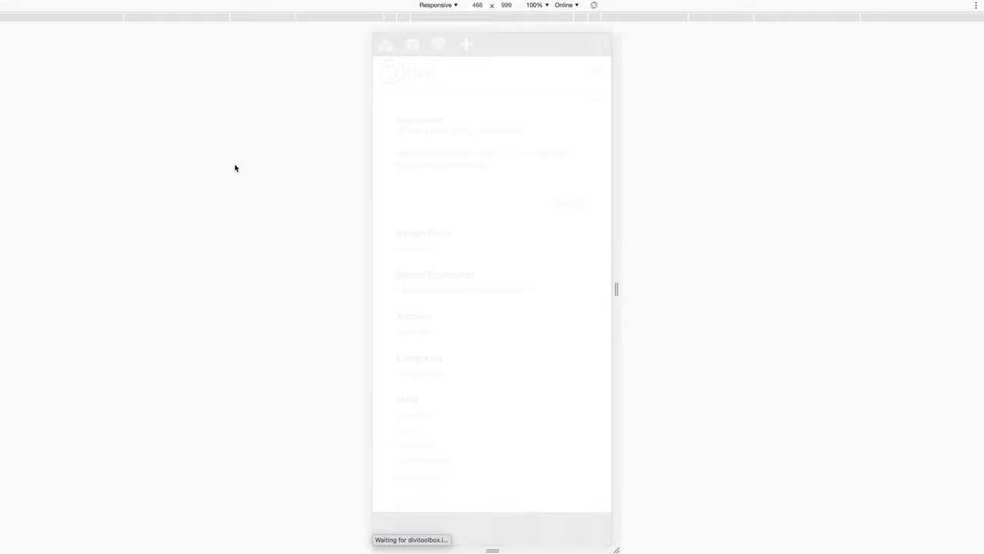
Step: Examine the expanded mobile menu on the site for the sample layout placed after the menu items, and close it
left_click(598, 71)
scroll(545, 181, "down", 5)
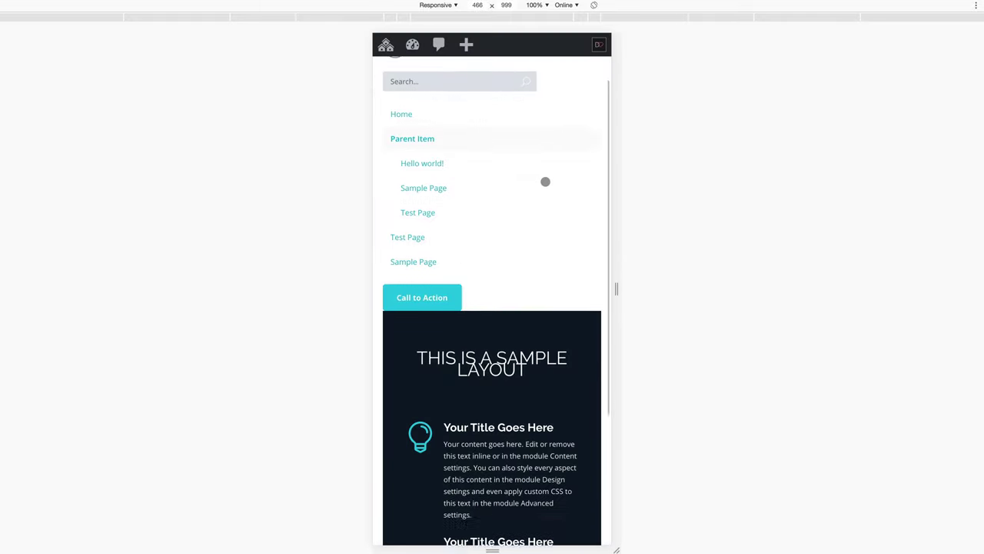
scroll(468, 289, "up", 5)
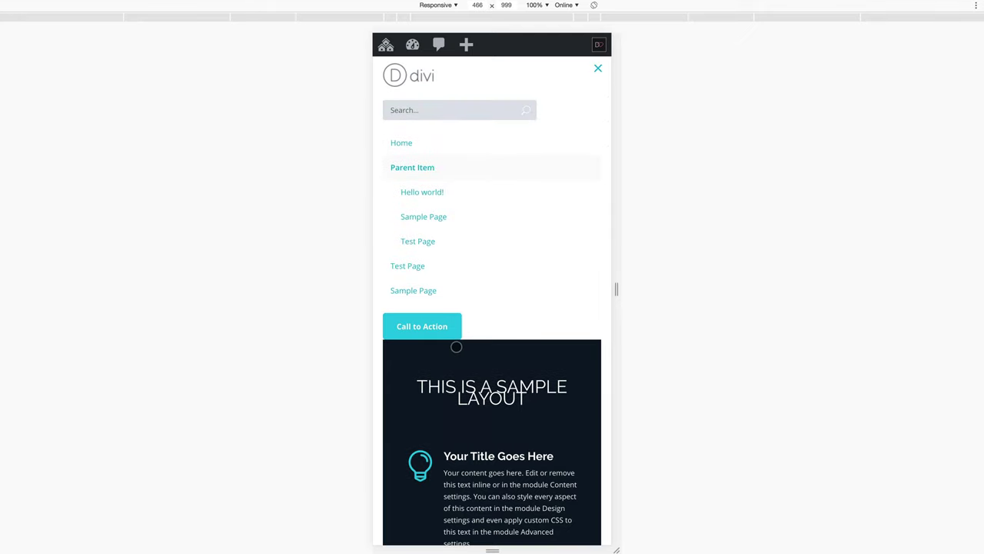
scroll(529, 416, "down", 3)
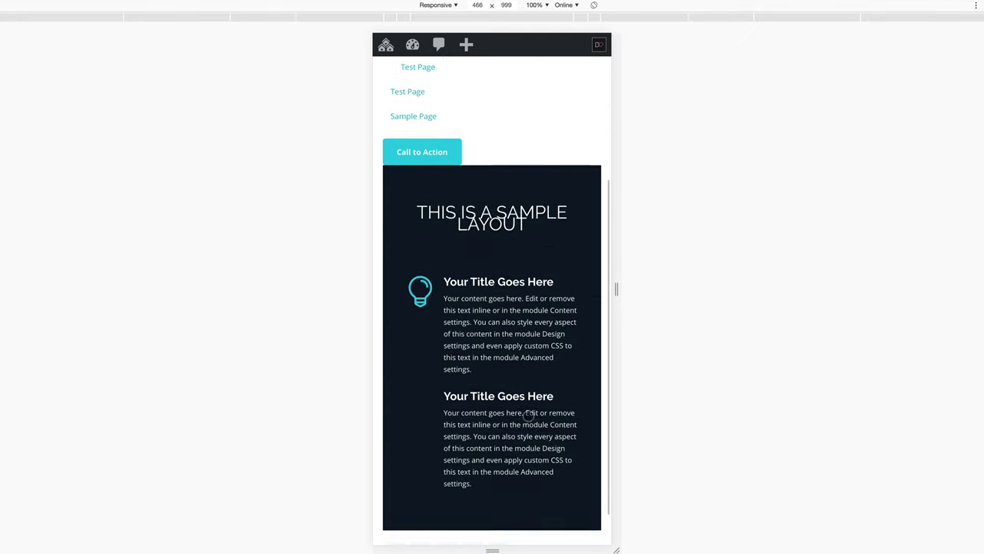
scroll(512, 279, "up", 5)
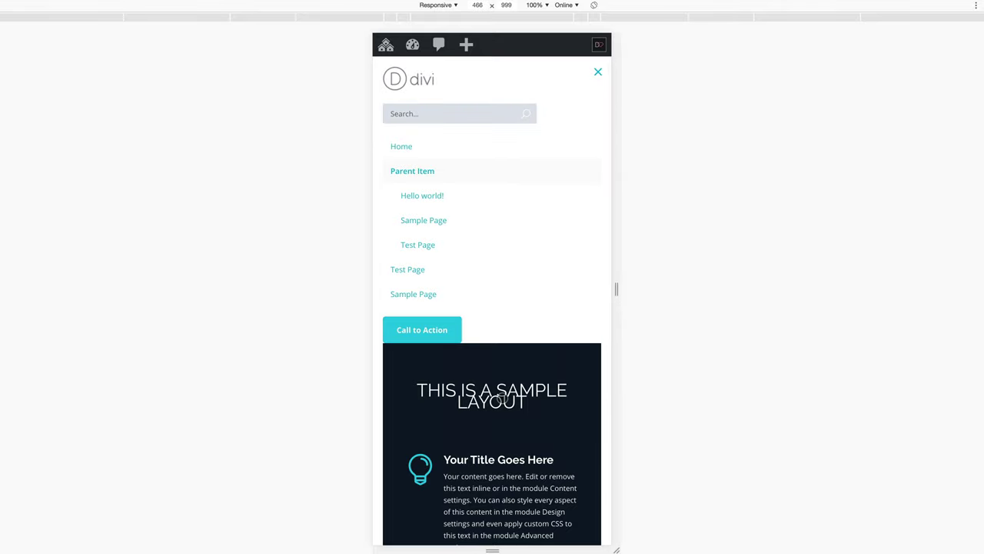
scroll(503, 397, "down", 1)
scroll(508, 396, "up", 1)
left_click(599, 71)
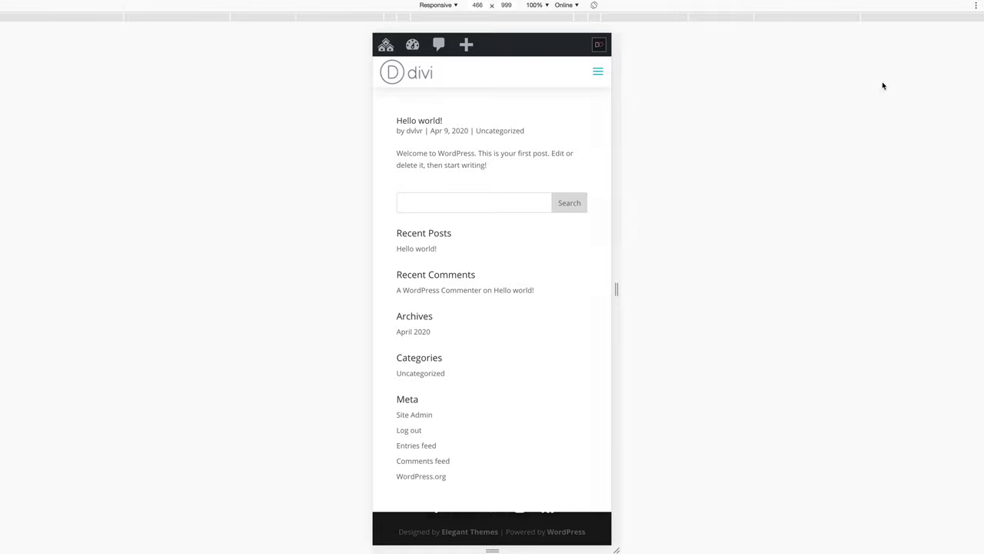
Step: Leave the responsive view, open the mobile menu container settings in the Divi Toolbox customizer, and expand the menu in the preview
key("super+shift+m")
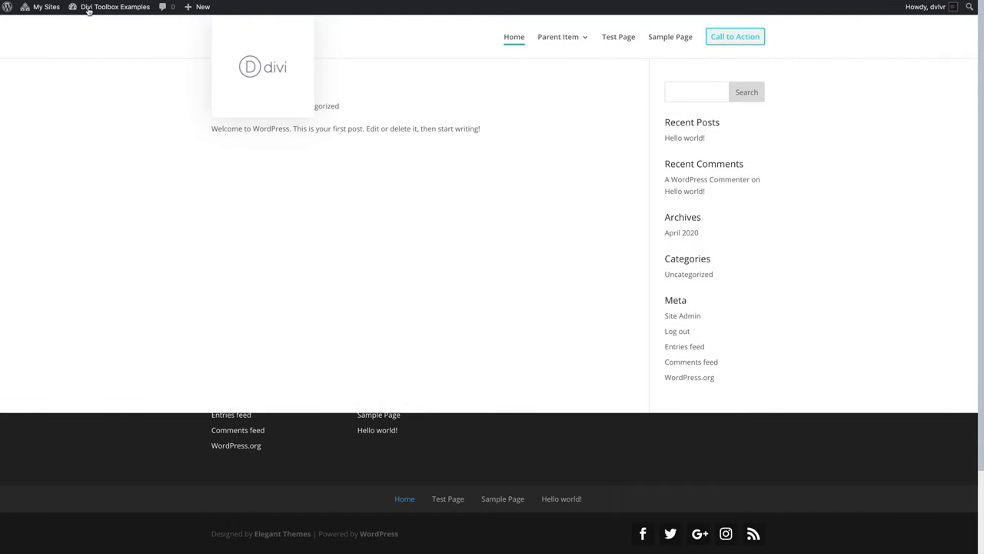
mouse_move(88, 10)
left_click(90, 79)
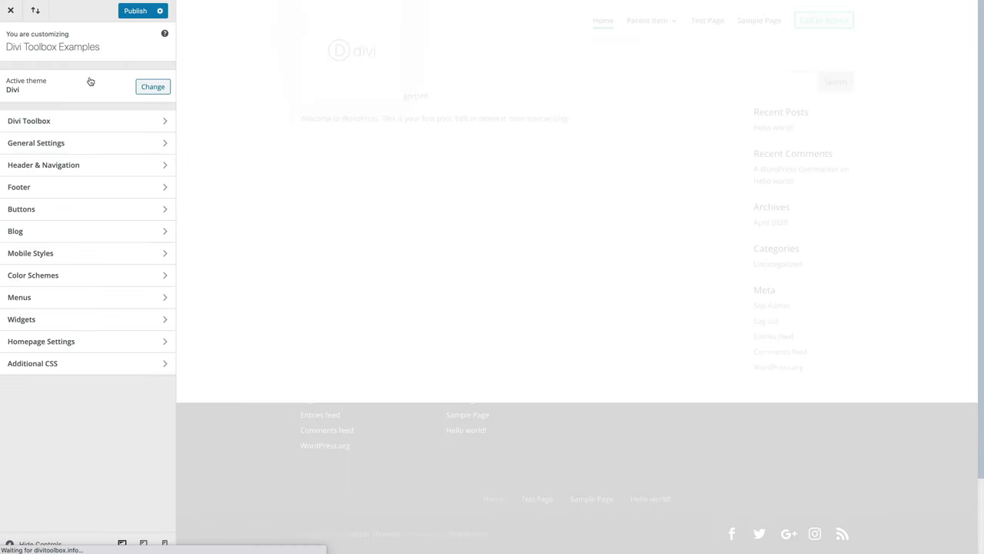
left_click(80, 124)
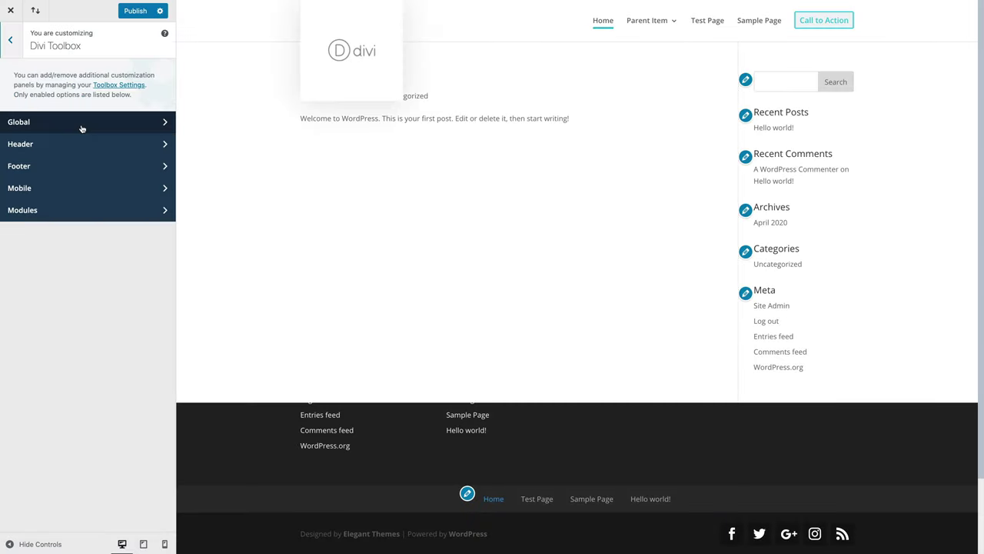
left_click(87, 189)
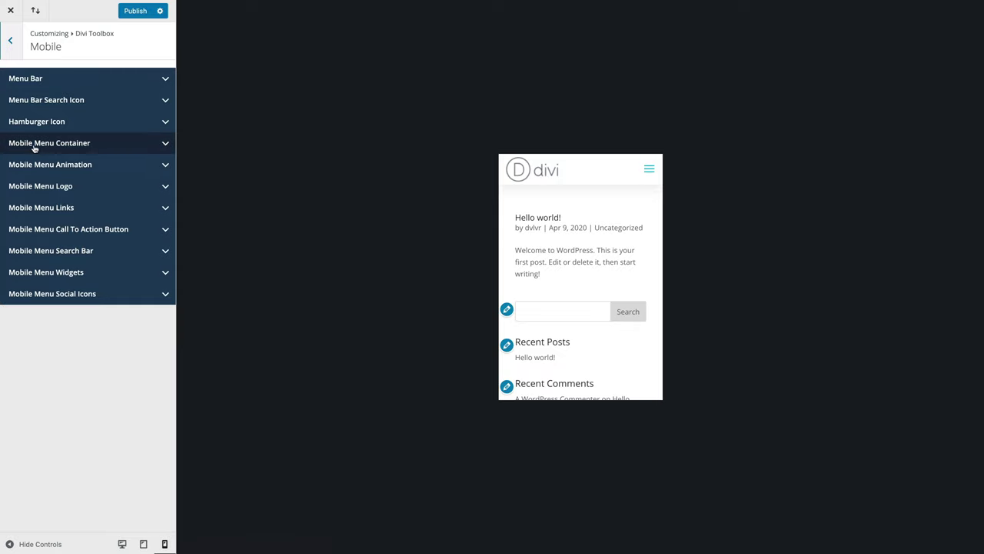
left_click(155, 147)
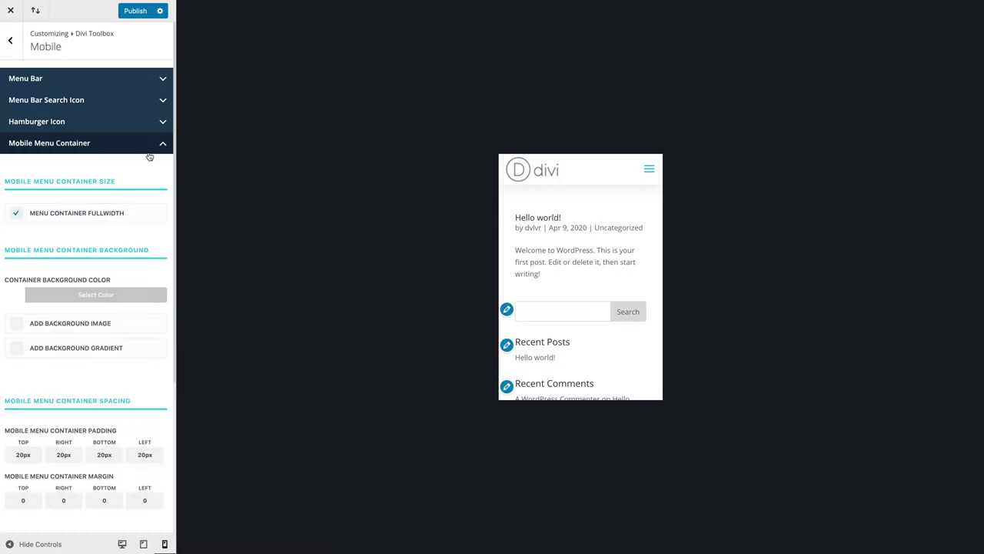
left_click(650, 171)
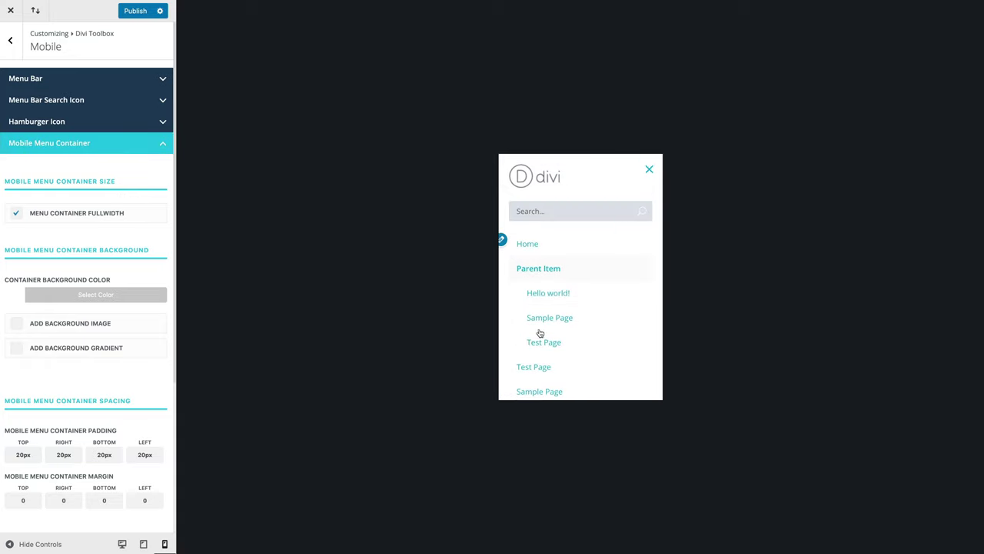
Step: Try the mobile menu container without full width, aligned Right, check the expanded menu in the preview, and restore full width
left_click(19, 214)
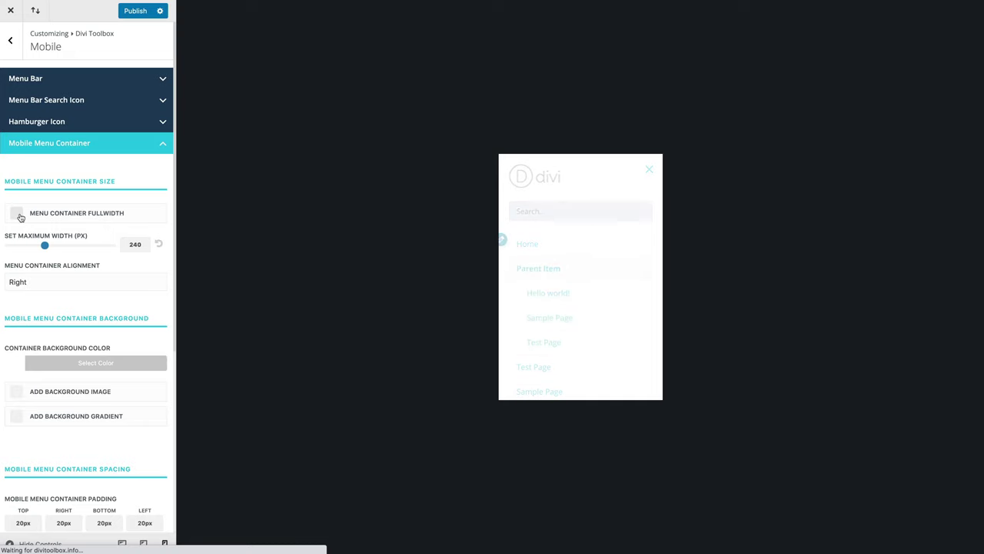
left_click(39, 283)
left_click(103, 282)
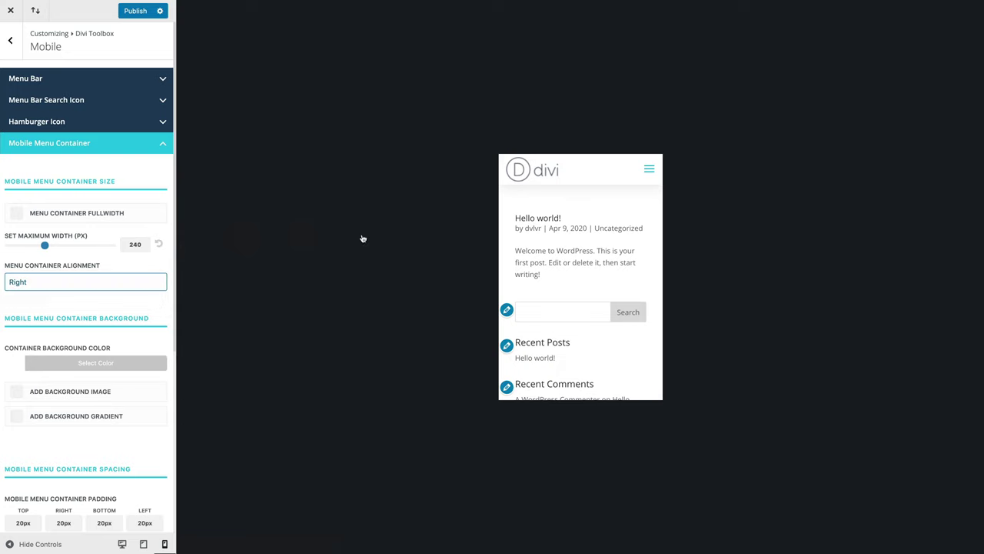
left_click(650, 173)
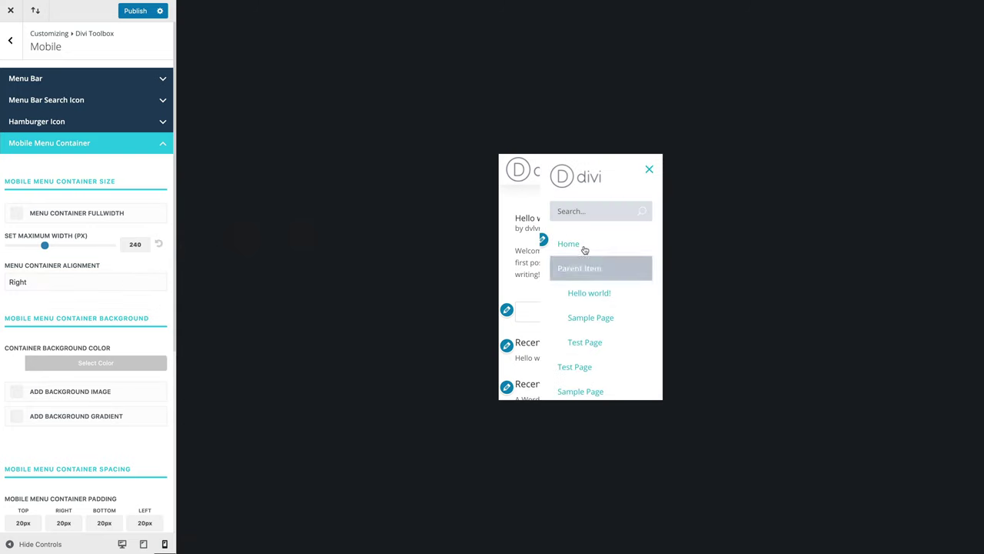
left_click(653, 172)
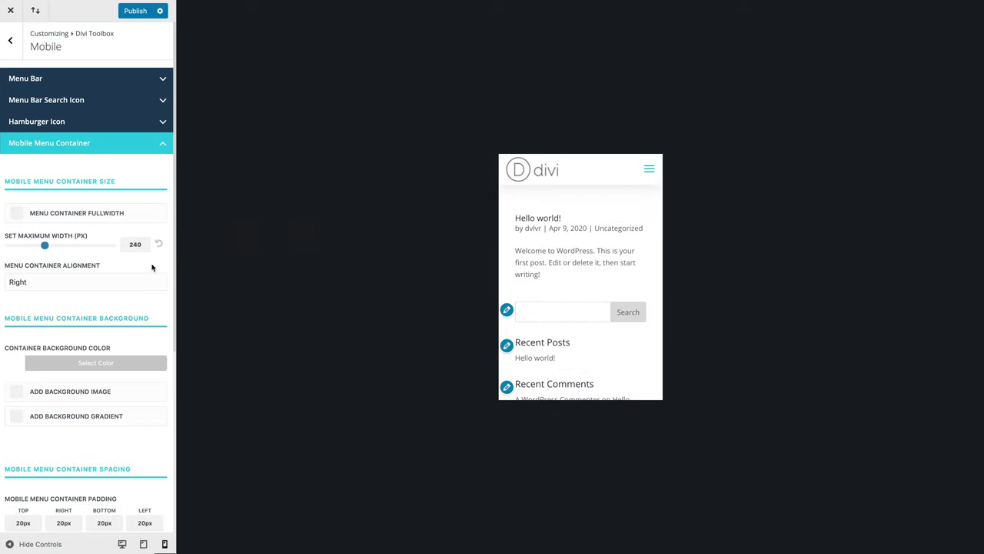
left_click(17, 213)
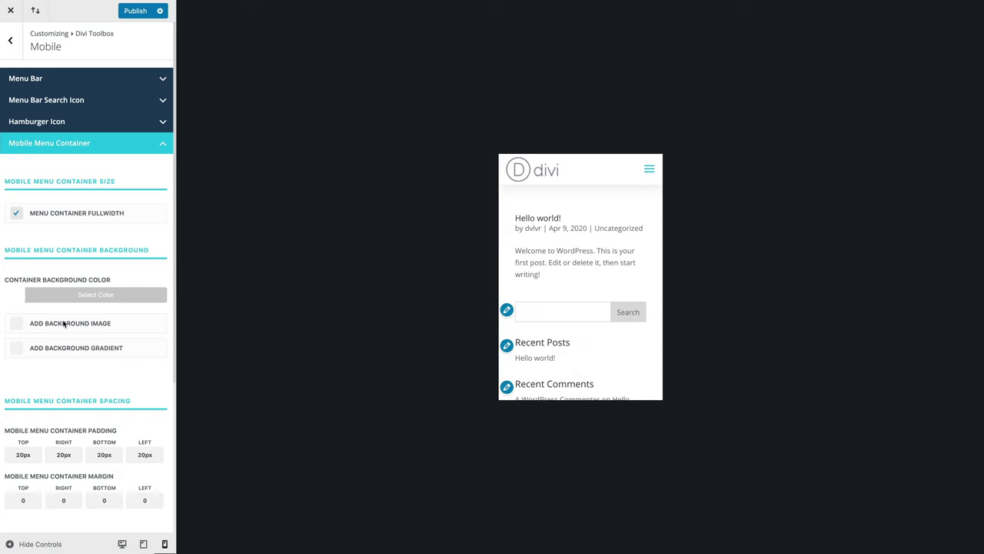
Step: Enable the background image and background gradient options for the mobile menu container
left_click(44, 326)
scroll(116, 334, "down", 2)
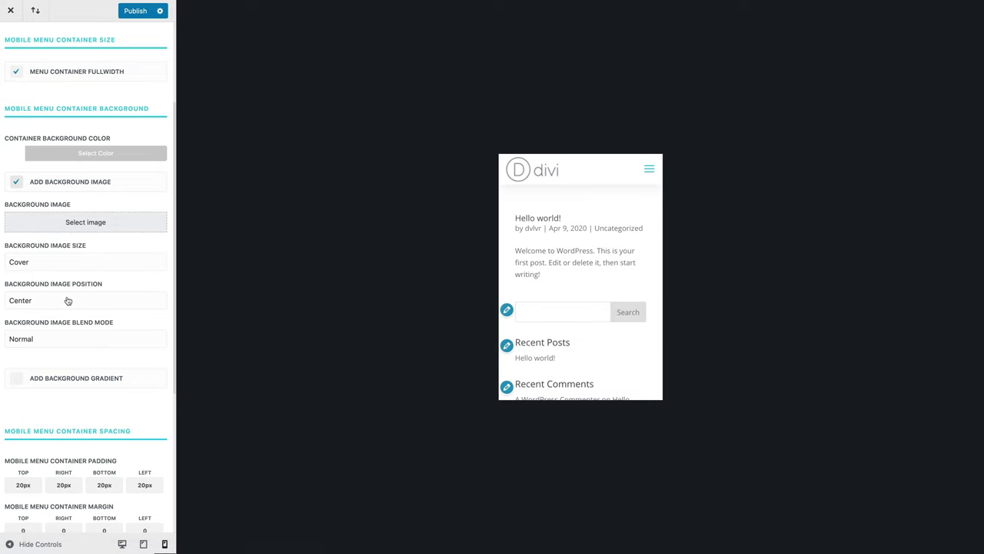
left_click(20, 382)
scroll(46, 362, "down", 4)
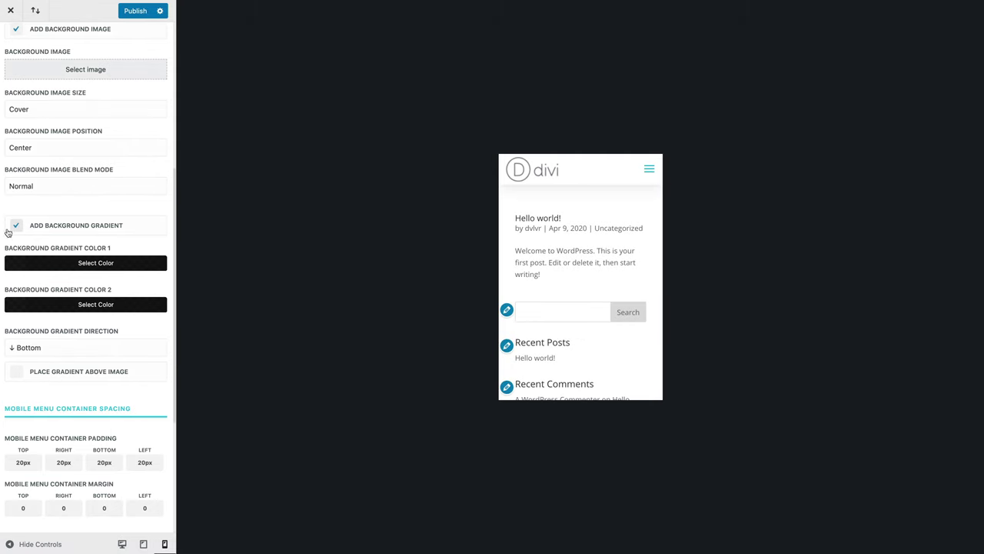
Step: Turn off the background image and background gradient options for the mobile menu container
scroll(23, 97, "up", 2)
left_click(17, 100)
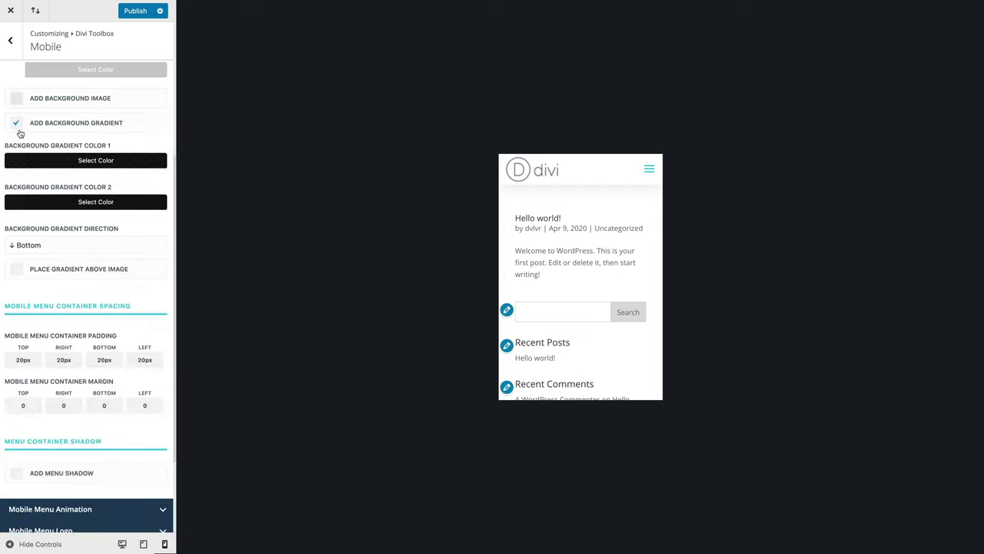
left_click(17, 125)
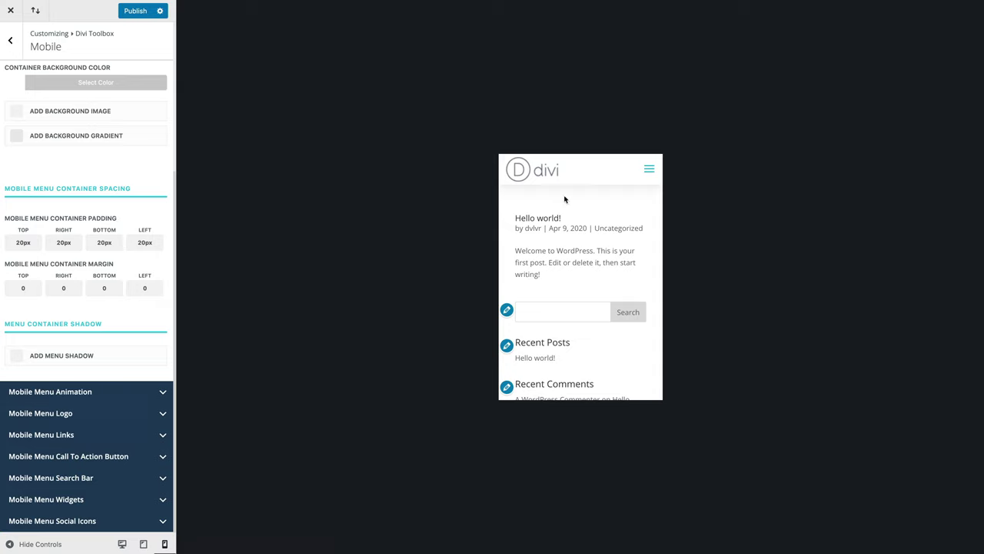
Step: Switch from the container settings to the Mobile Menu Animation settings and examine the current opening and closing animations in the preview
left_click(651, 170)
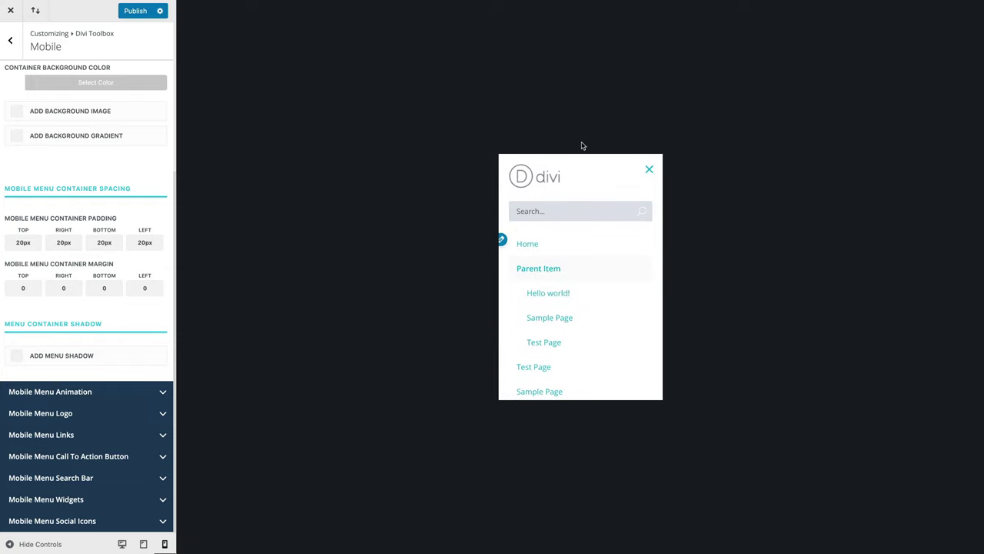
scroll(78, 261, "up", 5)
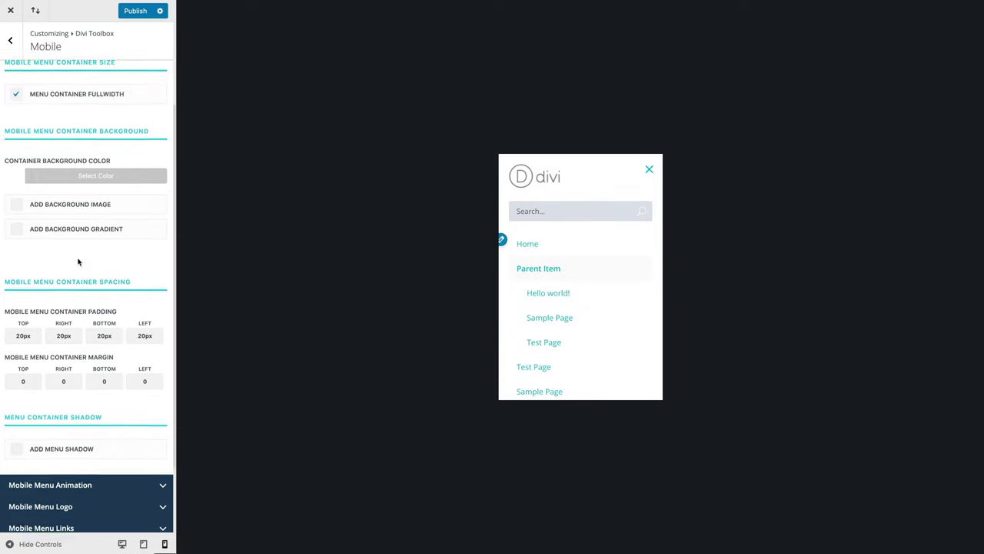
left_click(154, 151)
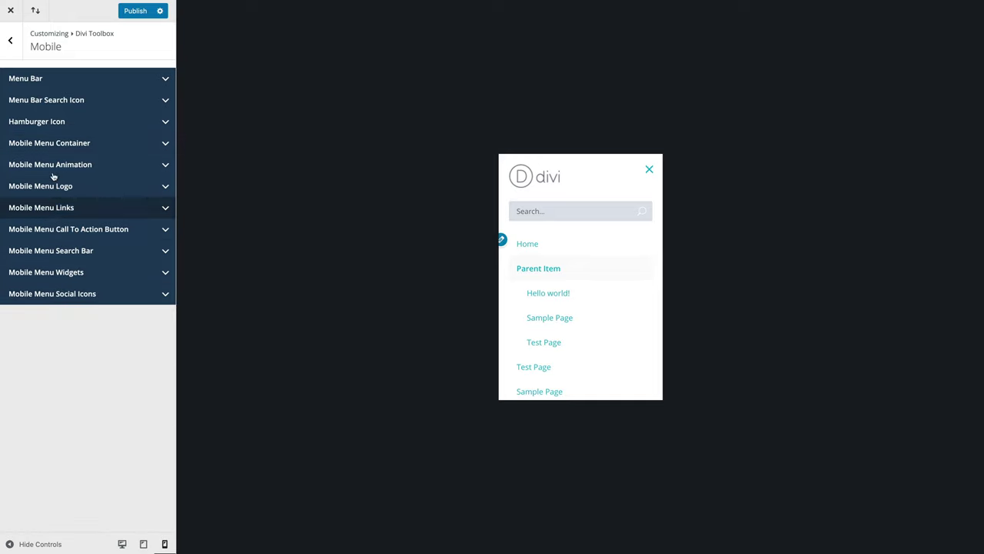
left_click(117, 165)
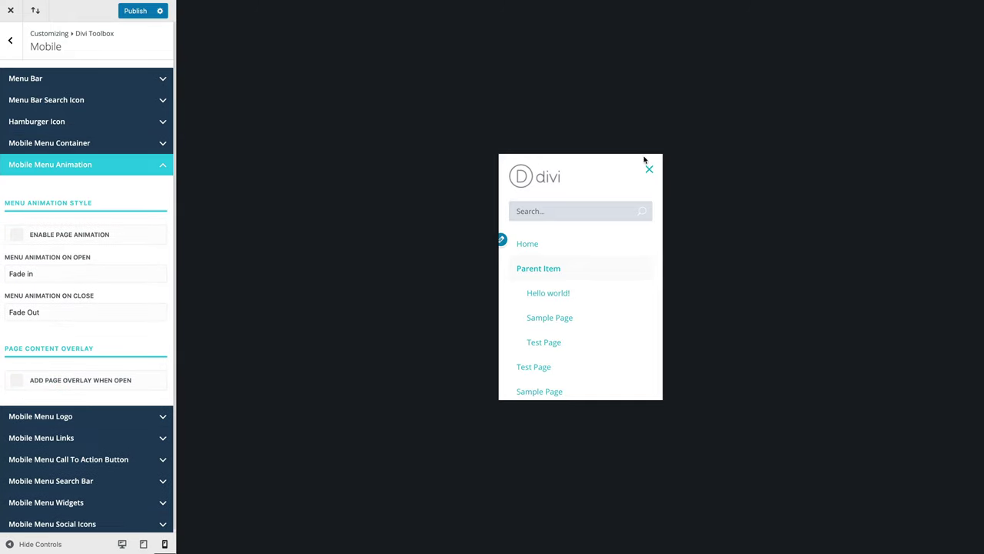
left_click(649, 171)
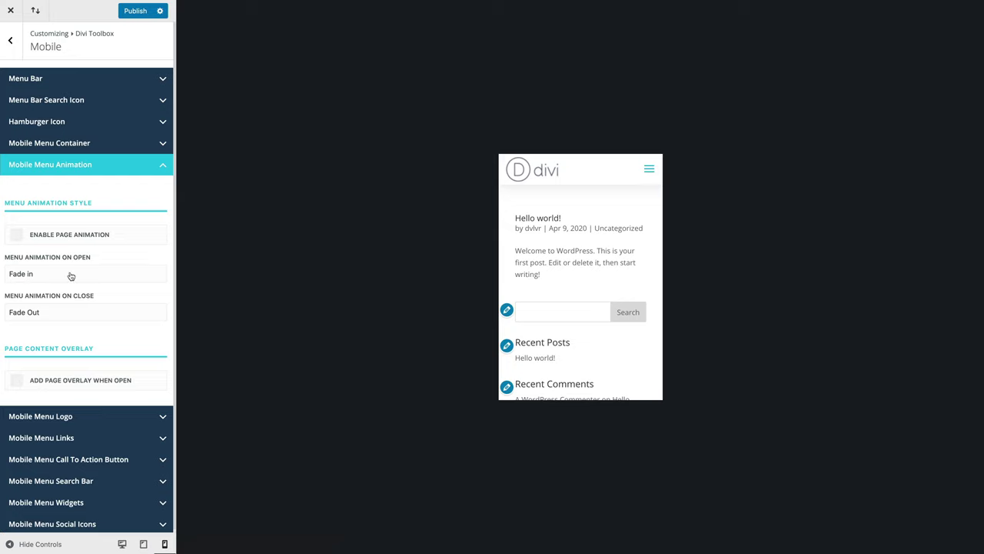
left_click(650, 171)
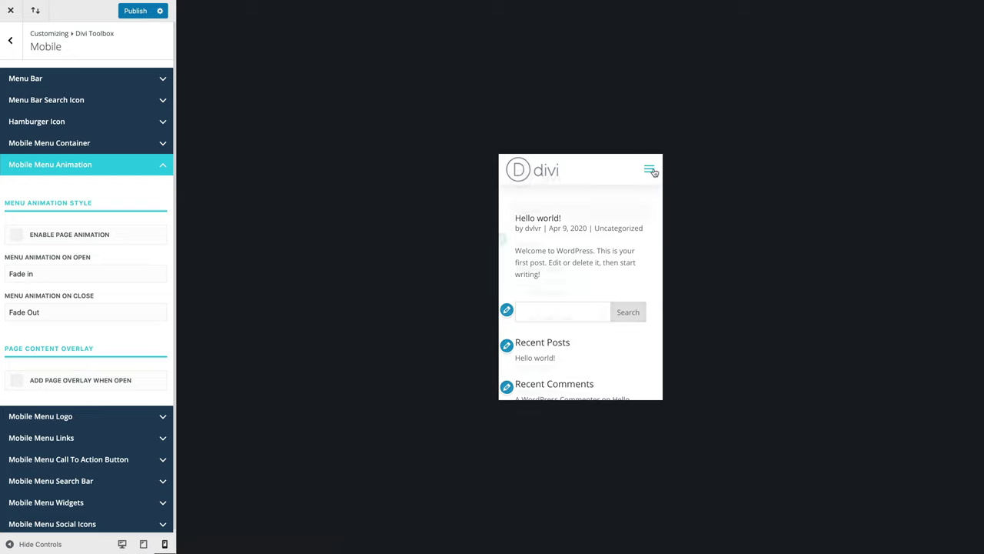
left_click(650, 170)
Step: Set the menu animation to Slide In Right on open and Bounce Out Right on close, and test both in the preview
left_click(83, 273)
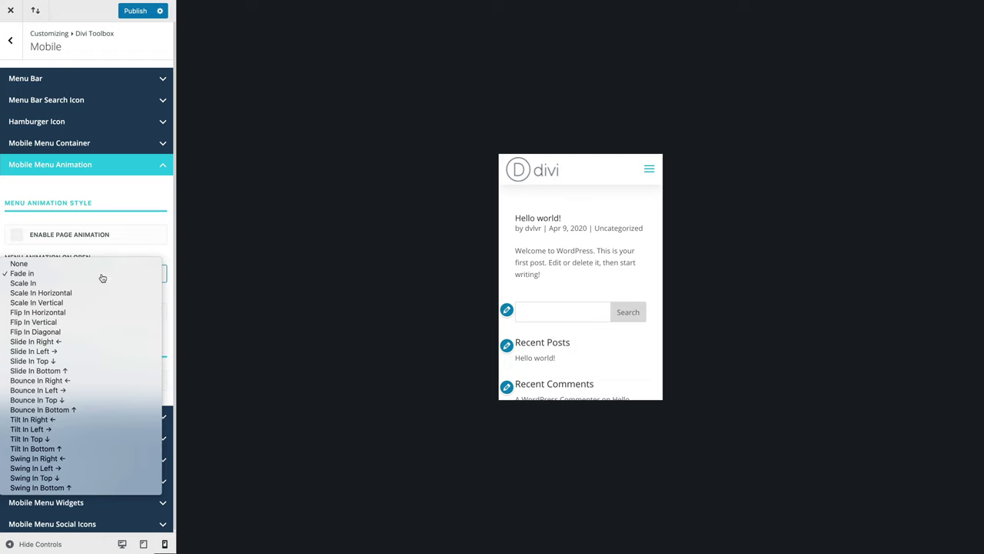
left_click(69, 341)
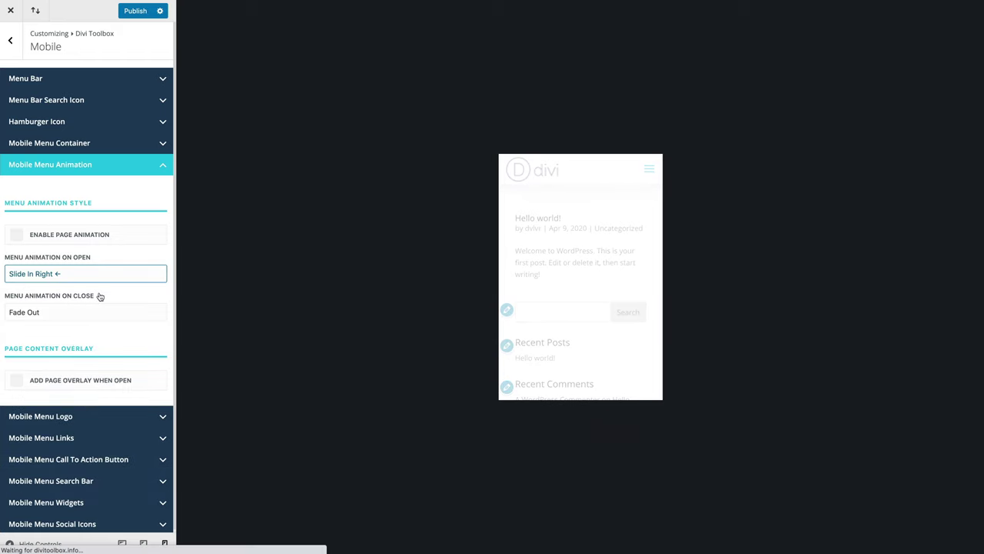
left_click(65, 315)
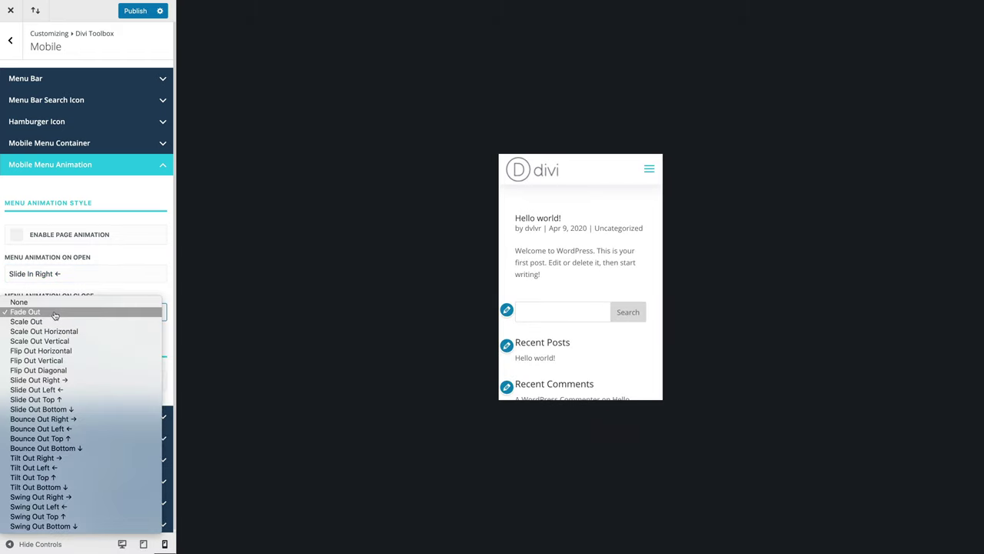
left_click(62, 420)
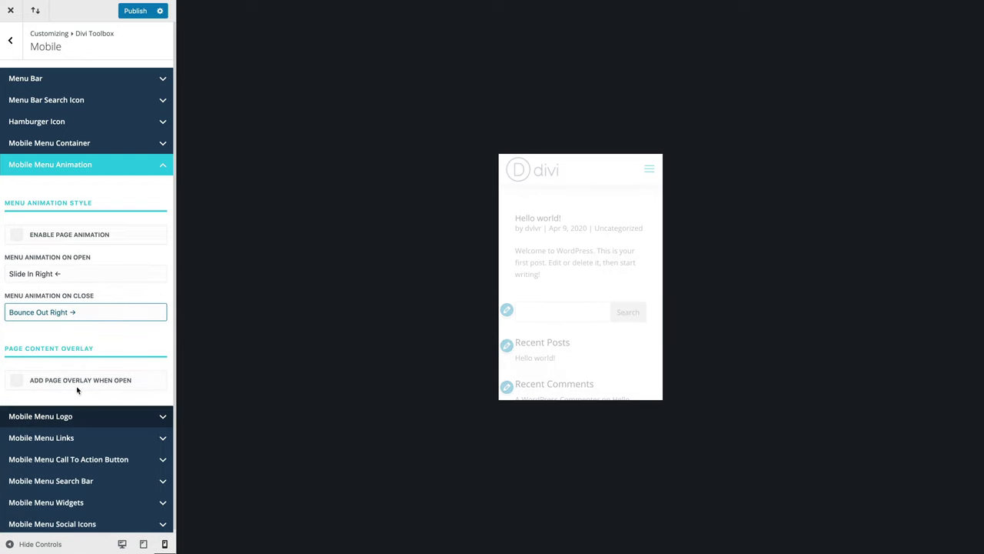
left_click(649, 175)
left_click(649, 174)
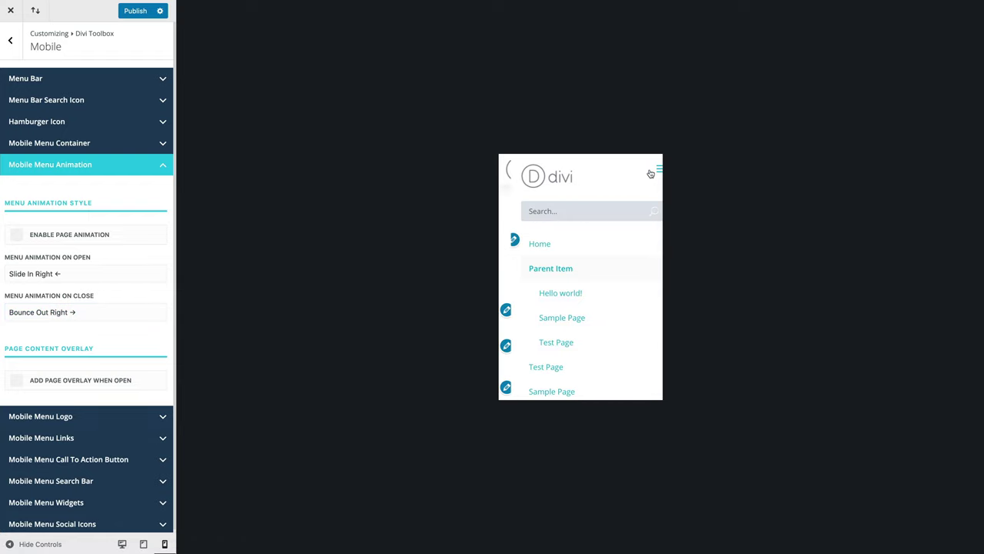
left_click(650, 172)
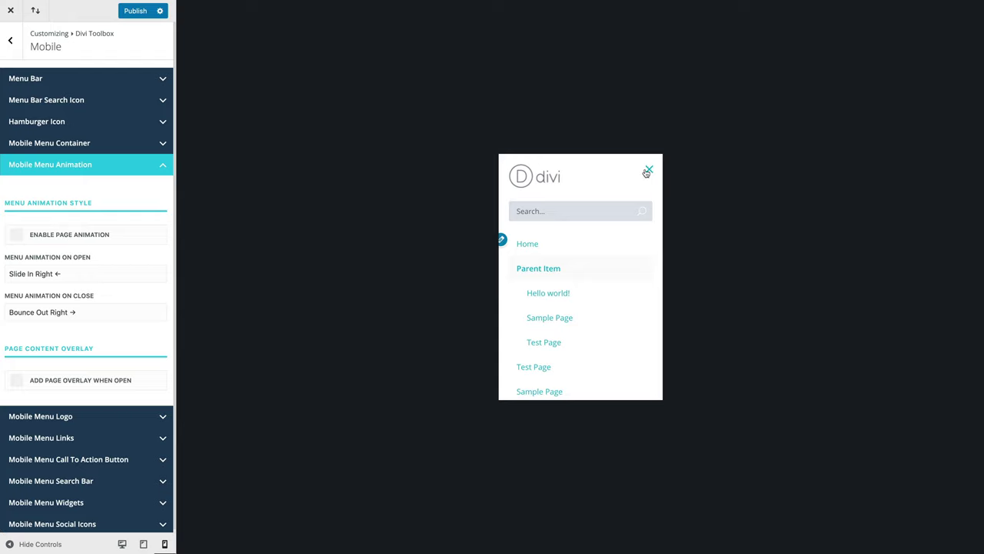
left_click(648, 171)
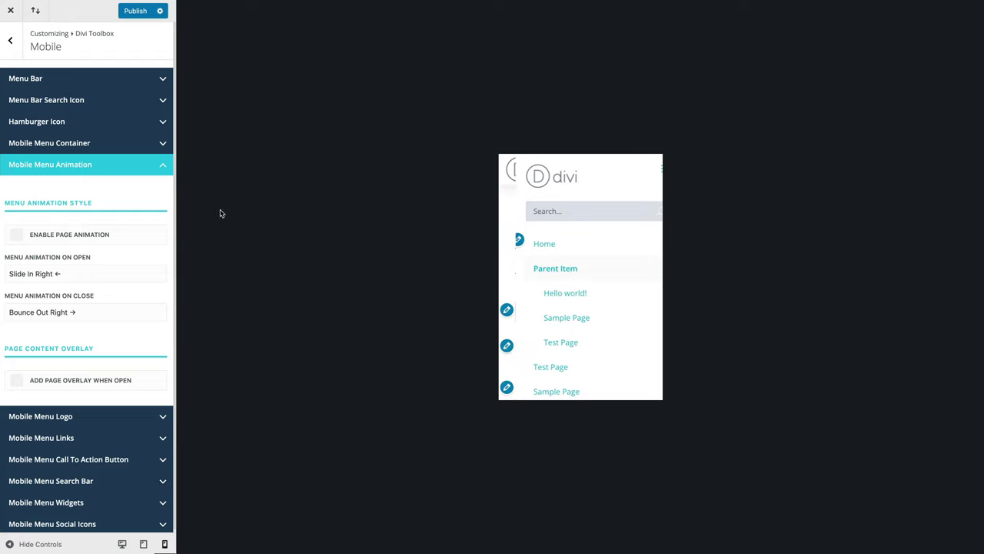
Step: Enable page animation, test the Slide In Left to Right type in the preview, and check the other available animation types
left_click(18, 236)
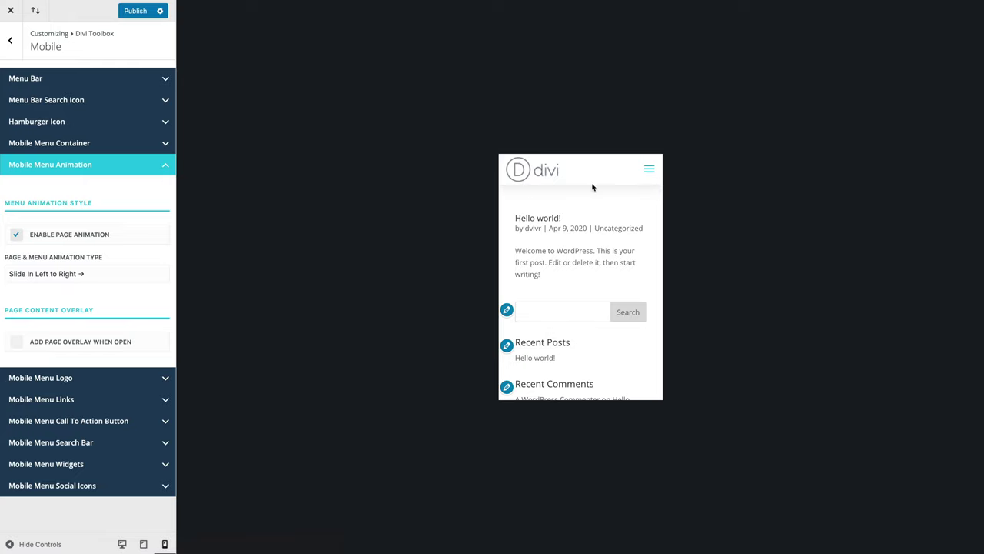
left_click(650, 171)
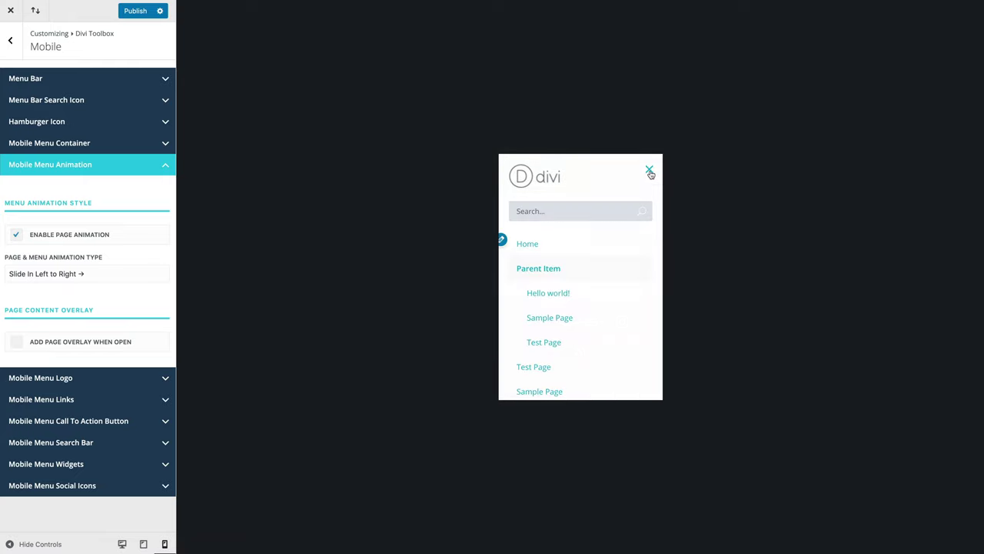
left_click(649, 172)
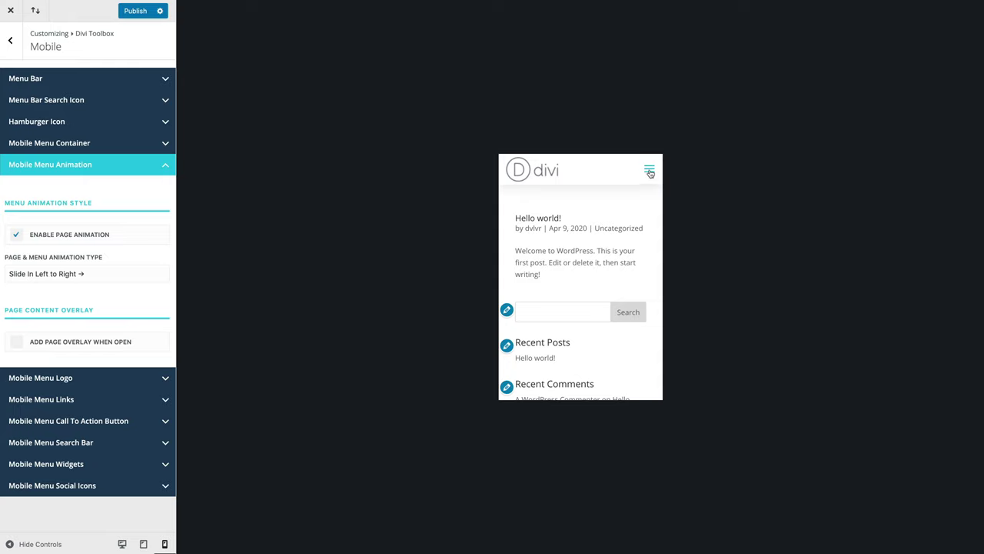
left_click(649, 171)
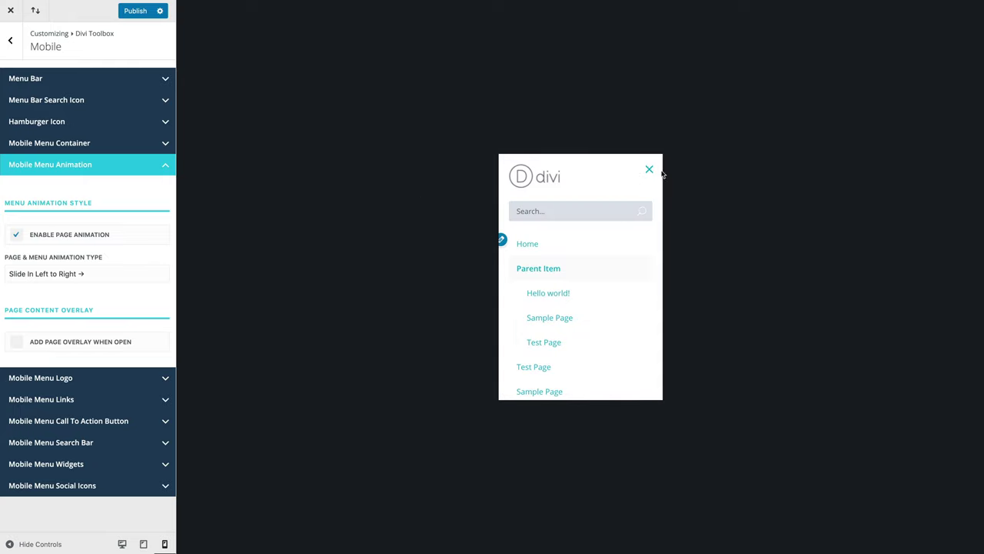
left_click(71, 275)
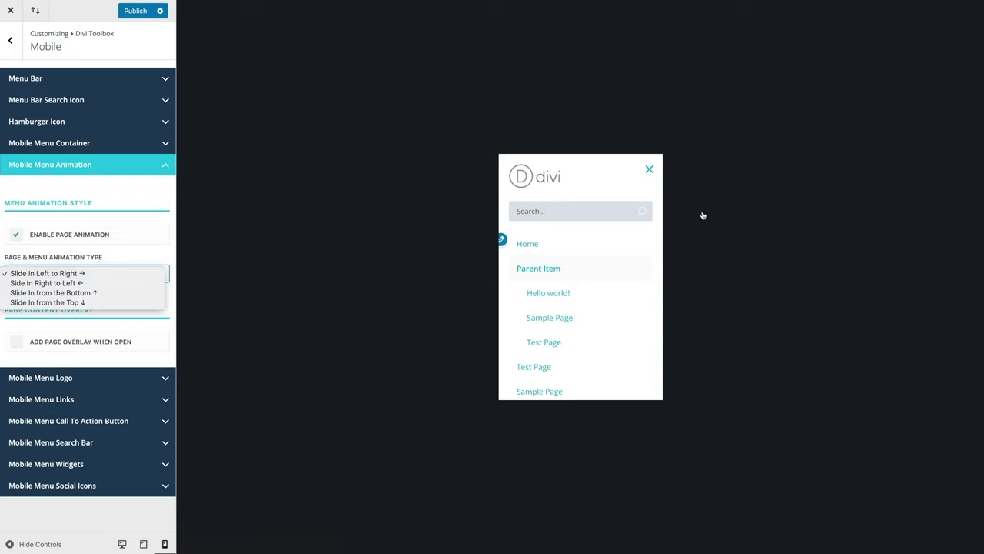
left_click(652, 171)
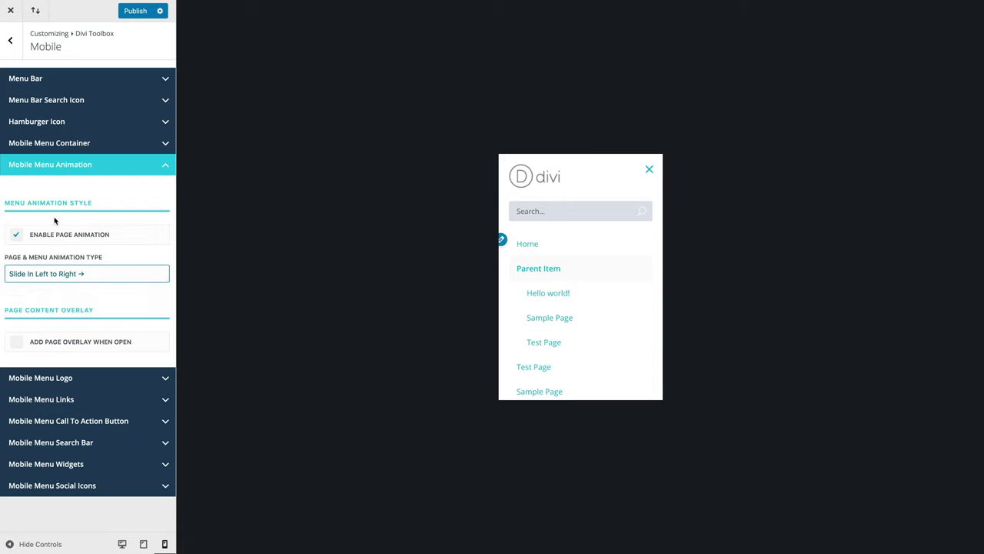
left_click(650, 170)
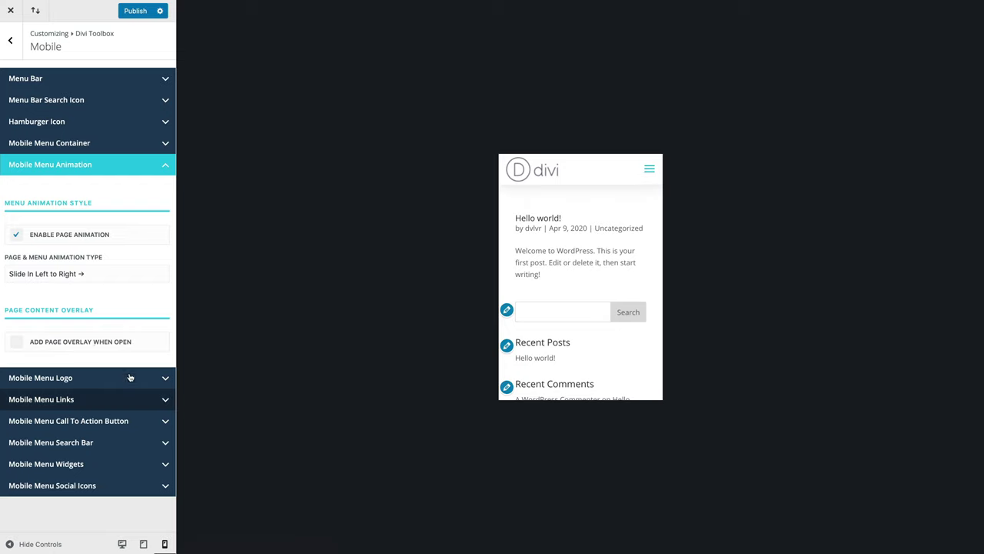
Step: Examine the Mobile Menu Logo settings and the Mobile Menu Links font, spacing, border, color and parent link options with the preview menu expanded
left_click(121, 165)
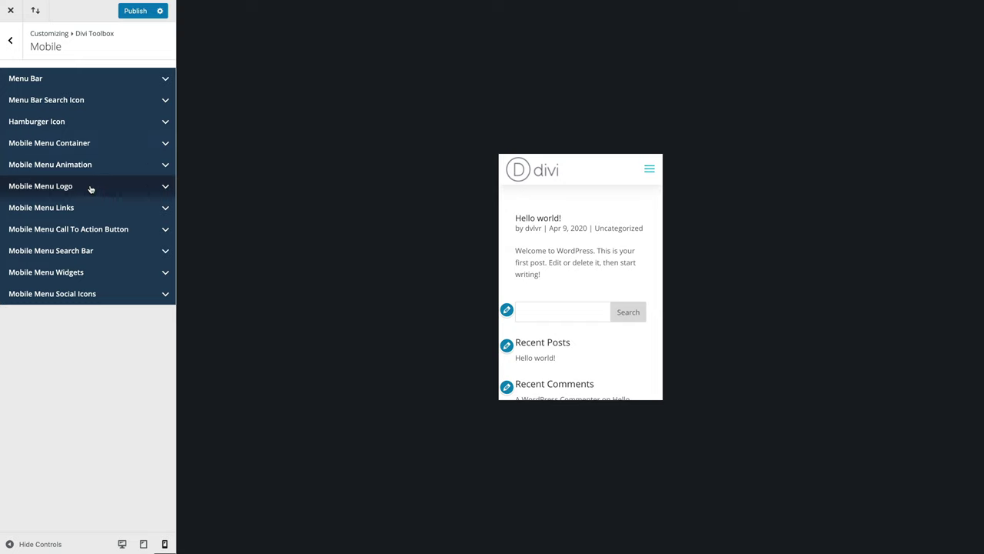
left_click(107, 187)
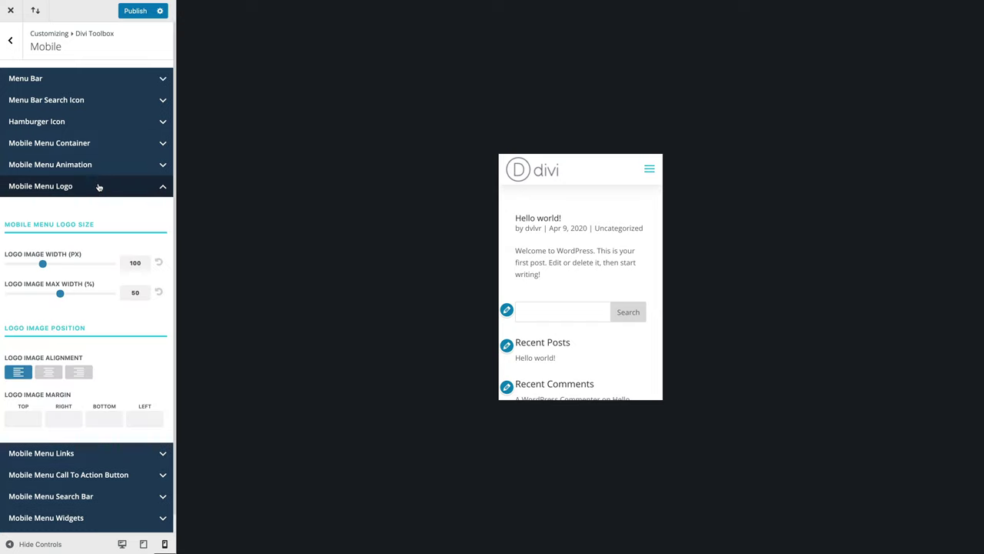
left_click(646, 174)
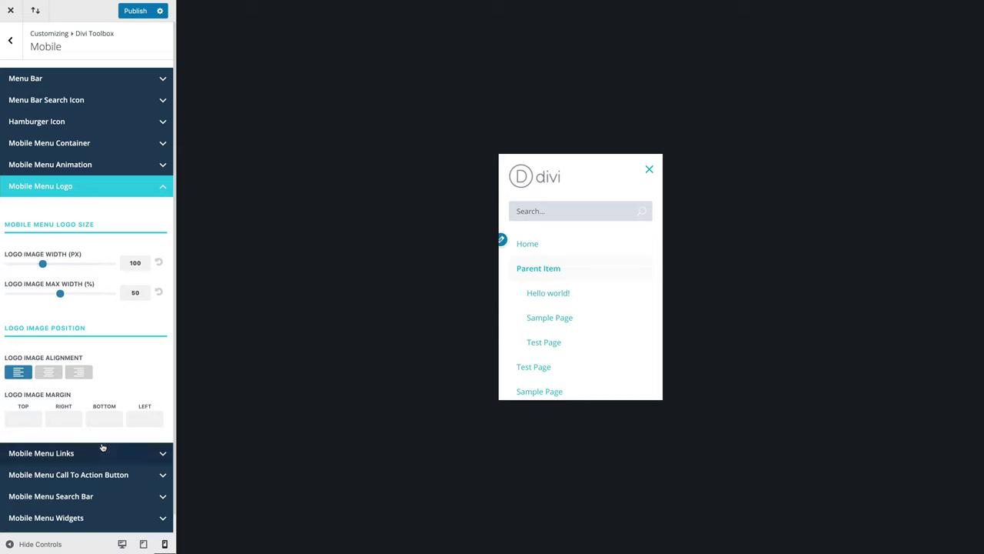
left_click(103, 454)
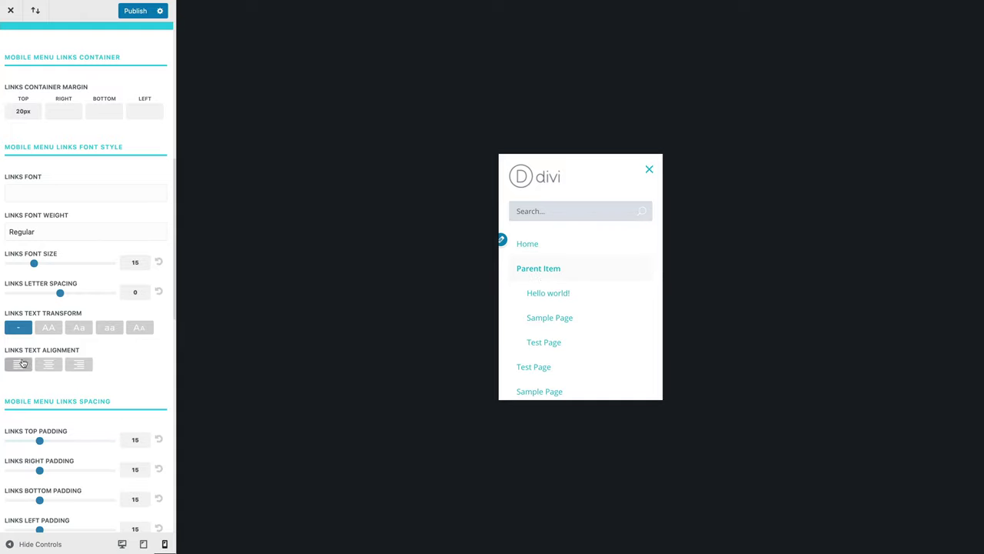
scroll(92, 336, "down", 5)
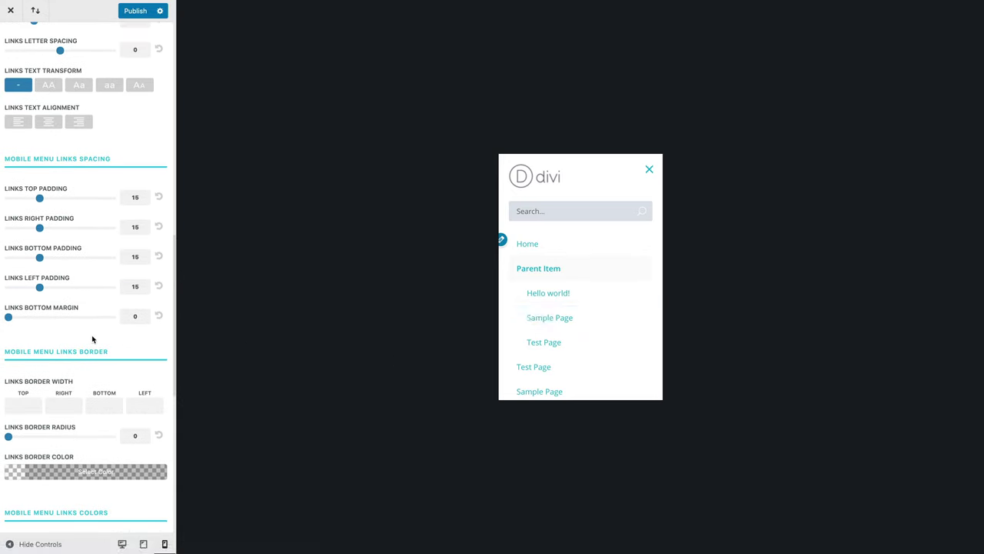
scroll(92, 335, "down", 6)
scroll(93, 336, "down", 3)
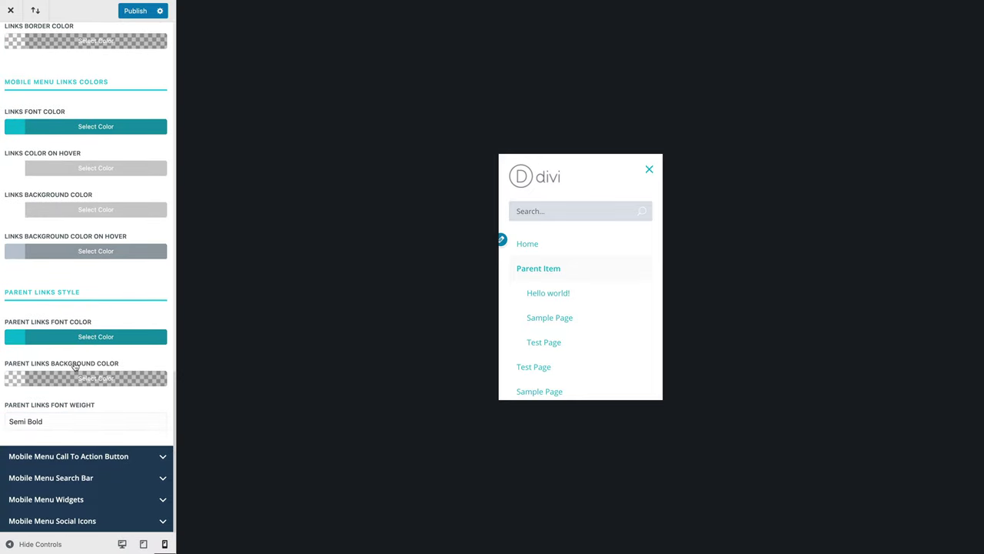
Step: Examine the Mobile Menu Call To Action Button sizing, font, color, border and shadow settings alongside the button in the preview
left_click(110, 458)
scroll(88, 378, "down", 7)
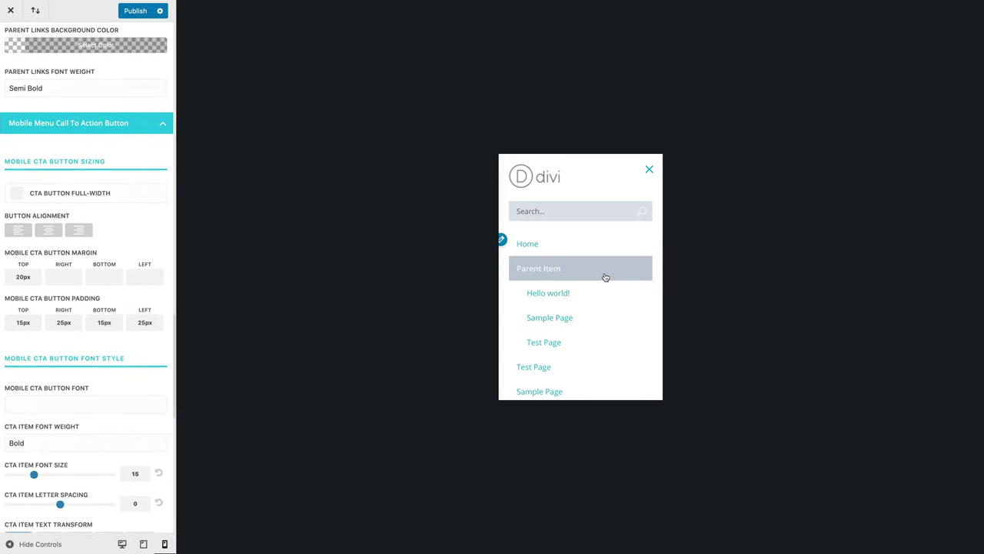
scroll(605, 277, "down", 5)
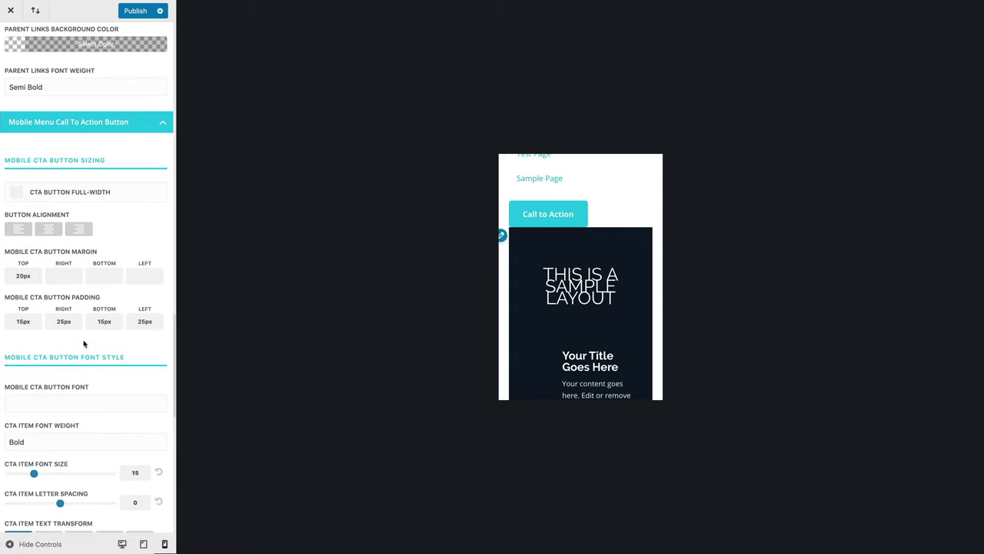
scroll(99, 375, "down", 13)
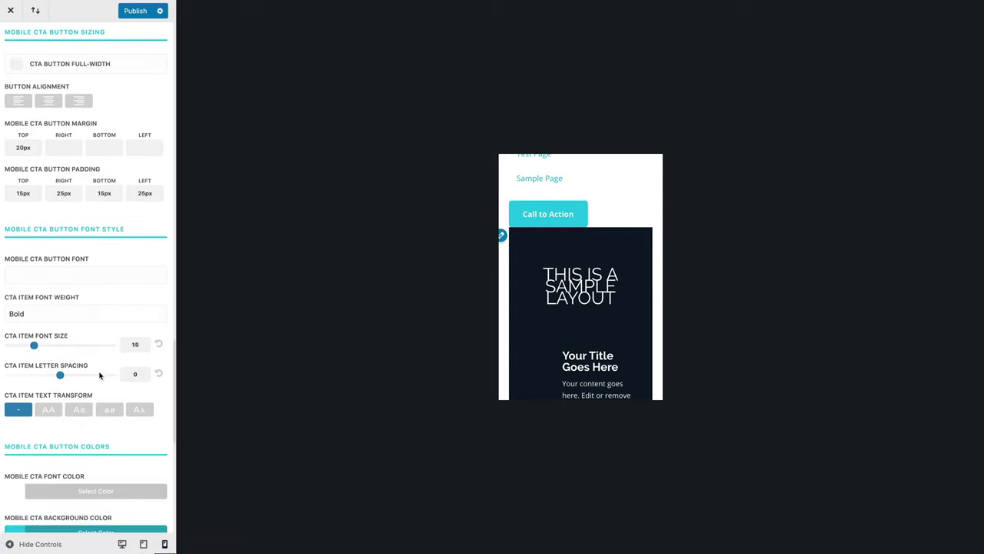
scroll(99, 375, "down", 1)
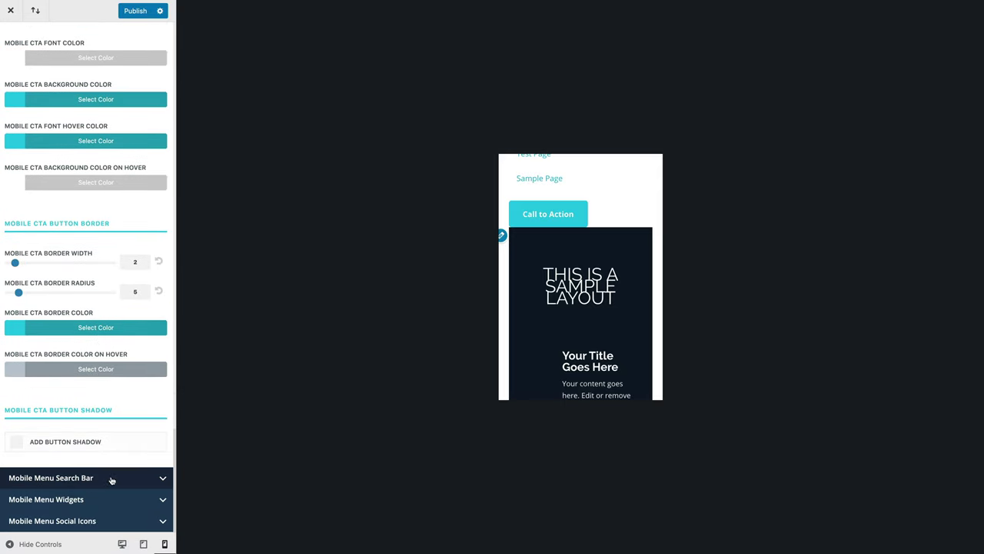
Step: Examine the Mobile Menu Search Bar placement, size, input field, font, focus and icon settings alongside the search bar in the preview
scroll(616, 195, "up", 3)
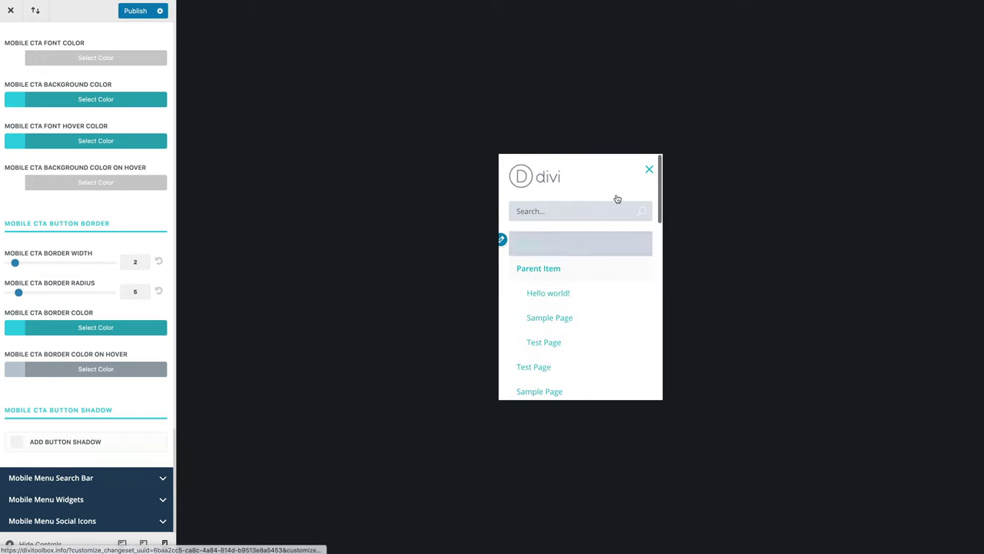
left_click(103, 478)
scroll(103, 450, "down", 10)
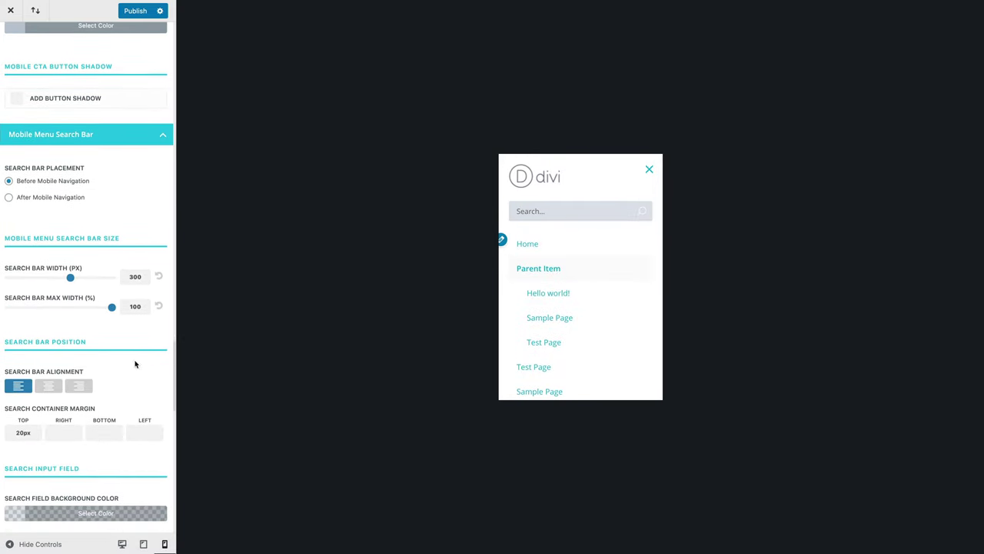
scroll(79, 319, "down", 15)
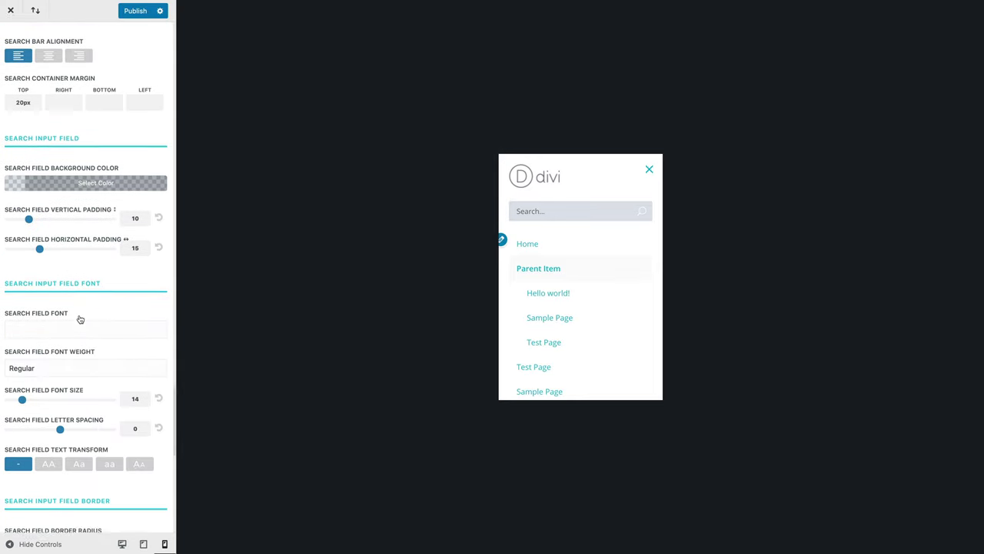
scroll(80, 319, "down", 12)
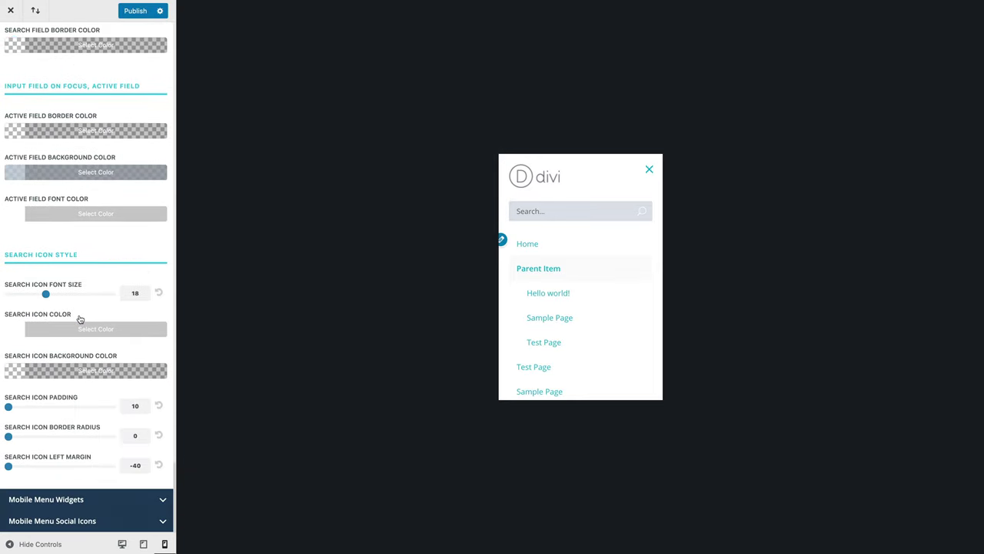
Step: Examine the Mobile Menu Widgets container and title settings and view the widget layout in the preview menu
left_click(128, 502)
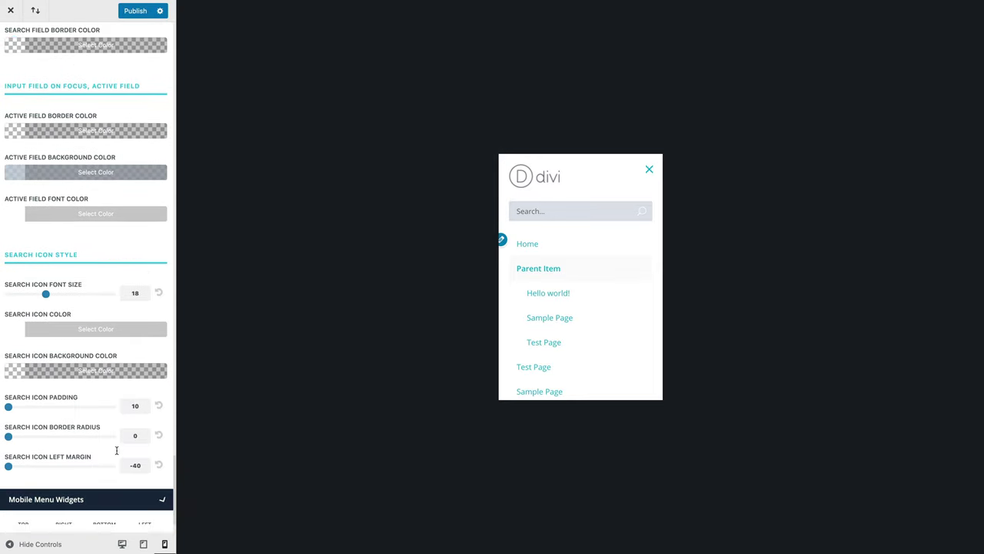
scroll(117, 453, "down", 8)
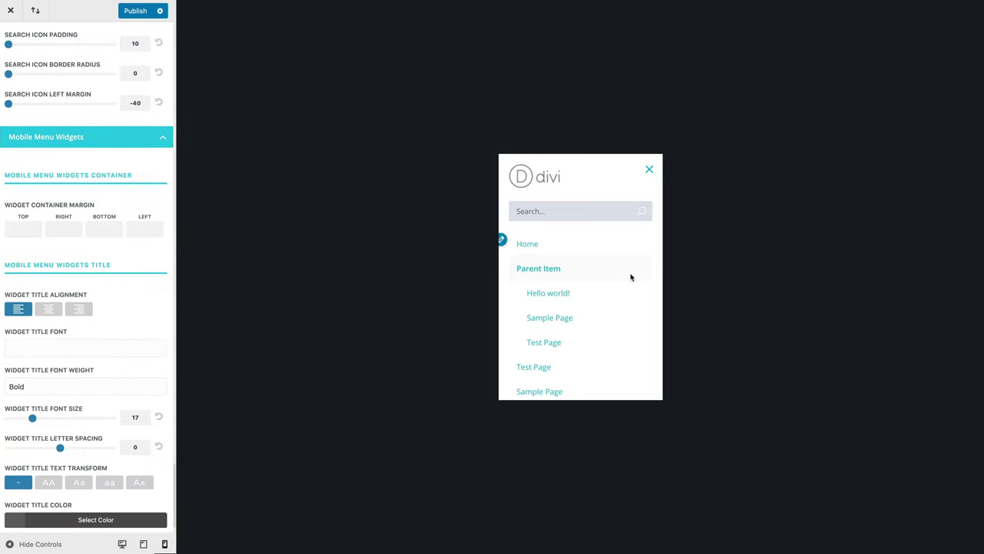
scroll(599, 265, "down", 5)
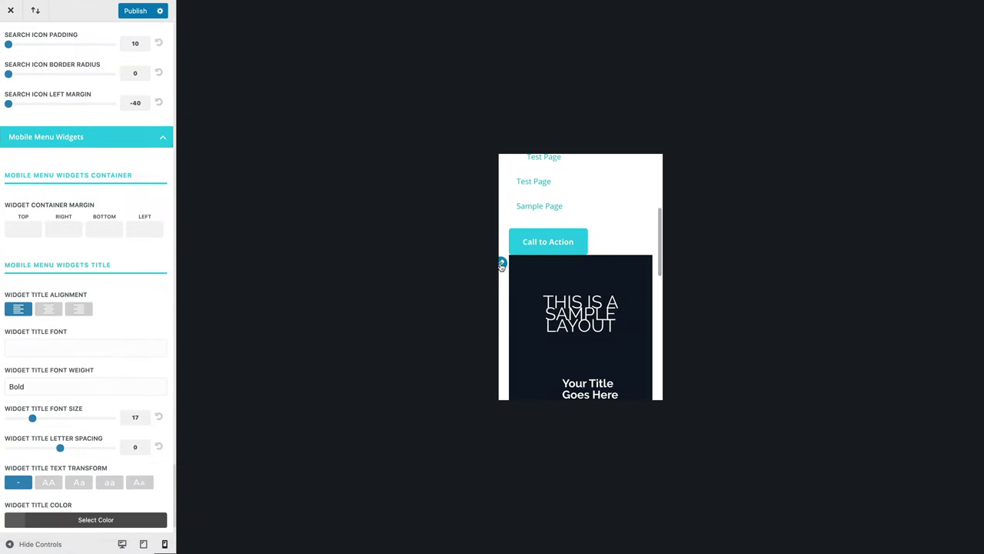
Step: Add a Text widget to the After Mobile Menu area and remove the Custom HTML widget holding the layout shortcode
left_click(501, 263)
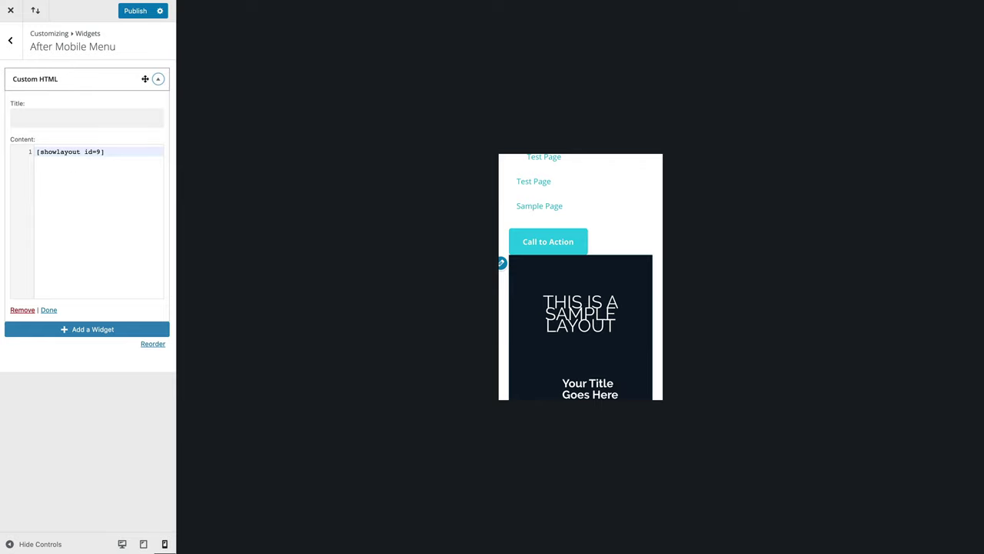
left_click(144, 79)
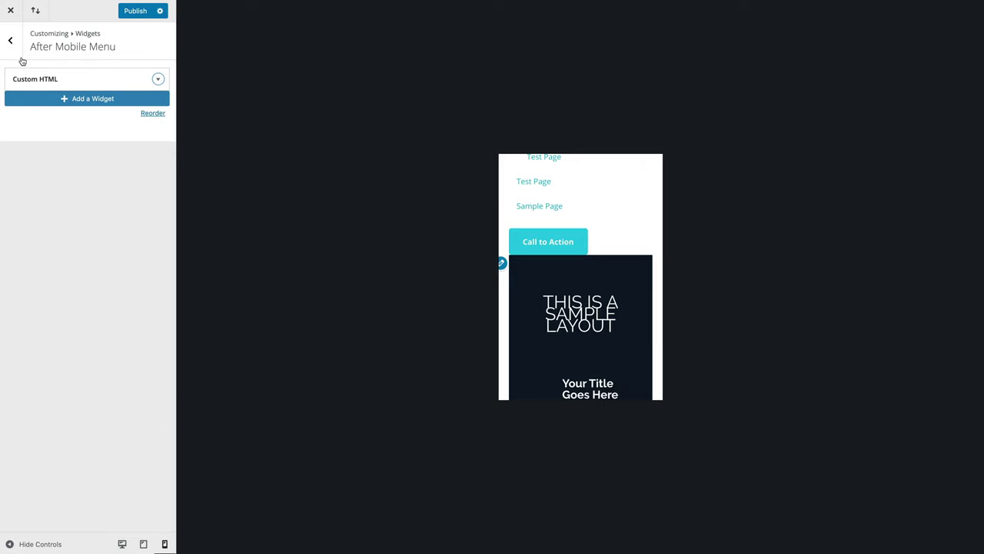
left_click(15, 46)
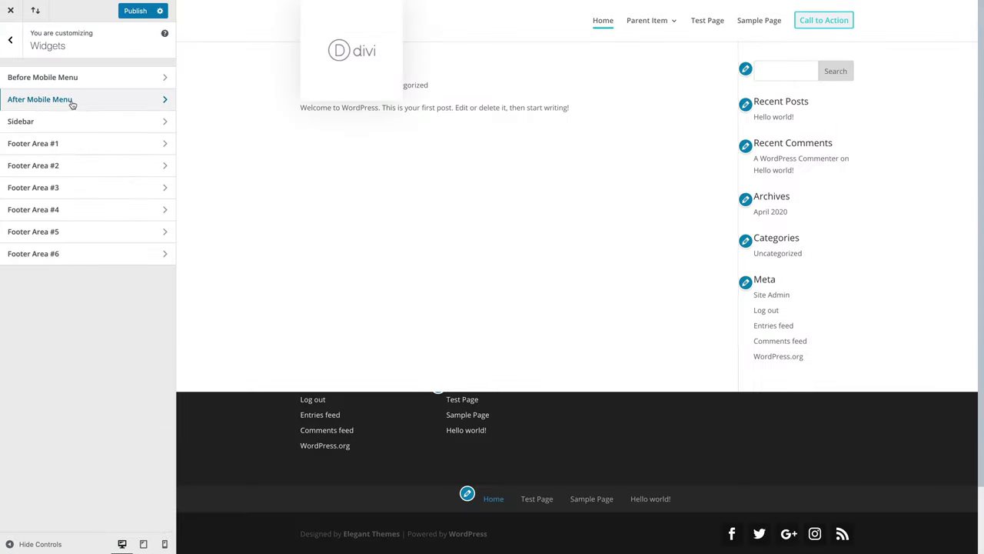
left_click(86, 100)
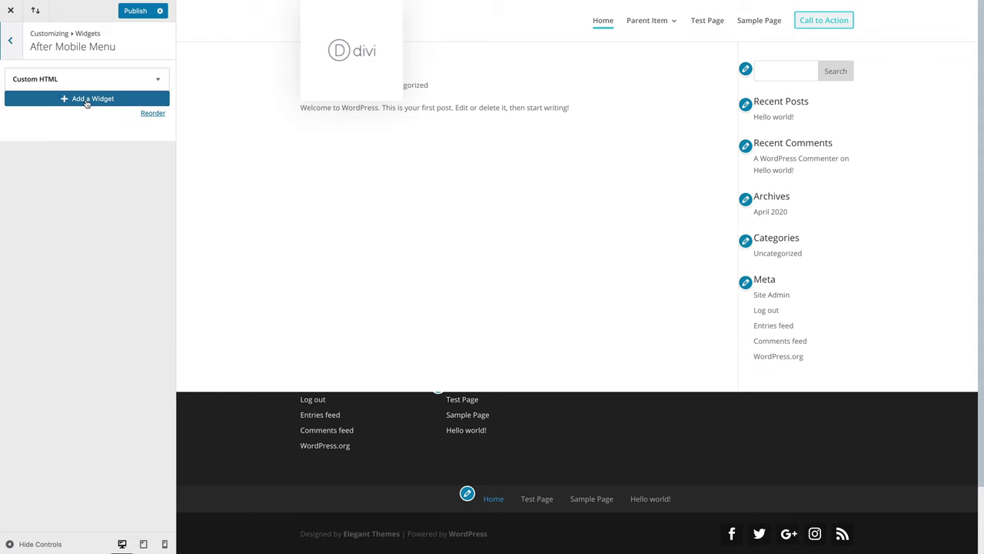
left_click(87, 100)
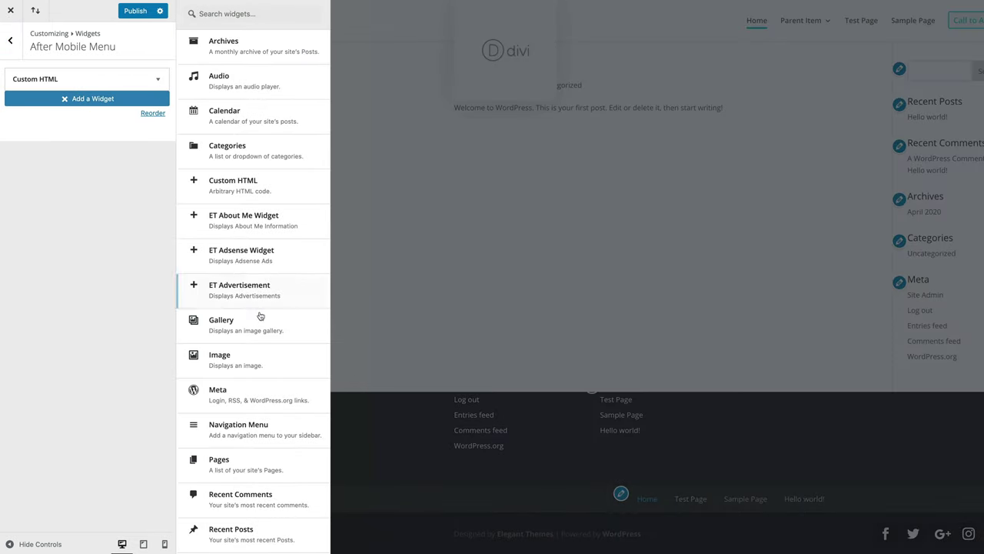
scroll(256, 435, "down", 3)
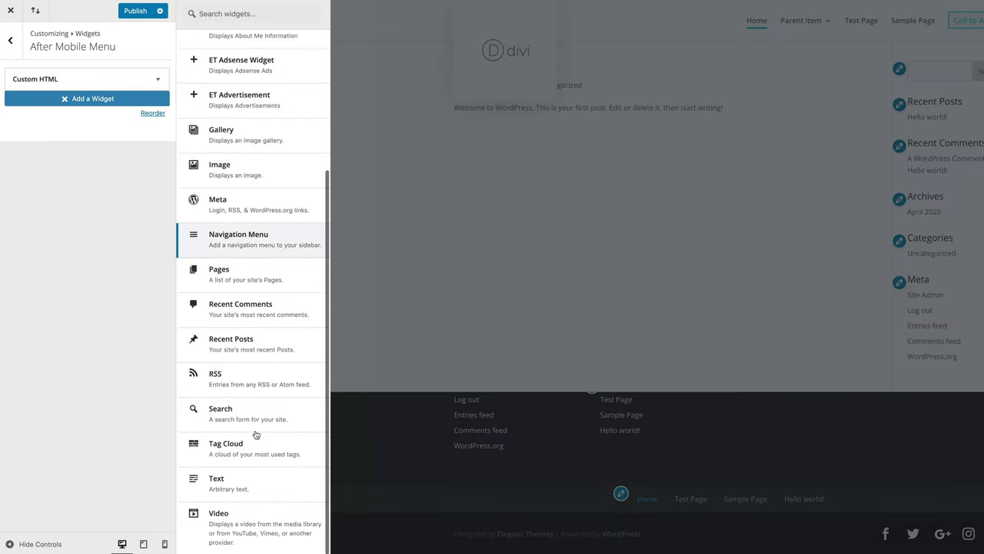
left_click(251, 488)
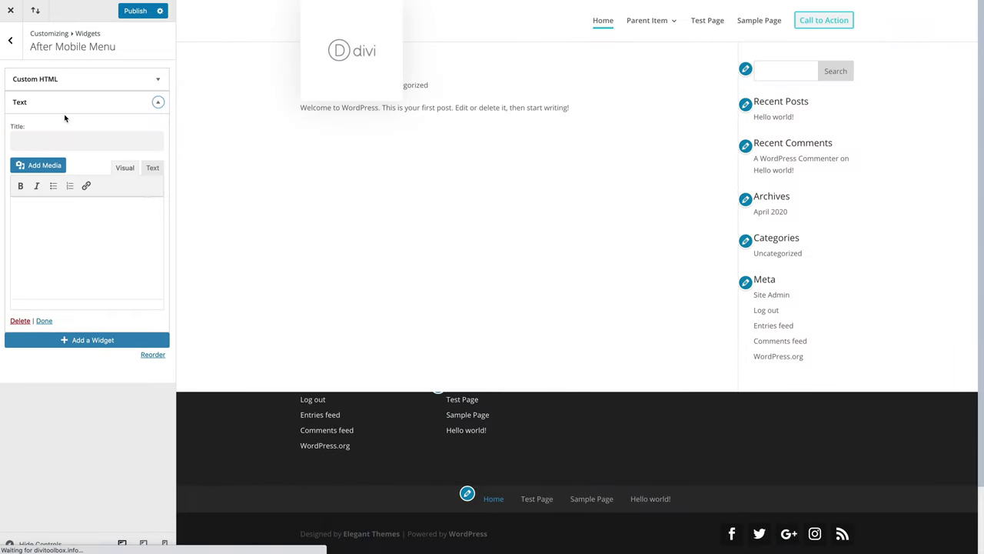
left_click(157, 78)
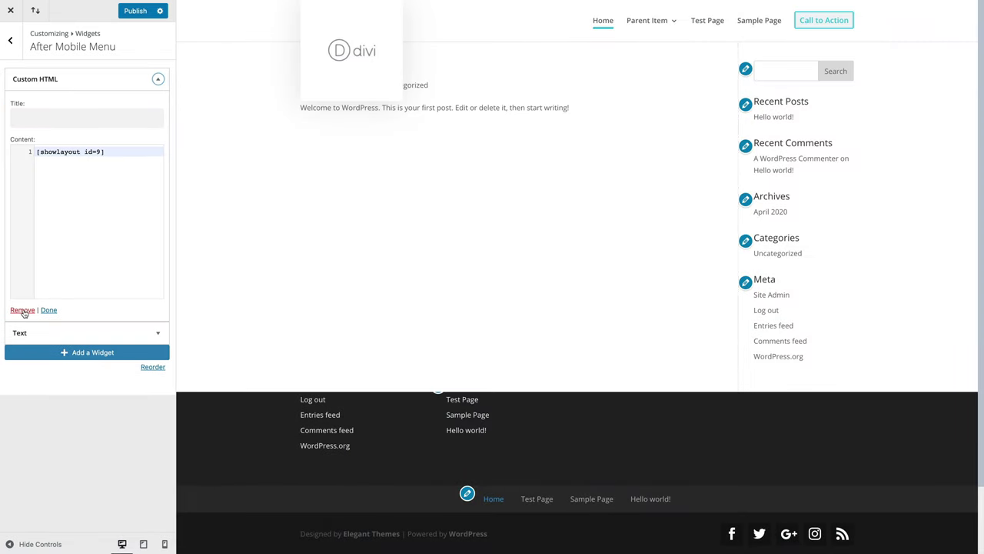
left_click(22, 310)
Step: Title the Text widget "Sample Title" and enter the content "This is a message inside the mobile menu!"
left_click(158, 78)
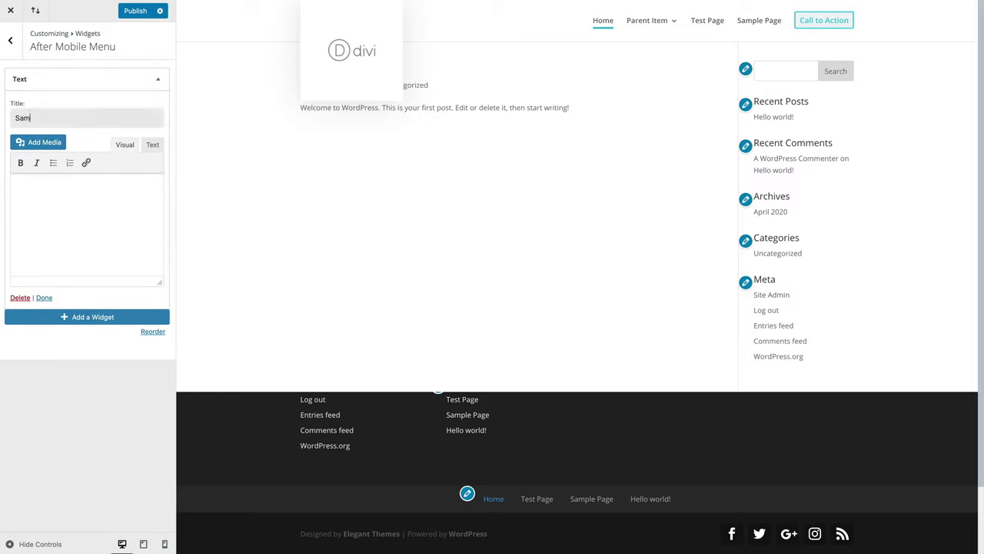
left_click(34, 192)
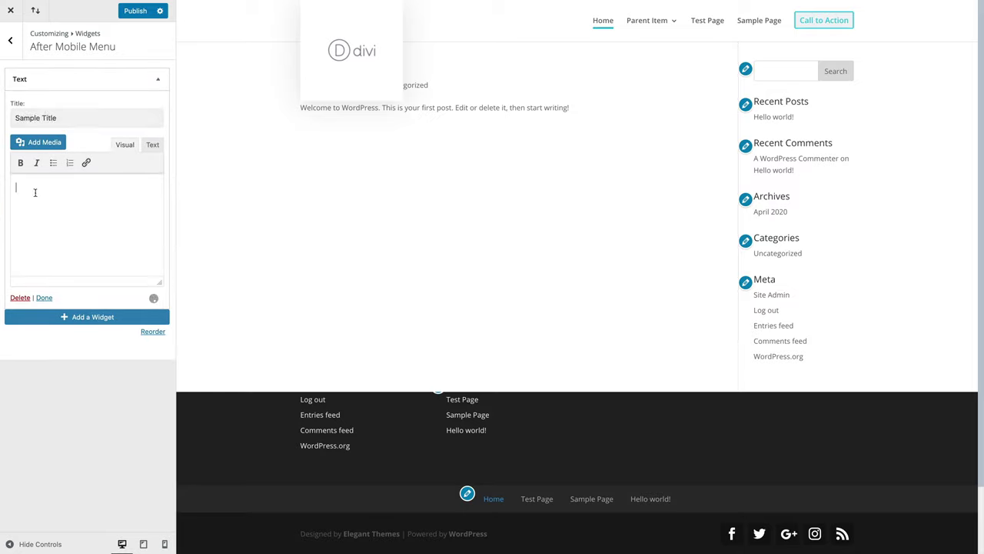
type("This is a message inside the mob")
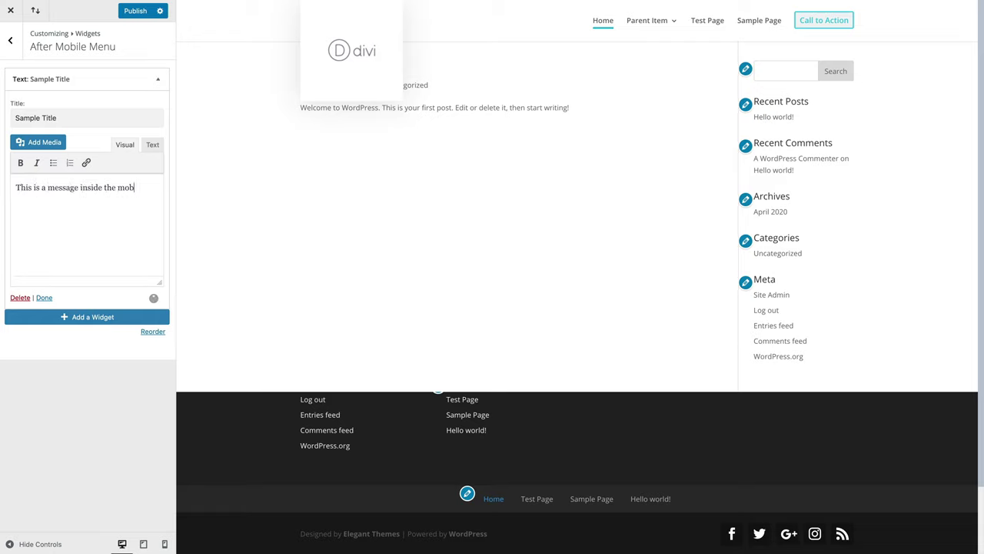
type("ile menu!")
Step: Return to the Divi Toolbox Mobile customizer section and check the text widget in the preview menu
left_click(18, 51)
left_click(16, 49)
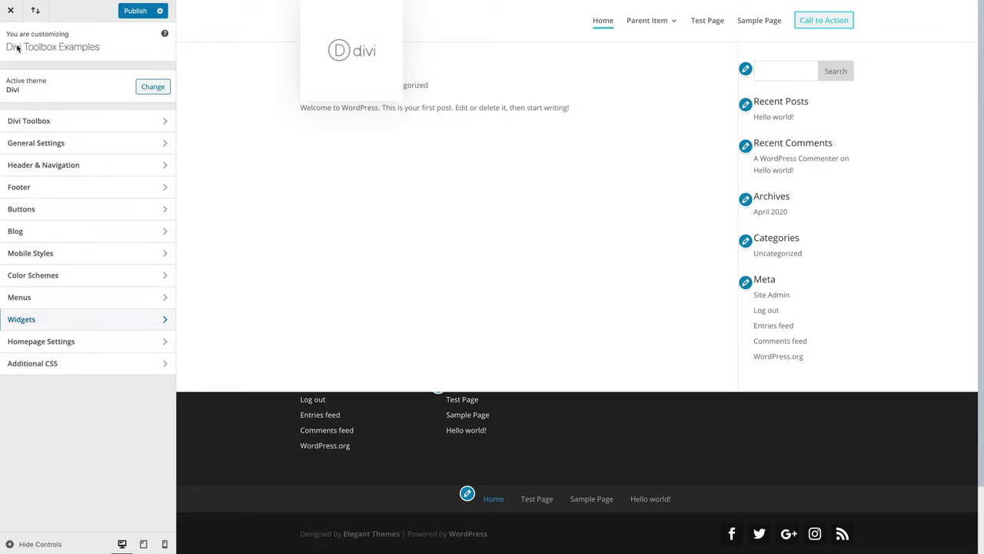
left_click(55, 125)
left_click(57, 190)
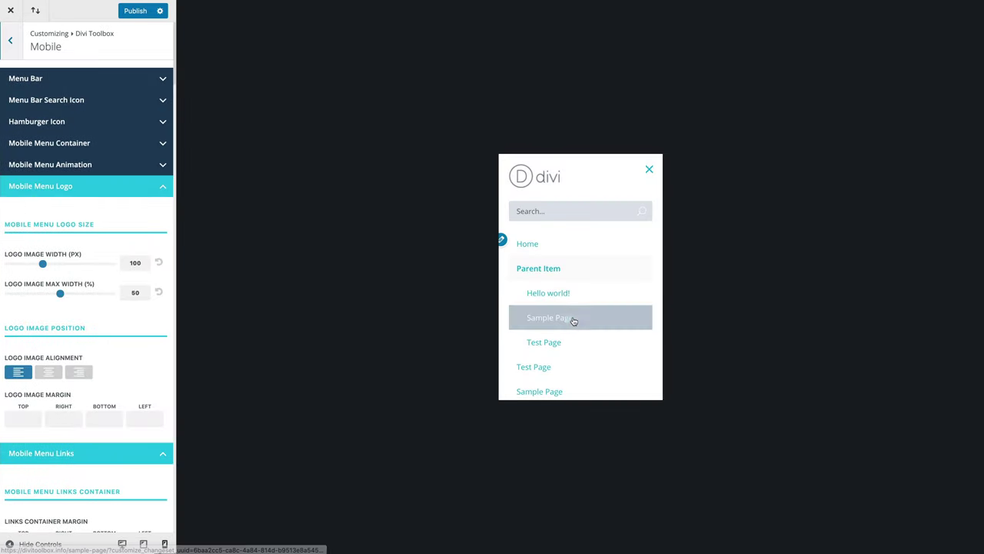
scroll(569, 321, "down", 3)
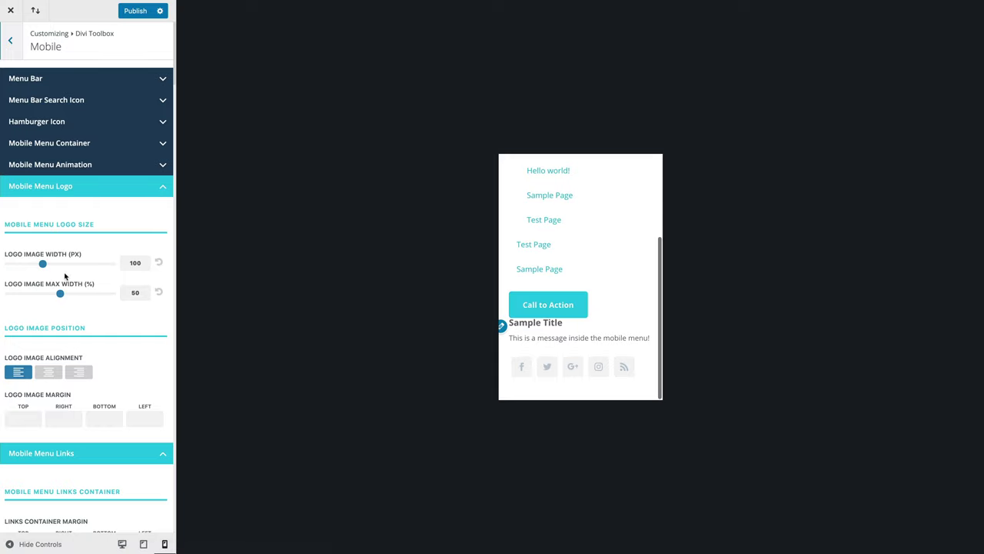
Step: Collapse the Links, Call To Action Button and Search Bar sections and examine the Mobile Menu Widgets margin and title styling options
scroll(105, 363, "down", 5)
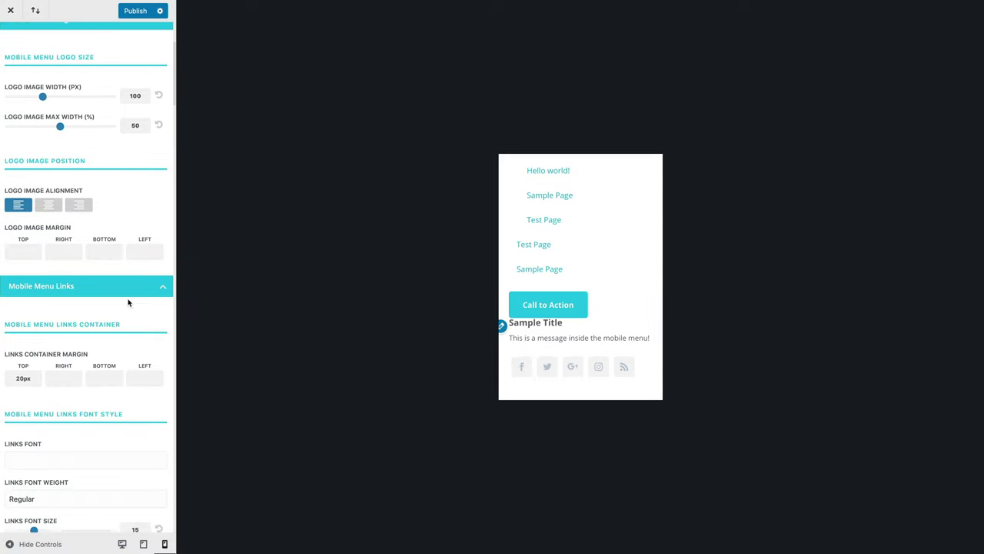
left_click(131, 292)
left_click(131, 312)
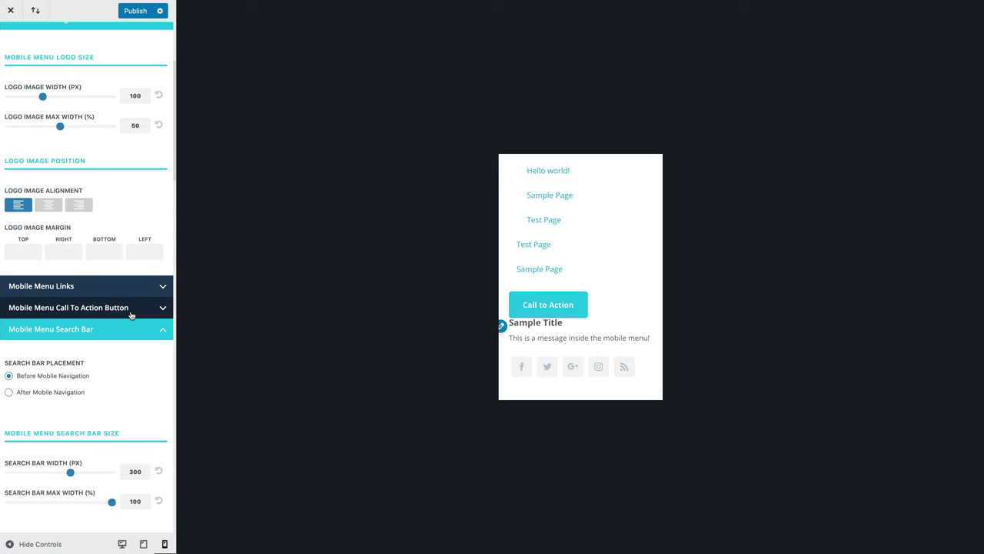
left_click(127, 331)
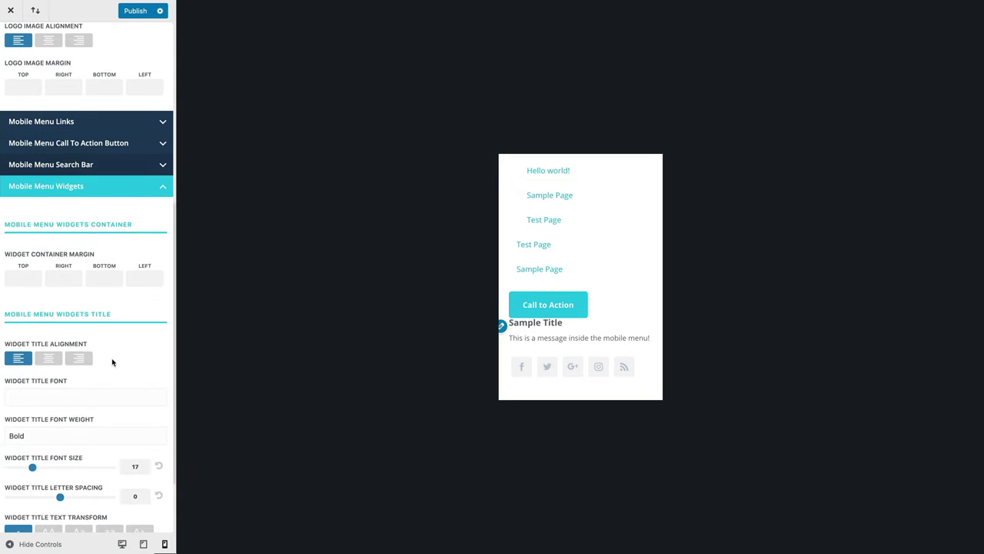
scroll(111, 362, "down", 2)
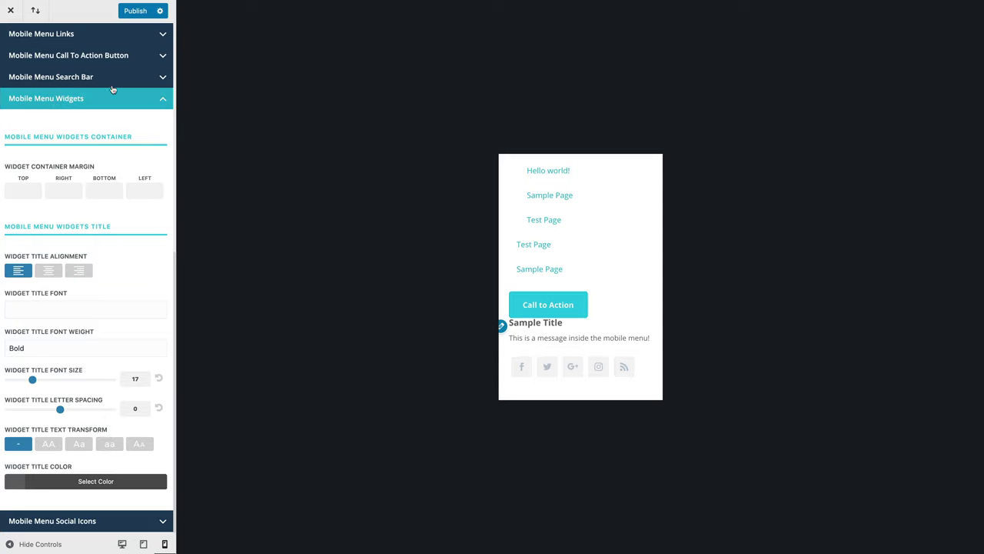
Step: Collapse the widget settings and examine the Mobile Menu Social Icons alignment, style, size and hover options alongside the preview
left_click(131, 100)
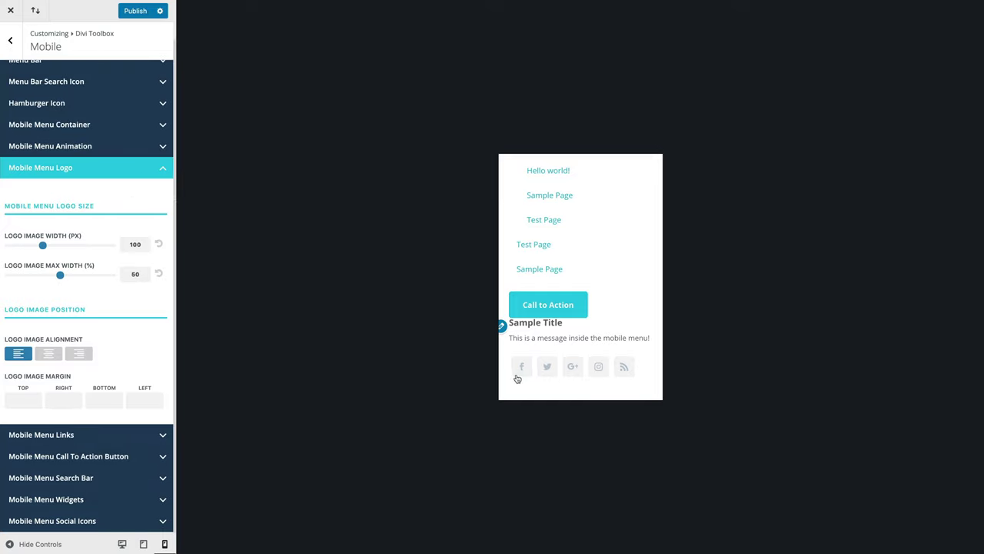
left_click(81, 521)
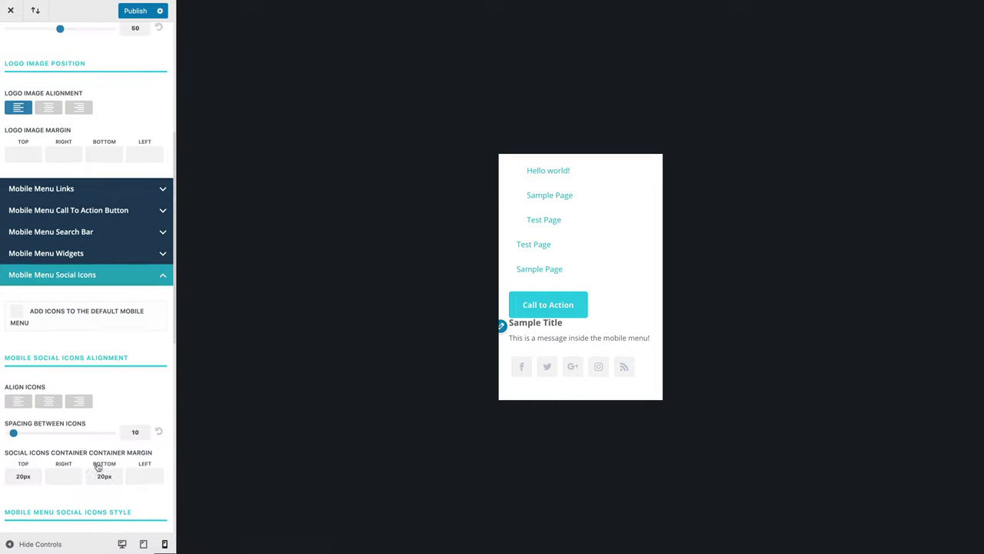
scroll(85, 393, "down", 3)
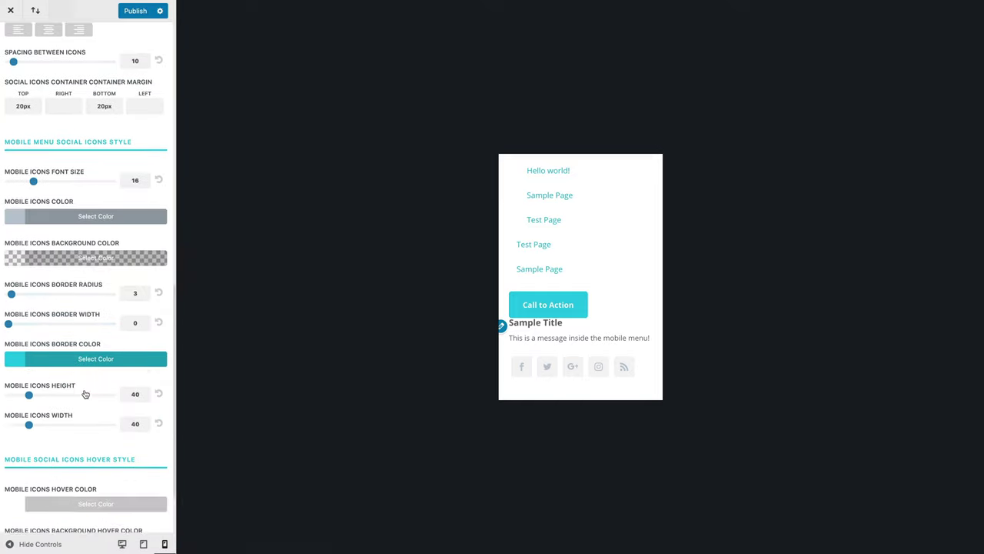
scroll(85, 394, "down", 2)
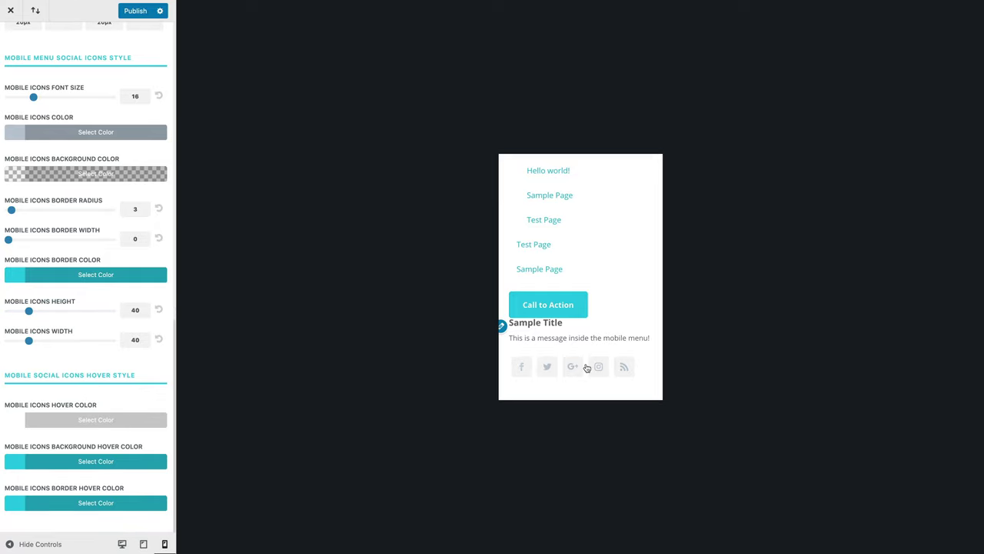
Step: Switch to the Divi Toolbox settings page, turn on Use Custom Menu Trigger for the separate mobile menu, and save the settings
scroll(605, 293, "up", 3)
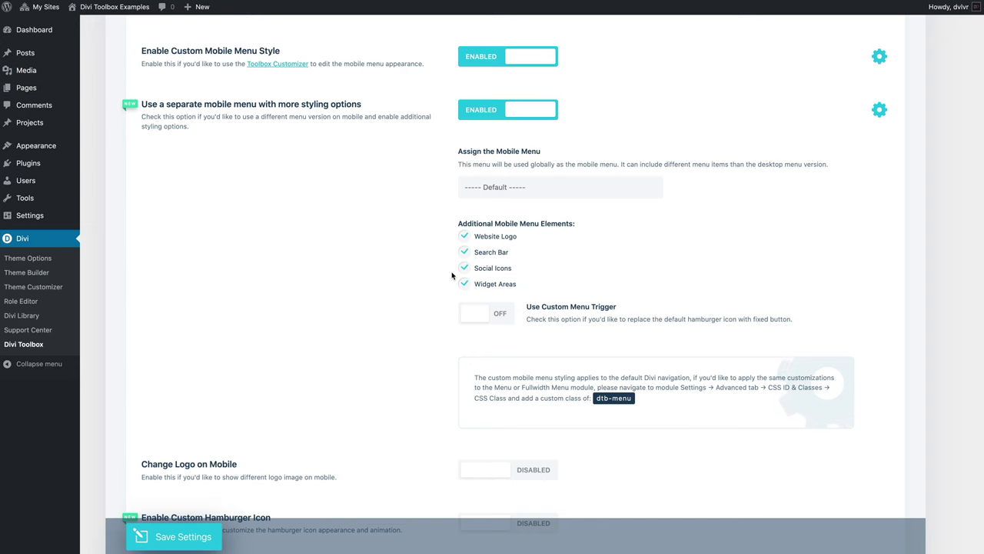
scroll(452, 275, "down", 1)
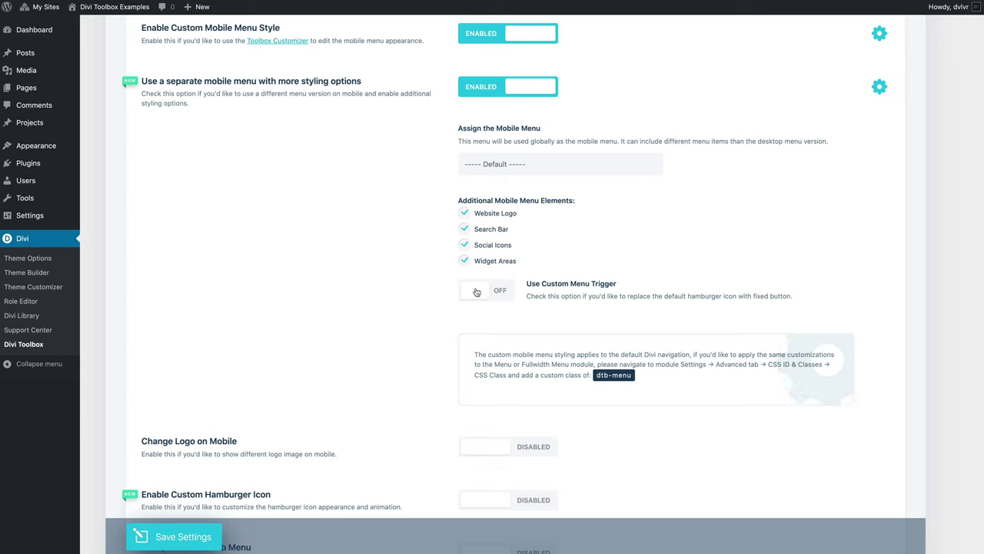
left_click(494, 295)
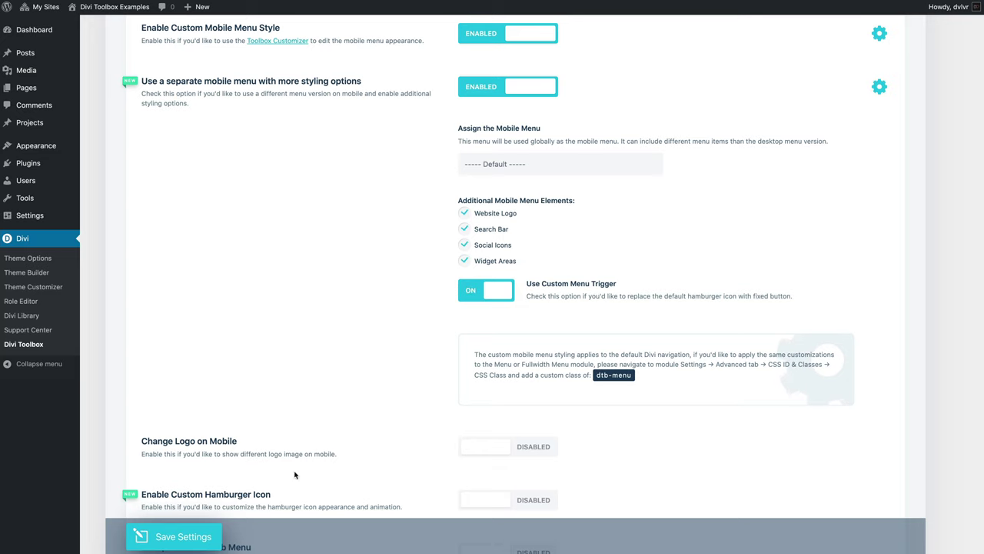
left_click(198, 539)
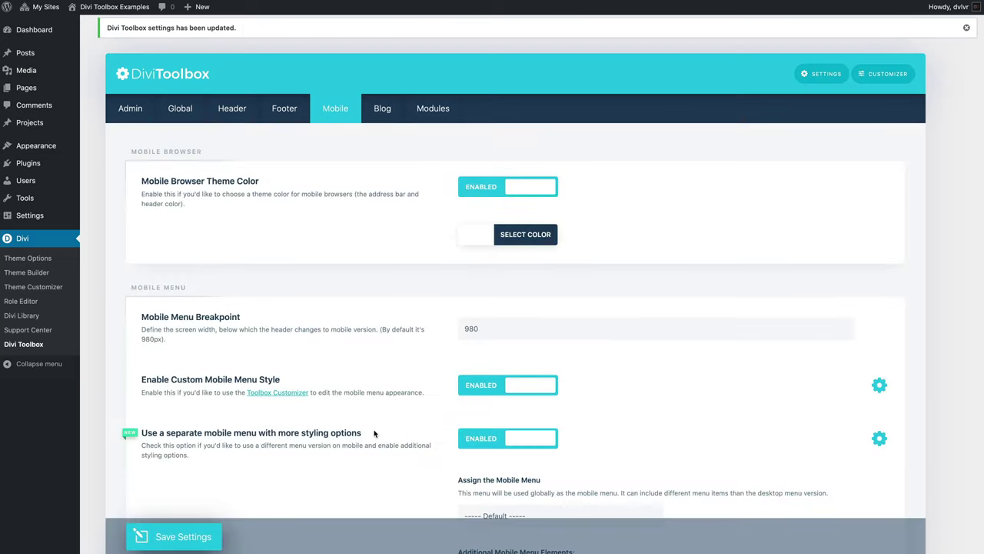
Step: Enable the custom hamburger icon, choose the second click effect in the second row, and save the Divi Toolbox settings
scroll(375, 462, "down", 7)
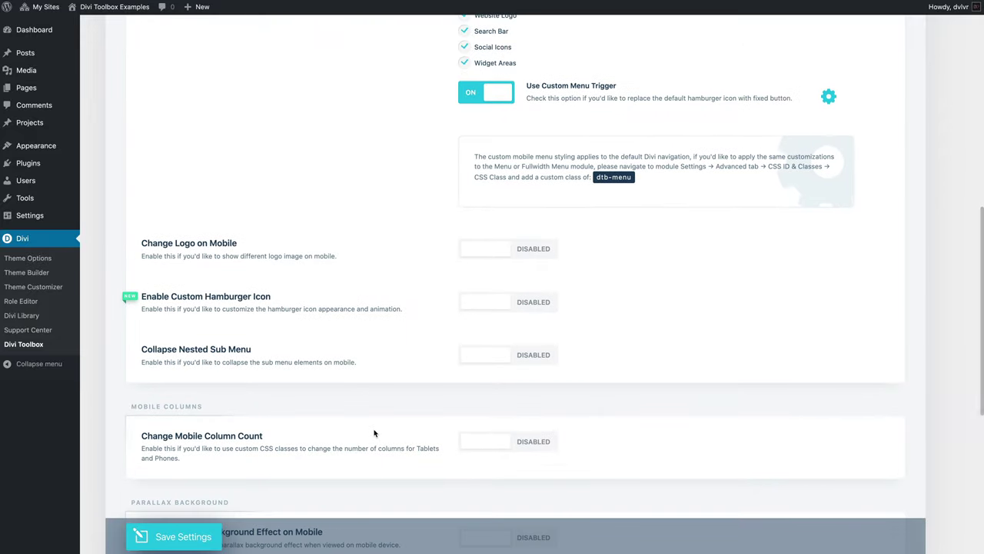
left_click(486, 300)
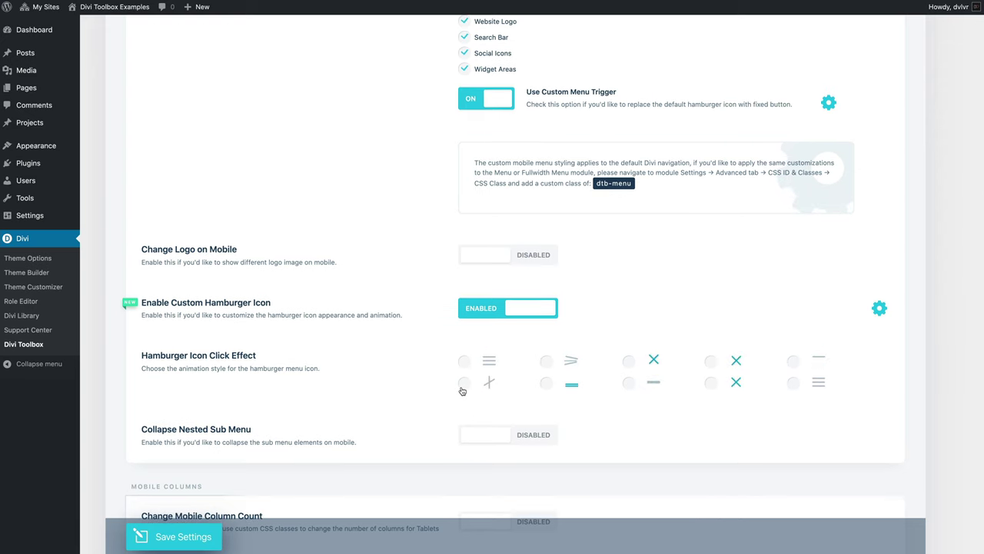
left_click(546, 383)
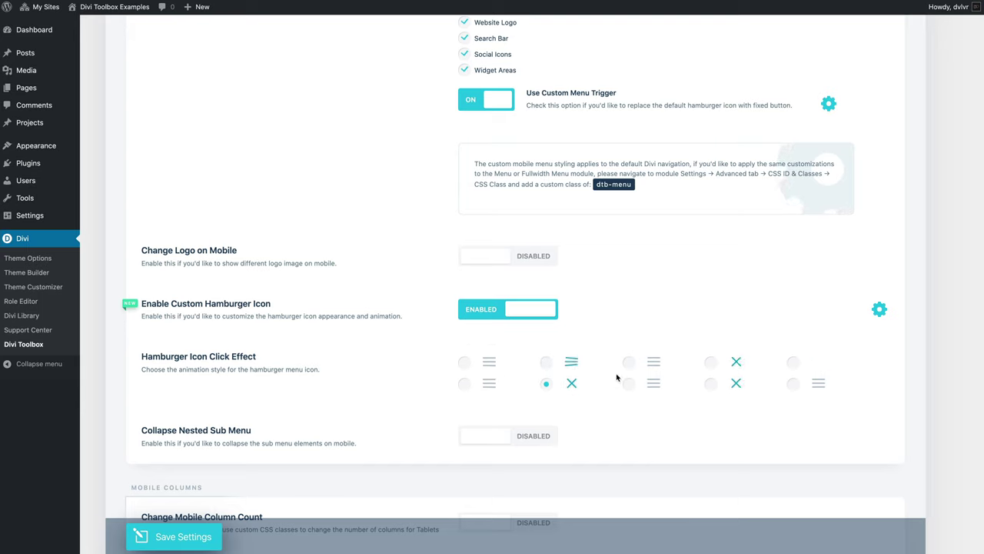
left_click(183, 537)
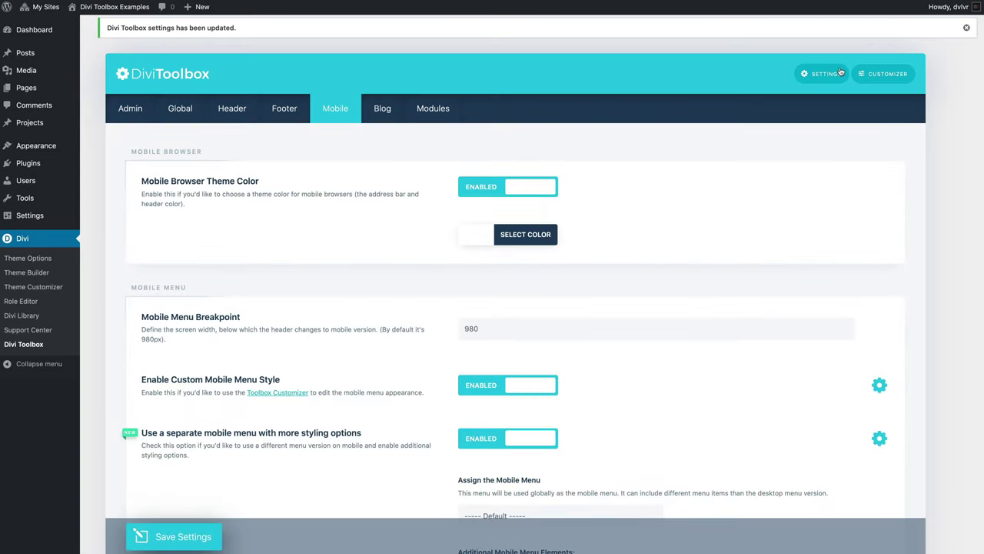
Step: Open the Divi Toolbox customizer's Mobile section and test the fixed menu trigger in the phone preview while scrolled down the page
left_click(885, 73)
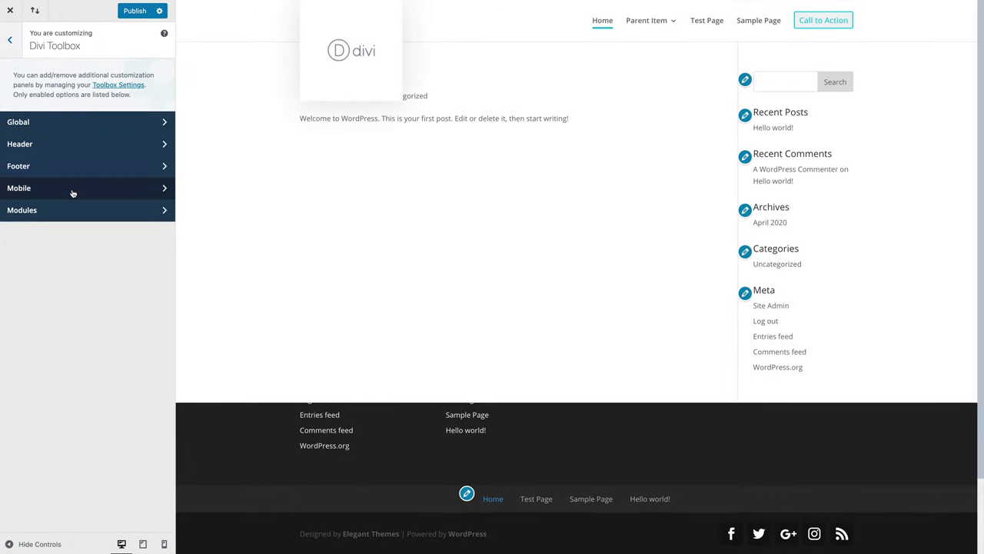
left_click(103, 189)
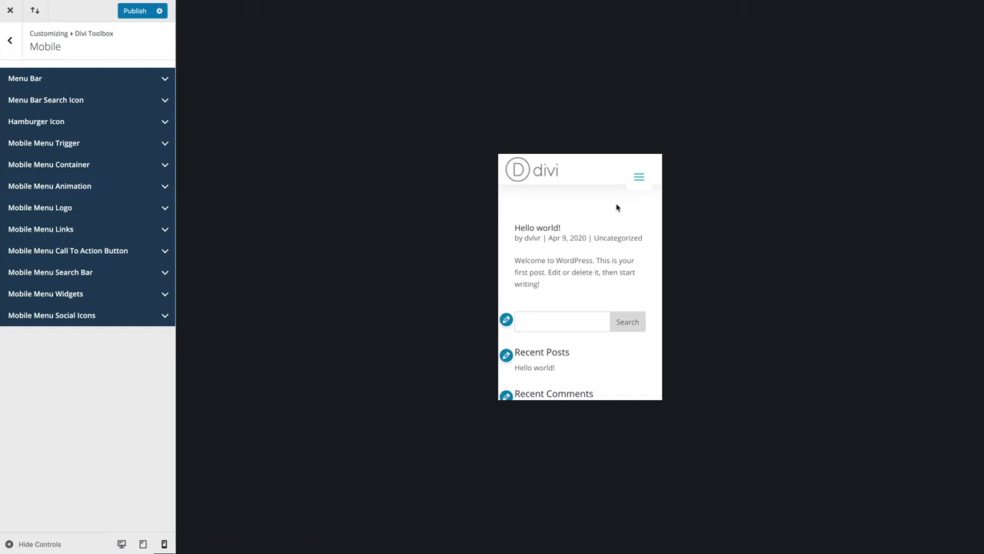
scroll(618, 207, "down", 6)
left_click(639, 178)
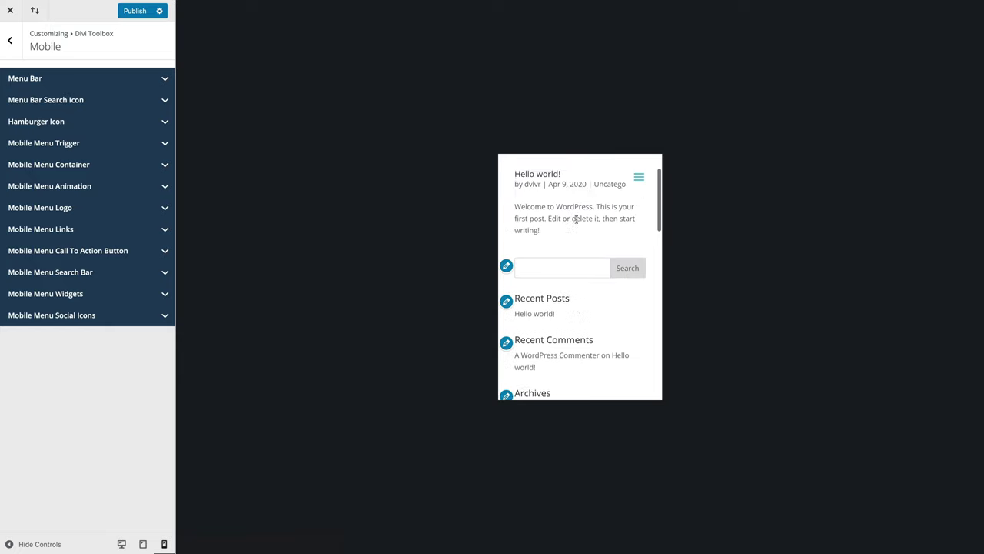
scroll(576, 221, "down", 5)
left_click(640, 180)
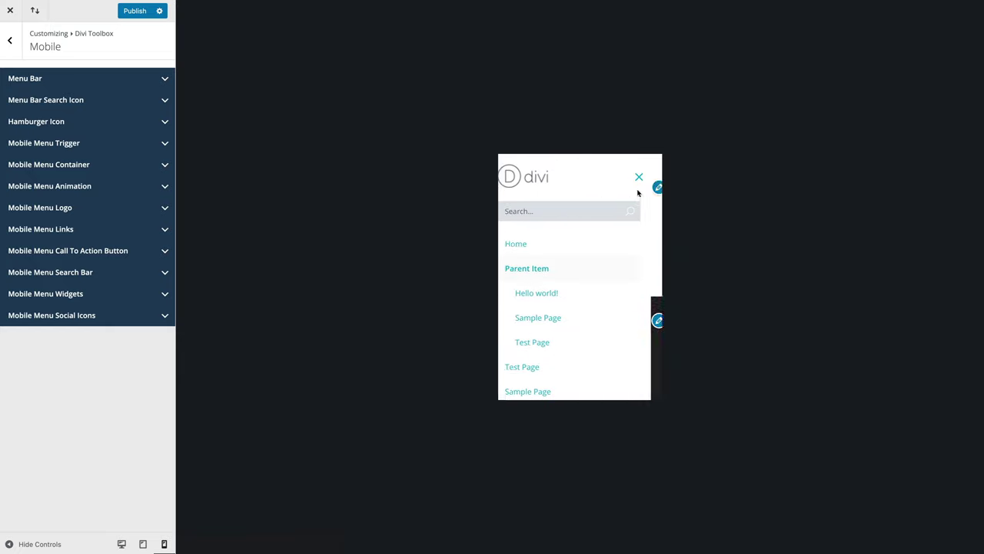
left_click(637, 179)
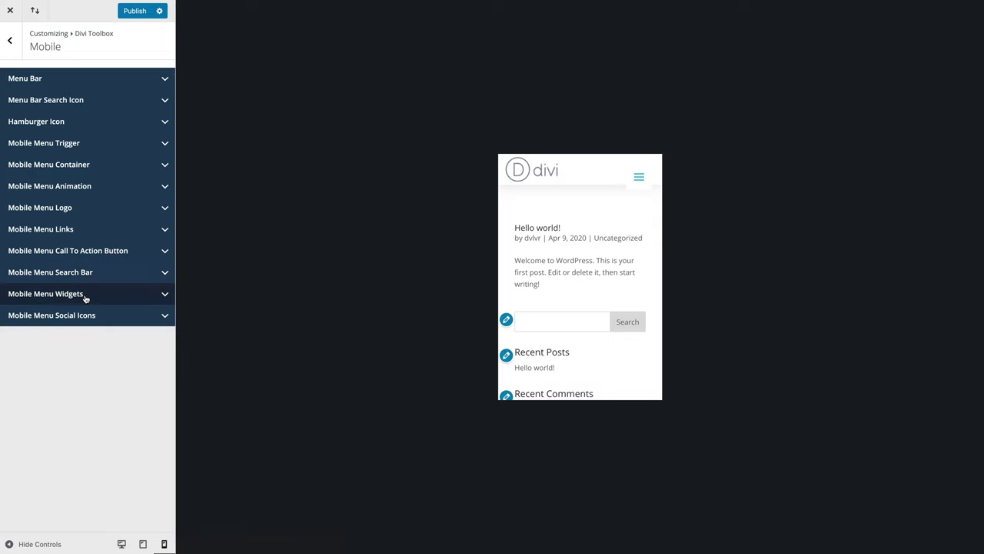
Step: Set the mobile menu trigger's background color to black (#000000) and check it in the scrolled preview
left_click(113, 146)
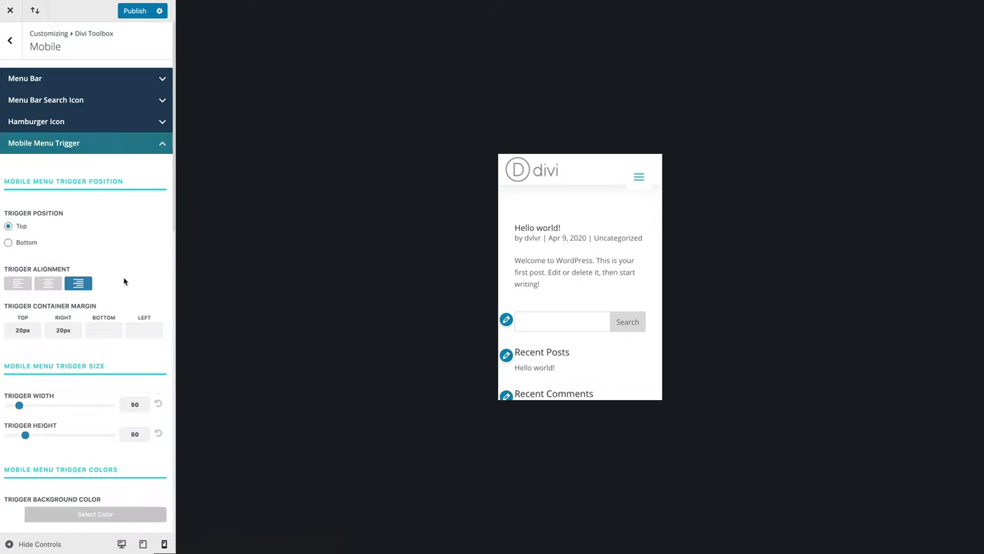
scroll(125, 282, "down", 2)
scroll(125, 282, "down", 2)
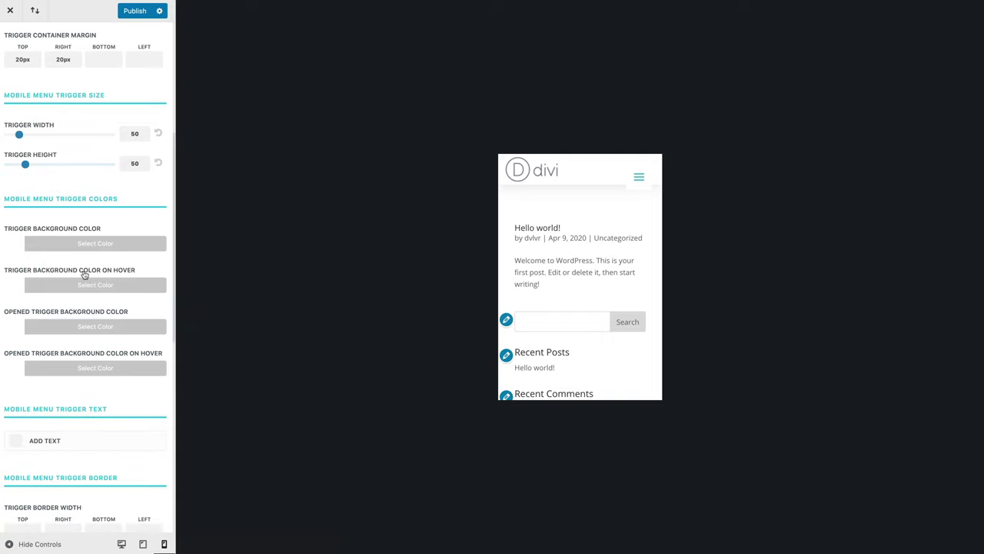
left_click(26, 244)
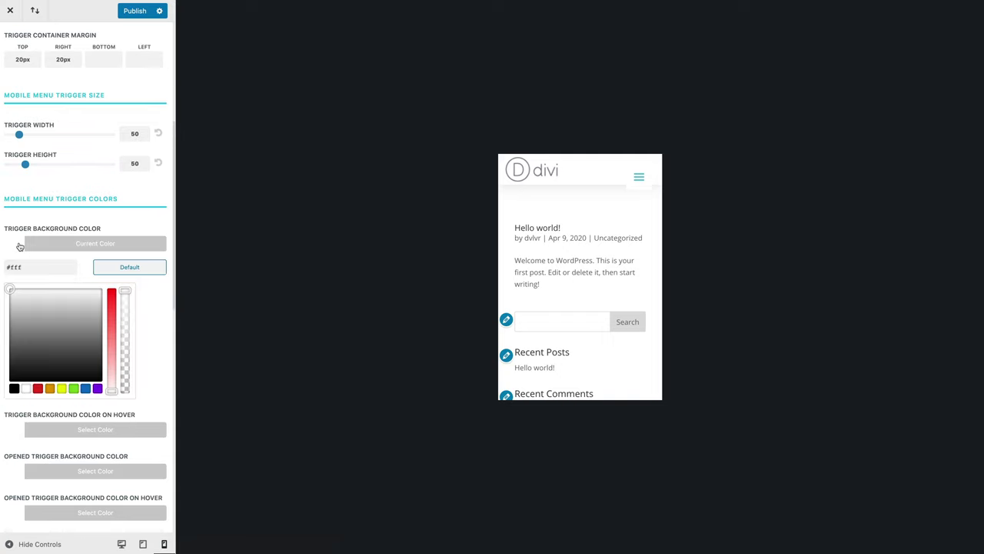
left_click(14, 389)
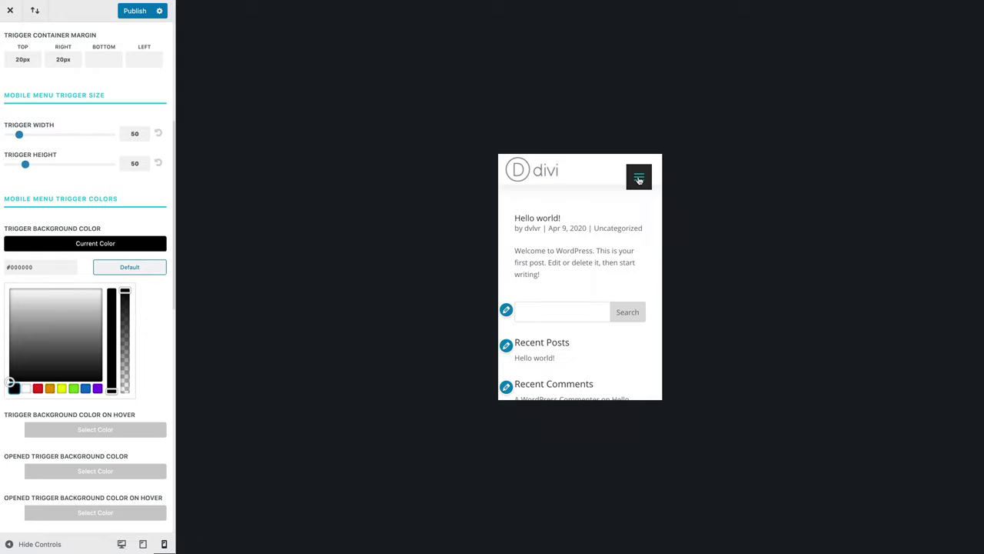
scroll(624, 261, "down", 10)
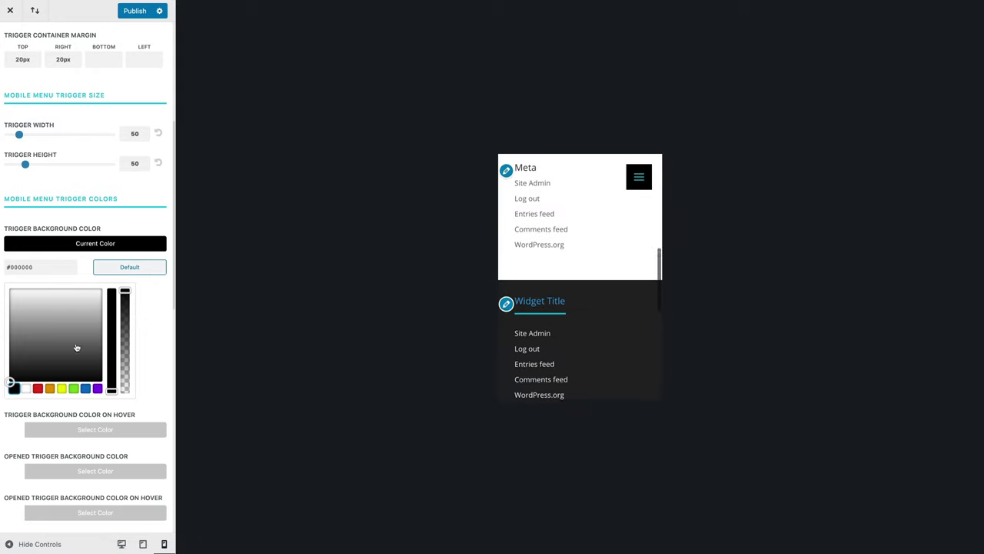
Step: Set the trigger's background color on hover to semi-transparent black, rgba(0,0,0,0.57)
left_click(27, 430)
left_click(14, 430)
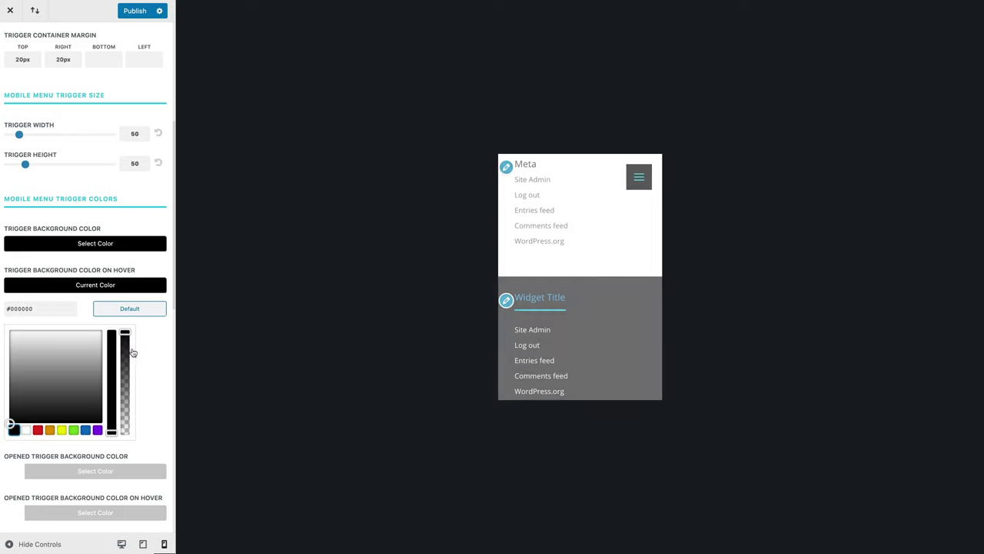
left_click_drag(125, 334, 154, 370)
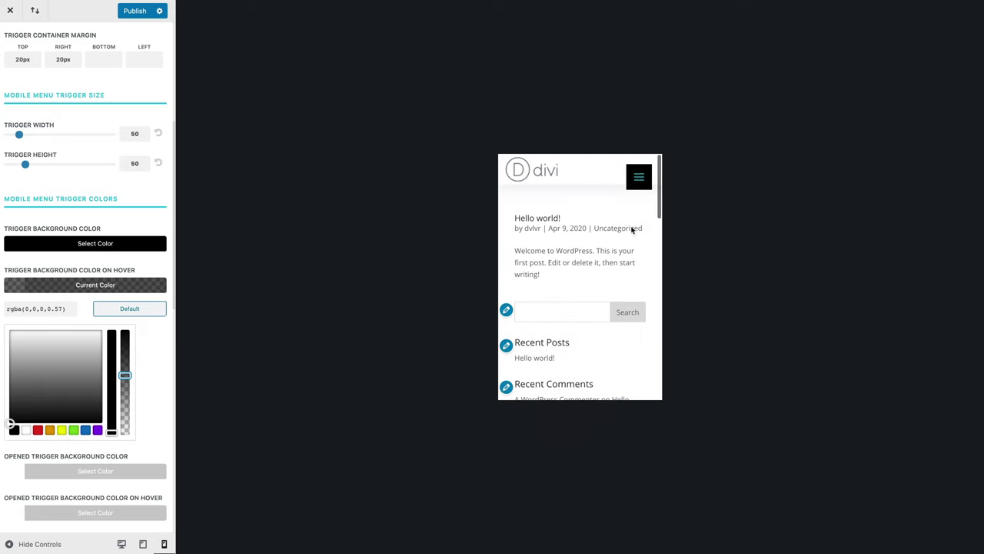
Step: Open and close the mobile menu in the preview, checking its contents and the trigger's appearance over the scrolled page
left_click(642, 181)
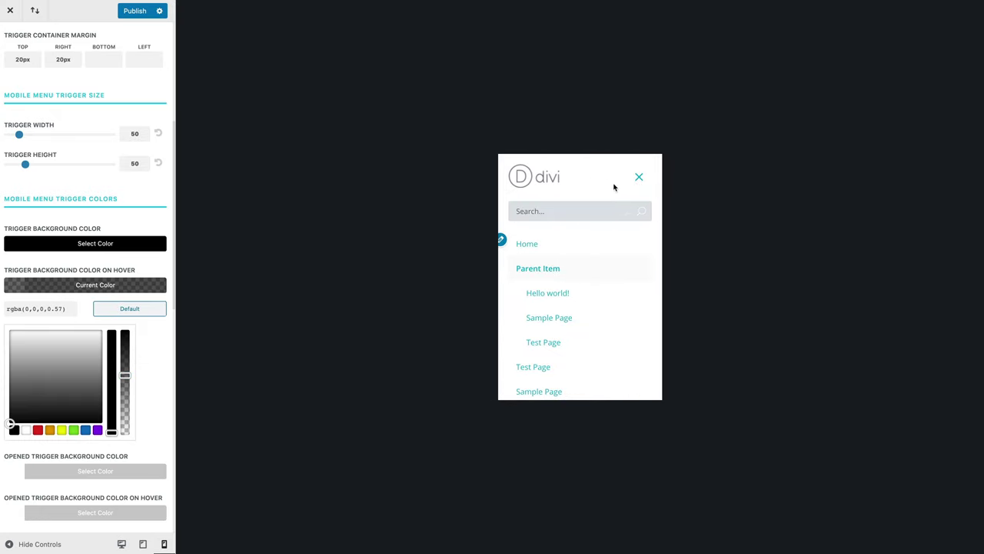
left_click(640, 181)
left_click(642, 183)
scroll(619, 194, "down", 3)
scroll(587, 220, "up", 3)
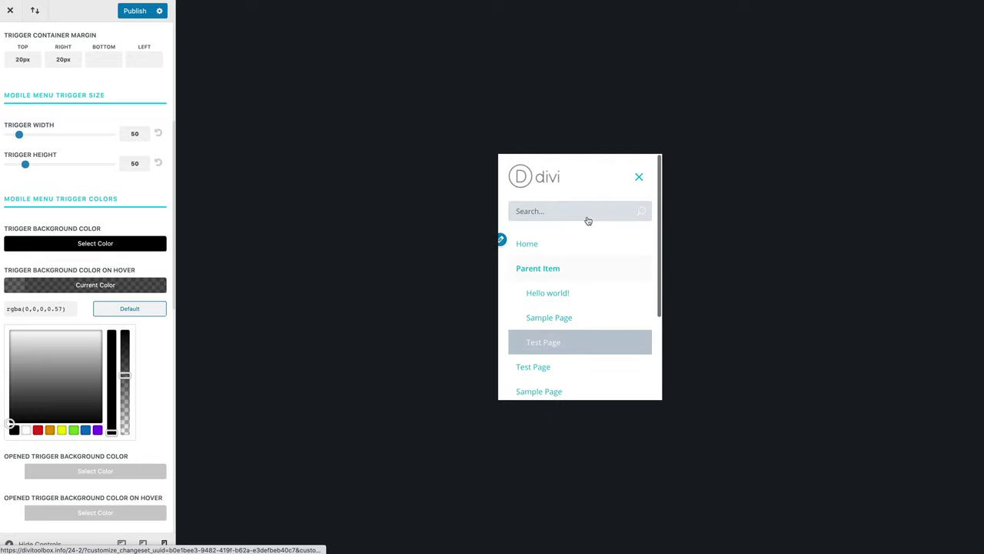
scroll(601, 223, "down", 3)
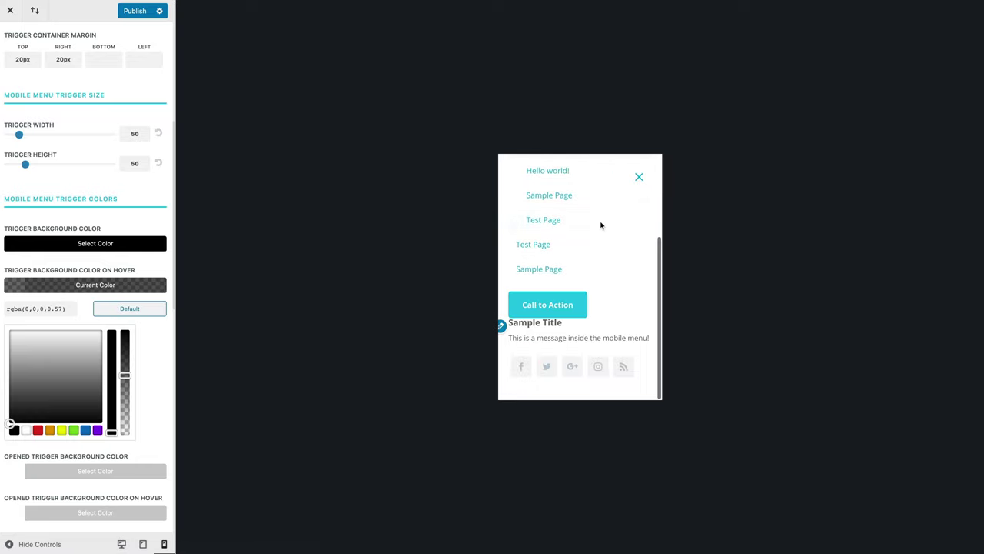
left_click(638, 177)
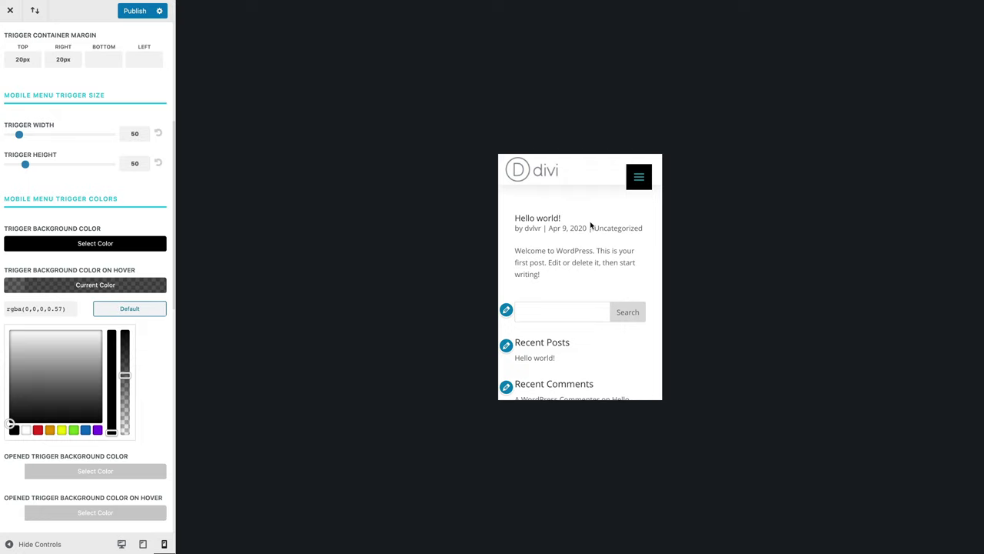
scroll(590, 225, "down", 10)
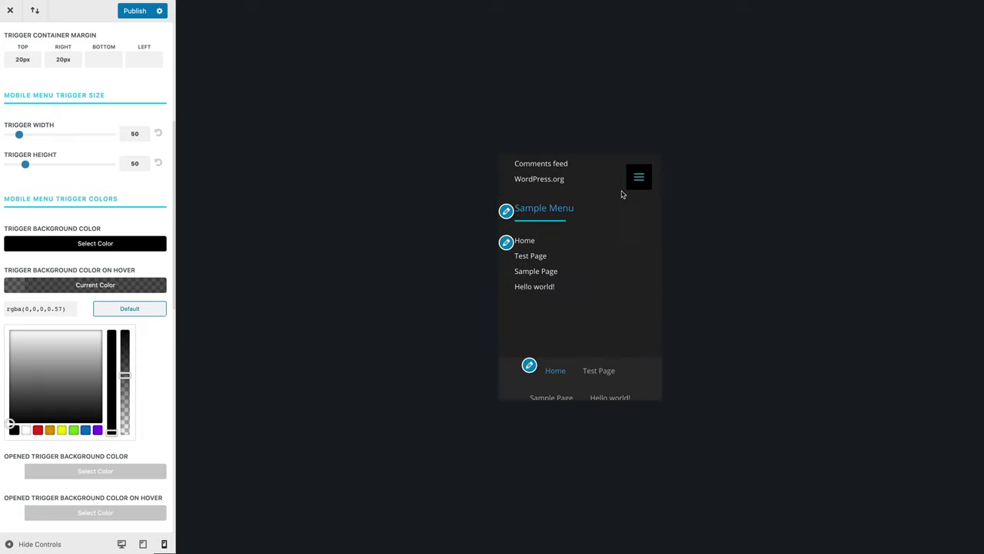
Step: Add the MENU text label to the mobile menu trigger
scroll(54, 157, "up", 3)
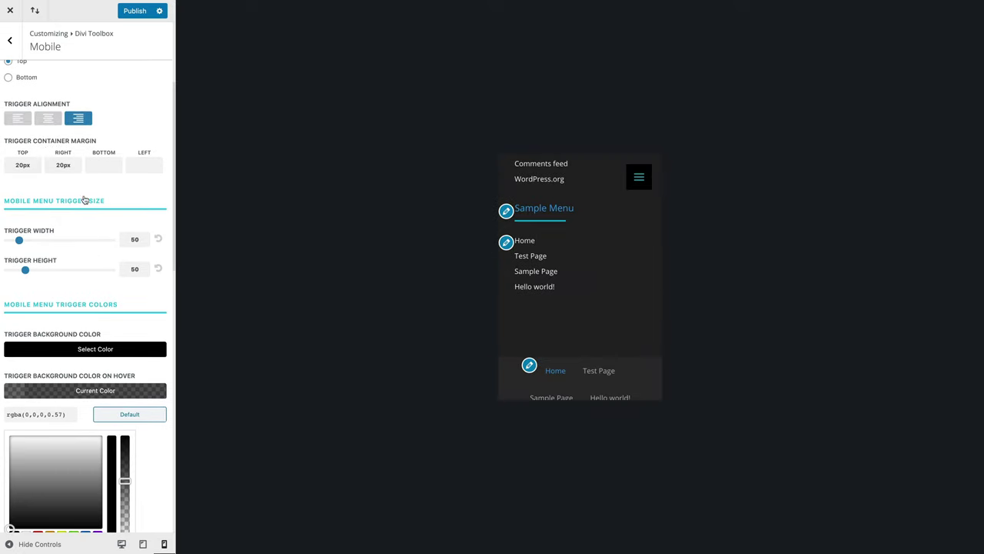
scroll(81, 188, "down", 10)
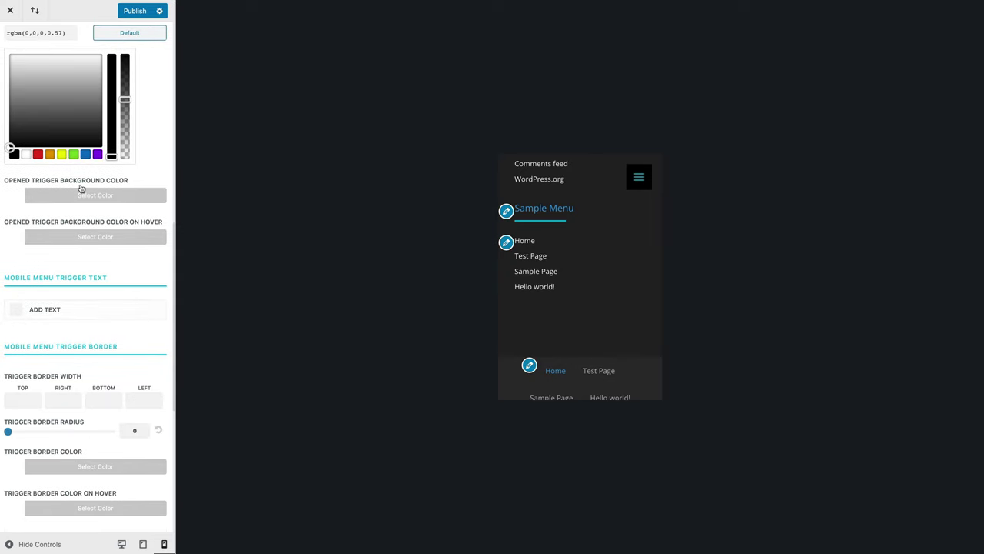
left_click(17, 313)
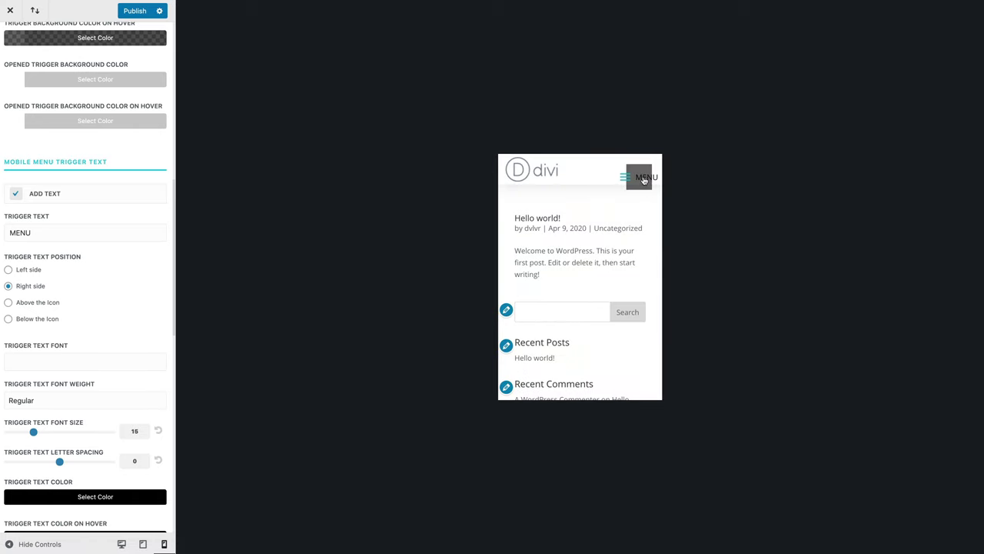
Step: Set both the trigger text color and the trigger text color on hover to white (#ffffff)
scroll(73, 352, "down", 5)
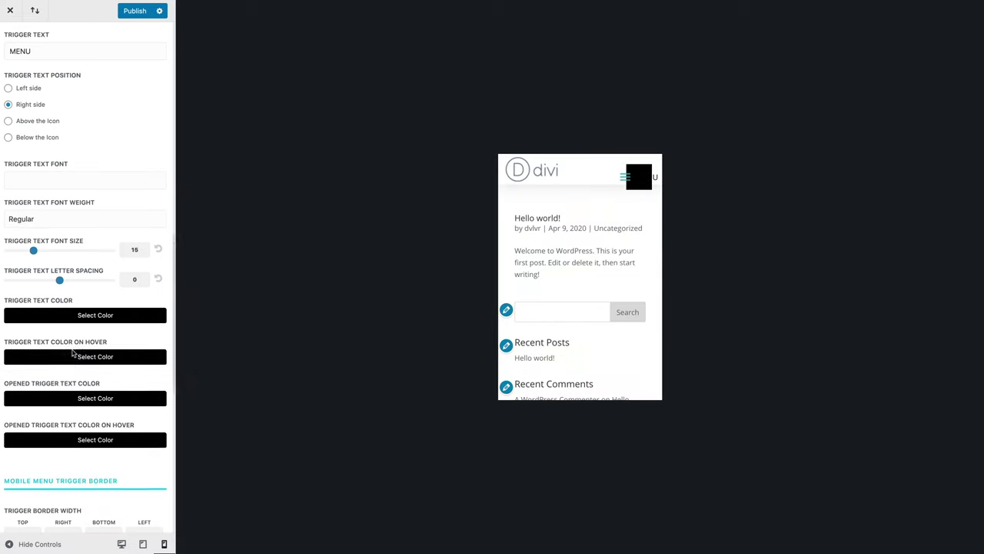
left_click(10, 312)
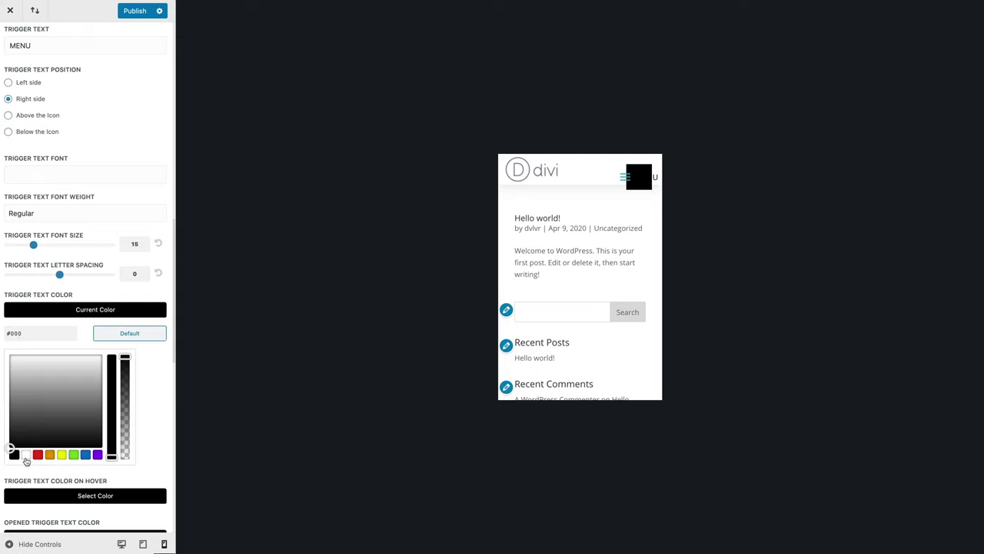
left_click(26, 455)
scroll(25, 457, "down", 2)
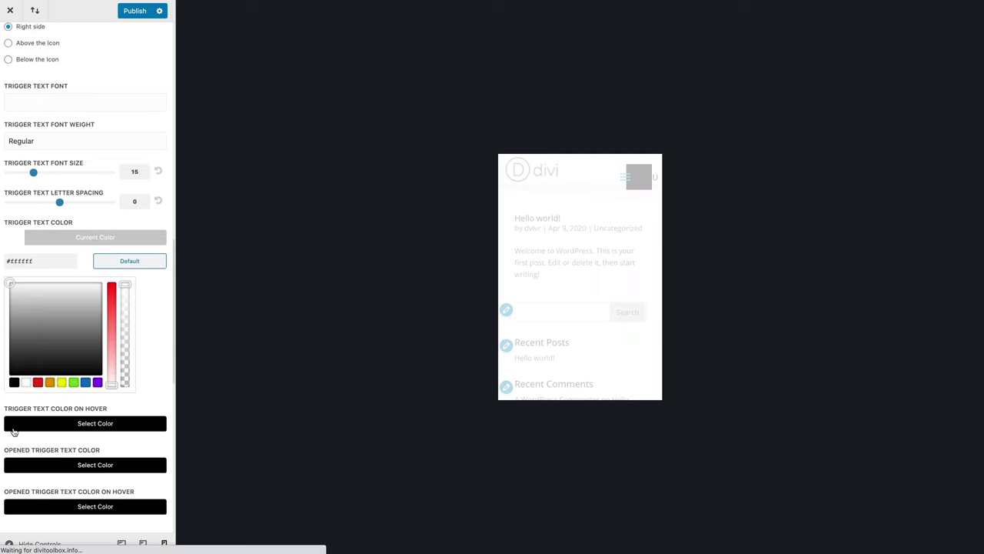
left_click(14, 426)
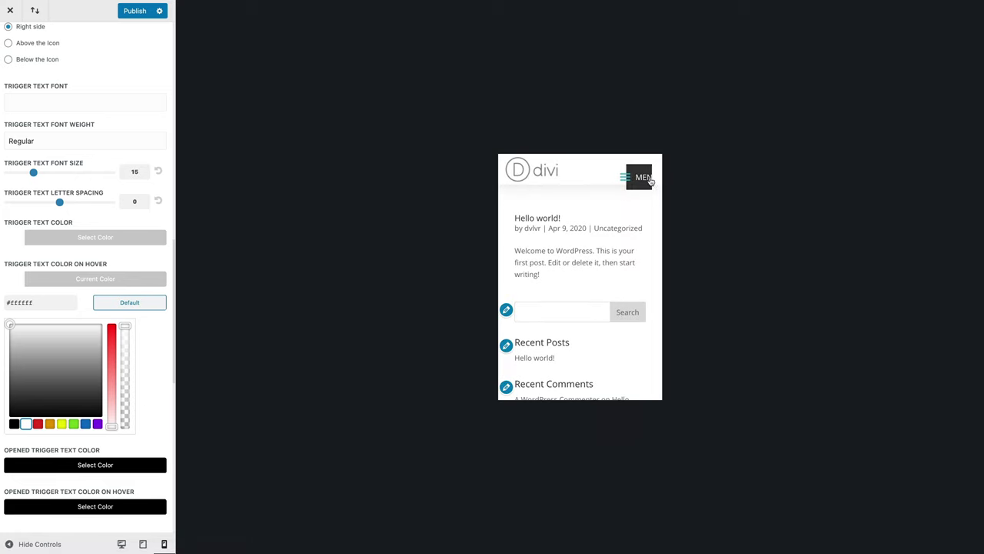
Step: Widen the mobile menu trigger to 90 and test opening the menu with it in the scrolled preview
scroll(161, 223, "up", 3)
scroll(162, 223, "up", 15)
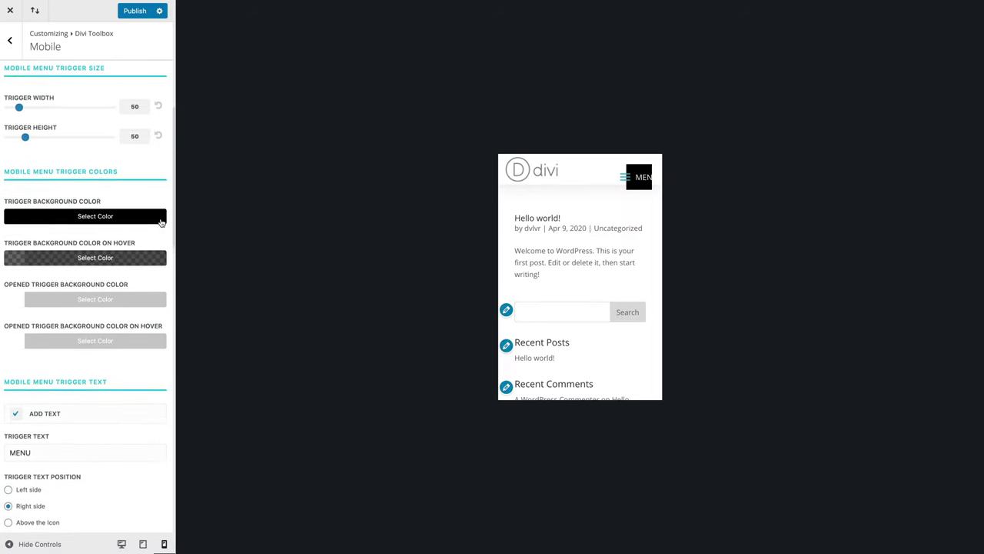
left_click_drag(20, 253, 33, 252)
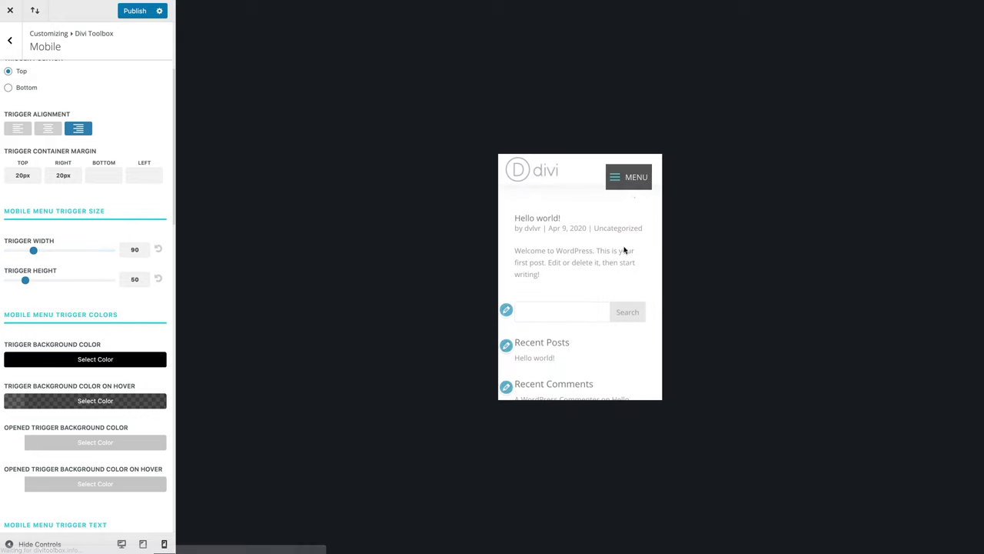
scroll(615, 245, "down", 5)
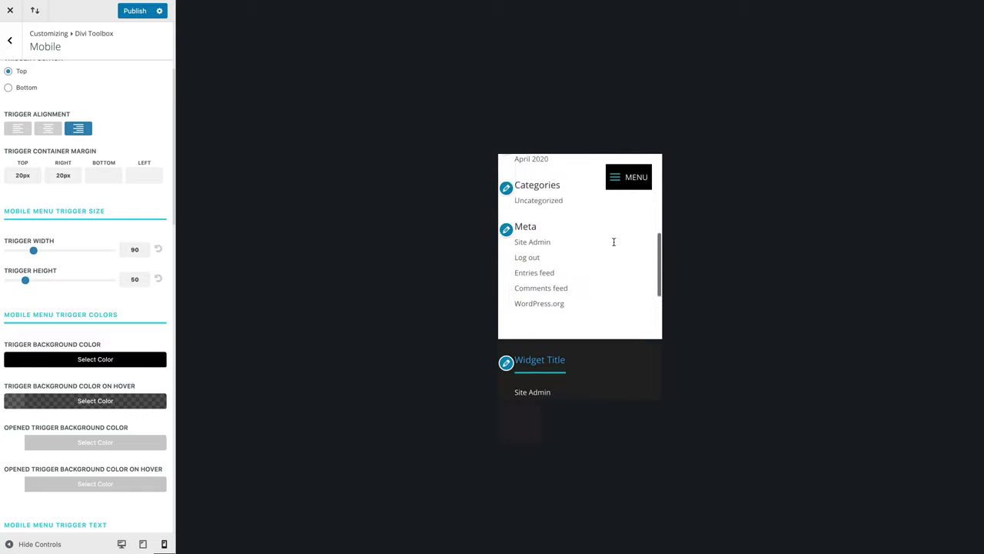
left_click(629, 178)
left_click(629, 178)
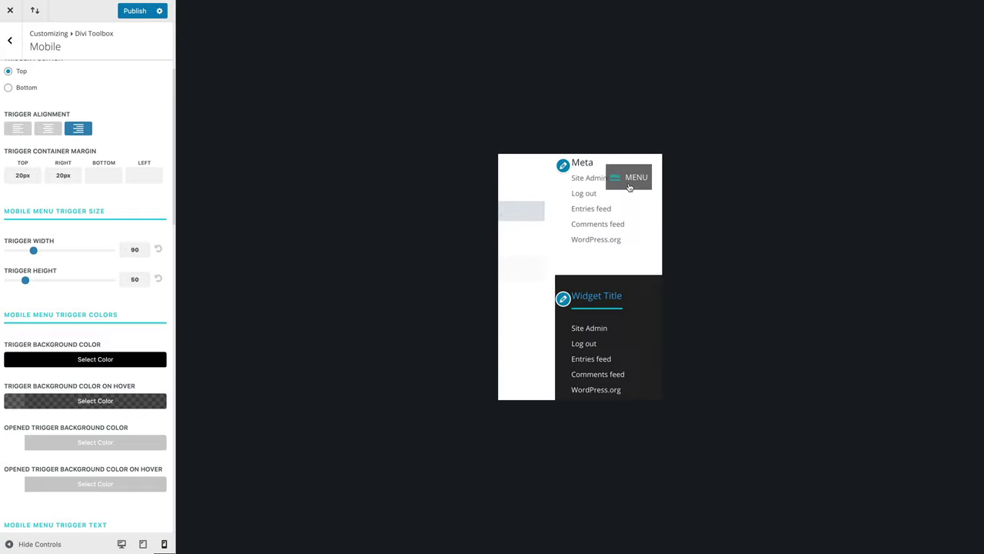
left_click(635, 178)
Step: Enable the shadow for the mobile menu trigger and look over its shadow options
scroll(92, 255, "down", 5)
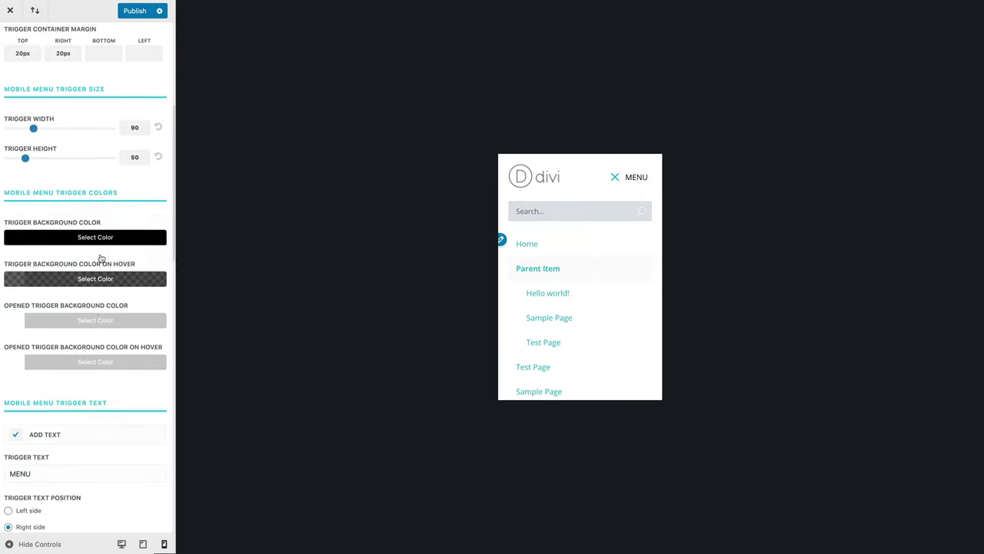
scroll(99, 326, "down", 5)
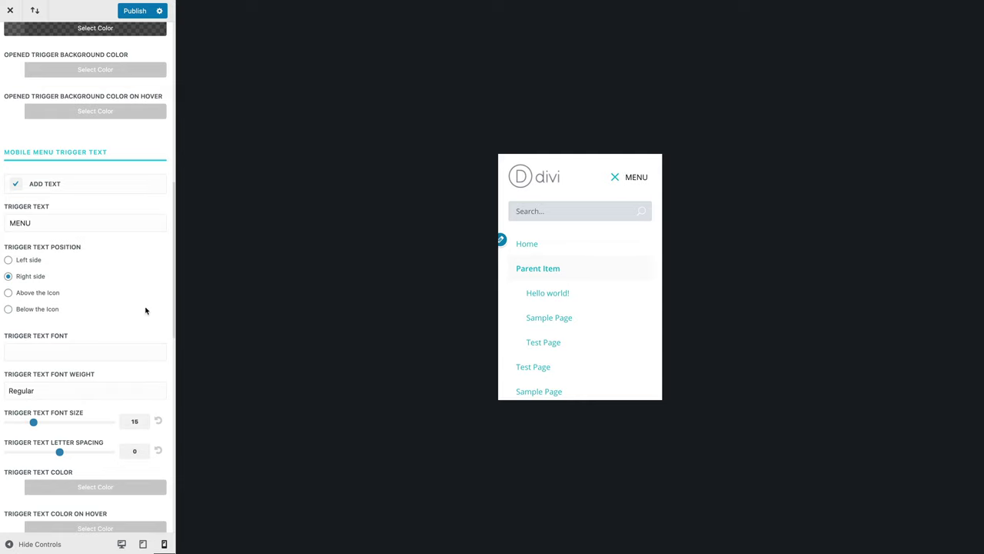
scroll(146, 307, "down", 10)
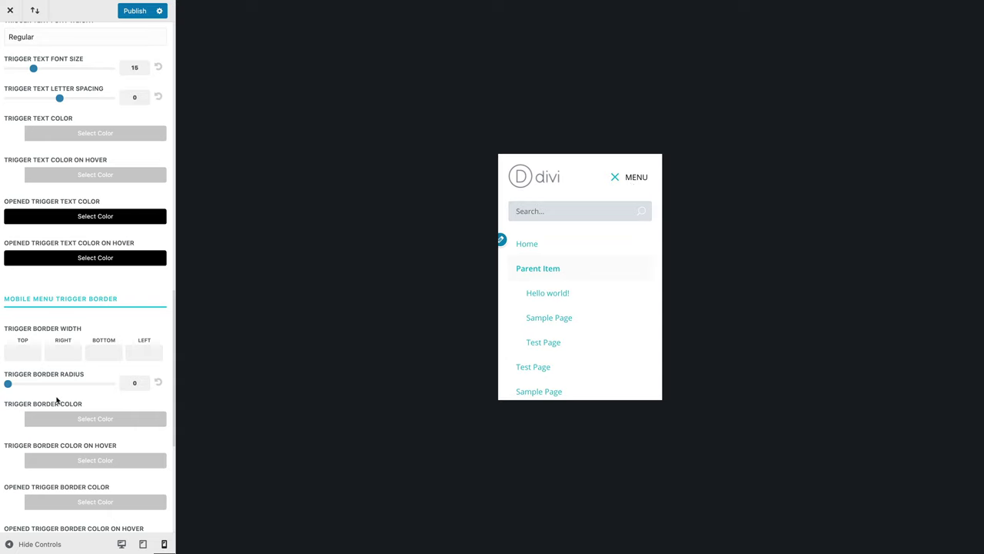
scroll(57, 400, "down", 5)
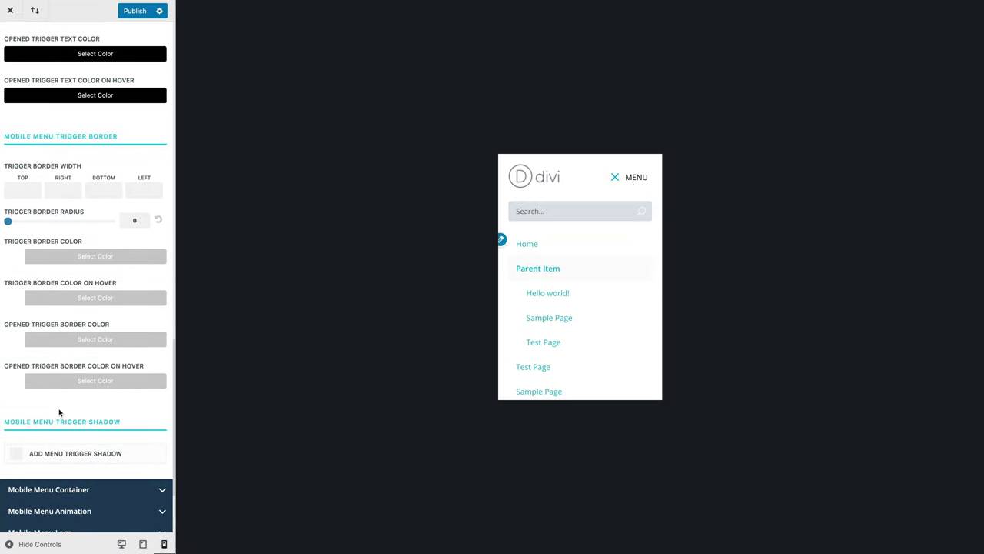
left_click(17, 460)
scroll(83, 410, "down", 4)
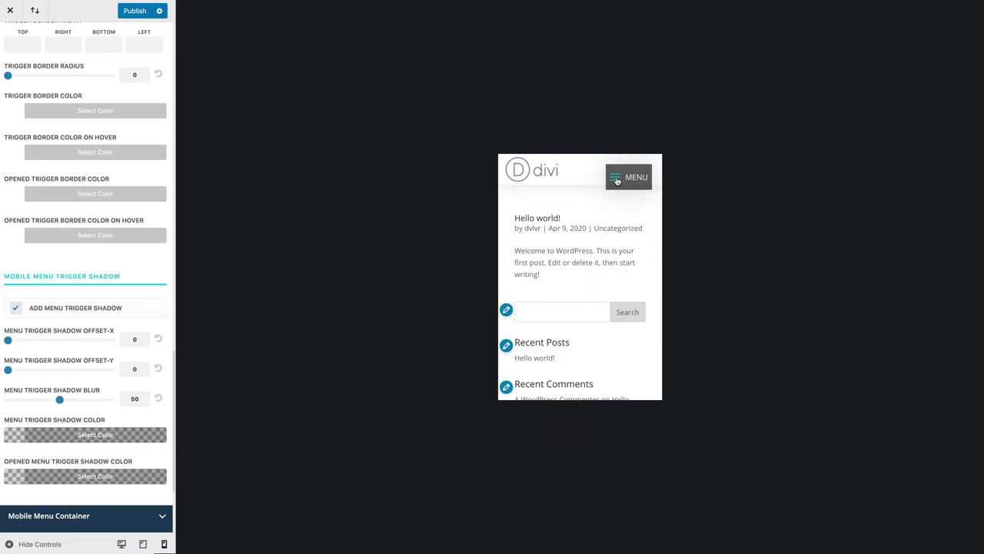
scroll(134, 353, "down", 4)
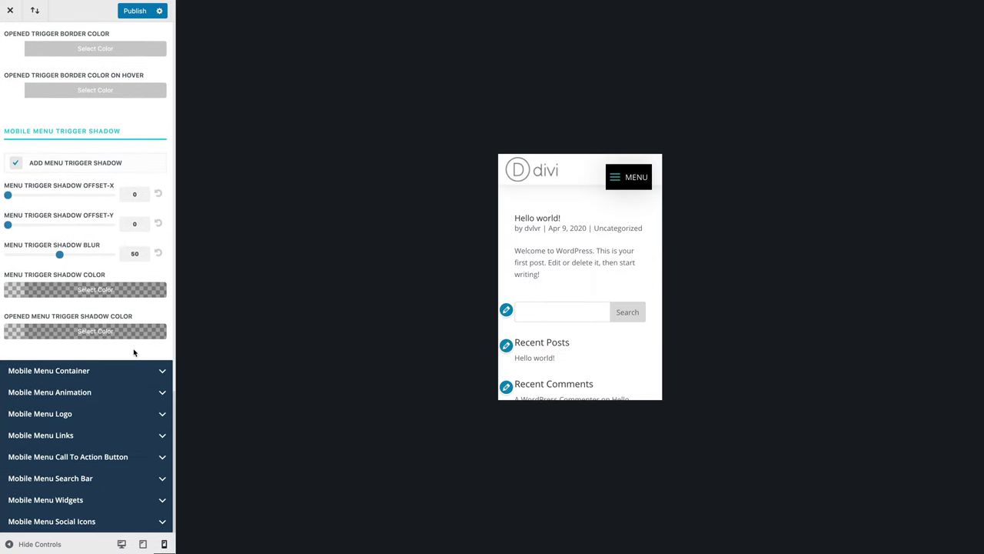
Step: Switch from the trigger settings to the Hamburger Icon settings and set the hamburger layer width to 27
scroll(134, 353, "up", 20)
left_click(162, 151)
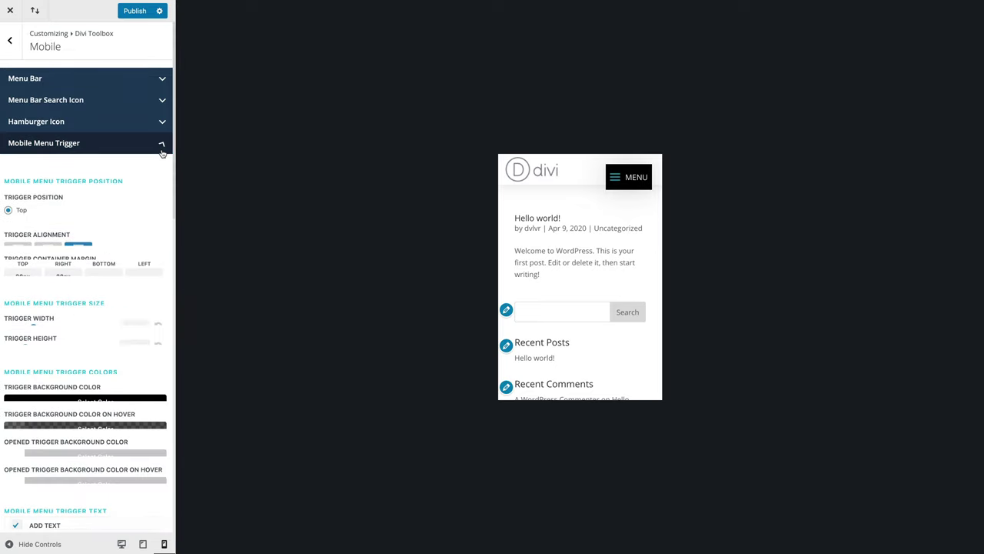
left_click(164, 128)
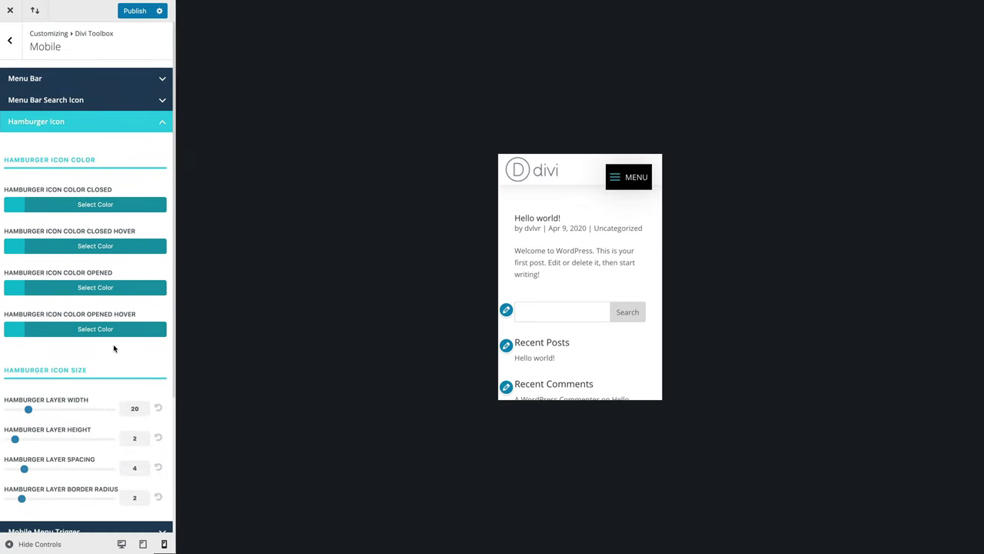
scroll(113, 344, "down", 3)
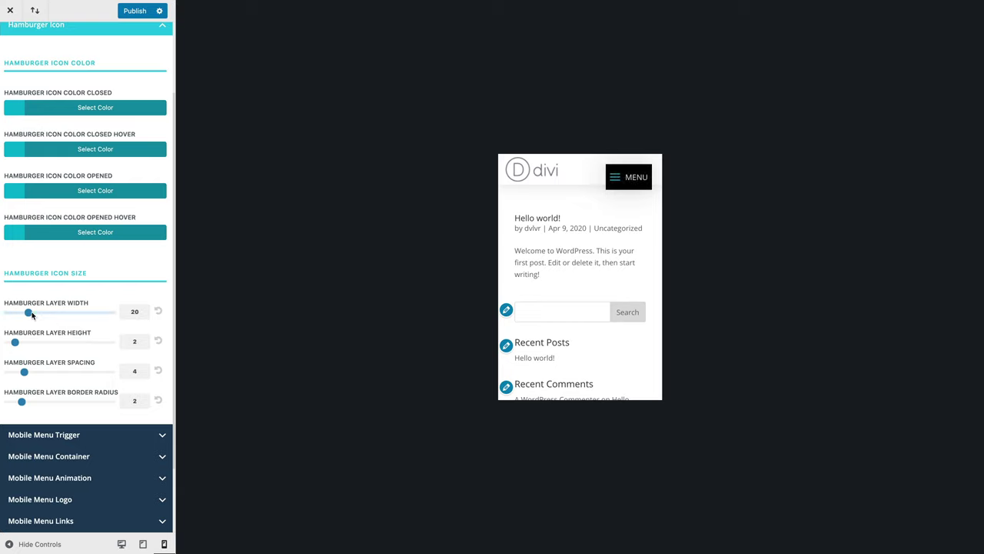
left_click_drag(32, 314, 40, 314)
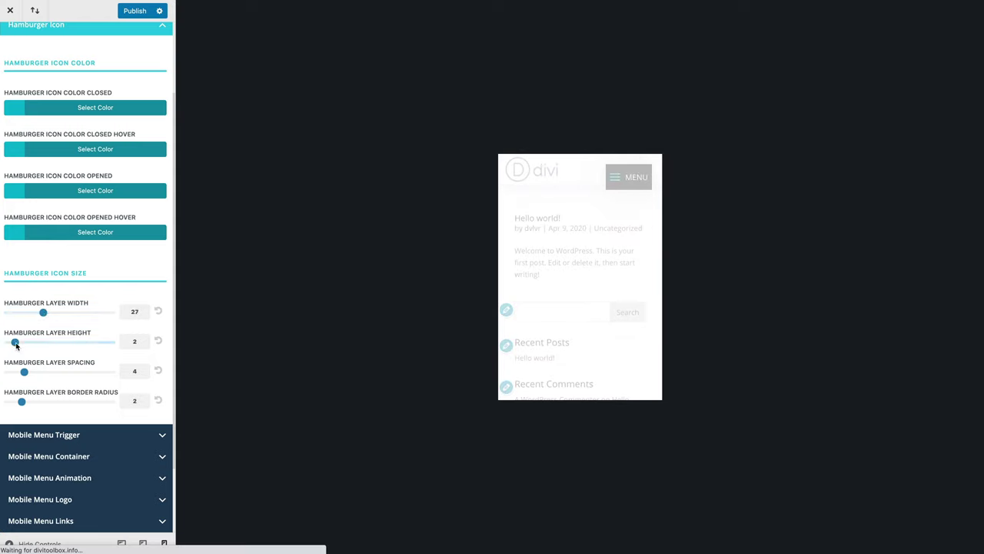
Step: Set the hamburger layer height to 1 and layer spacing to 6, testing the icon by opening and closing the menu
left_click_drag(16, 343, 9, 343)
left_click(620, 183)
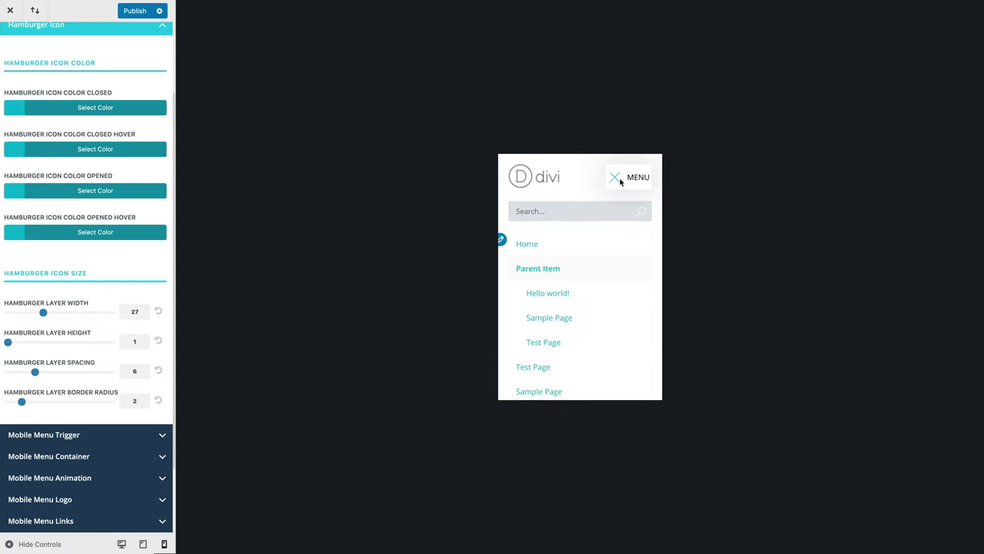
left_click(616, 185)
left_click(618, 181)
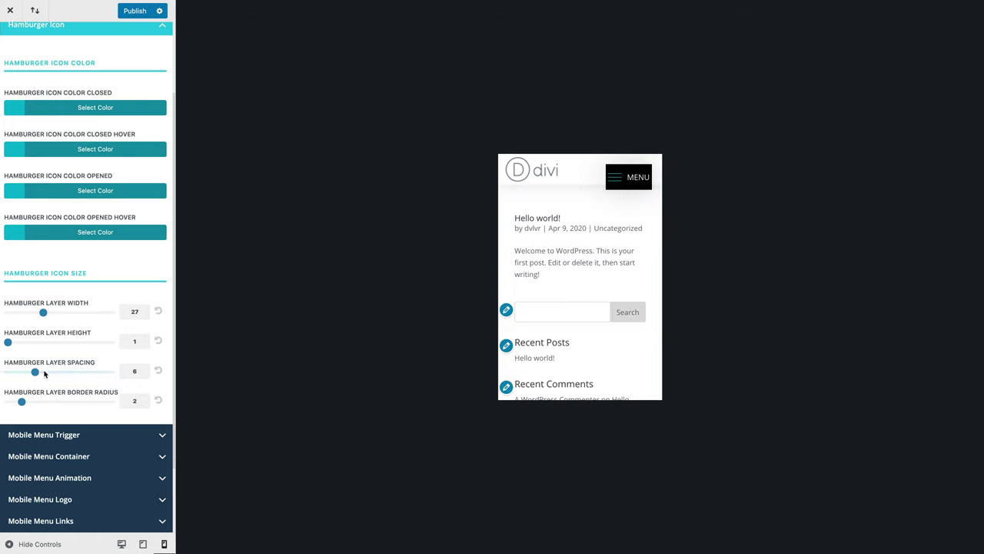
Step: Set the hamburger layer height to 5, layer spacing to 4 and layer border radius to 7
left_click_drag(11, 346, 32, 346)
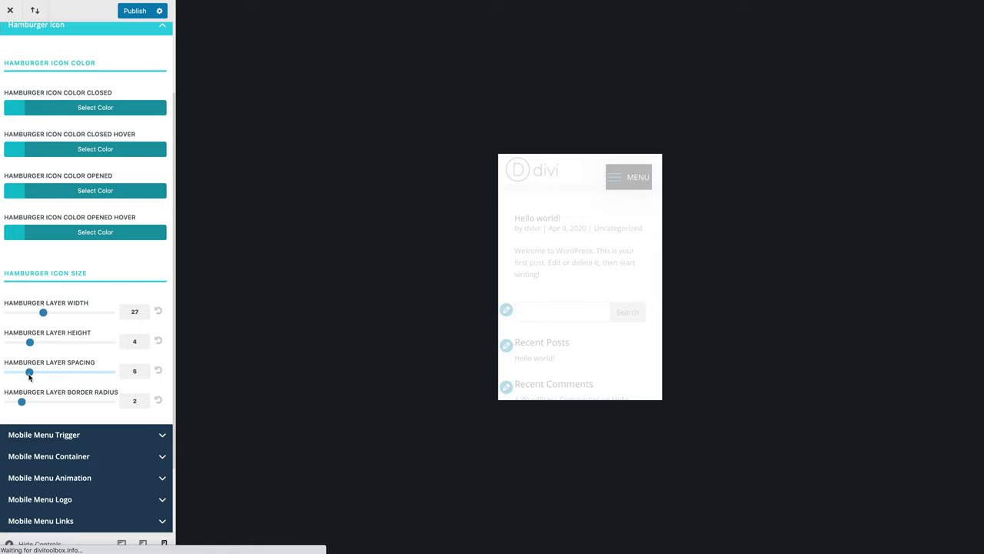
left_click_drag(22, 401, 57, 402)
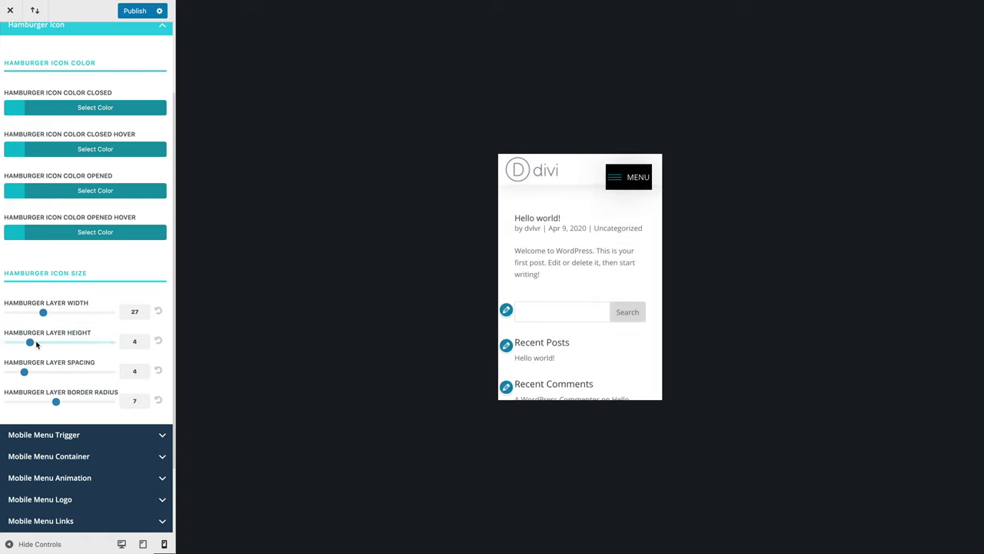
left_click_drag(36, 344, 38, 343)
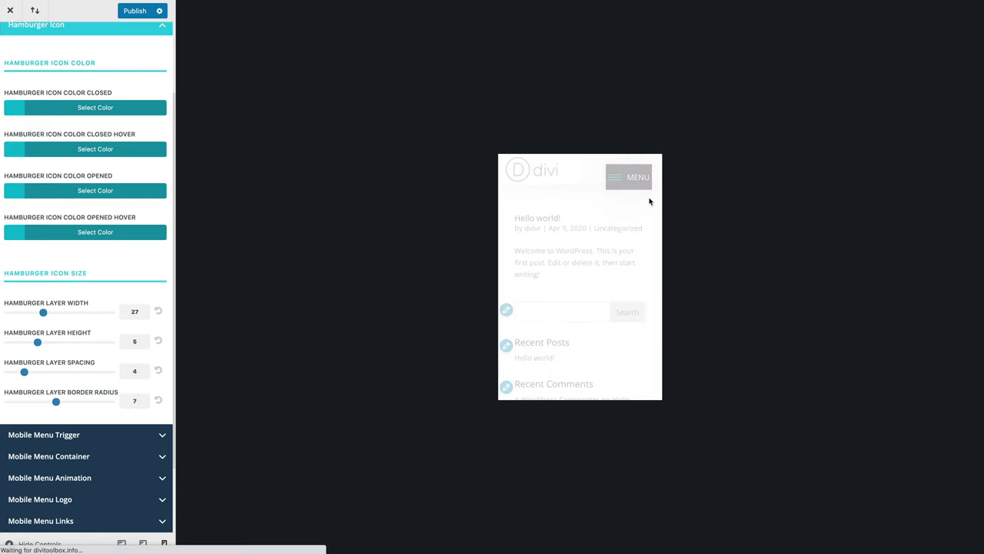
Step: Open and close the mobile menu several times in the preview to check the hamburger icon's animation
left_click(617, 182)
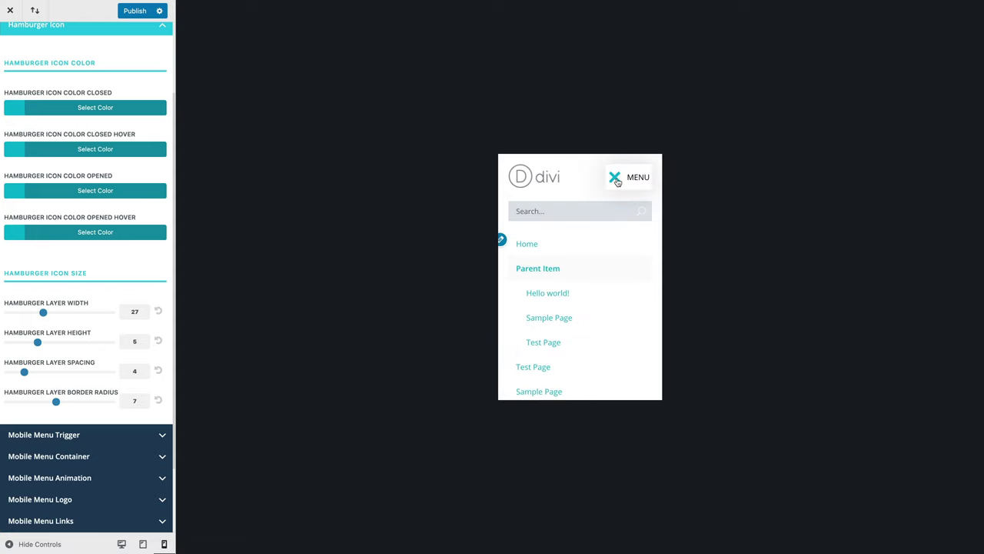
left_click(618, 181)
left_click(636, 178)
left_click(637, 185)
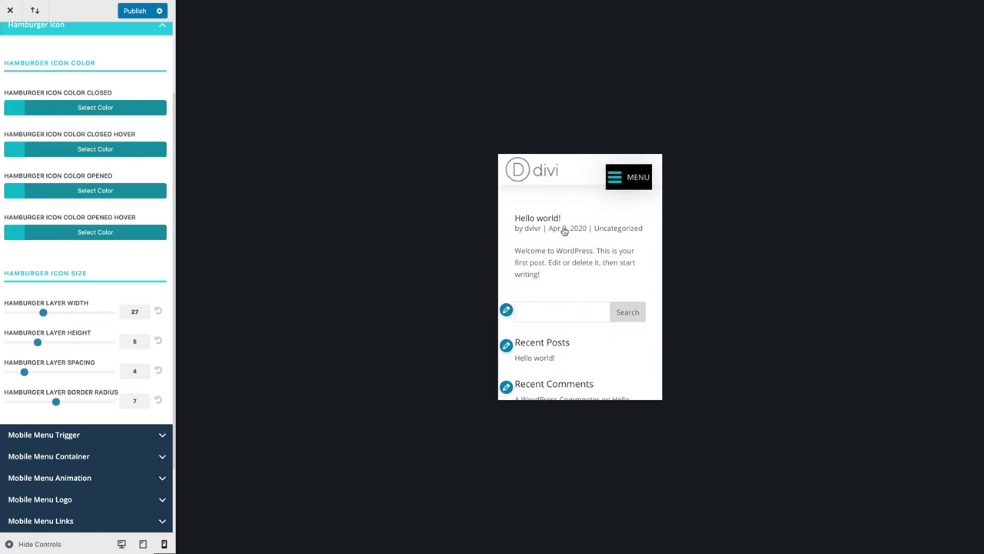
left_click(618, 182)
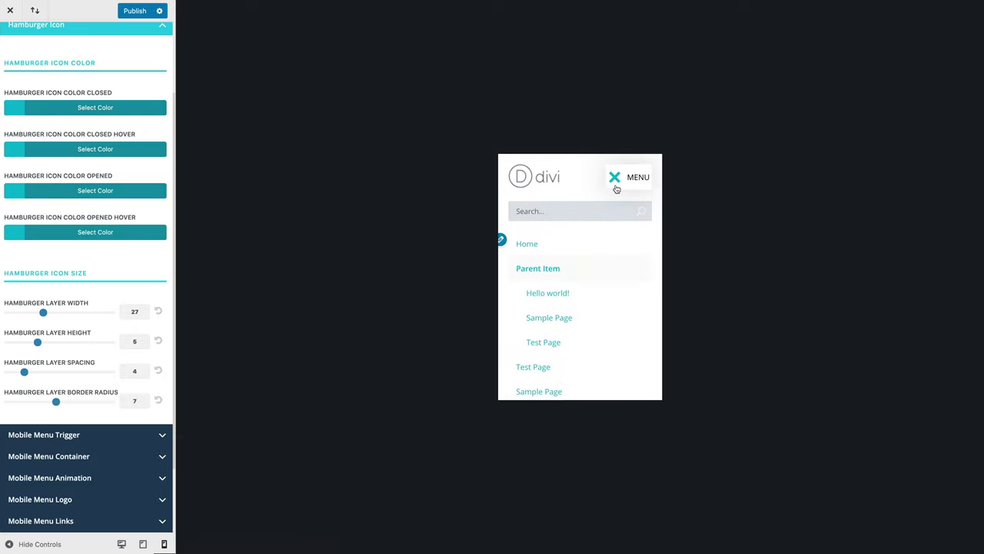
left_click(616, 189)
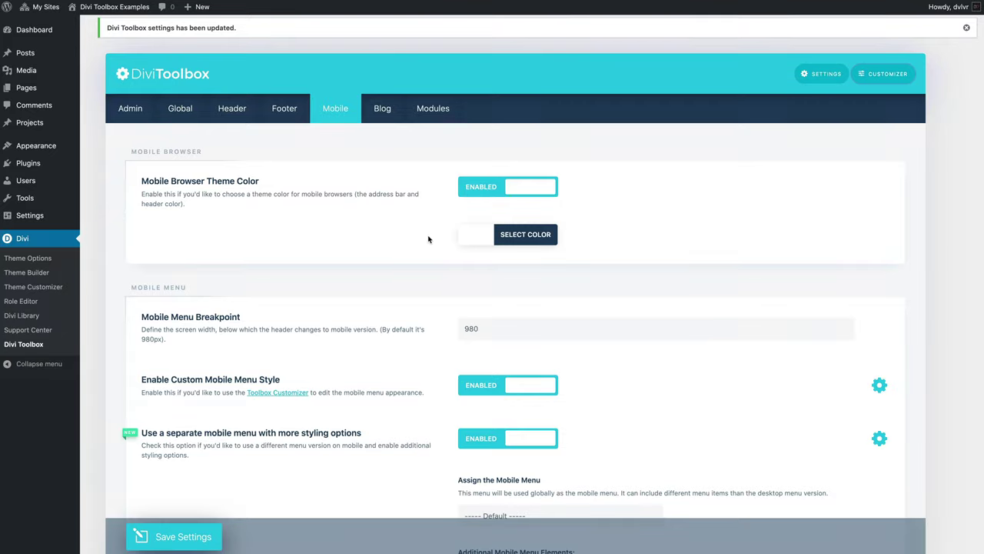
Step: Enable the Change Logo on Mobile option in the Divi Toolbox Mobile settings
scroll(346, 154, "down", 8)
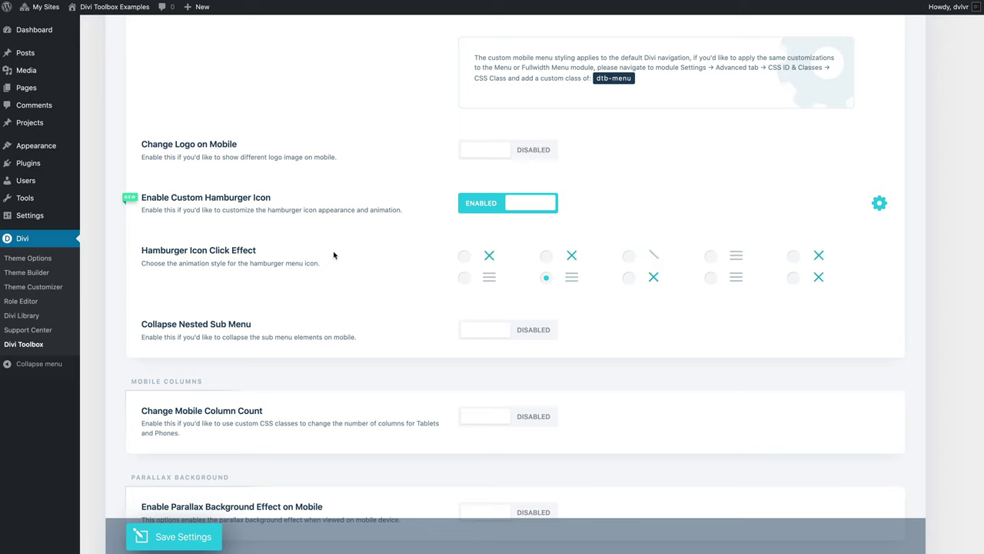
scroll(334, 256, "up", 3)
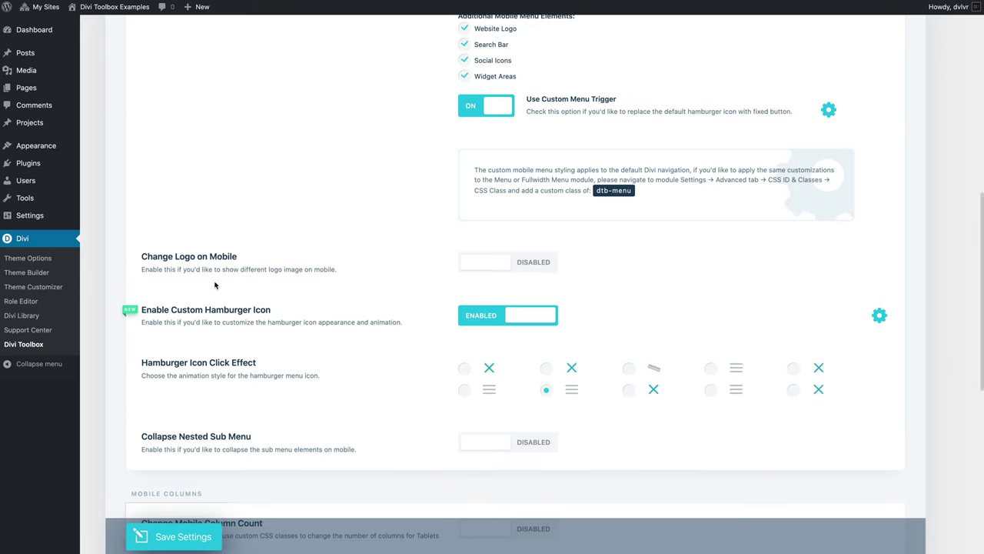
left_click_drag(143, 256, 237, 257)
left_click(299, 195)
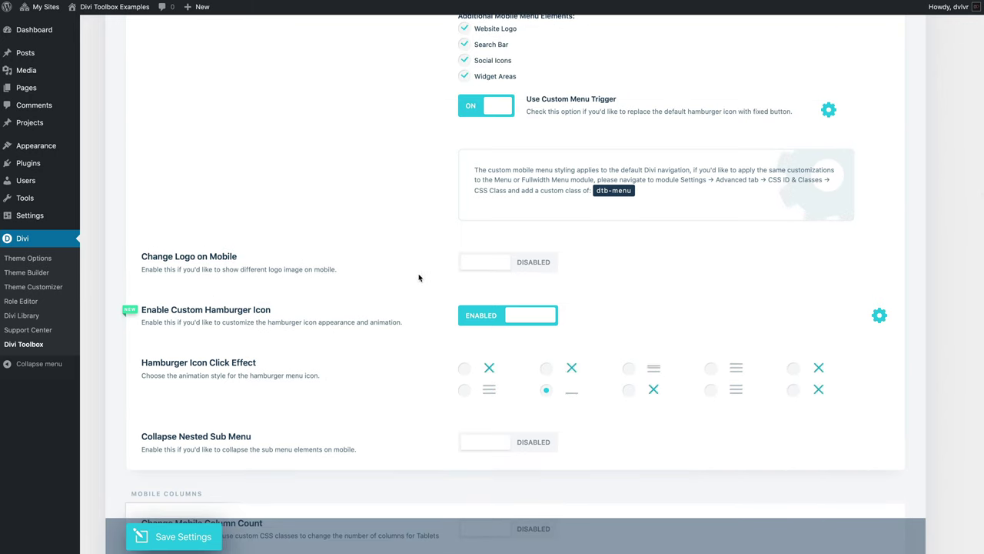
left_click(486, 262)
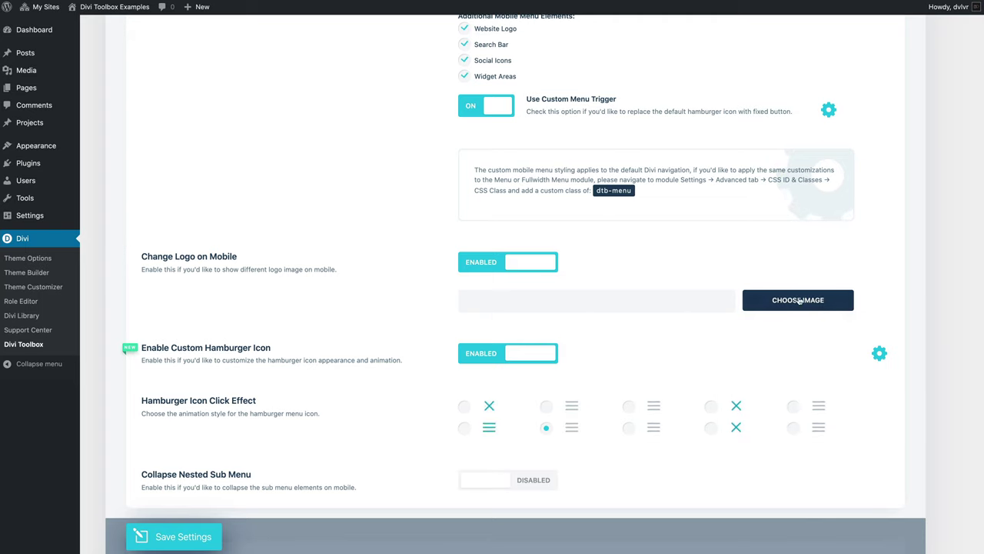
Step: Open the demo site's mobile menu and repeatedly expand and collapse the Documentation item to examine the nested submenu behavior
scroll(373, 318, "down", 2)
scroll(374, 319, "down", 1)
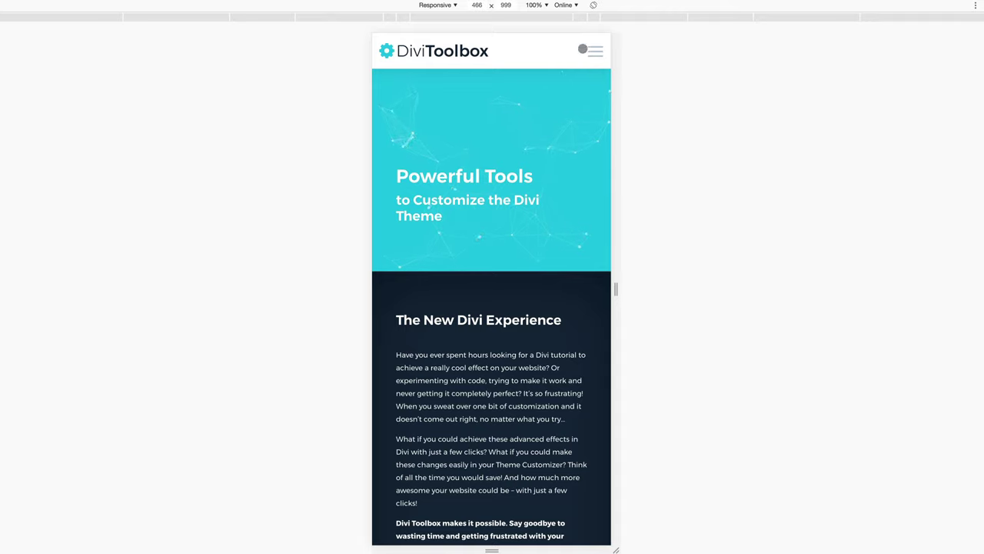
left_click(596, 51)
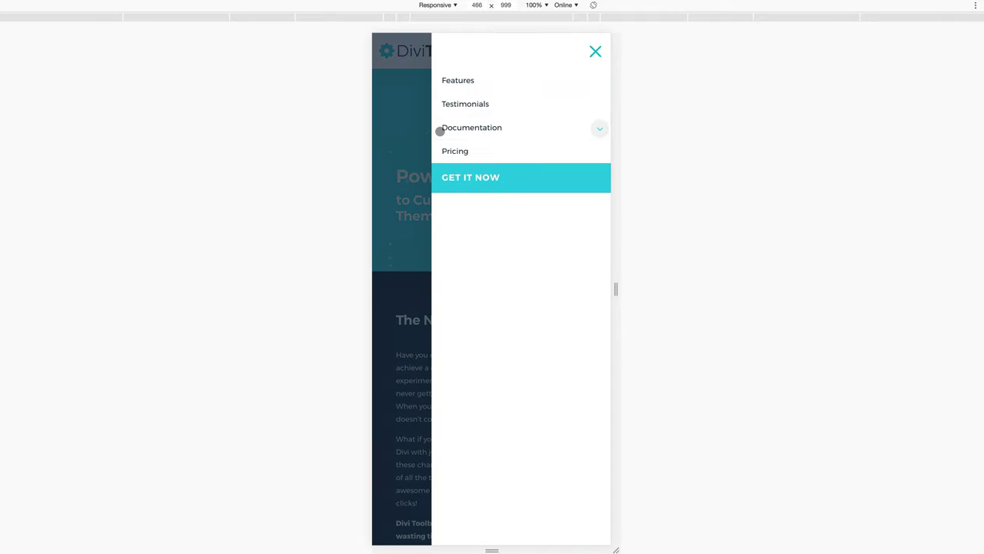
left_click(600, 128)
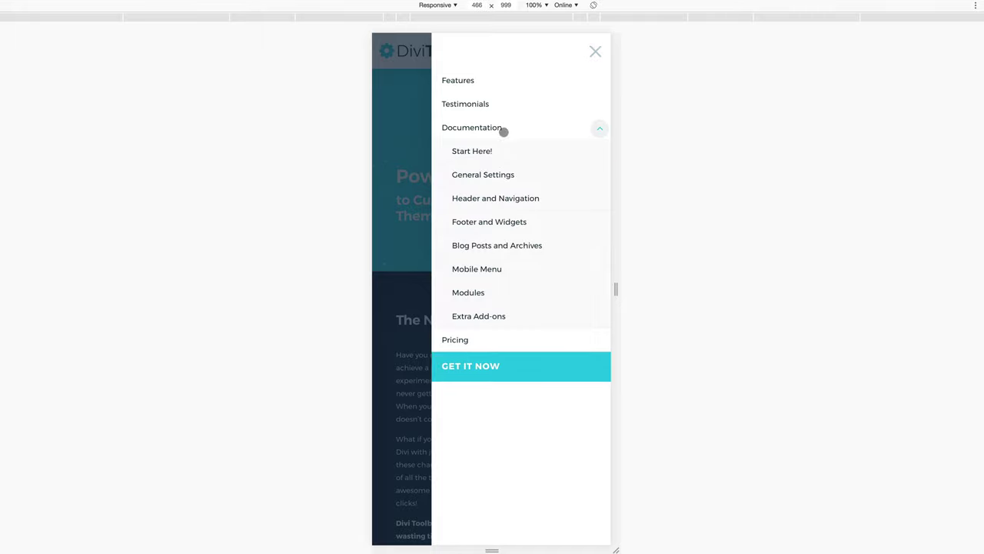
left_click(605, 125)
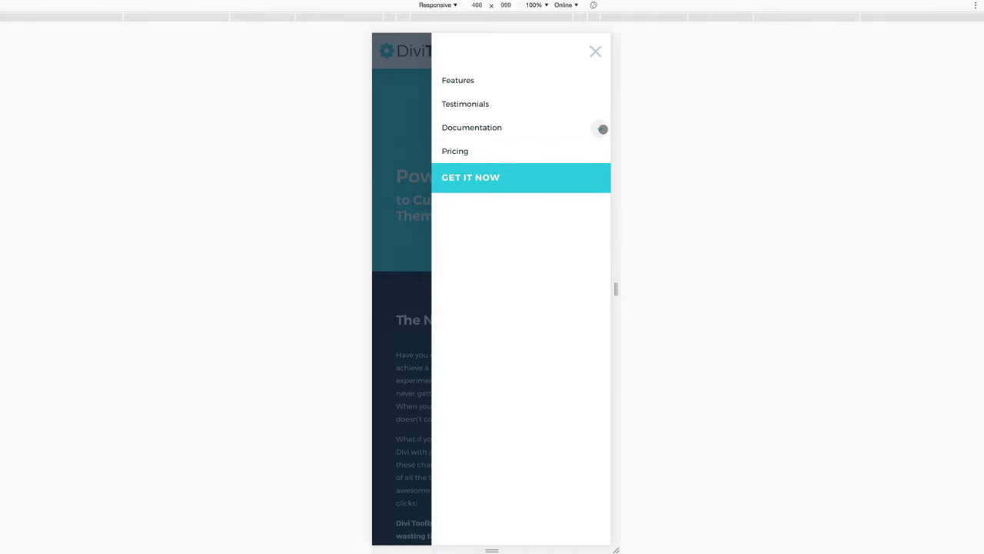
left_click(604, 128)
left_click(600, 130)
left_click(599, 130)
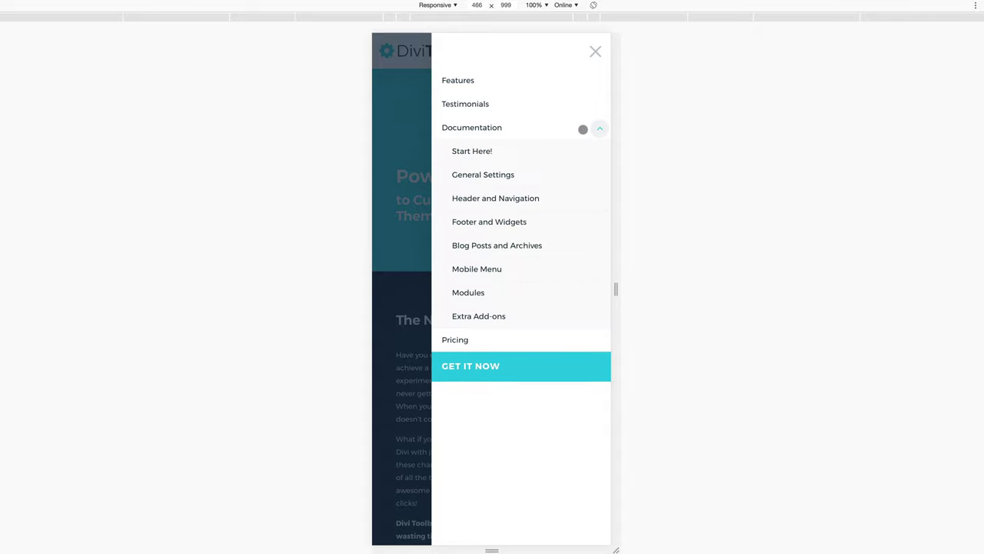
left_click(601, 131)
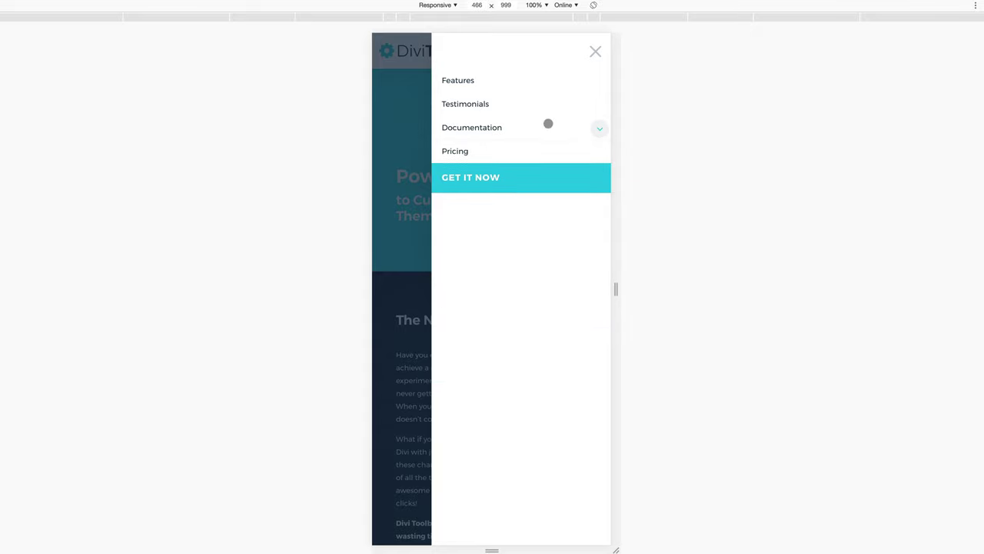
left_click(600, 129)
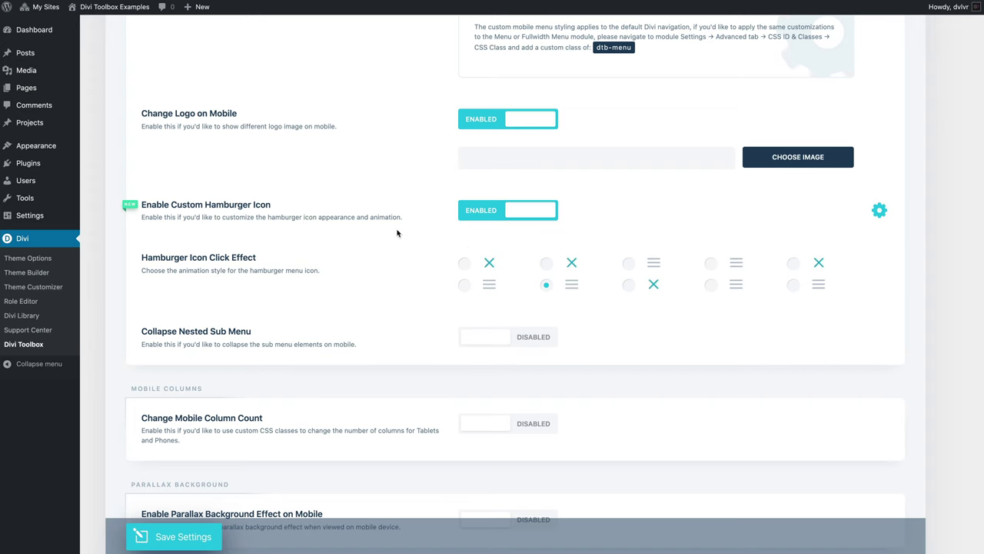
Step: Enable the Change Mobile Column Count option in the Mobile Columns section
scroll(459, 169, "down", 4)
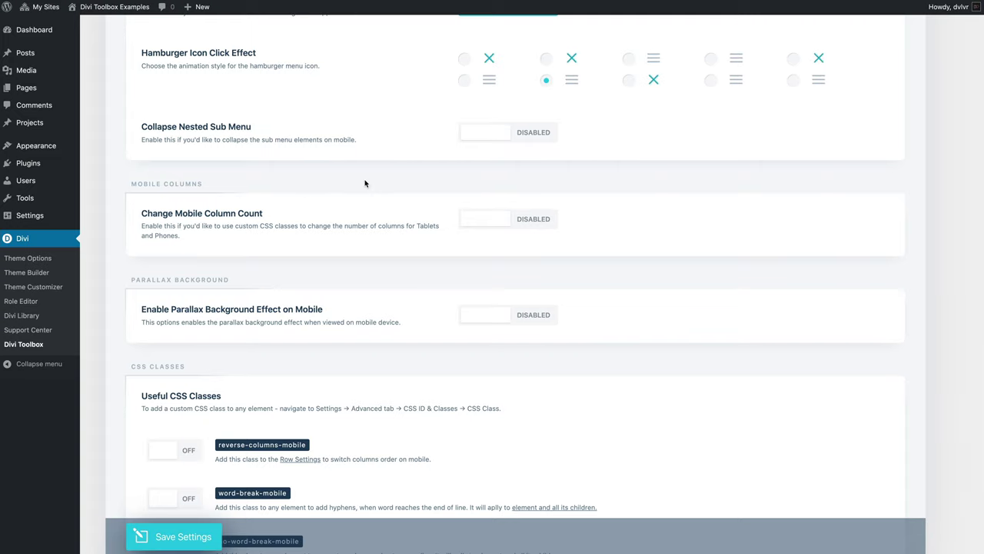
left_click(472, 219)
scroll(459, 273, "down", 2)
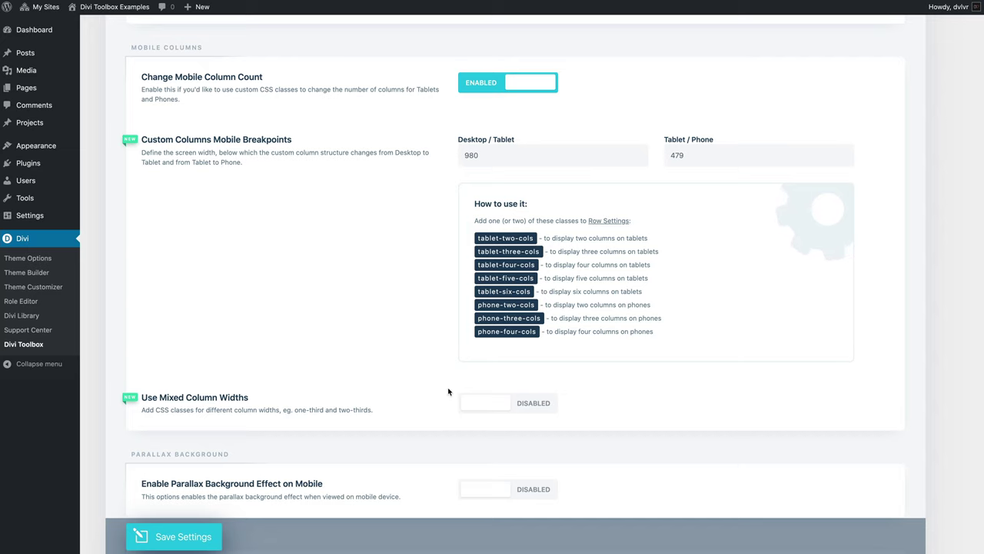
Step: Enable Use Mixed Column Widths and review the additional CSS classes and remaining mobile options
scroll(475, 414, "down", 3)
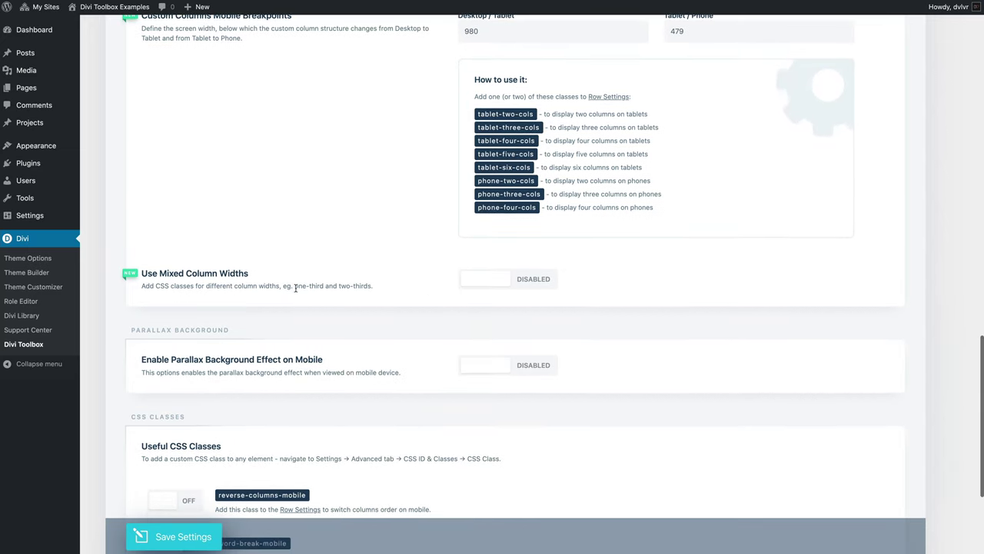
left_click(498, 281)
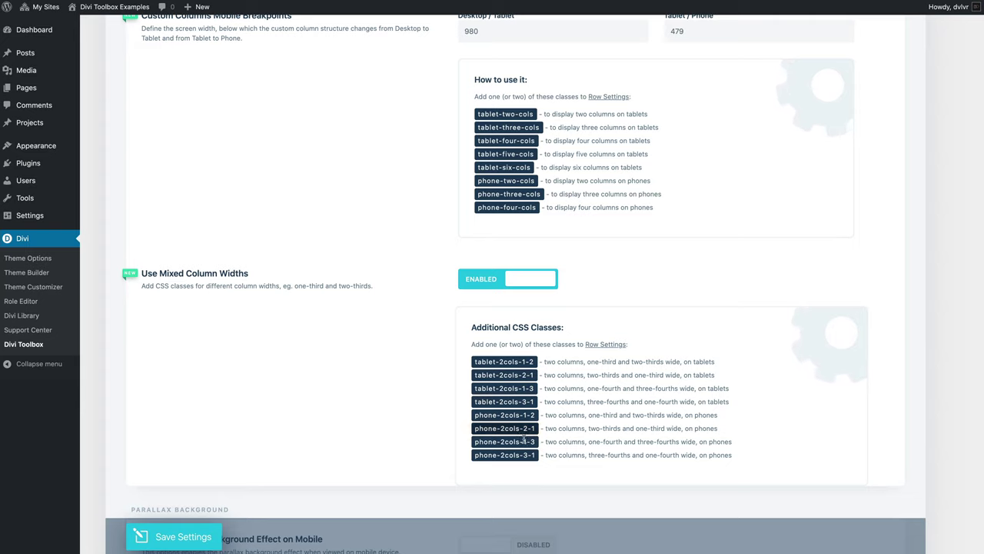
scroll(582, 416, "down", 1)
scroll(582, 416, "down", 4)
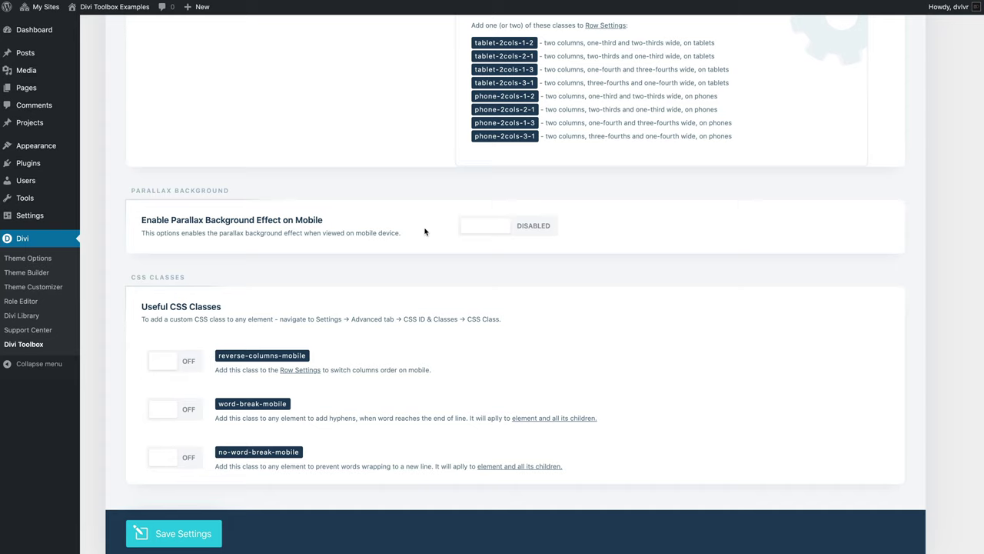
Step: Enable the parallax background effect on mobile and the reverse-columns-mobile CSS class, and save the mobile settings
left_click(489, 229)
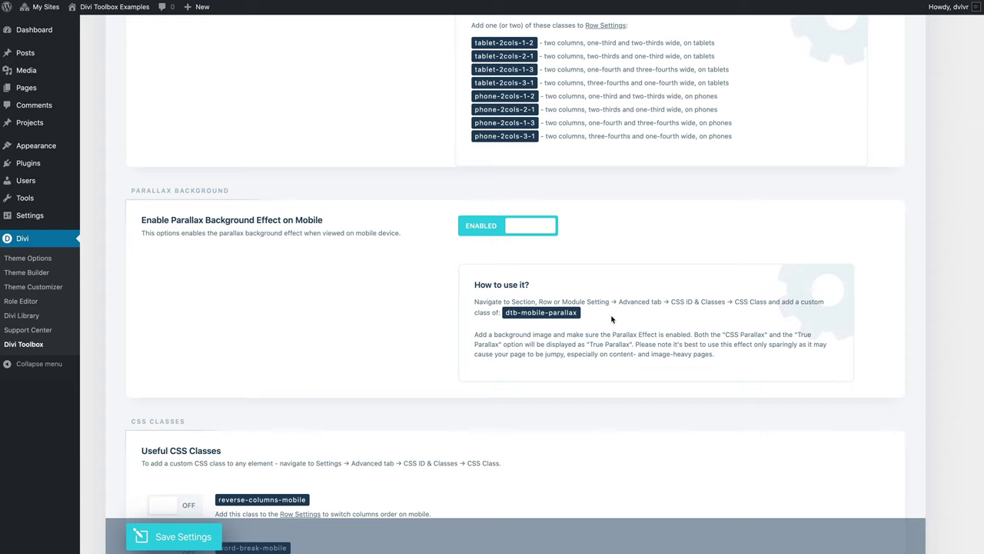
scroll(563, 331, "down", 5)
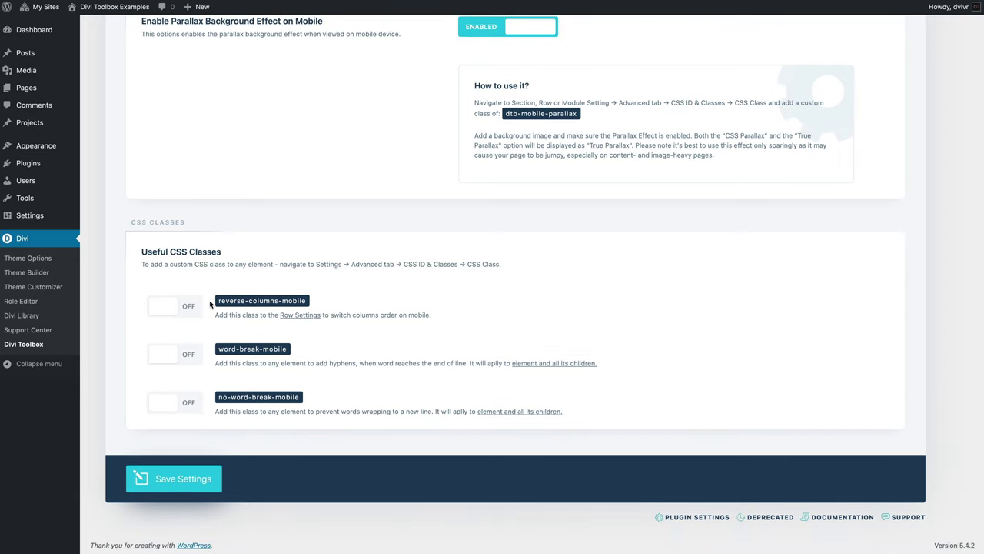
left_click(185, 311)
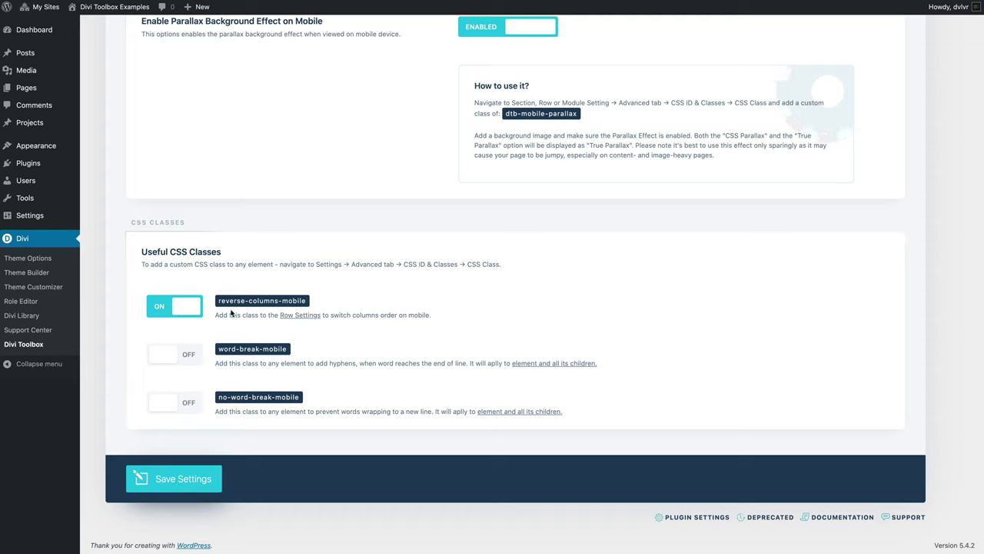
left_click_drag(220, 300, 270, 300)
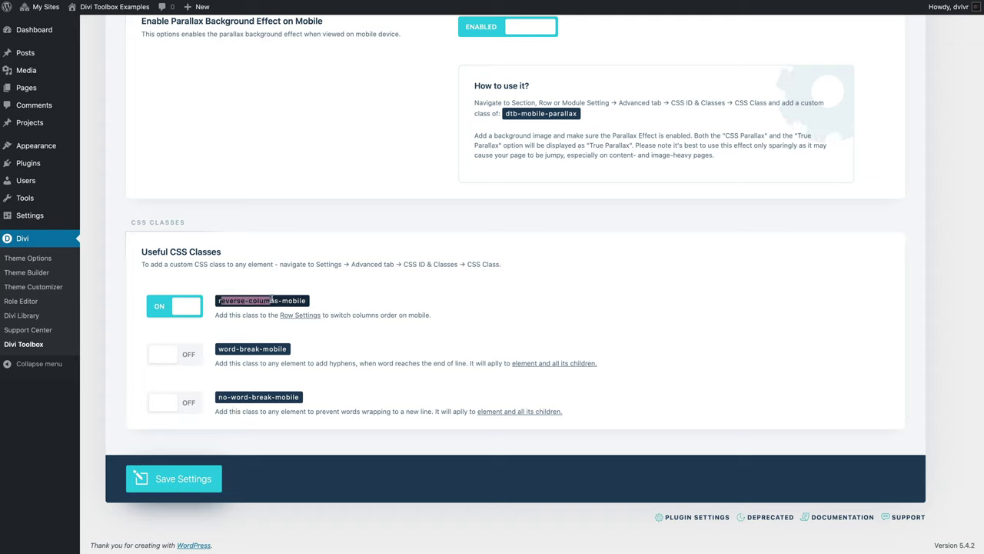
left_click(251, 299)
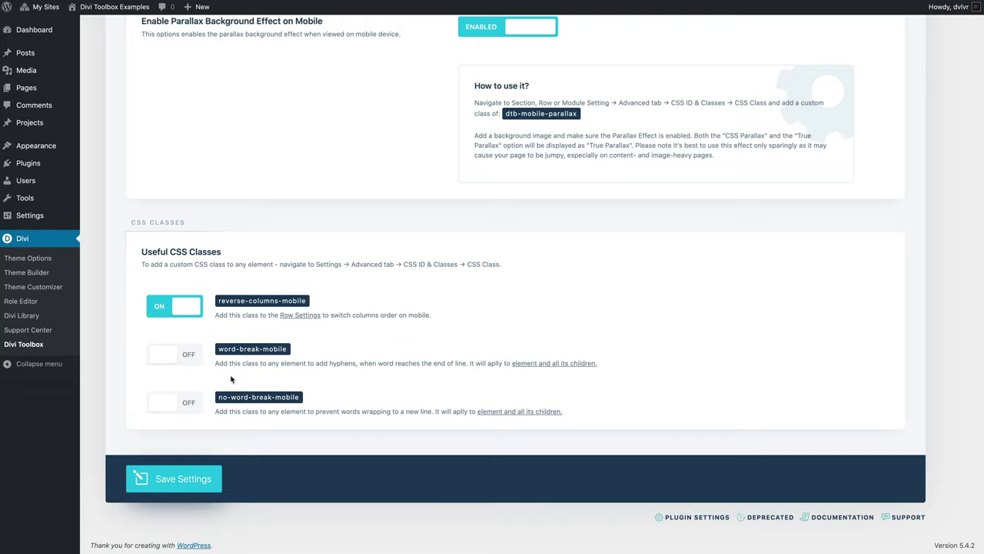
scroll(231, 378, "up", 4)
left_click(174, 536)
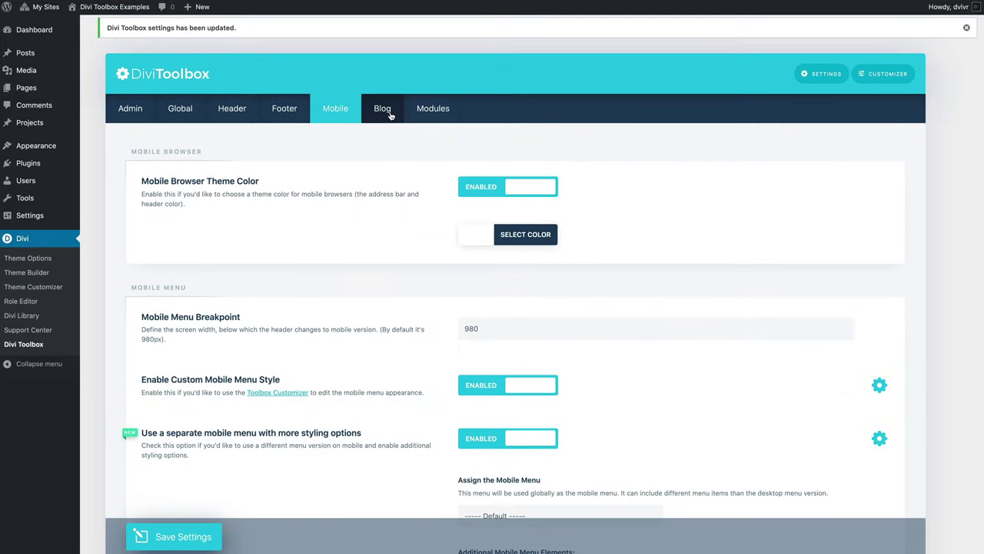
Step: Enable Custom Post Meta in the Blog settings, save, and check the post meta on the site's category page
left_click(388, 114)
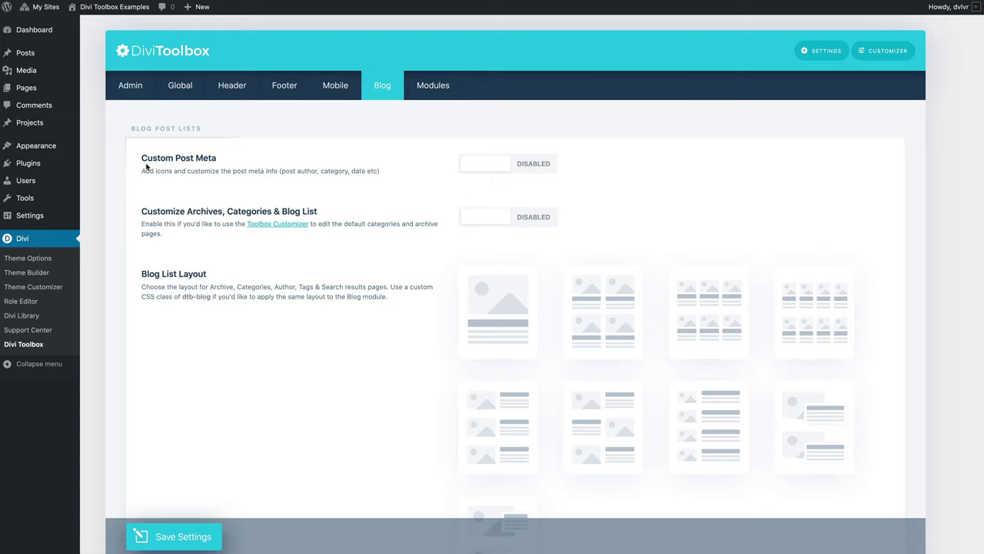
left_click(493, 169)
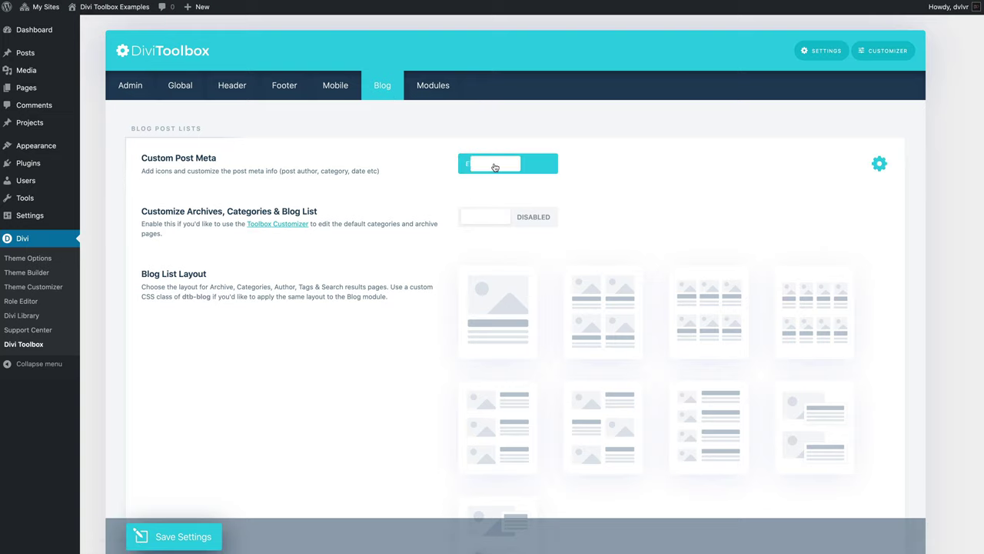
left_click(174, 536)
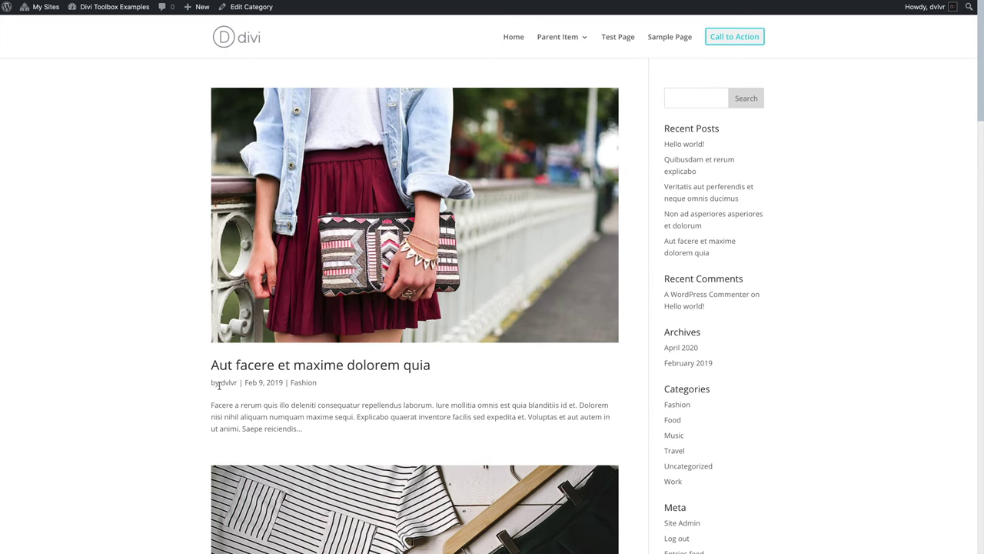
left_click(45, 7)
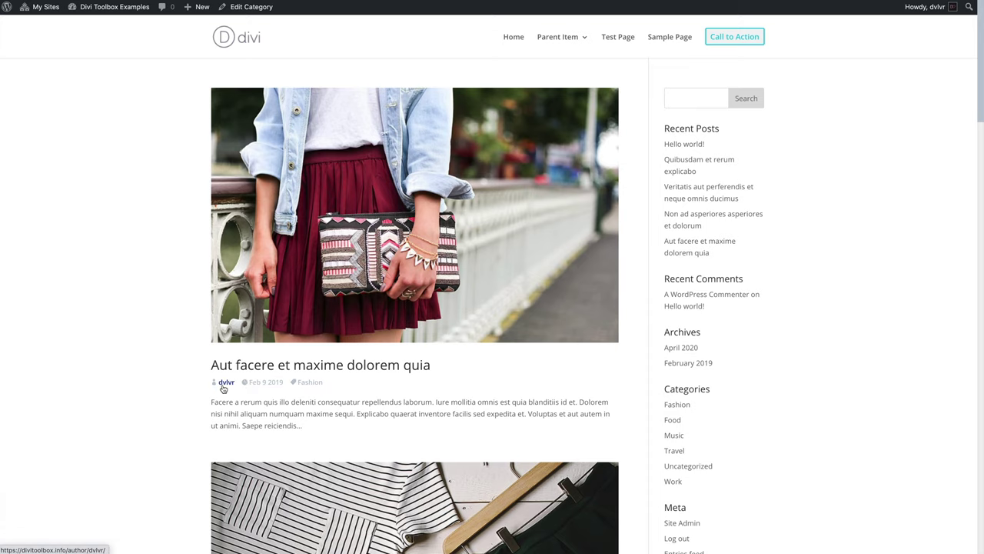
scroll(223, 382, "down", 1)
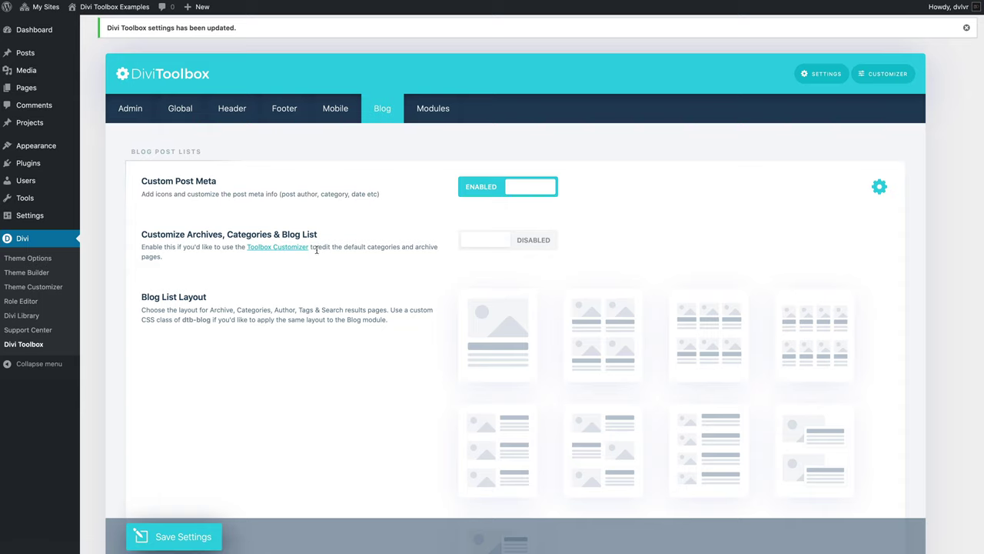
Step: Enable Customize Archives, Categories & Blog List with the layout of half-width images all left of the text, and save
left_click(502, 243)
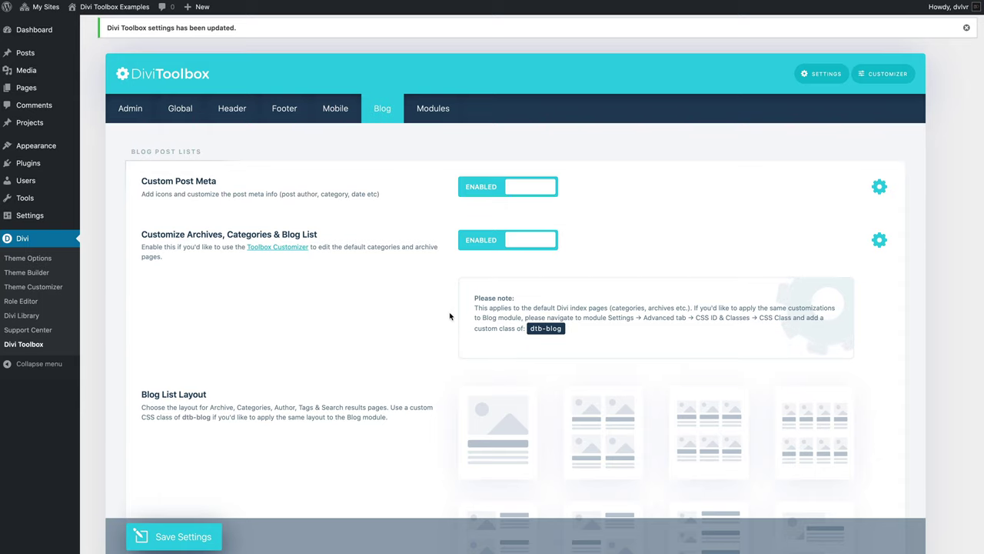
scroll(450, 316, "down", 1)
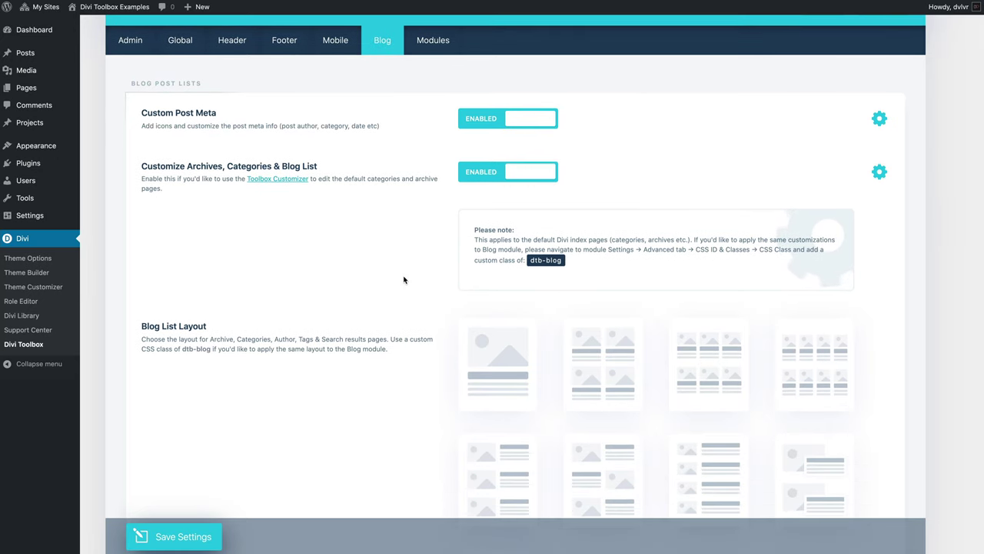
scroll(404, 279, "down", 2)
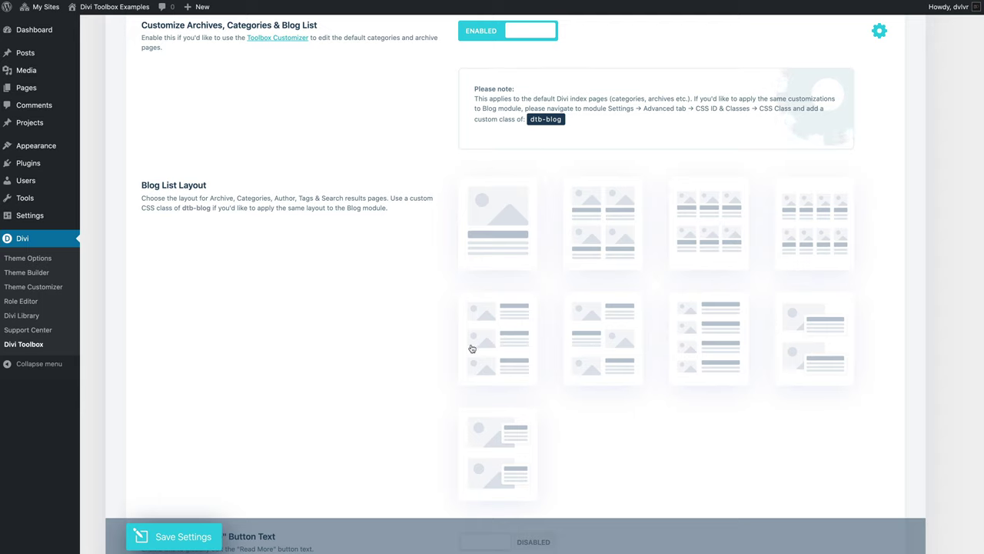
left_click(505, 333)
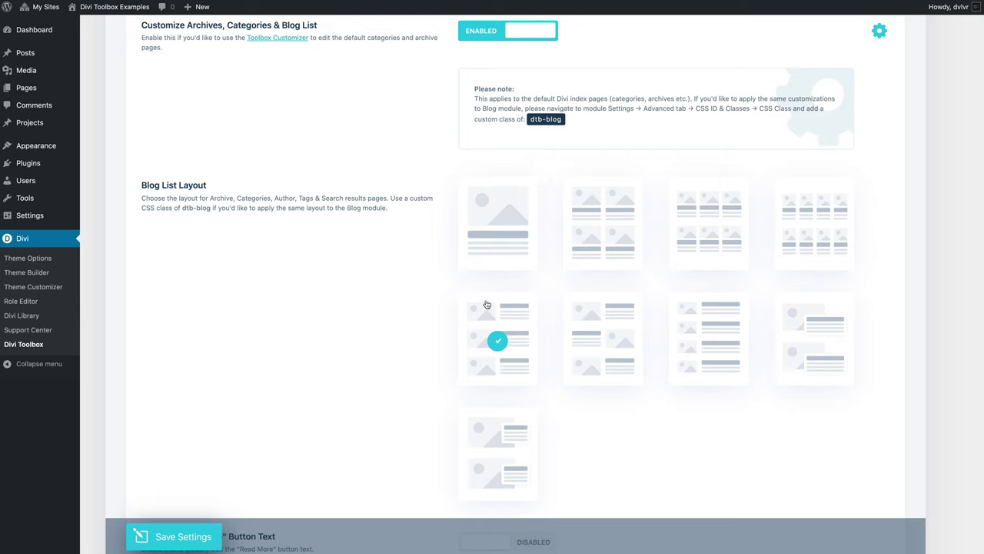
left_click(198, 540)
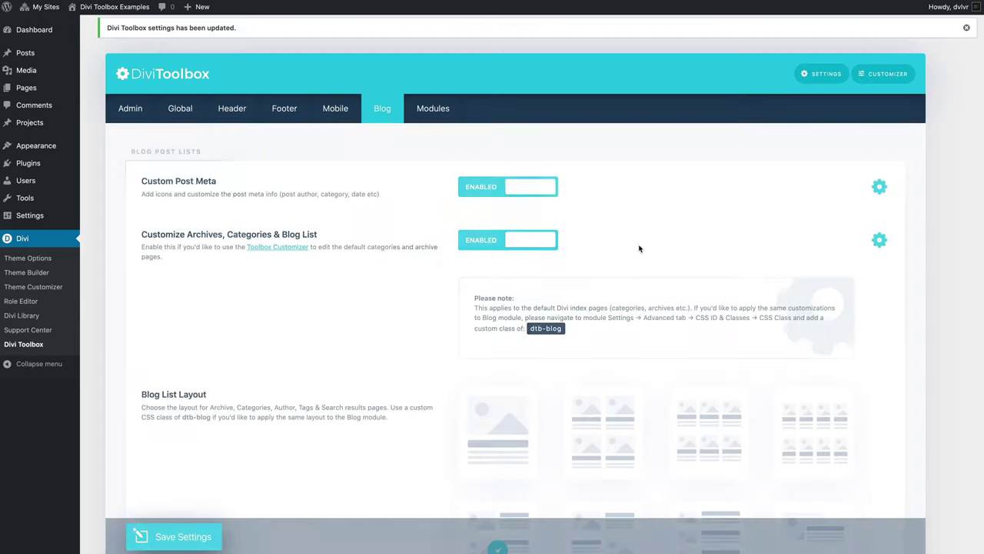
Step: Open the Toolbox Customizer's blog settings, examine the post list preview, and expand the Categories, Archives & Blog List options
left_click(881, 242)
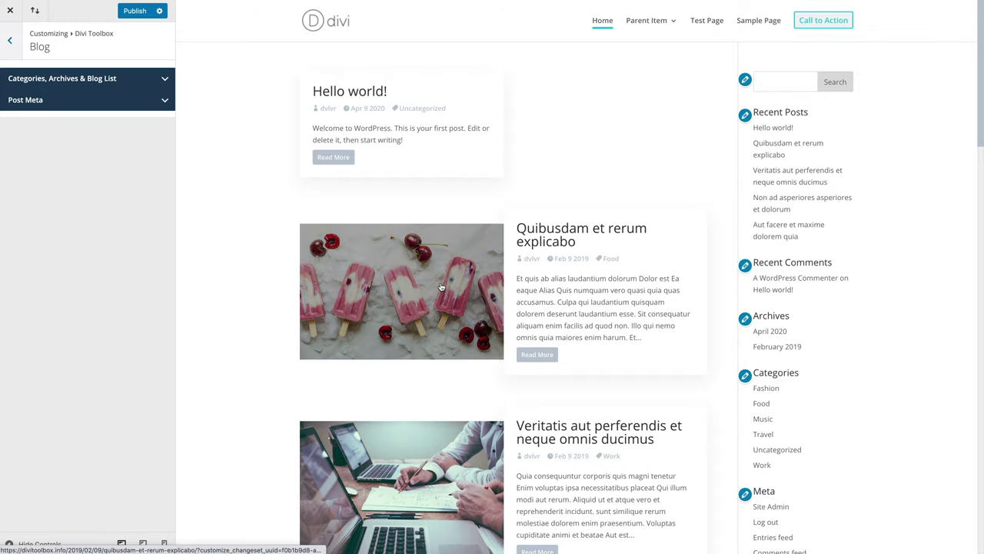
scroll(431, 292, "down", 3)
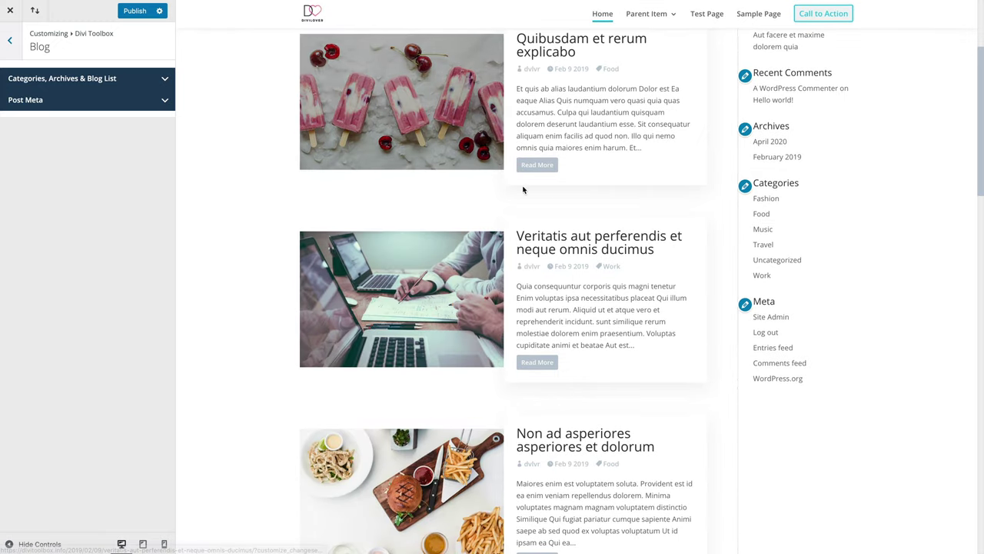
scroll(459, 97, "up", 3)
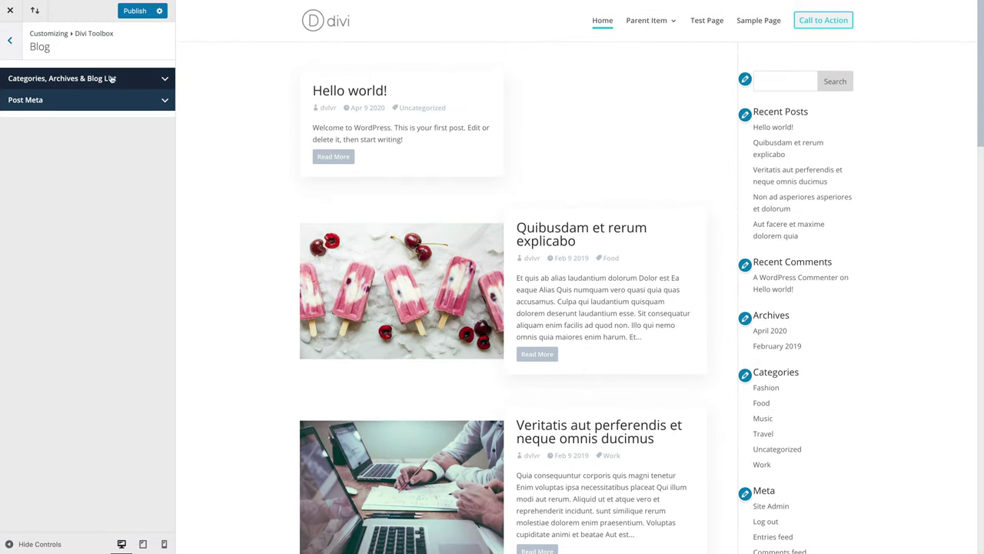
left_click(164, 80)
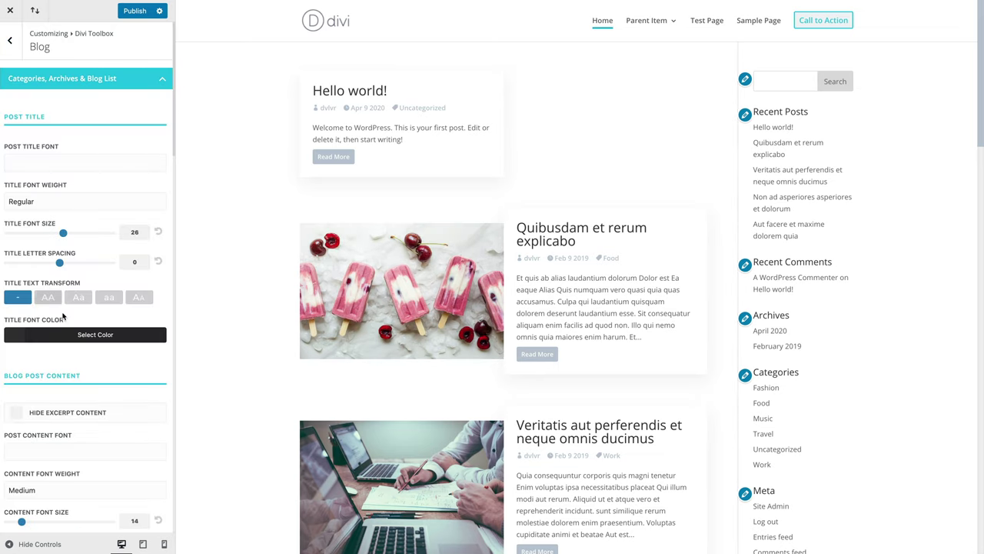
scroll(66, 316, "down", 3)
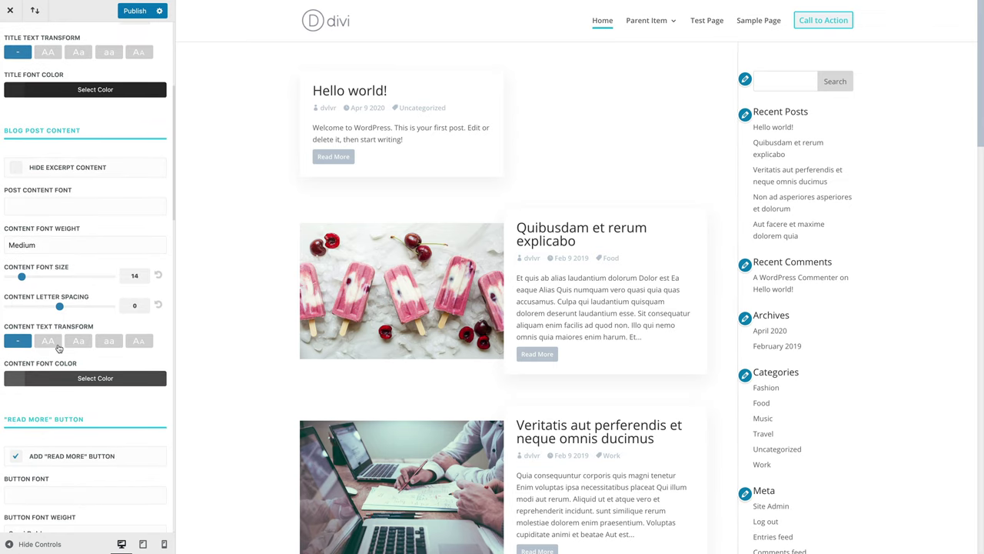
Step: Try hiding the excerpt content in the blog list and review the Read More button and featured image options
left_click(16, 167)
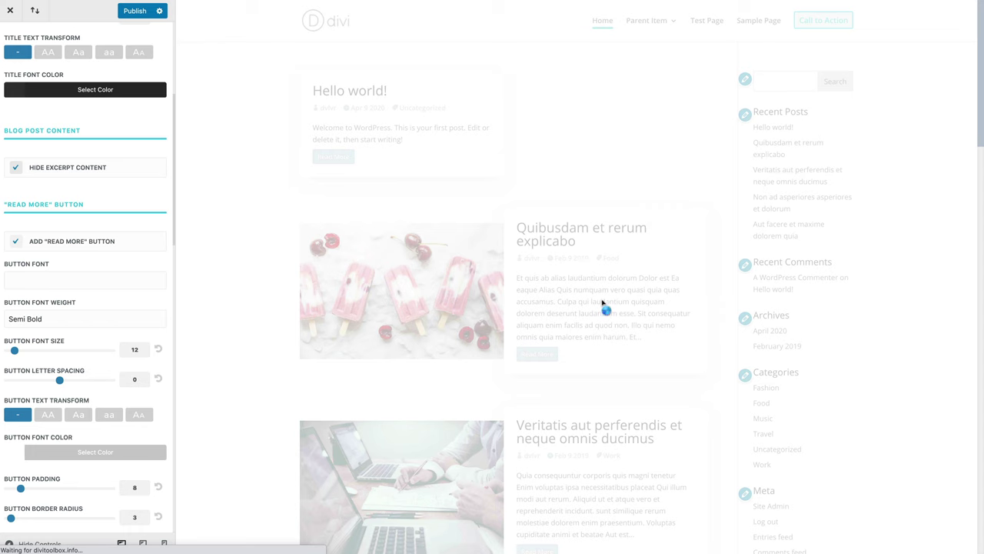
scroll(199, 244, "down", 5)
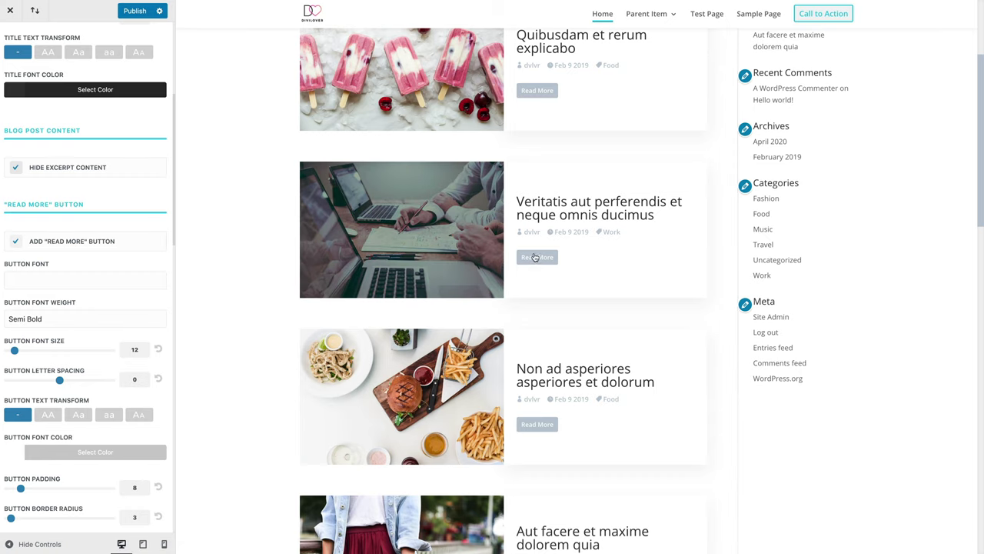
scroll(131, 279, "down", 5)
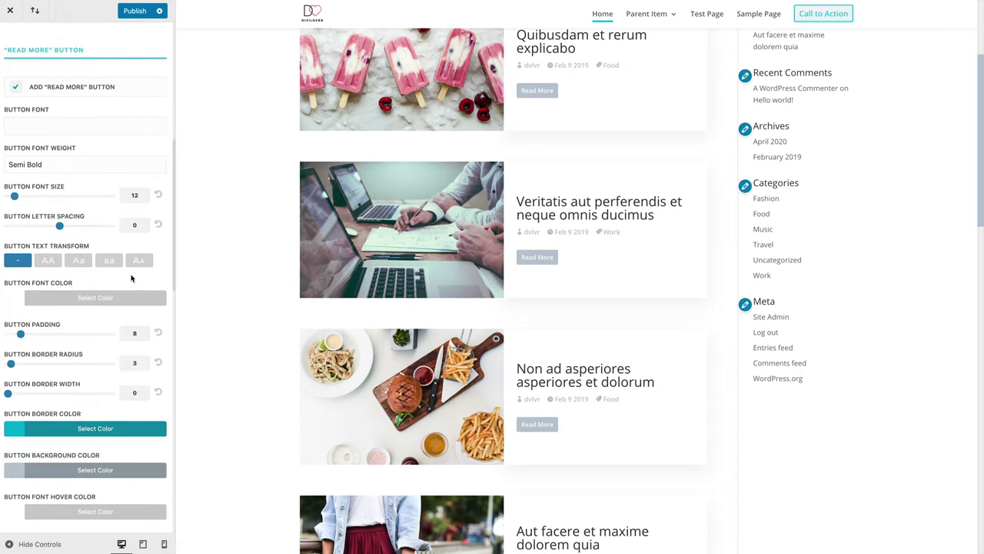
scroll(131, 278, "down", 3)
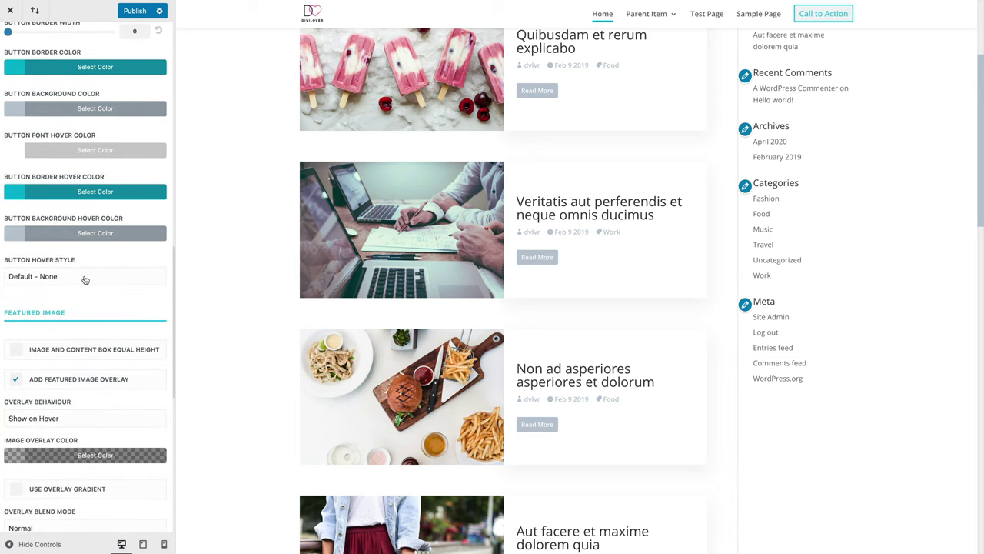
scroll(107, 331, "down", 2)
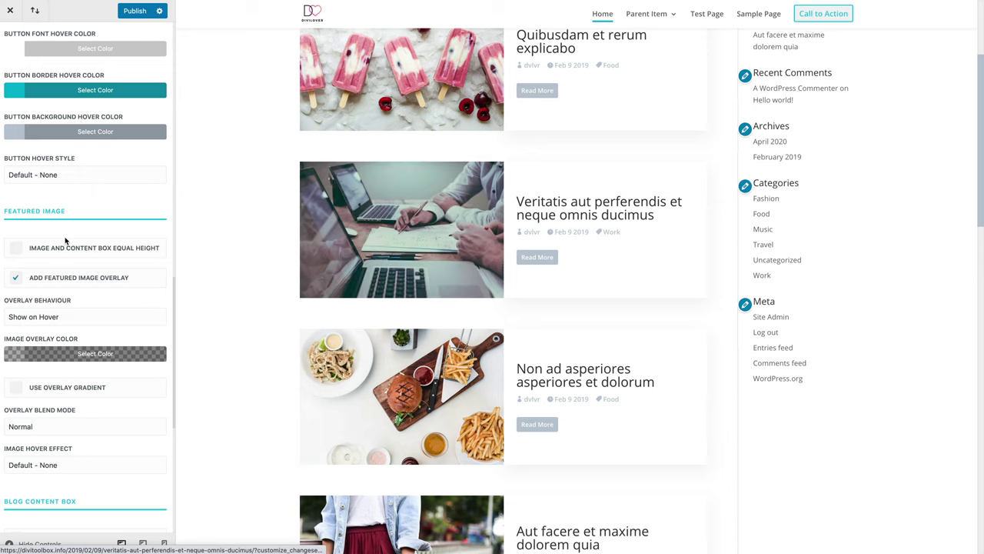
scroll(123, 198, "up", 9)
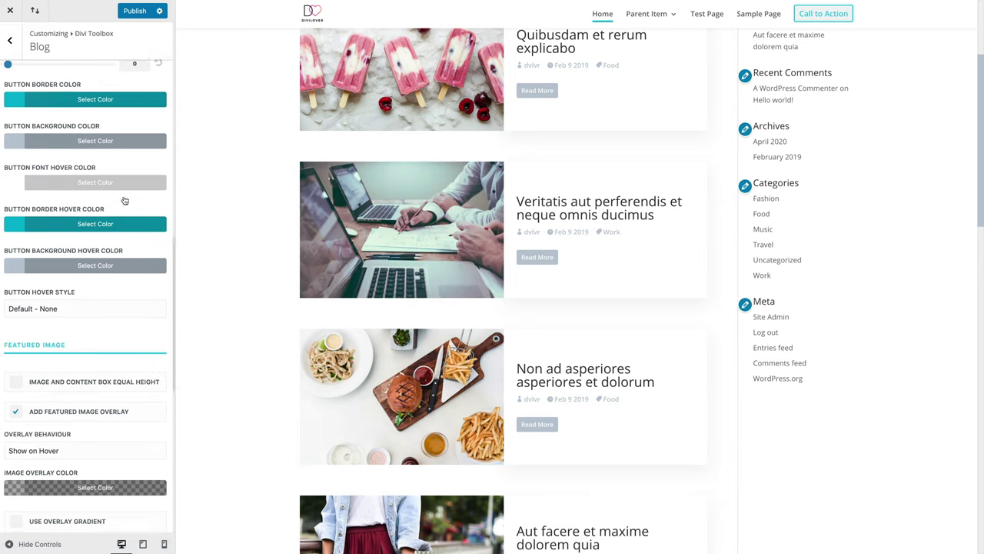
scroll(125, 201, "up", 2)
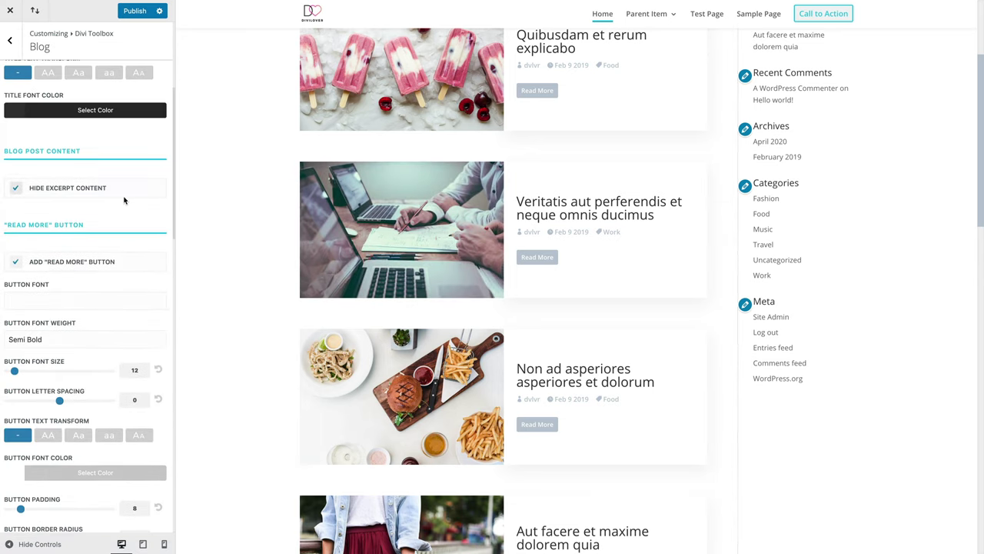
left_click(16, 189)
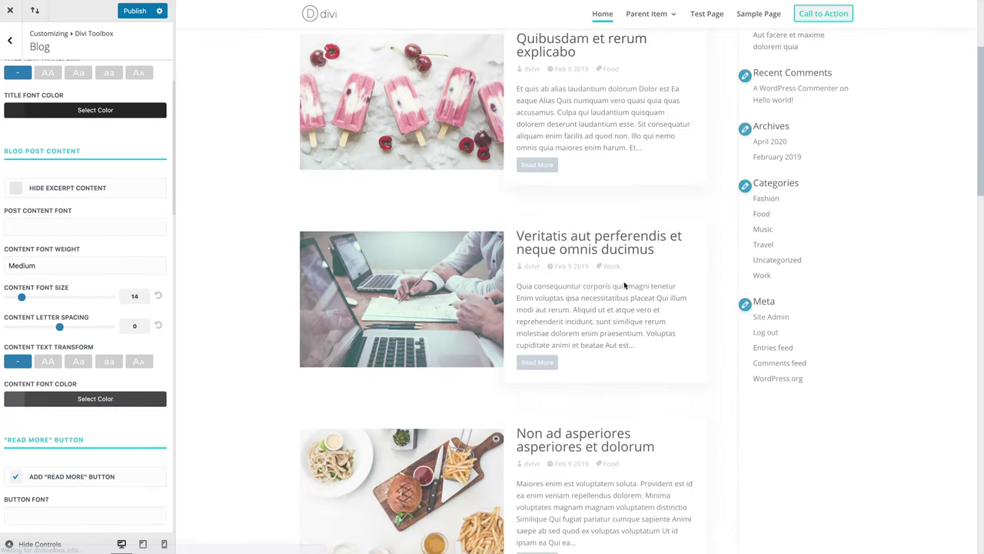
Step: Enable Image and Content Box Equal Height for the featured images and check the posts in the preview
scroll(475, 290, "down", 2)
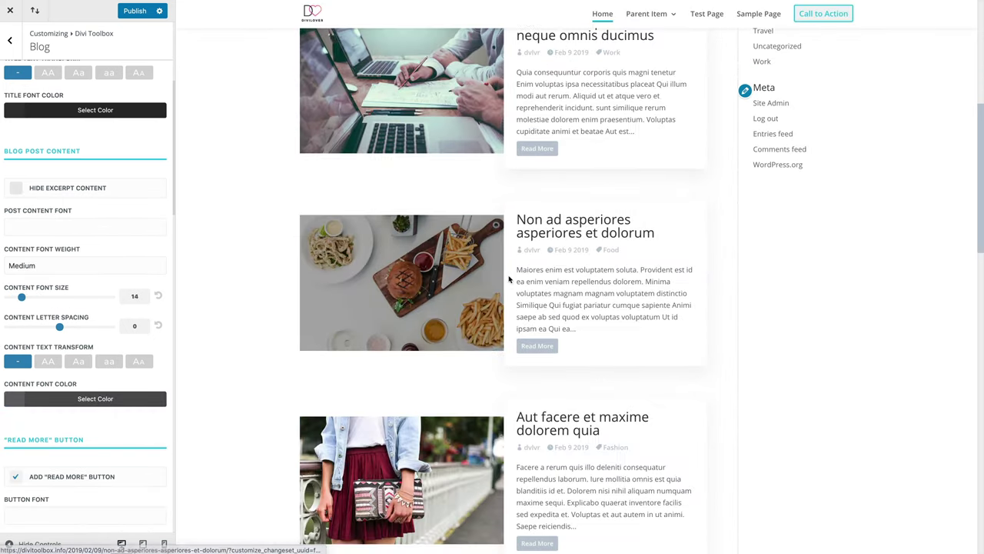
scroll(479, 467, "down", 2)
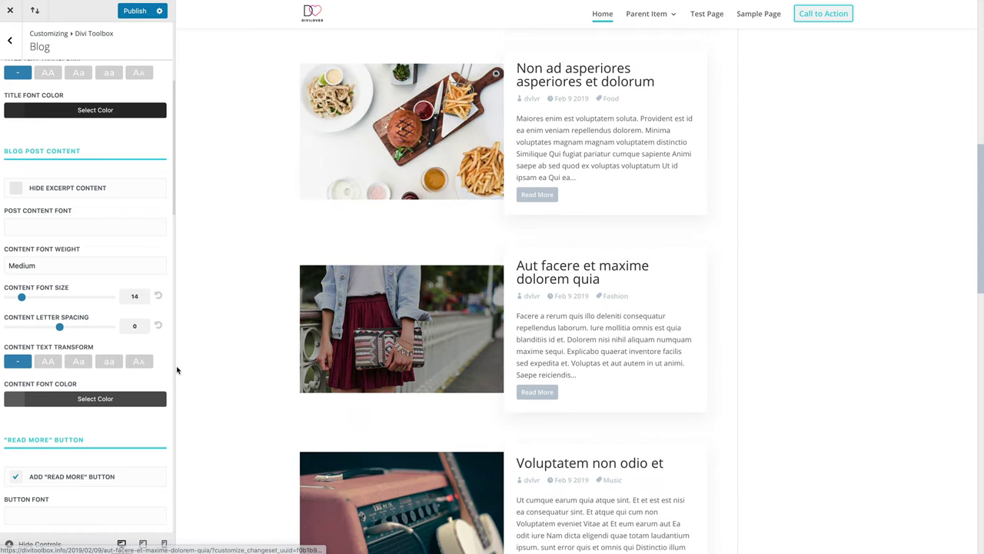
scroll(119, 365, "down", 3)
scroll(117, 369, "down", 10)
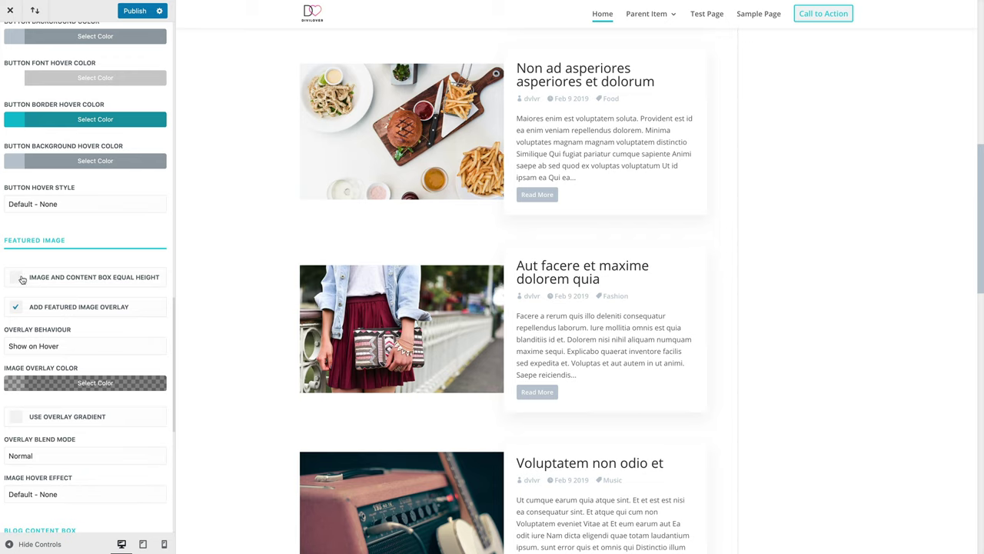
left_click(106, 281)
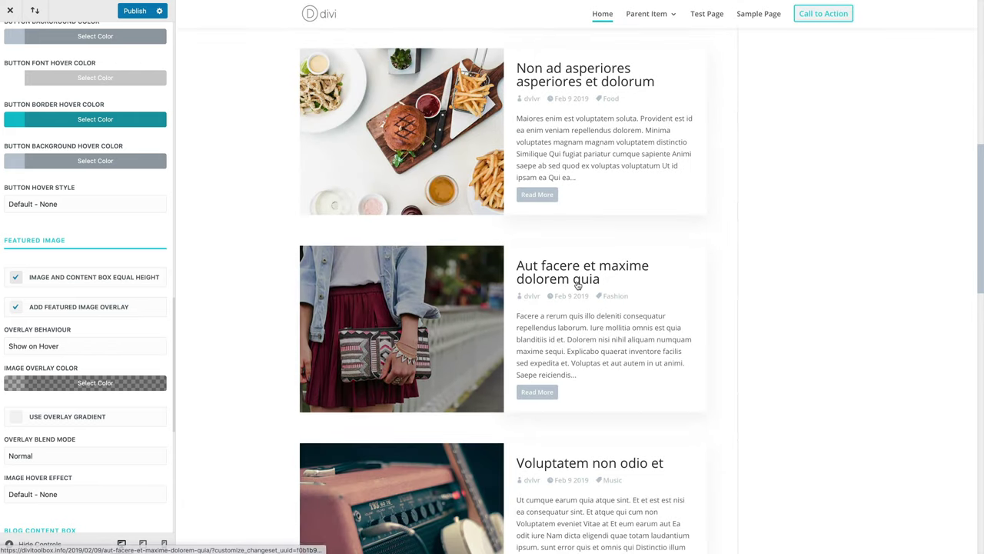
scroll(578, 285, "down", 3)
scroll(585, 292, "down", 3)
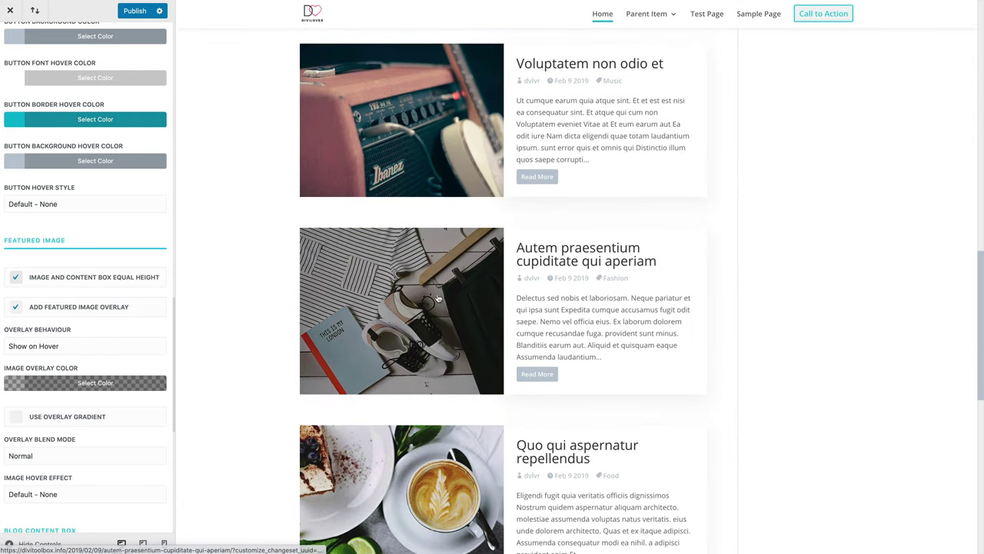
scroll(604, 312, "down", 3)
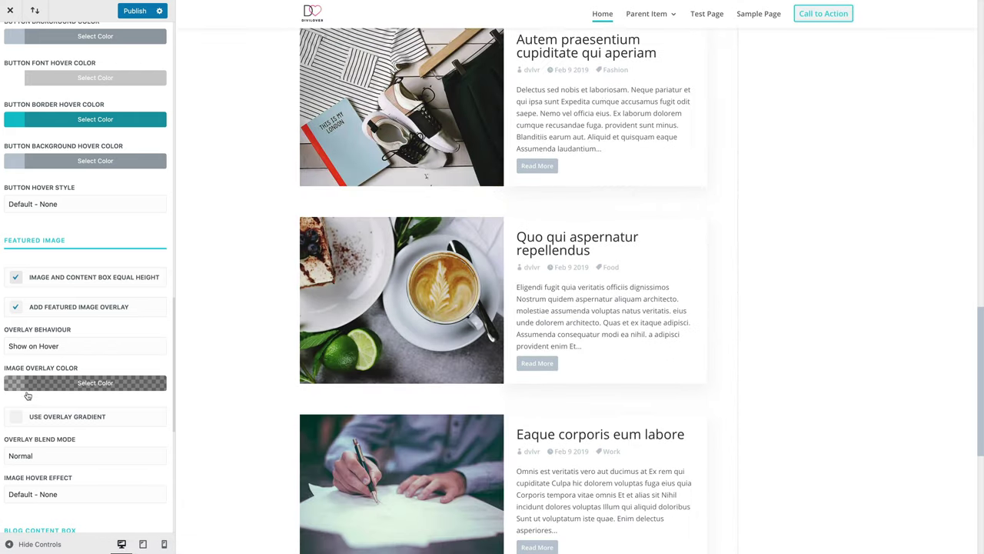
Step: Enable Use Overlay Gradient for the featured images, review the overlay blend modes, and check the effect in the post list preview
scroll(63, 365, "down", 3)
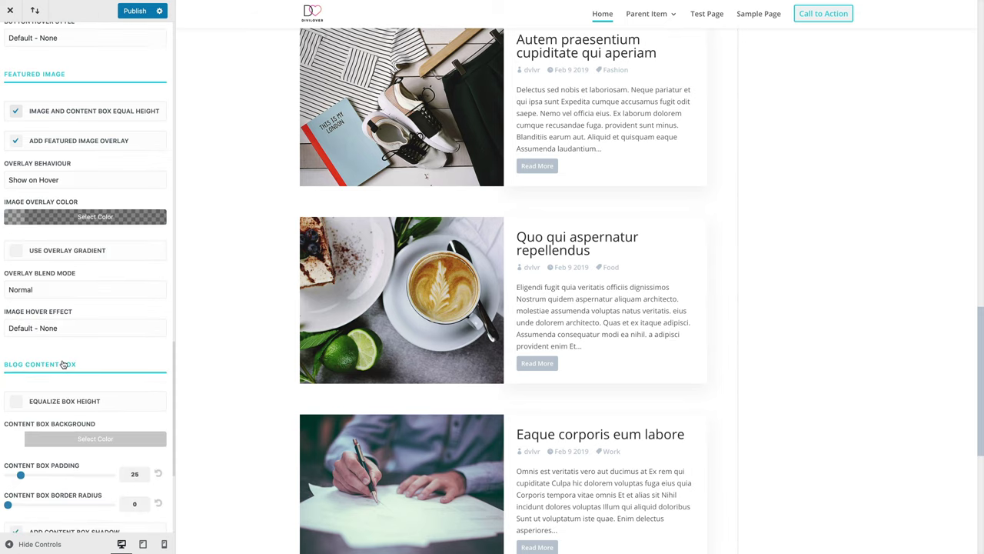
left_click(17, 249)
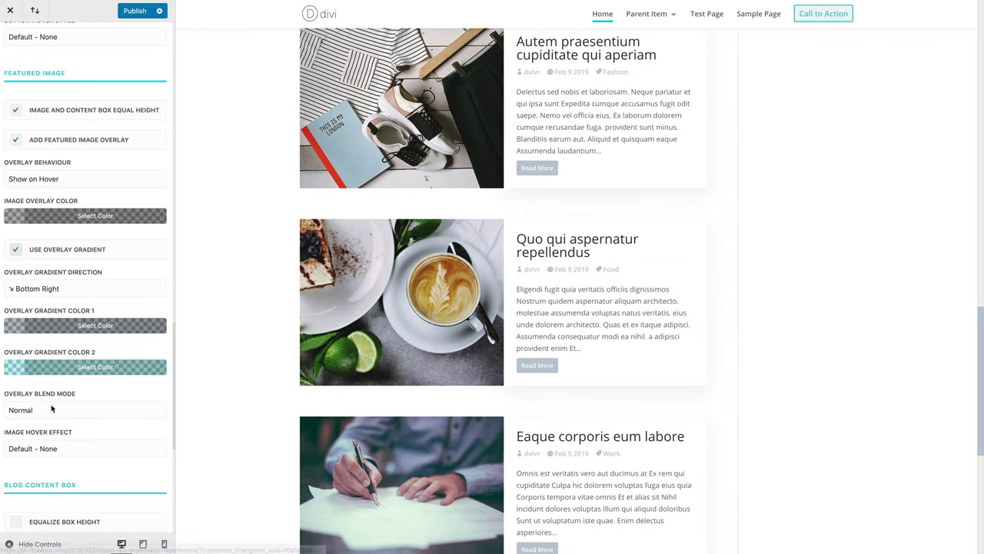
left_click(66, 410)
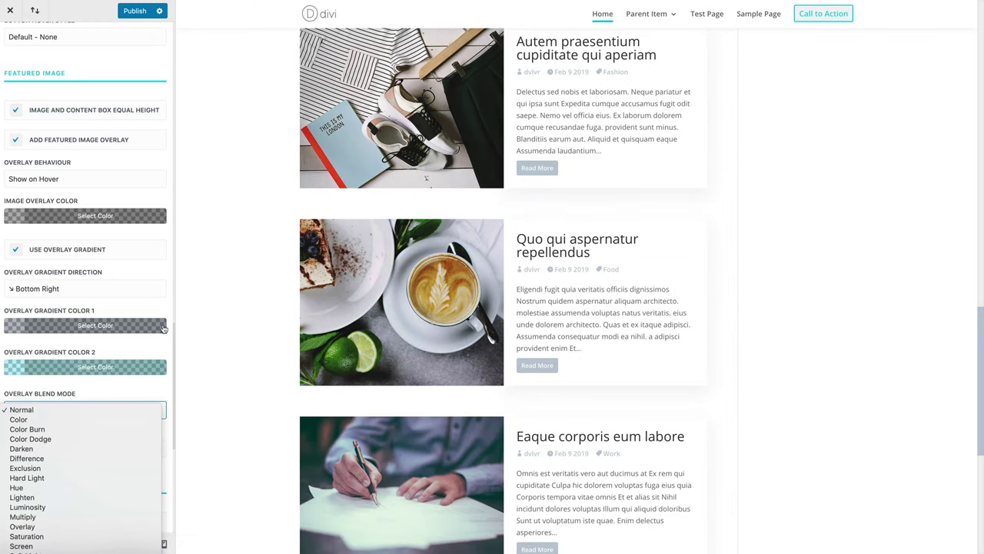
left_click(123, 310)
scroll(617, 320, "down", 2)
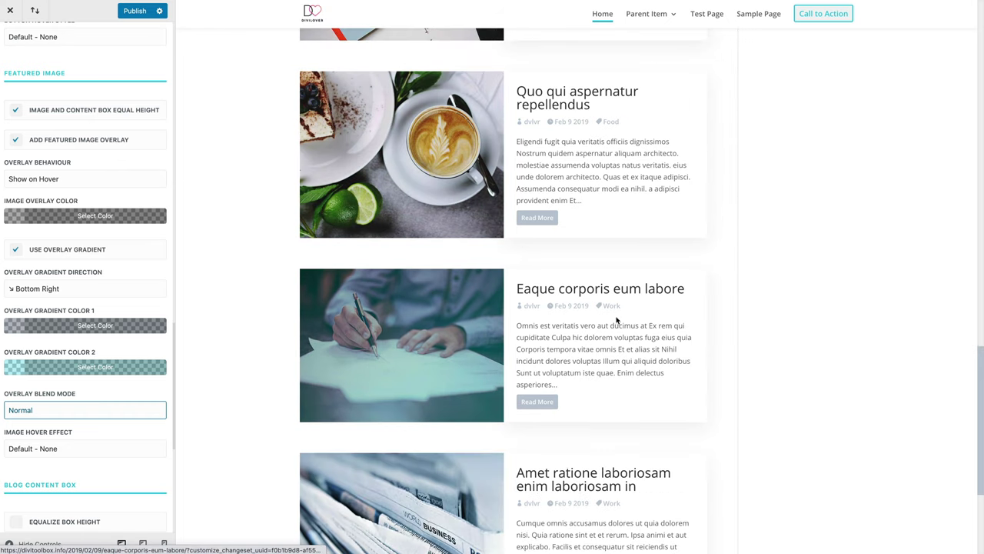
scroll(347, 370, "down", 3)
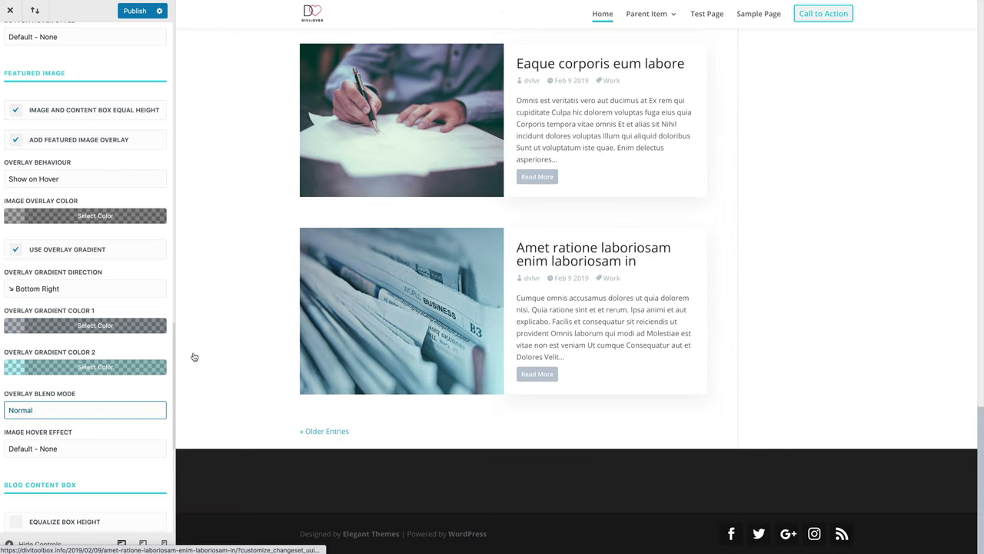
Step: Examine the Blog Content Box options against the post list preview and collapse the Categories, Archives & Blog List options
scroll(91, 370, "down", 3)
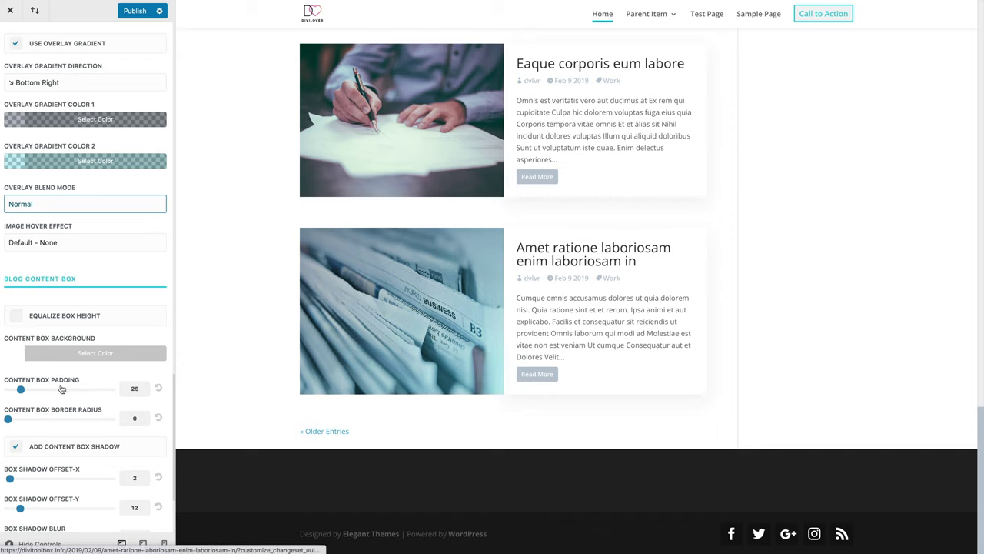
scroll(68, 385, "down", 1)
scroll(69, 377, "down", 1)
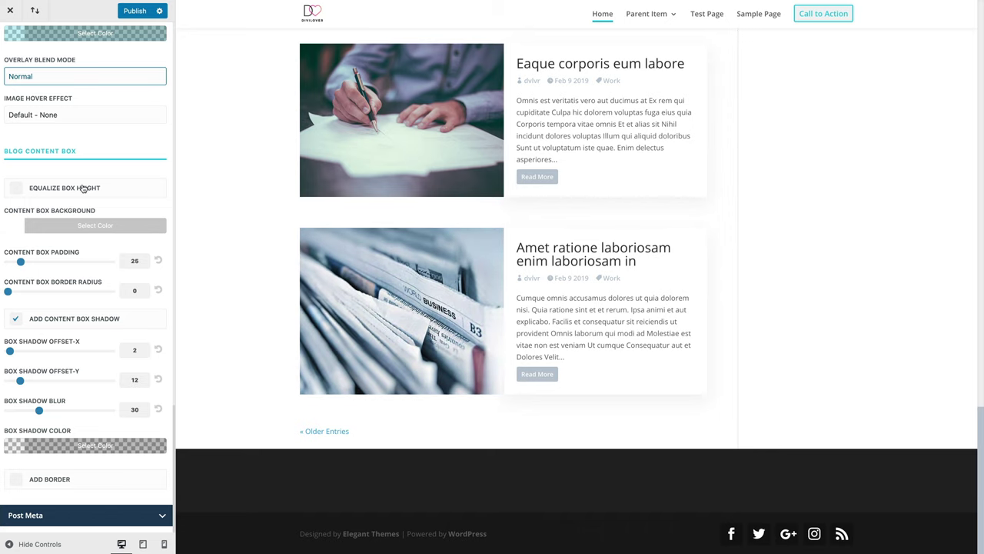
scroll(496, 247, "up", 8)
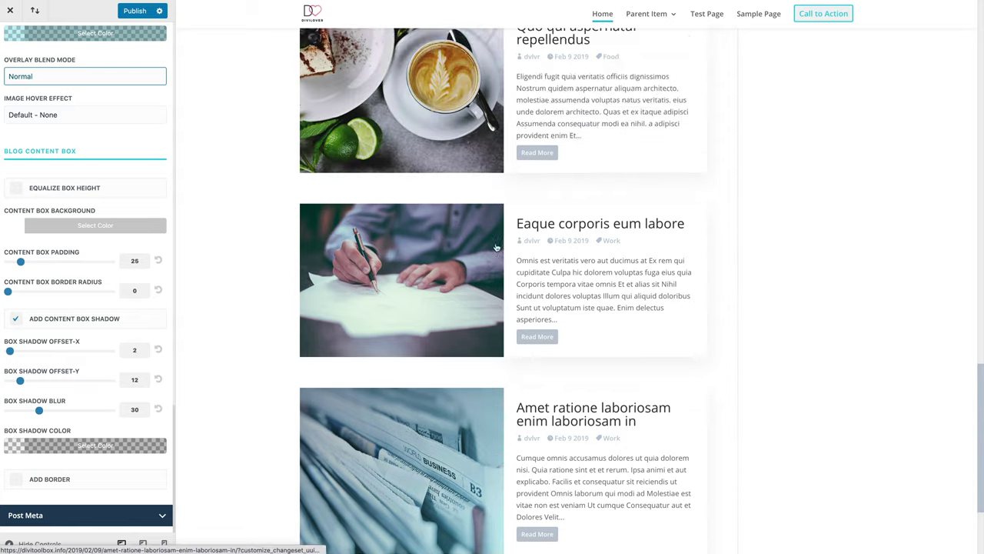
scroll(496, 247, "up", 6)
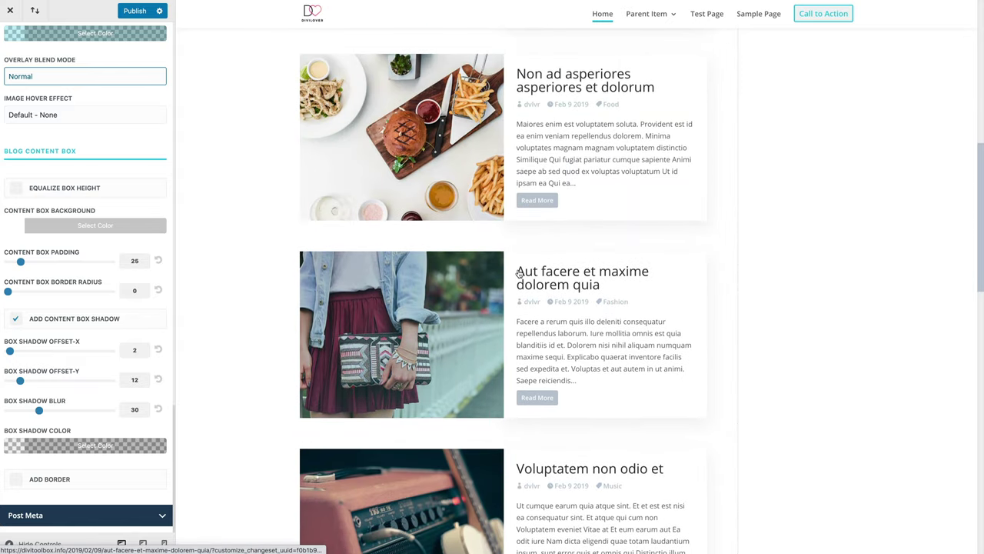
scroll(619, 289, "down", 1)
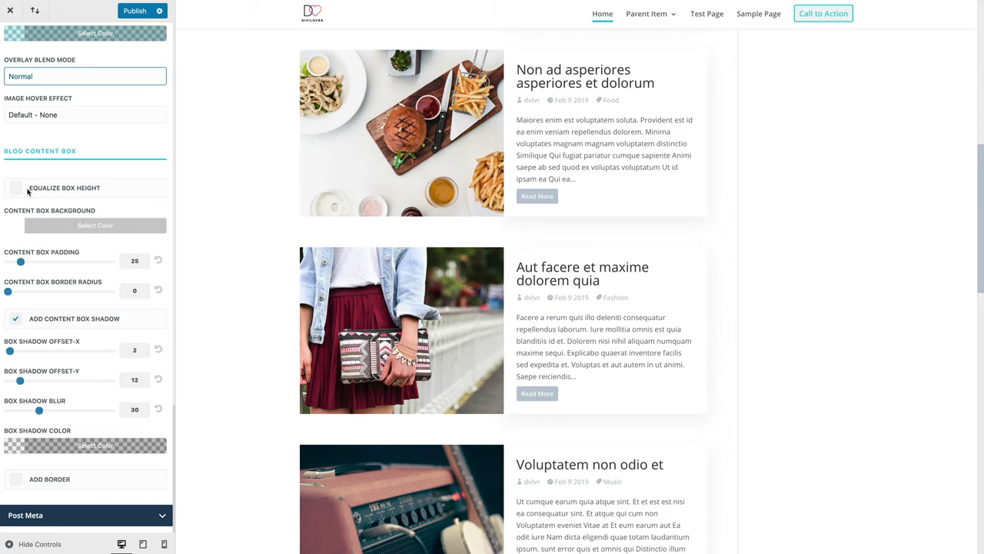
scroll(98, 172, "up", 10)
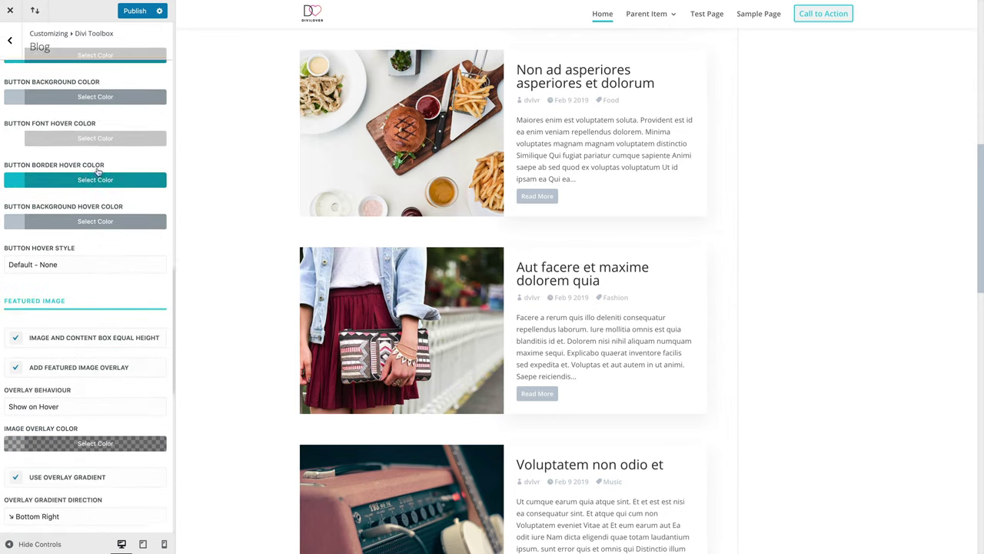
scroll(98, 171, "up", 8)
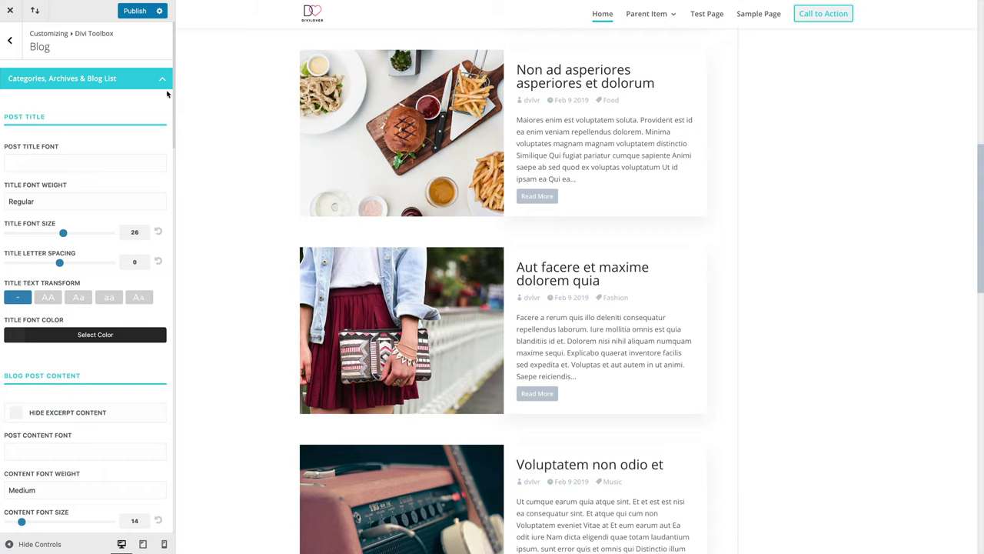
left_click(161, 79)
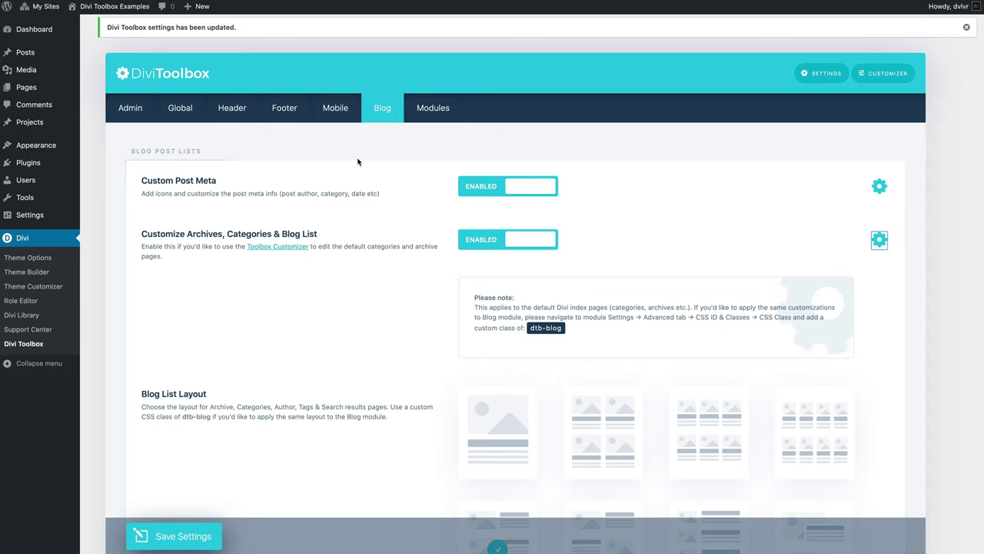
Step: In the Divi Toolbox blog settings, enable Change "Read More" Button Text and Customize Sidebar & Widgets, and save
scroll(357, 162, "down", 7)
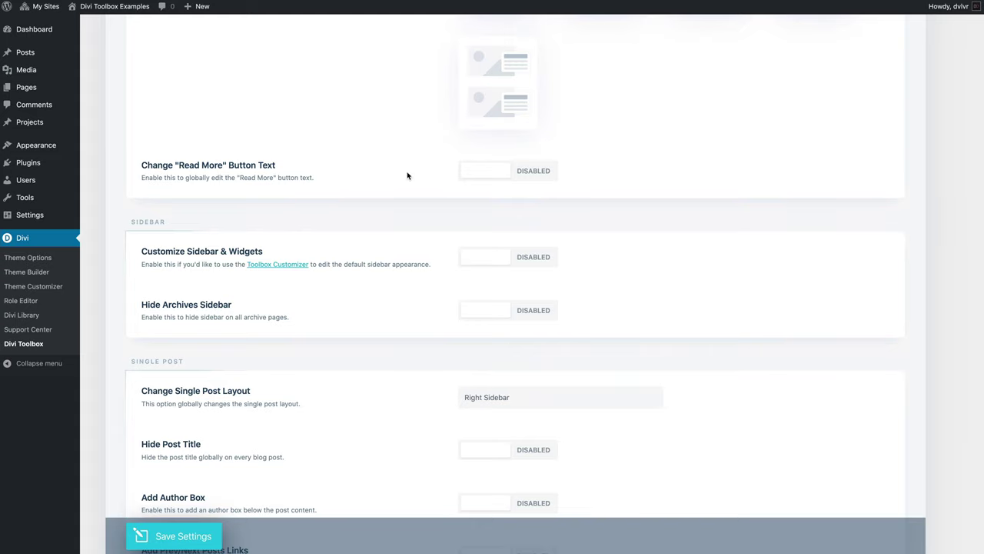
left_click(498, 173)
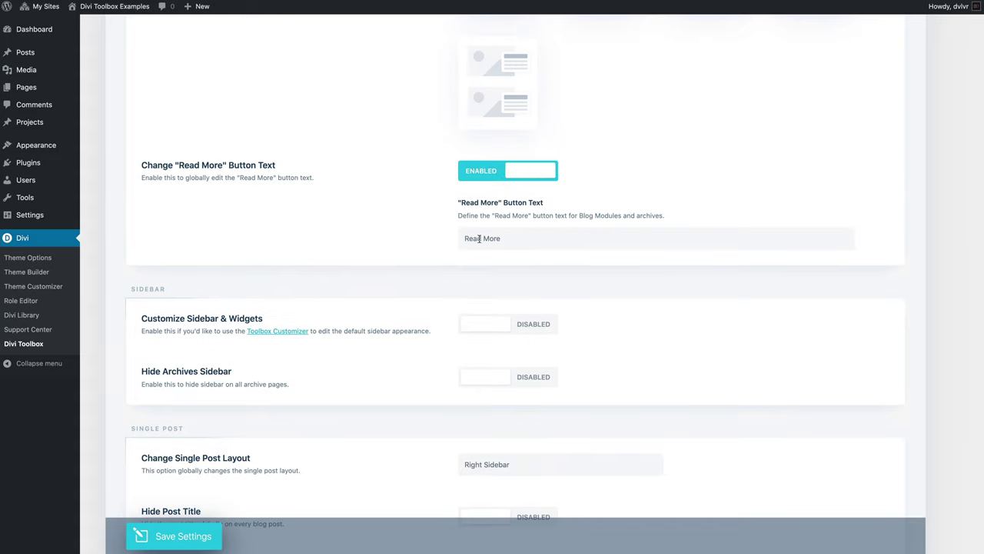
scroll(396, 287, "down", 3)
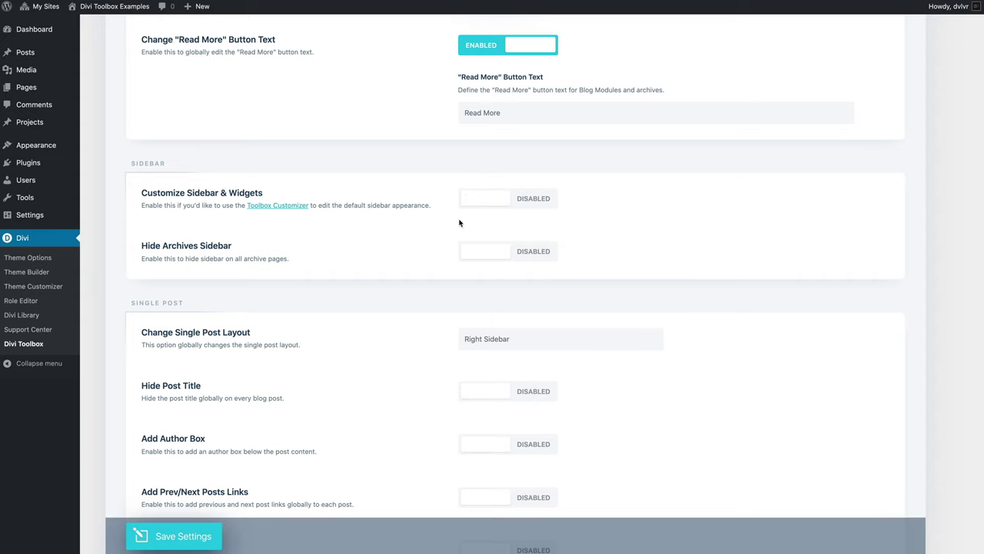
left_click(509, 203)
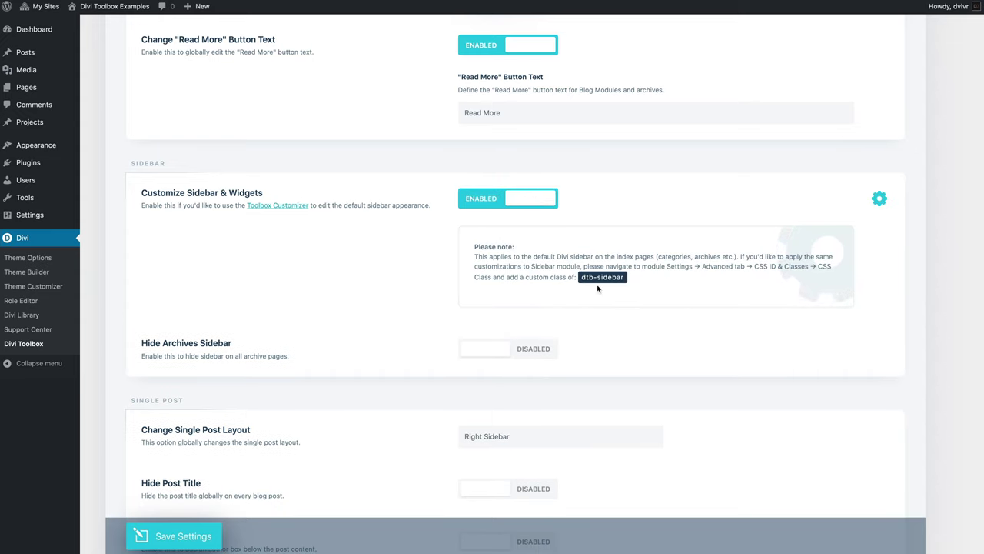
left_click(205, 538)
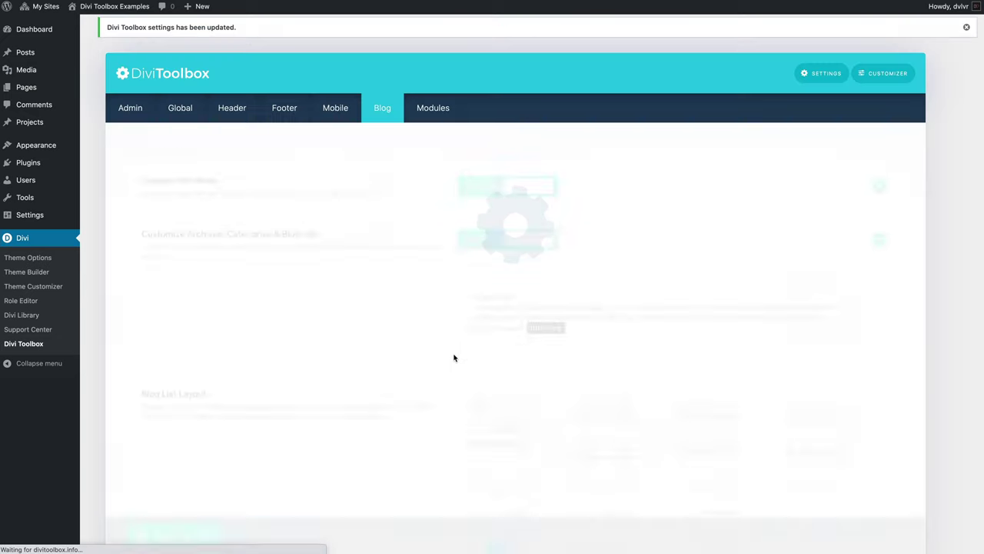
Step: Publish the Toolbox Customizer changes and enable Add Sidebar Shadow in the blog's Sidebar options
scroll(529, 346, "down", 10)
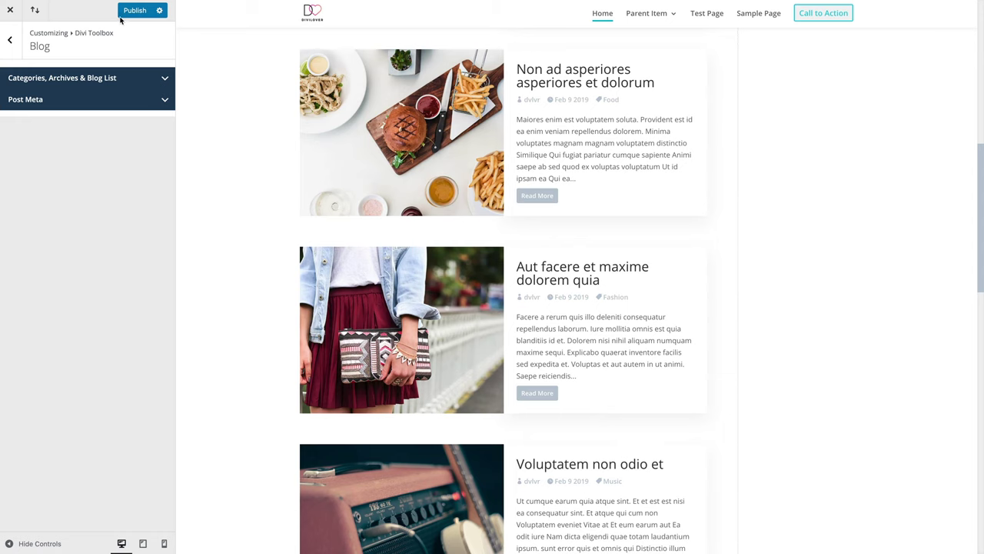
left_click(123, 14)
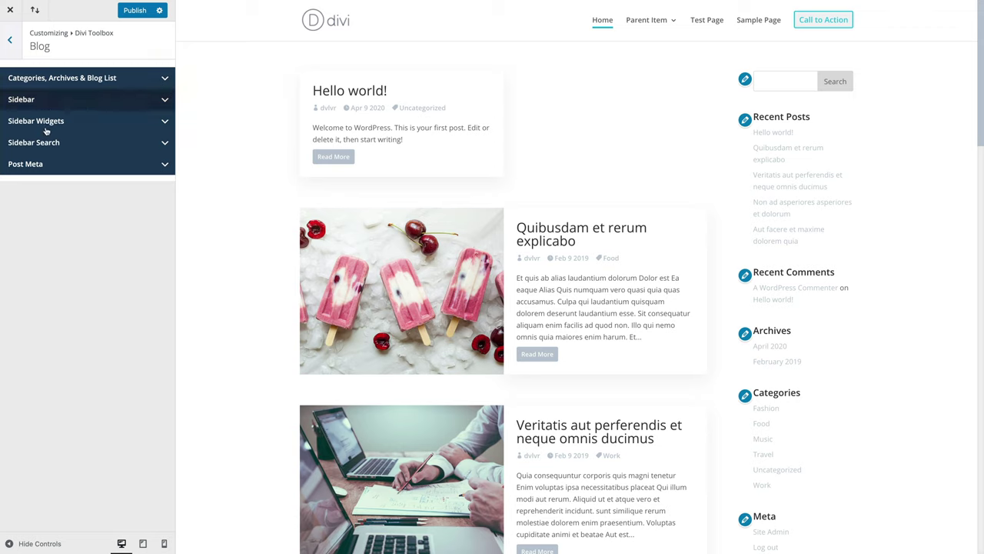
left_click(136, 102)
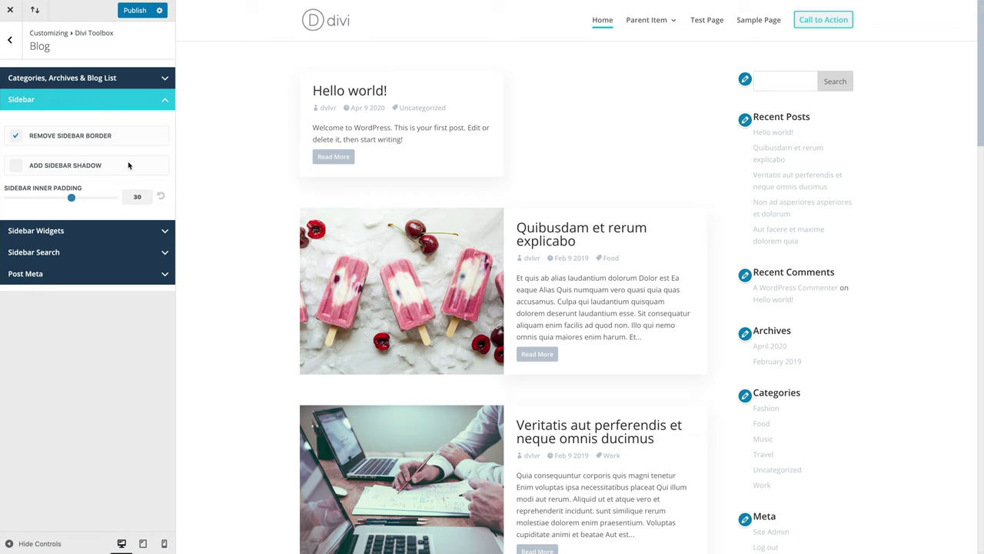
left_click(15, 166)
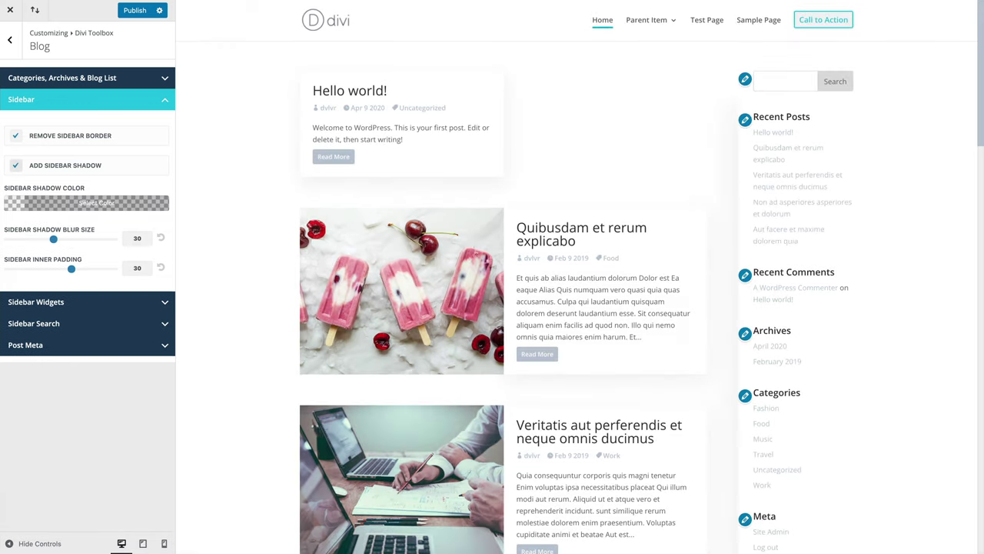
Step: Review the Sidebar Widgets options and enable Add Link Icon on Hover for the widget links
left_click(77, 100)
left_click(75, 123)
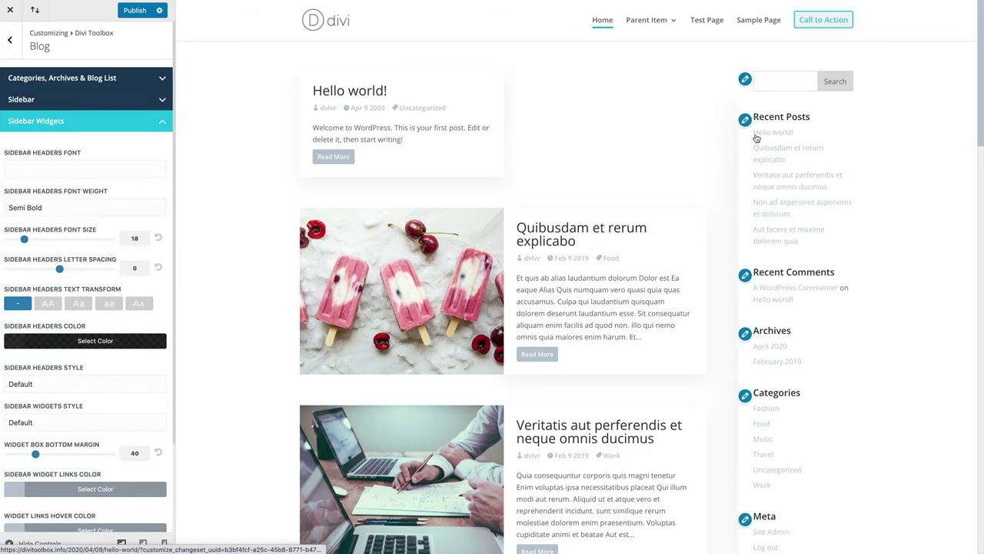
scroll(94, 197, "down", 3)
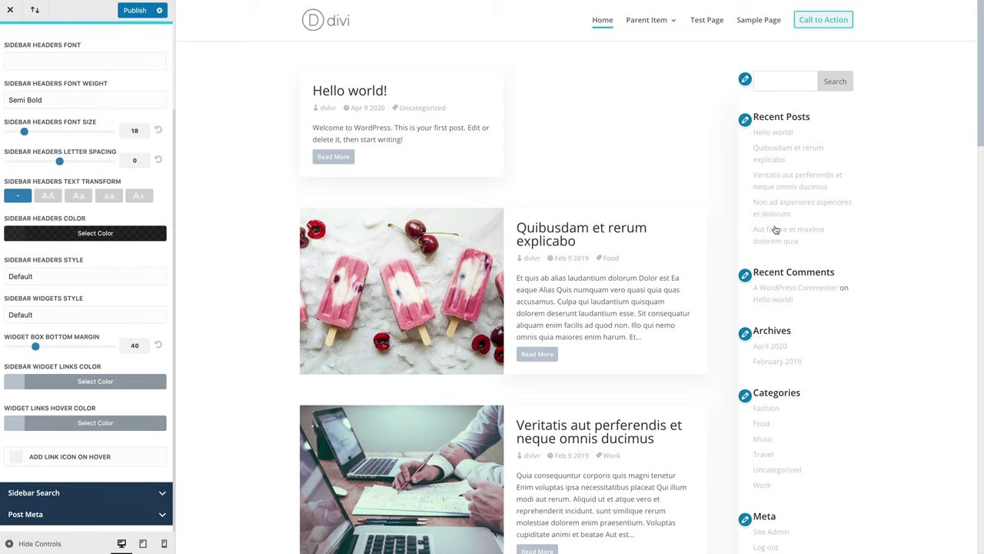
left_click(18, 458)
scroll(79, 451, "down", 3)
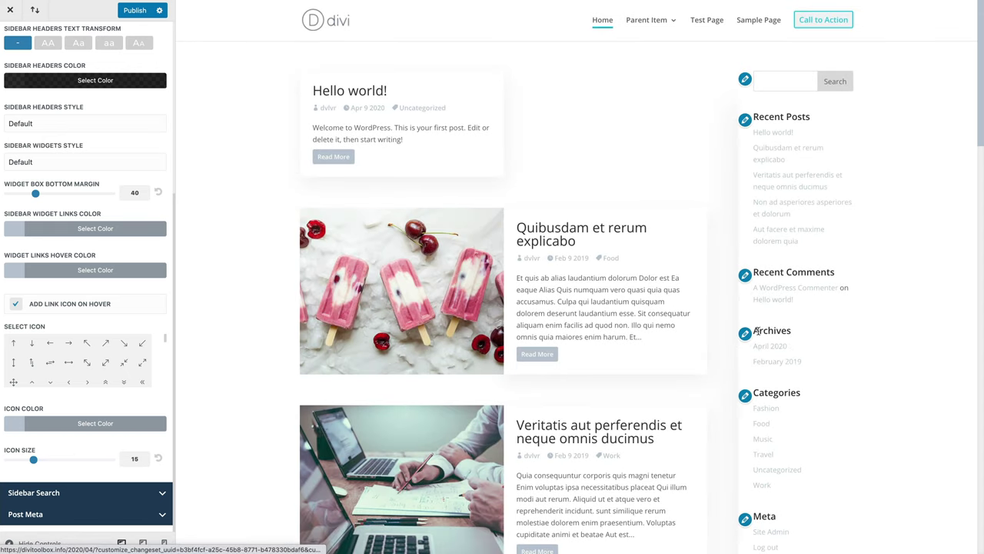
Step: Set the Sidebar Headers Style to With Divider
scroll(106, 360, "up", 3)
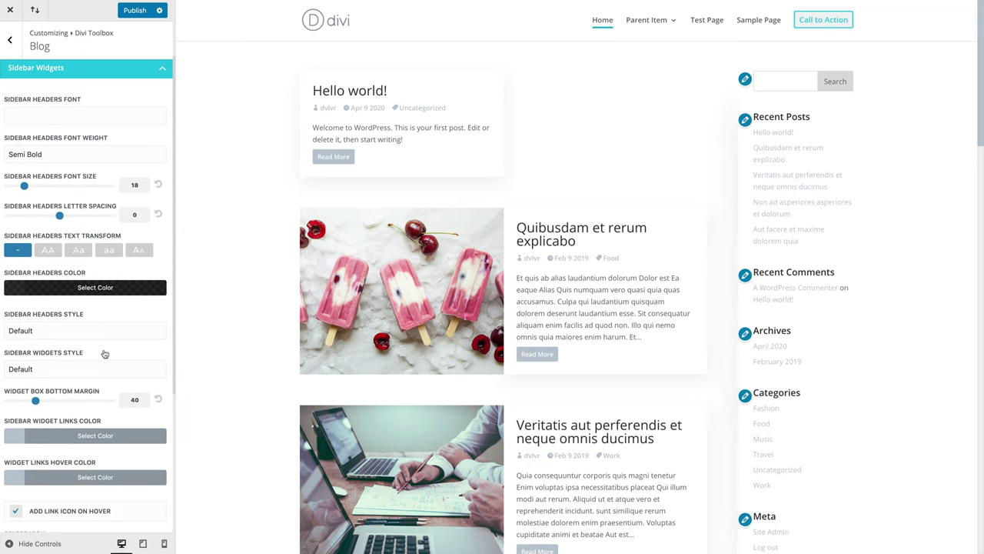
left_click(97, 330)
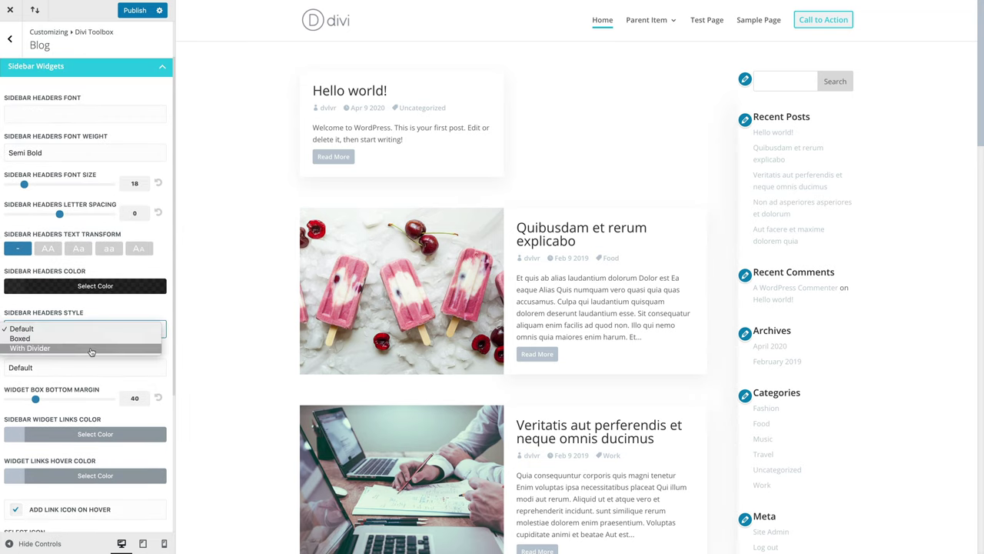
left_click(90, 349)
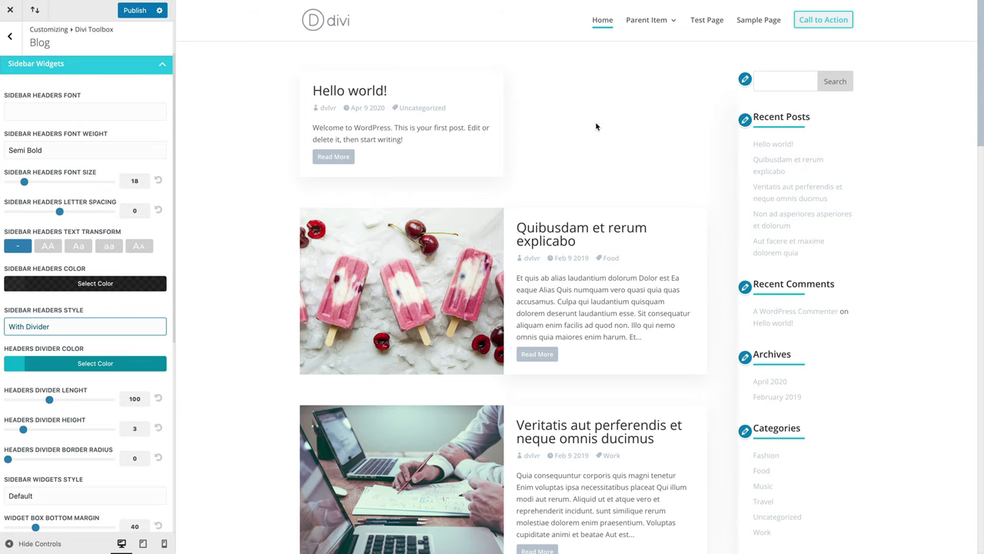
Step: Review the single post layout choices in the Toolbox blog settings, and enable Add Author Box, Add Prev/Next Posts Links and Add Related Posts
scroll(596, 125, "down", 4)
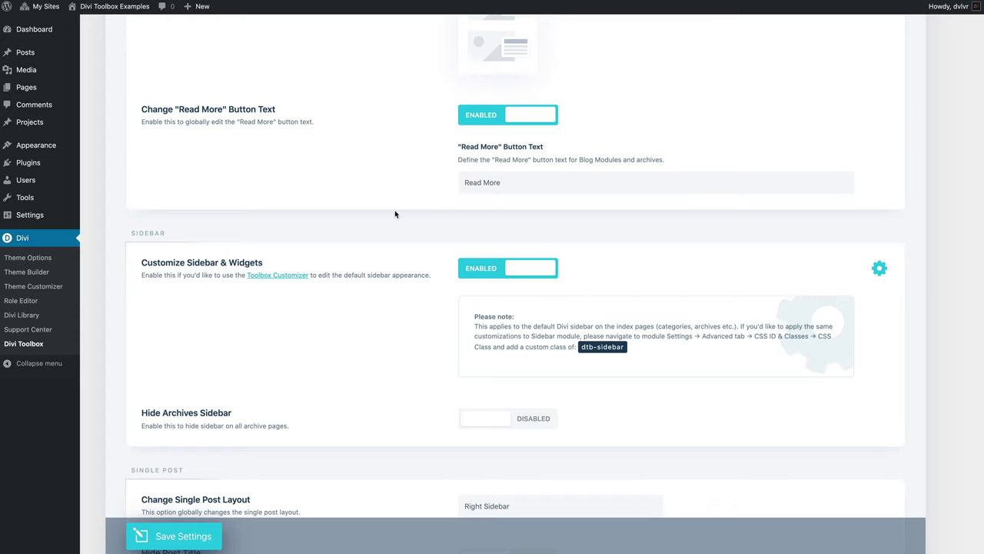
scroll(395, 214, "down", 5)
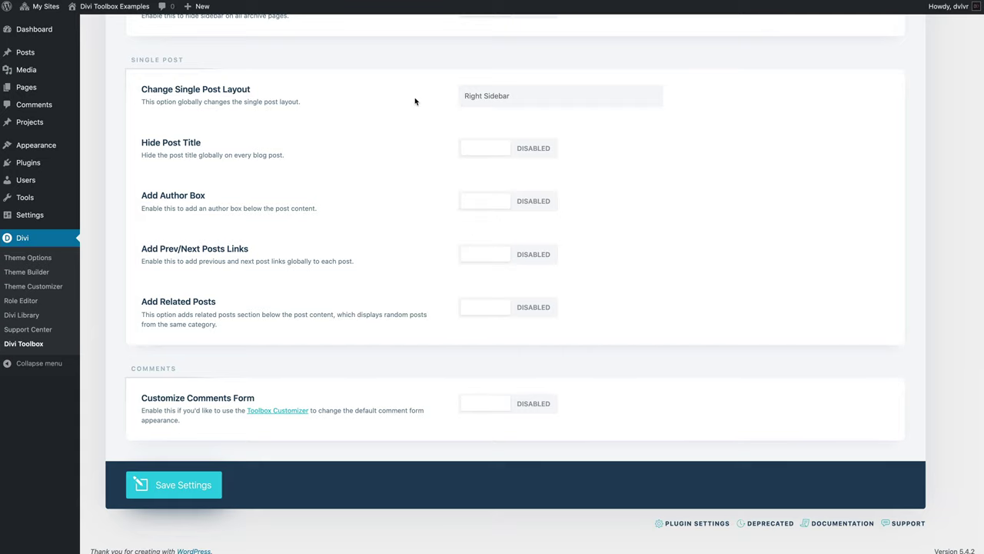
left_click(551, 98)
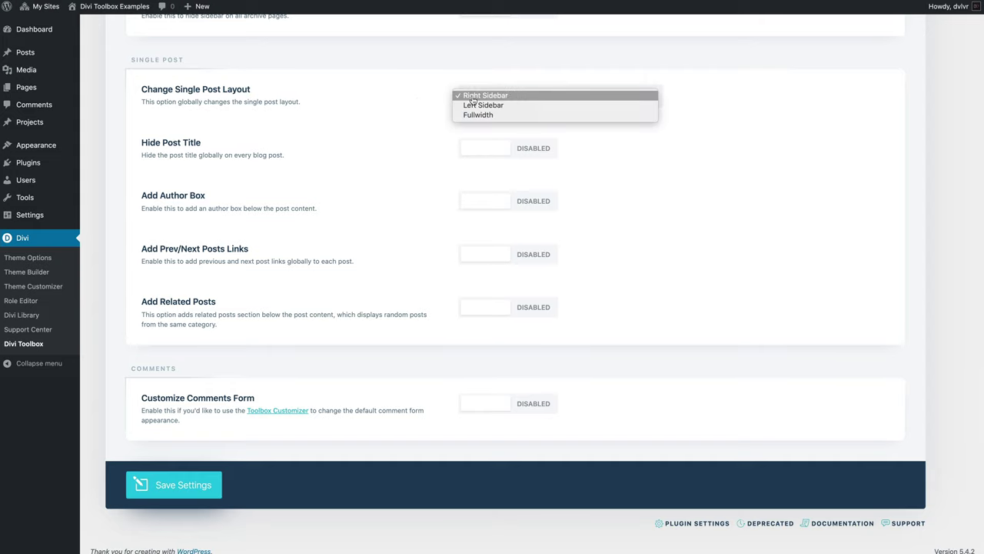
left_click(400, 95)
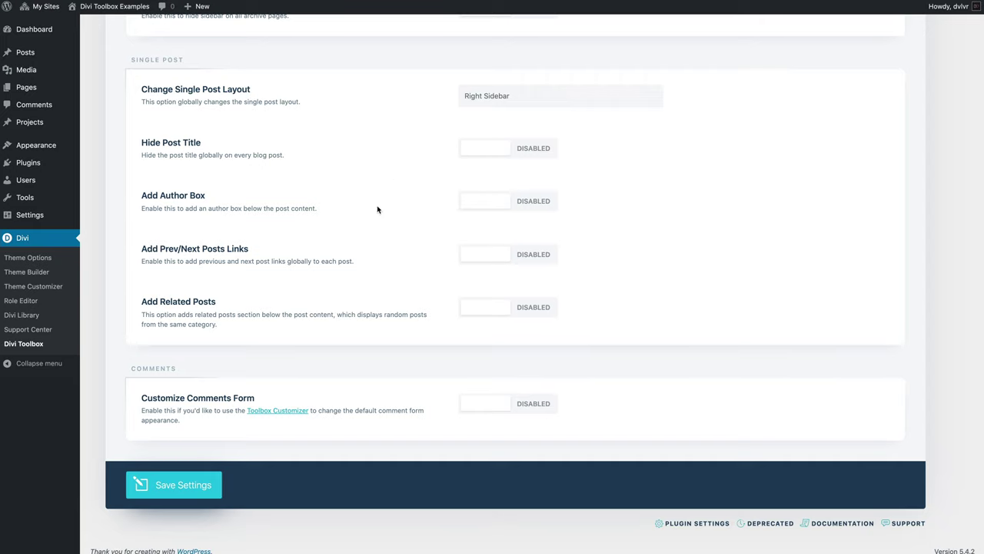
left_click(506, 204)
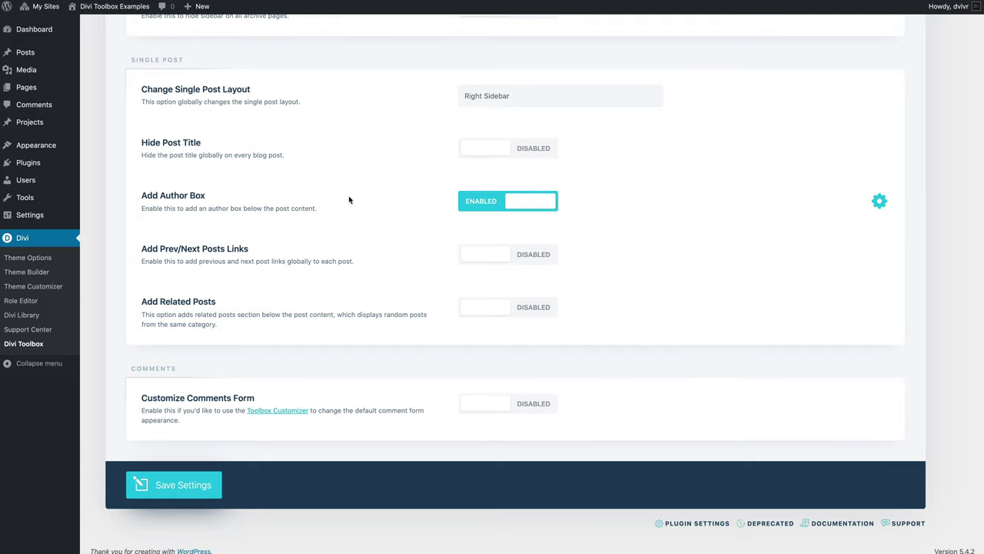
left_click(480, 254)
scroll(407, 284, "down", 2)
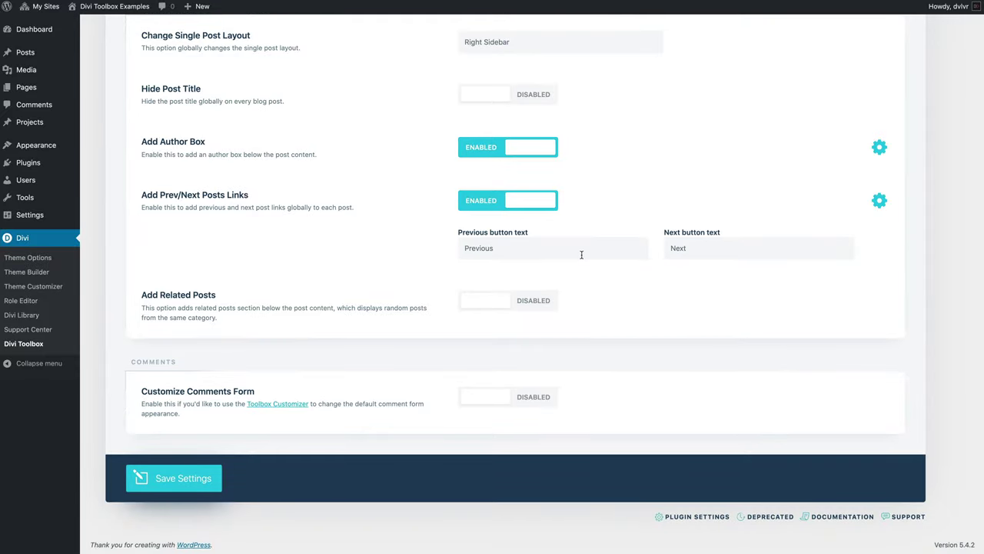
left_click(516, 308)
scroll(341, 288, "down", 1)
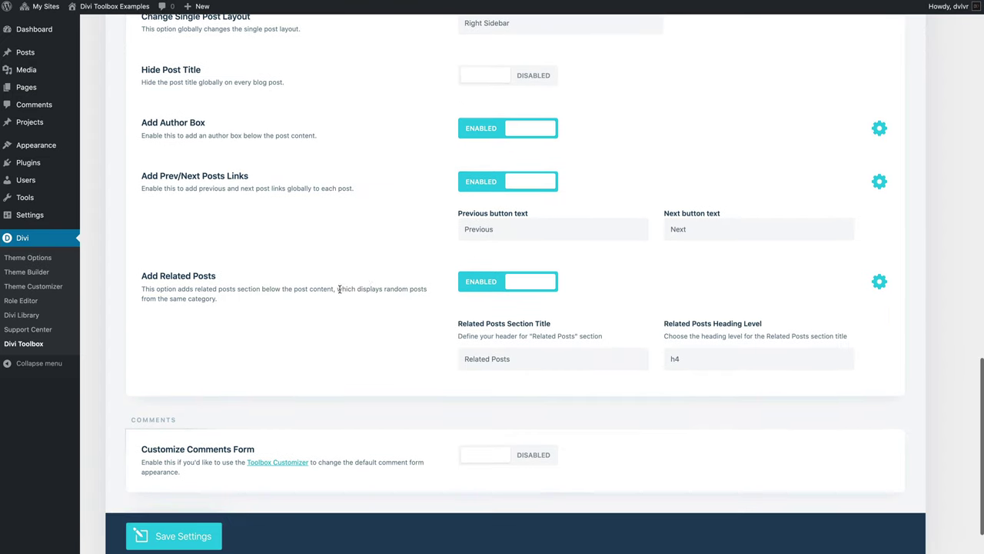
Step: Save the blog settings and open the post "Aut facere et maxime dolorem quia" to review its single post sections
left_click(209, 536)
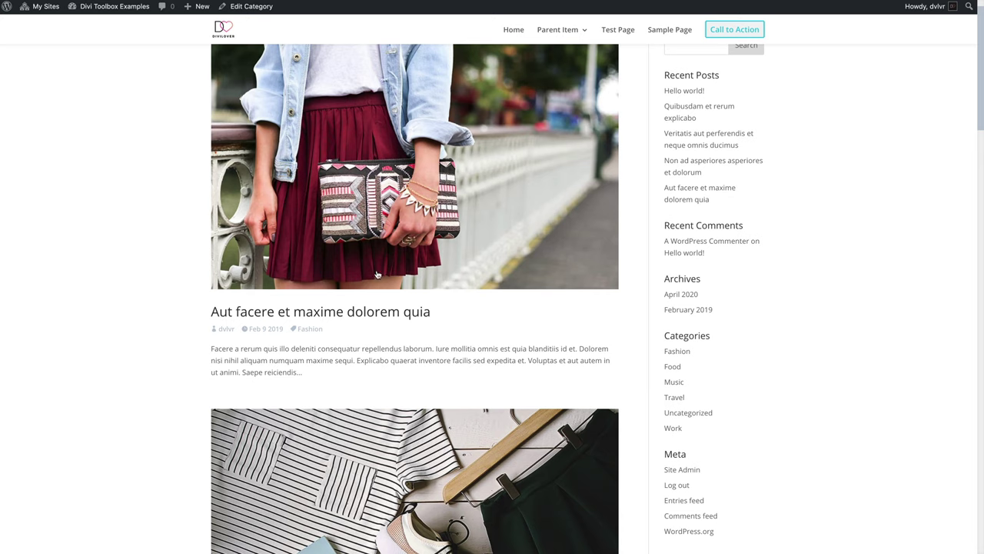
left_click(221, 260)
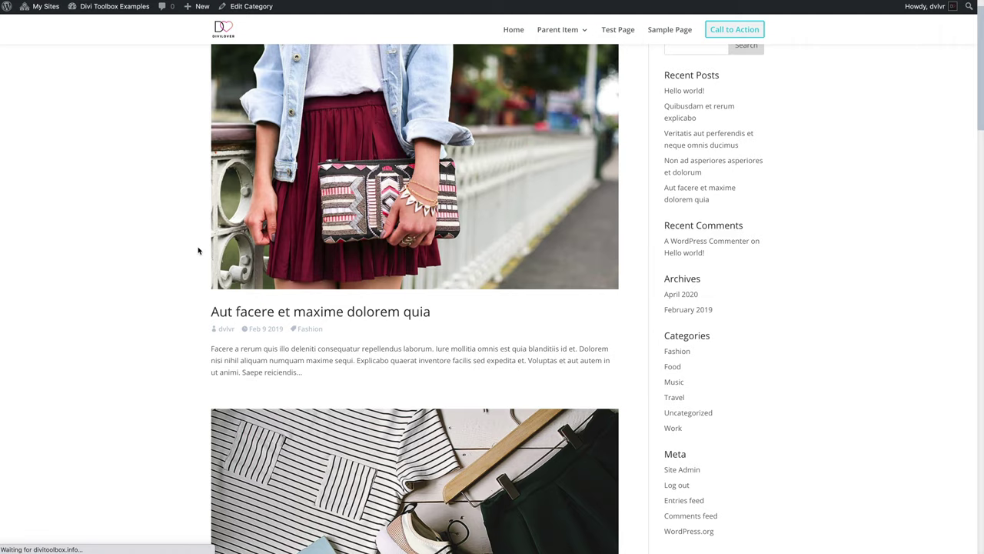
scroll(197, 248, "down", 5)
scroll(198, 248, "down", 10)
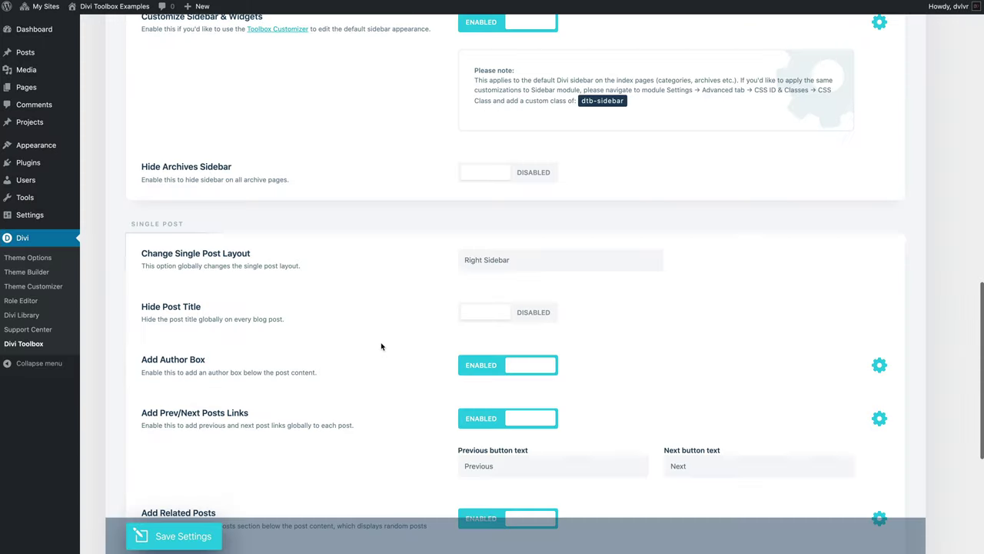
Step: Enable Customize Comments Form in the Comments section of the blog settings
scroll(382, 281, "down", 3)
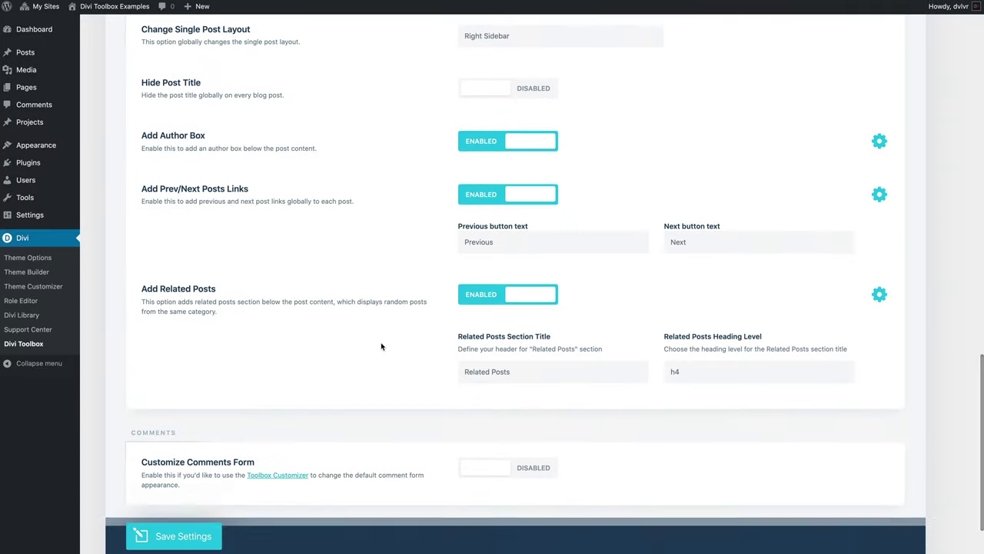
scroll(381, 347, "down", 1)
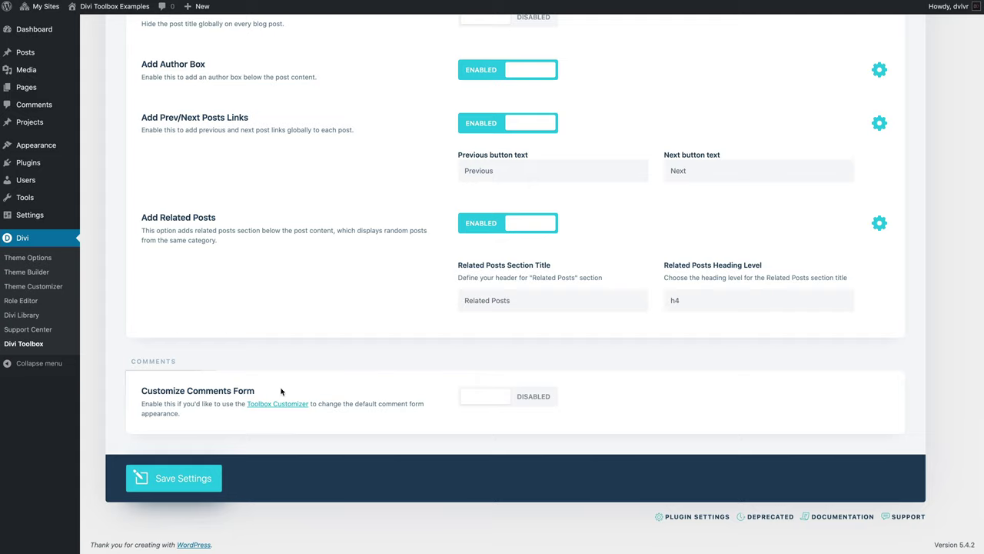
left_click(484, 396)
scroll(469, 415, "down", 2)
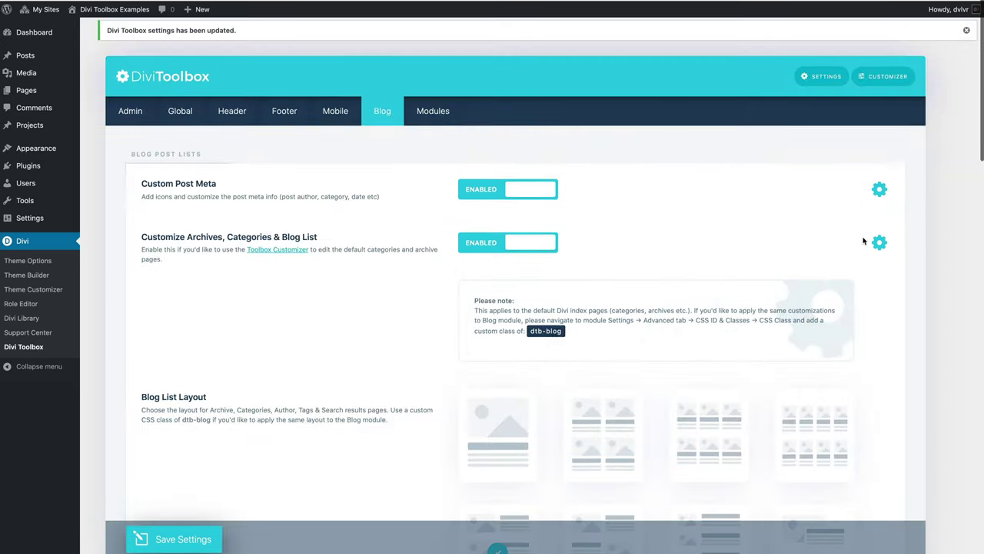
Step: Set the Blog List Layout to the single-column design with a text box overlapping each image's lower right, and save the settings
scroll(863, 242, "down", 5)
scroll(863, 241, "down", 2)
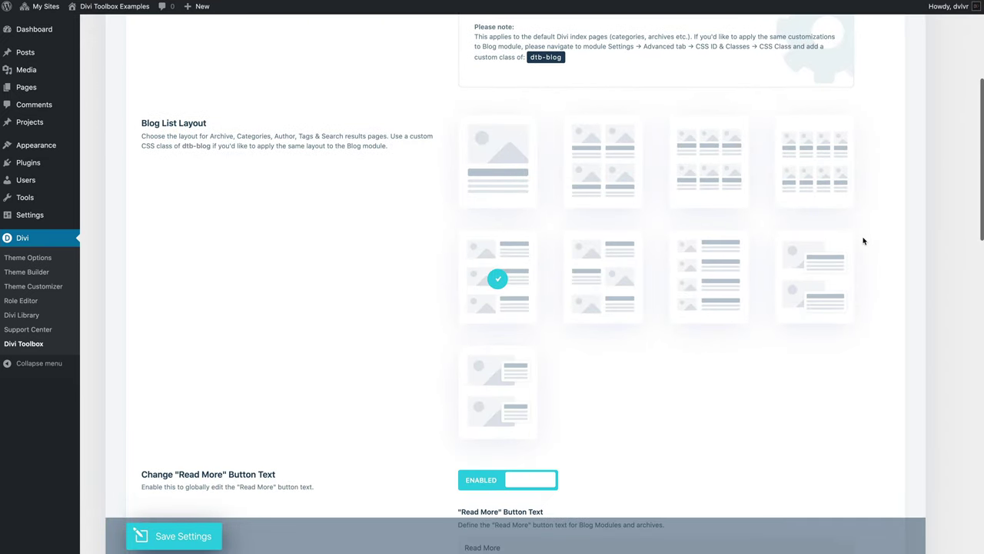
left_click(833, 262)
left_click(174, 536)
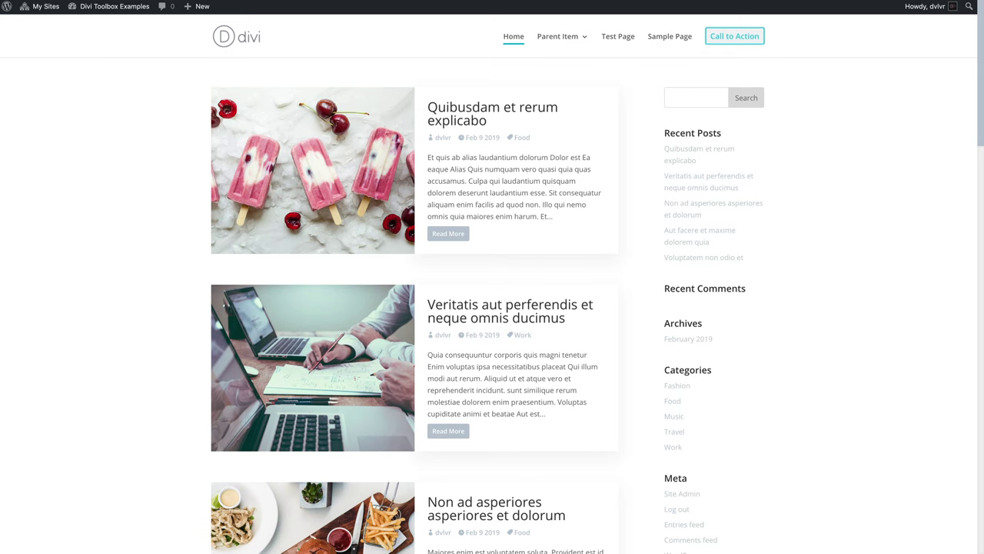
Step: Reload the home page and review how its blog list shows the overlapping layout
left_click(46, 6)
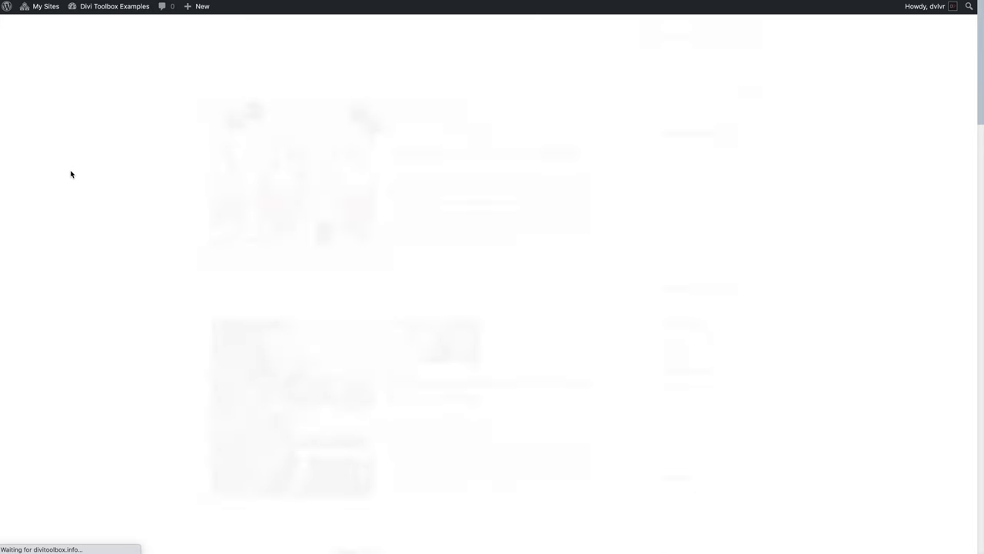
scroll(283, 175, "down", 2)
scroll(283, 175, "down", 2)
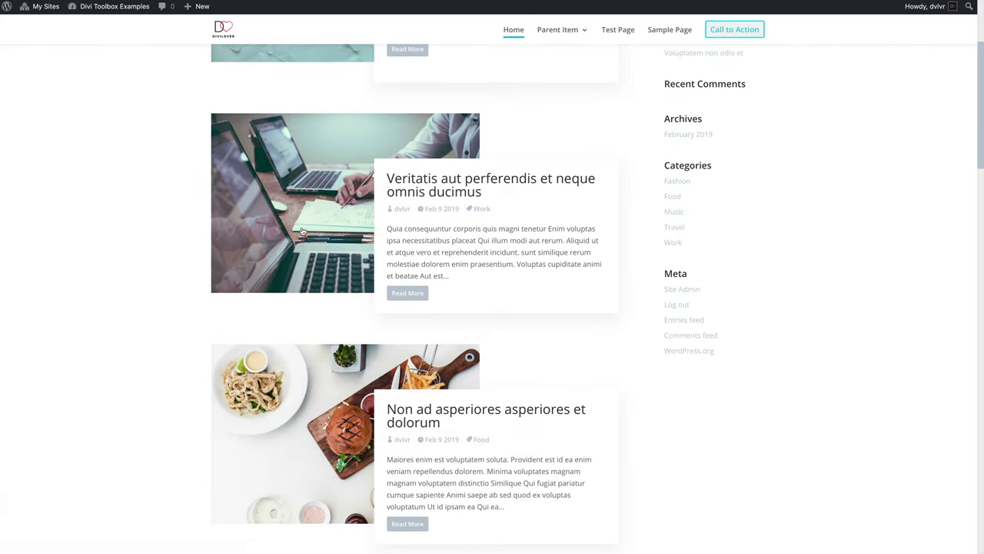
scroll(283, 90, "down", 5)
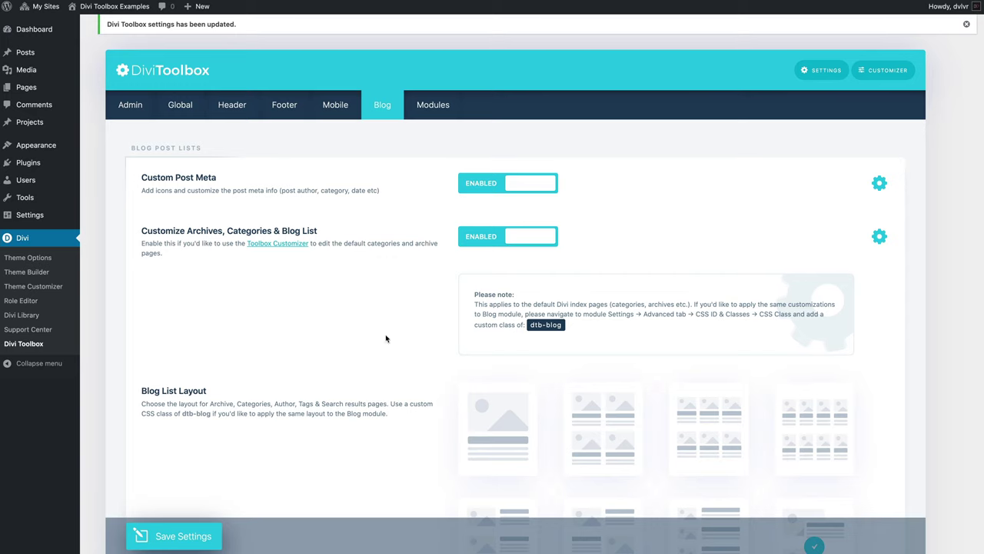
Step: Set the Blog List Layout to the three-column grid, enable Hide Archives Sidebar, and save the settings
scroll(429, 399, "down", 5)
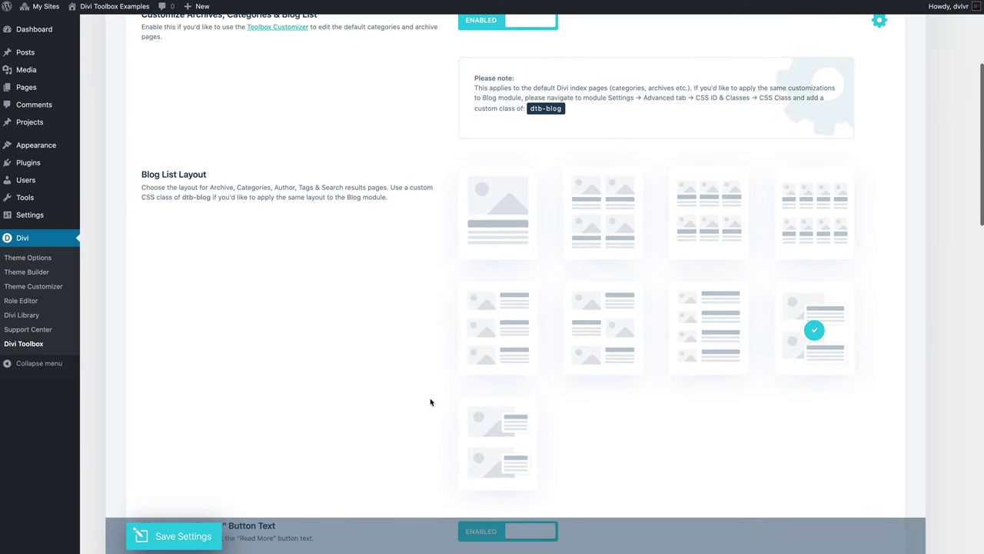
left_click(712, 223)
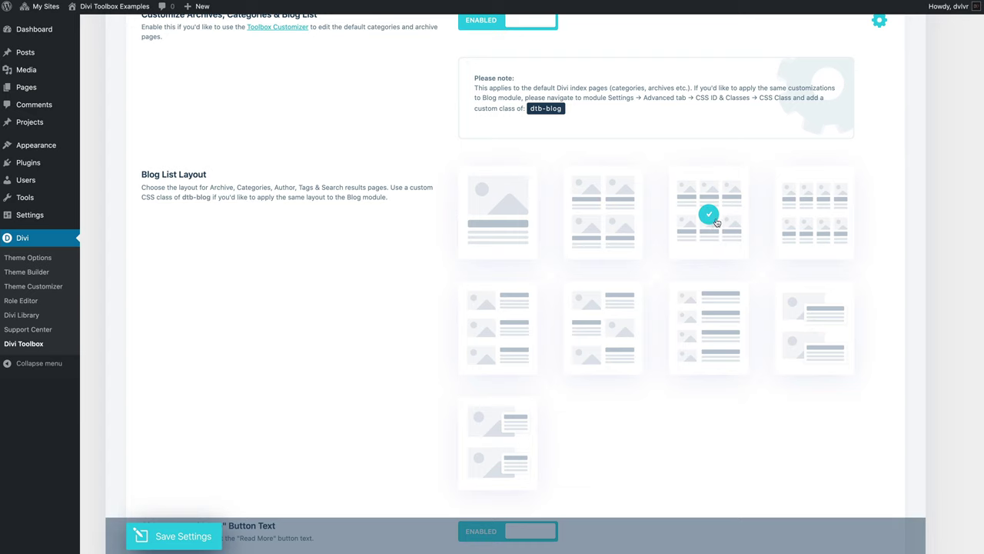
scroll(714, 226, "down", 6)
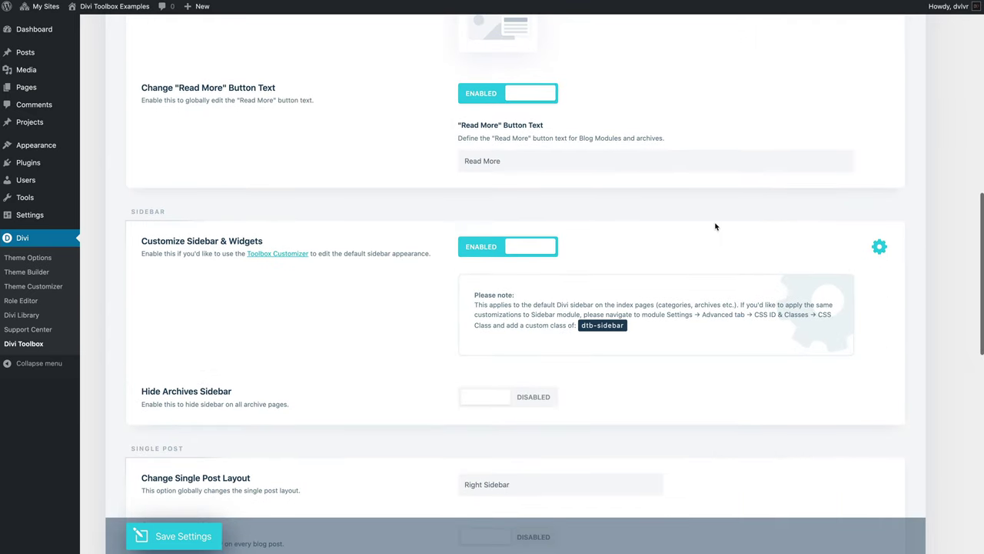
left_click(510, 400)
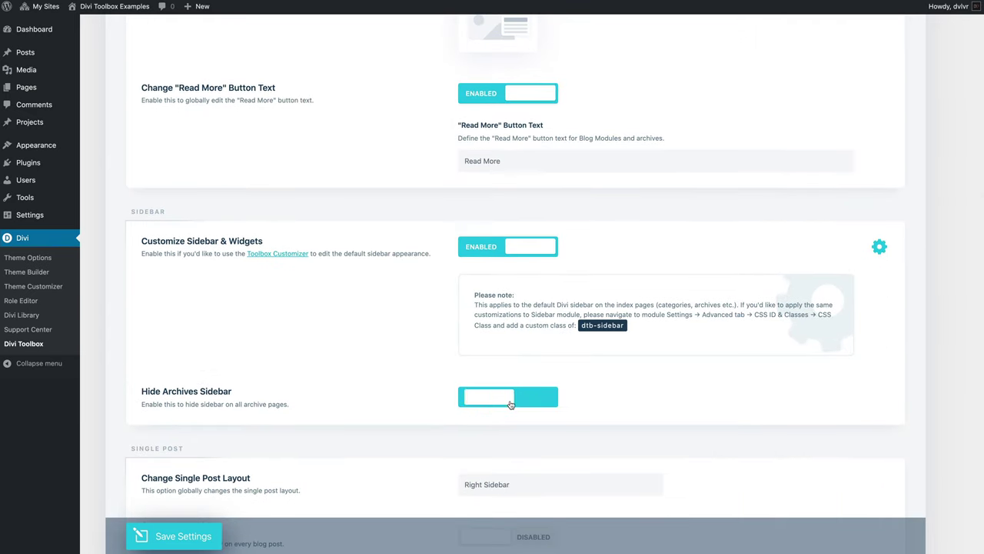
left_click(176, 536)
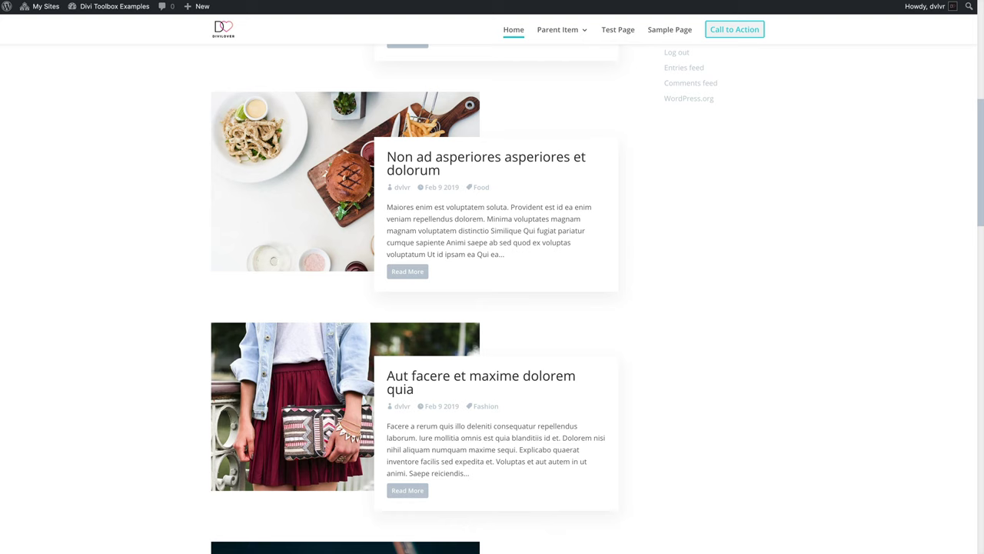
scroll(147, 225, "up", 3)
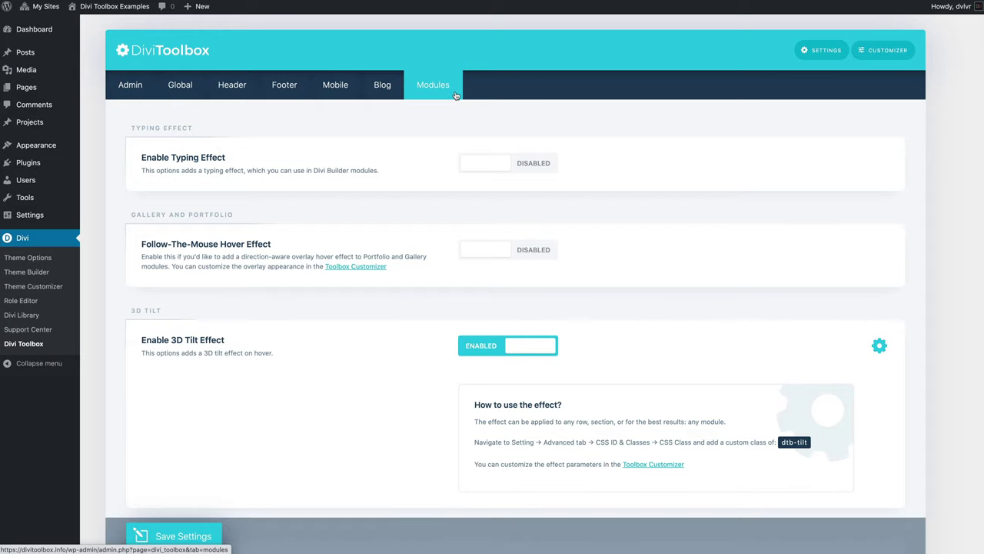
Step: Enable the Typing Effect and the Follow-The-Mouse Hover Effect in the Toolbox modules settings
left_click(486, 168)
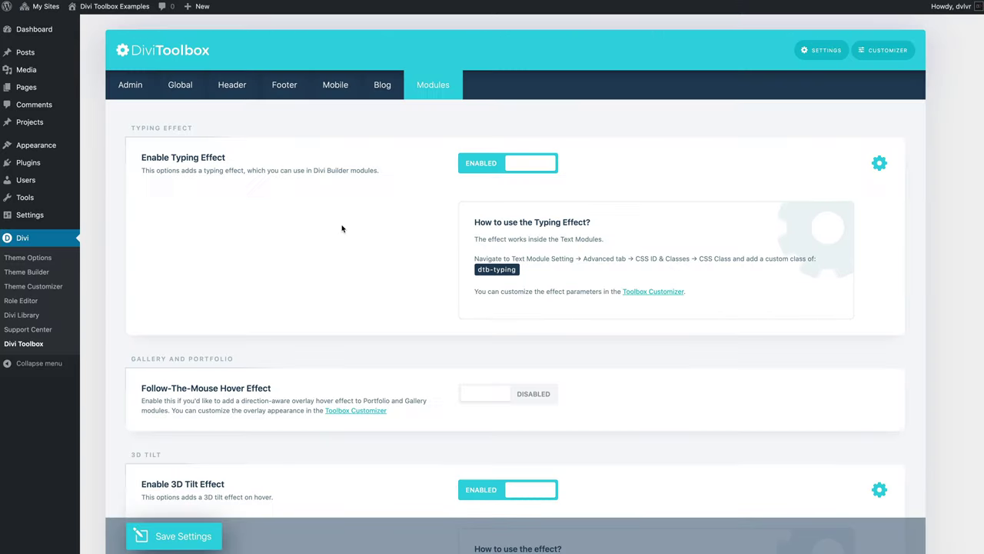
scroll(342, 228, "down", 3)
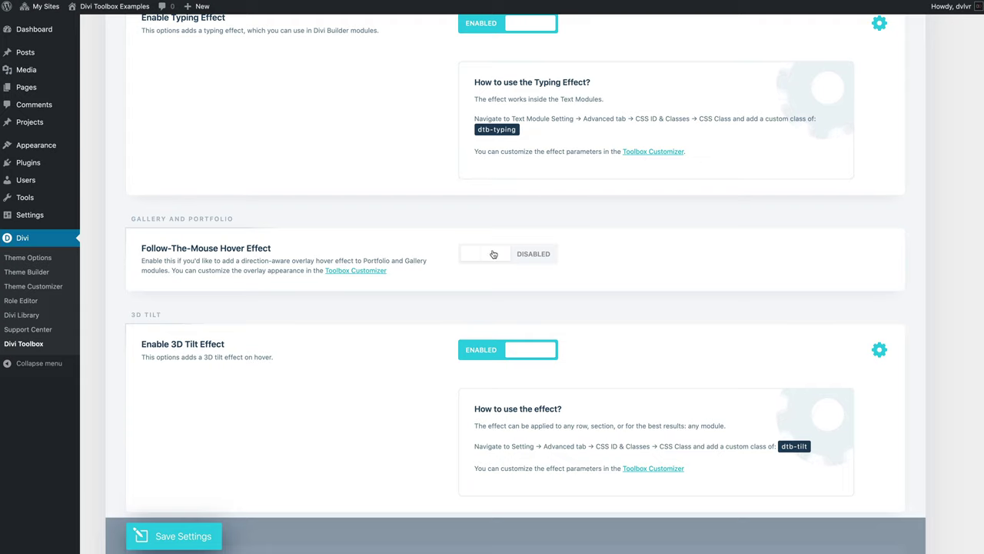
left_click(480, 253)
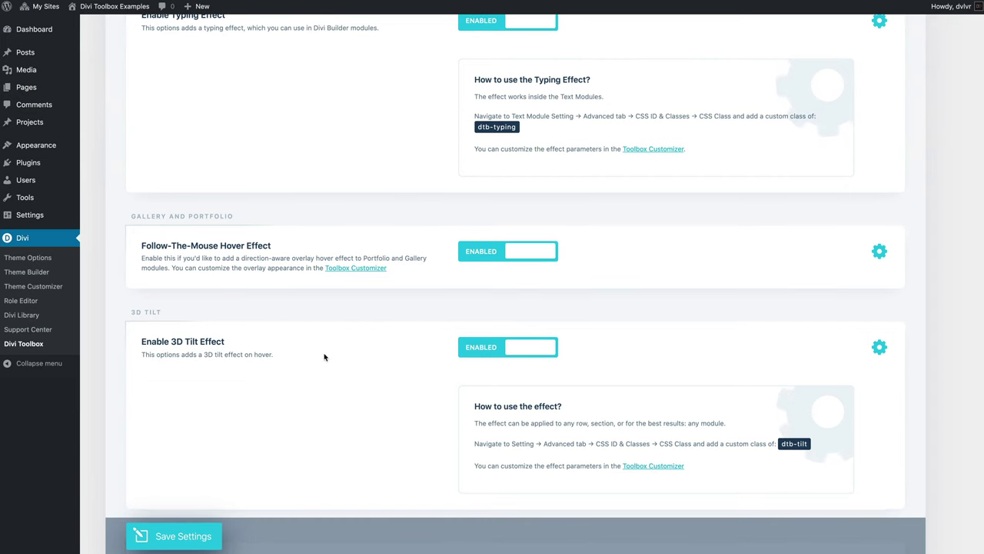
Step: Enable Equalize Modules' Height with Equal Testimonials Height on, save the settings, and reload the test page to check the testimonials
scroll(440, 399, "down", 1)
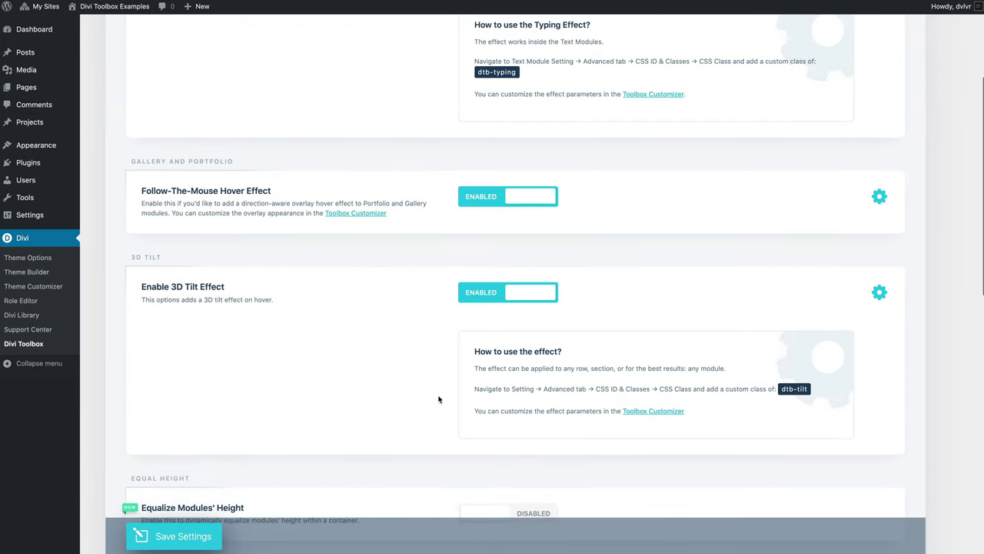
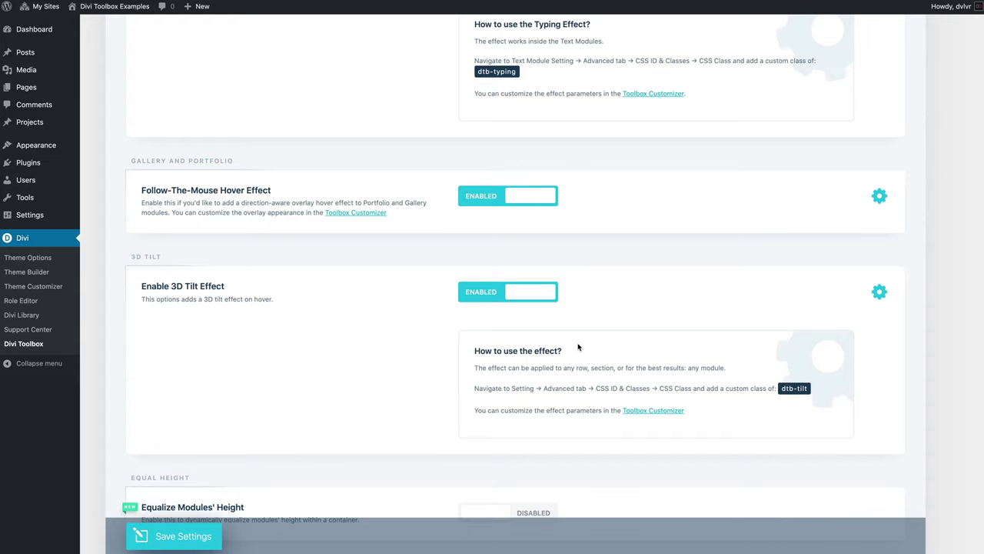
scroll(470, 380, "down", 2)
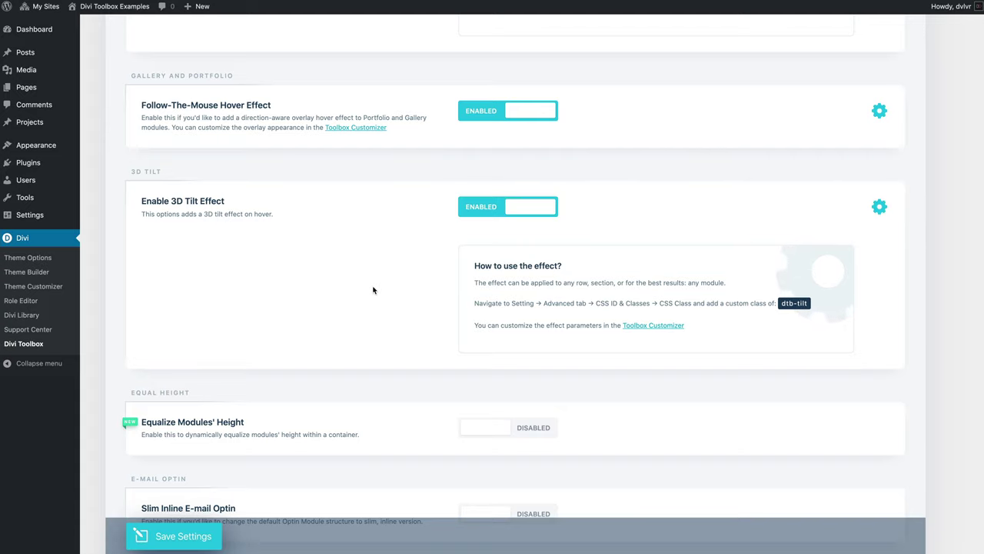
scroll(374, 290, "down", 5)
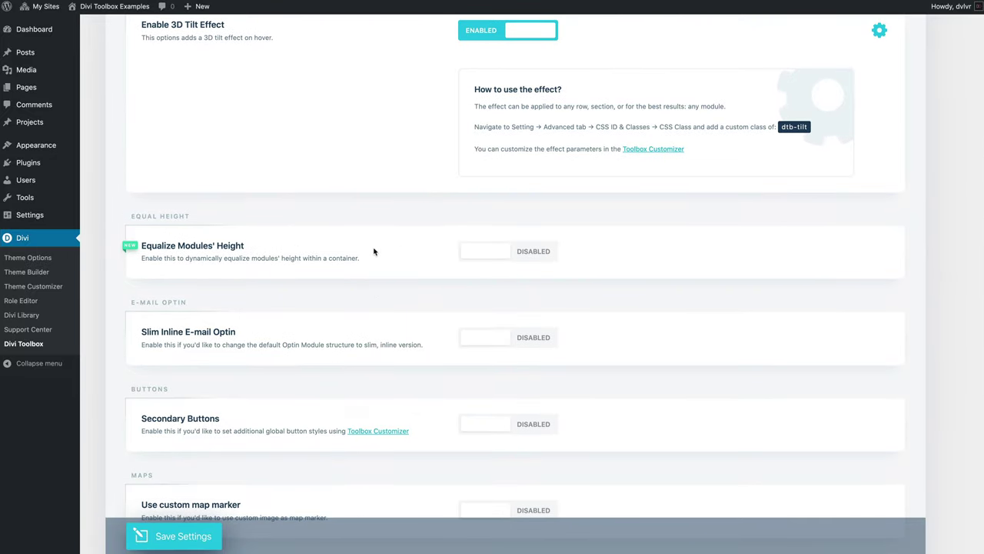
left_click(496, 251)
scroll(419, 295, "down", 2)
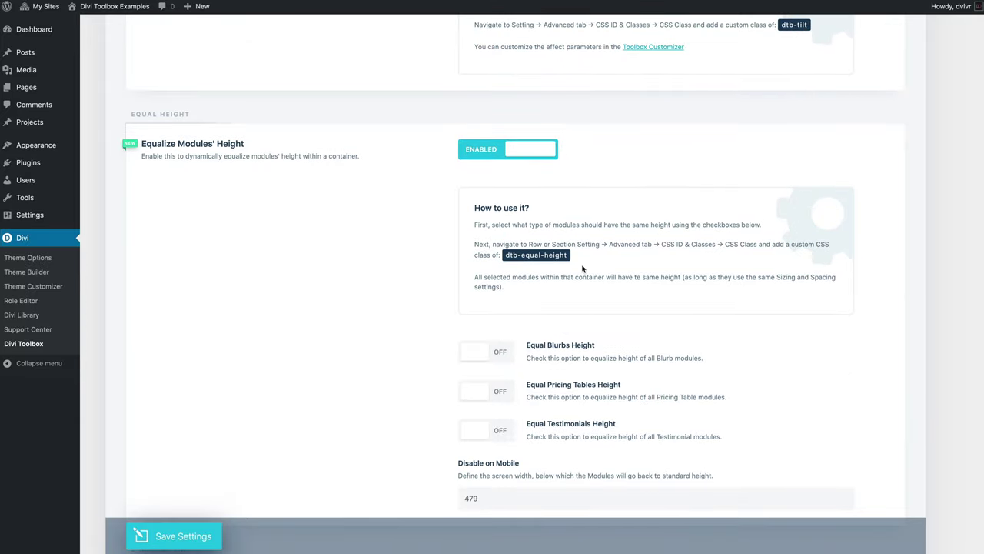
left_click_drag(507, 254, 571, 259)
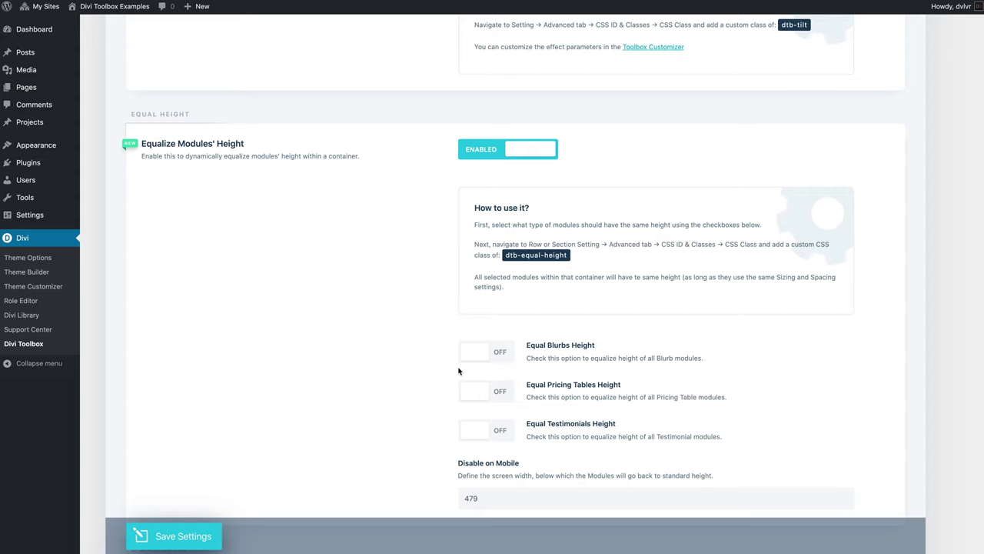
scroll(458, 372, "down", 1)
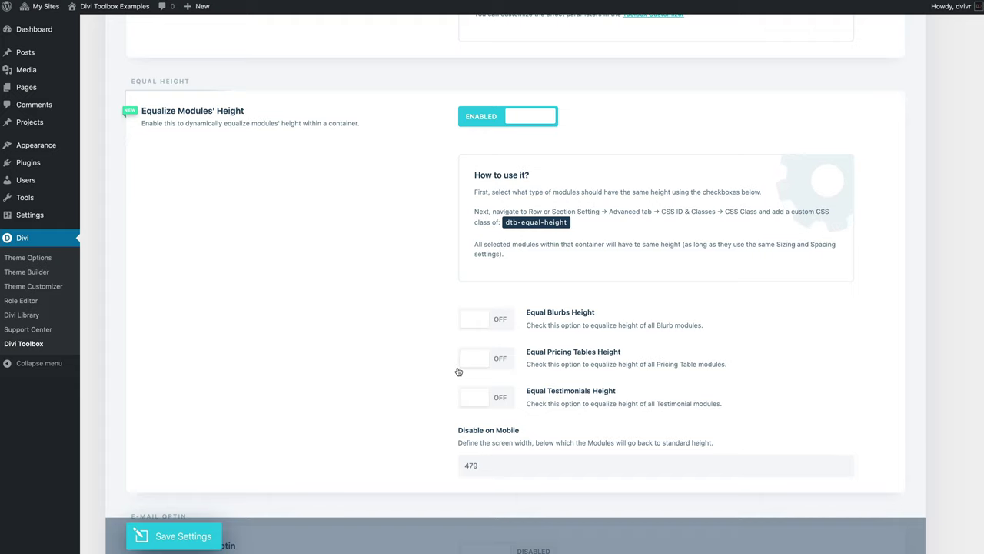
left_click(504, 398)
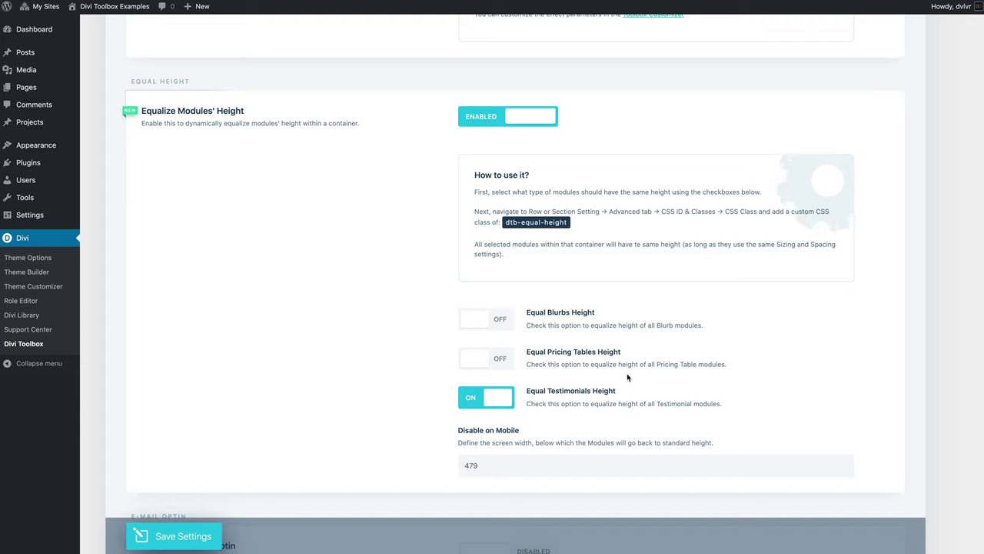
left_click(185, 541)
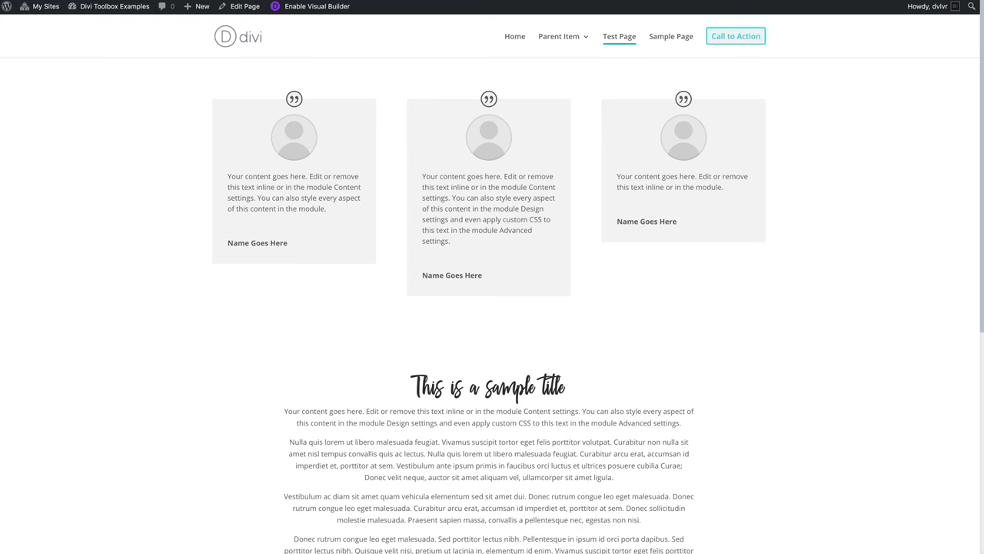
key("super+r")
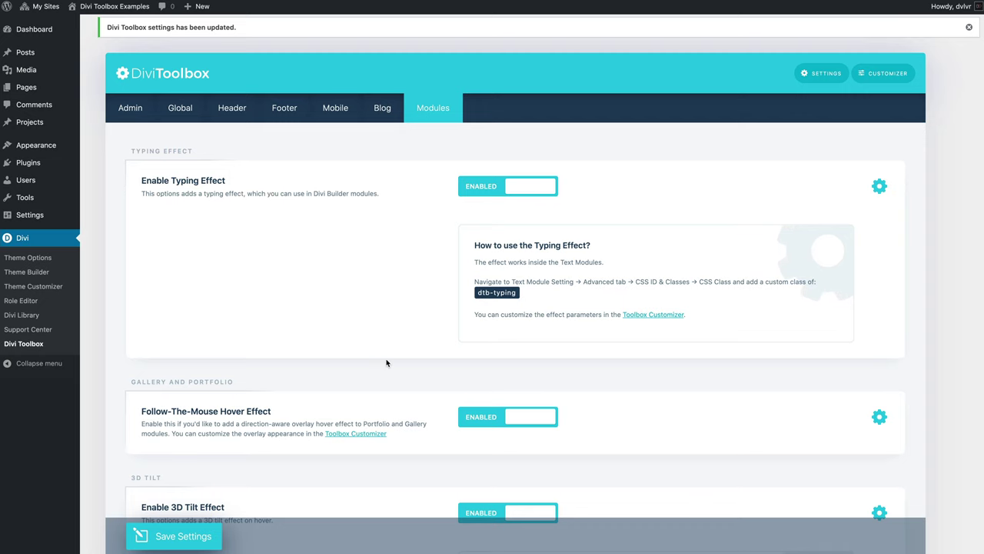
Step: Review the equal height options and enable Slim Inline E-mail Optin
scroll(387, 362, "down", 15)
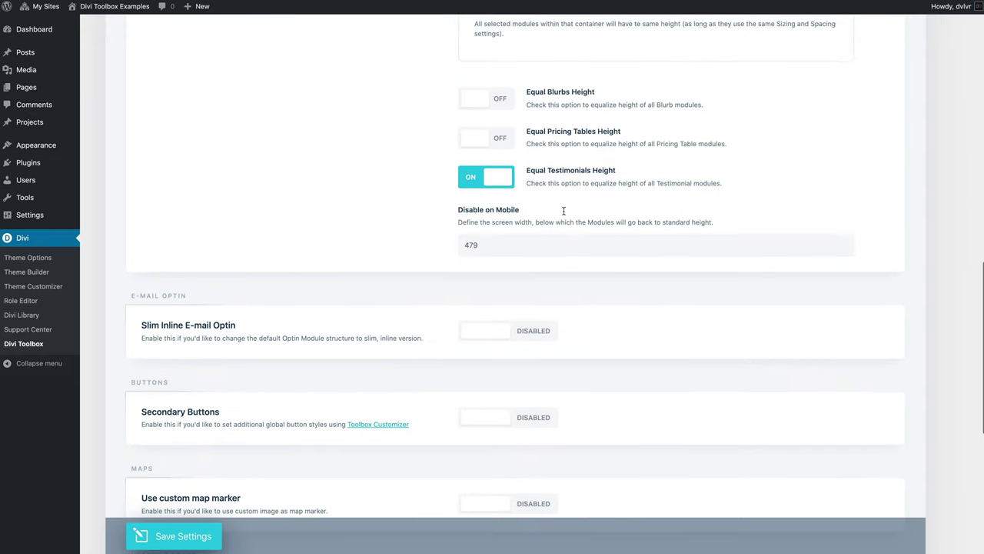
scroll(527, 193, "up", 2)
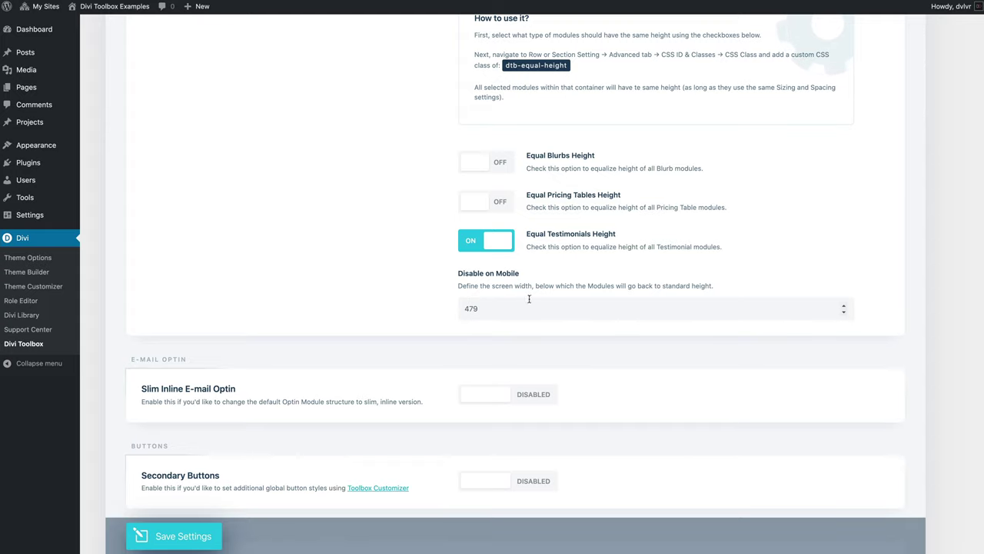
scroll(535, 304, "up", 1)
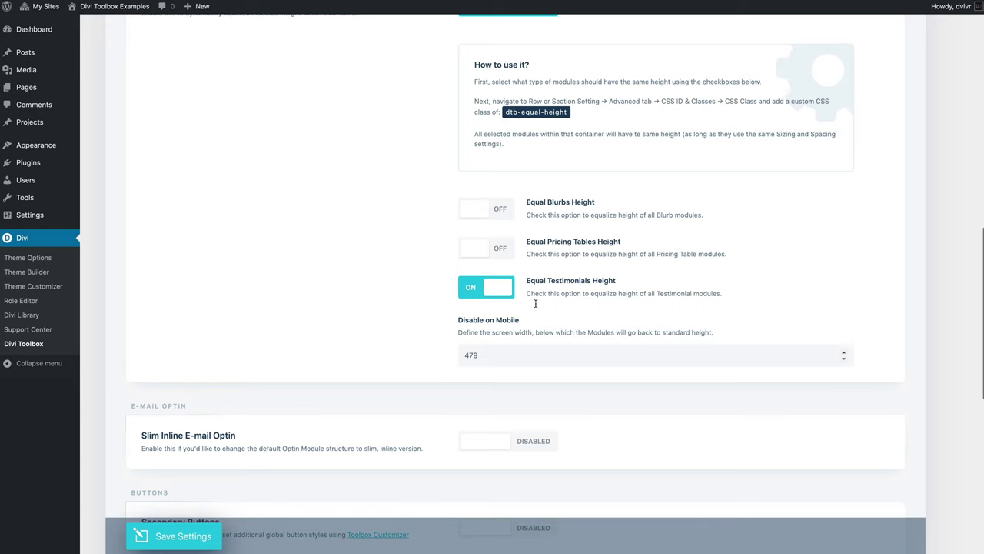
scroll(535, 304, "down", 3)
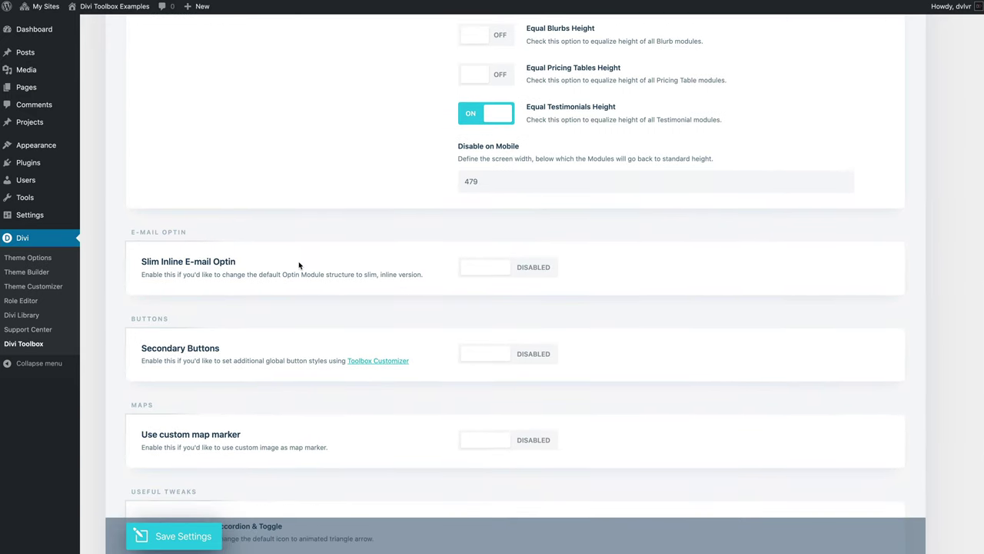
left_click(498, 270)
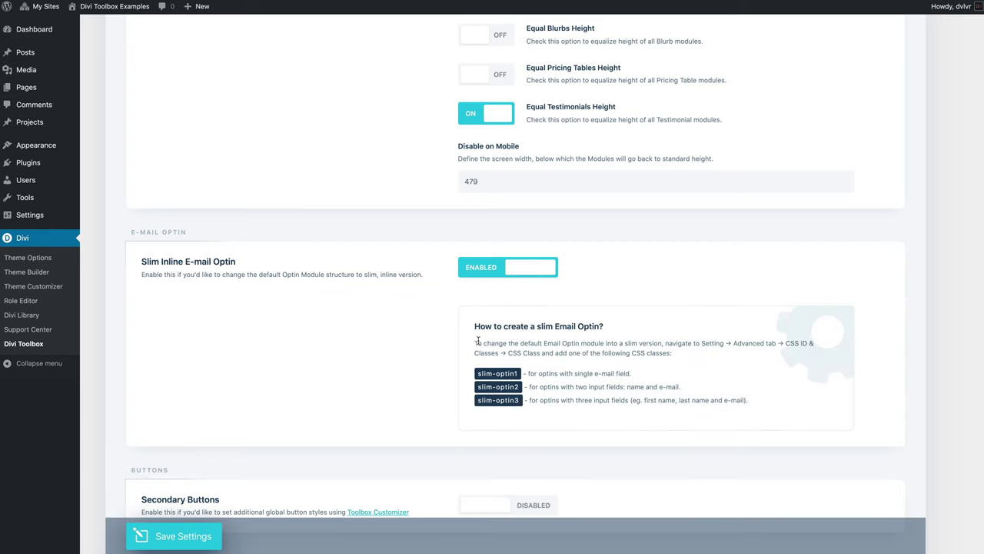
Step: Save the Toolbox settings and reload the test page to check the slim inline email optin
scroll(491, 280, "down", 2)
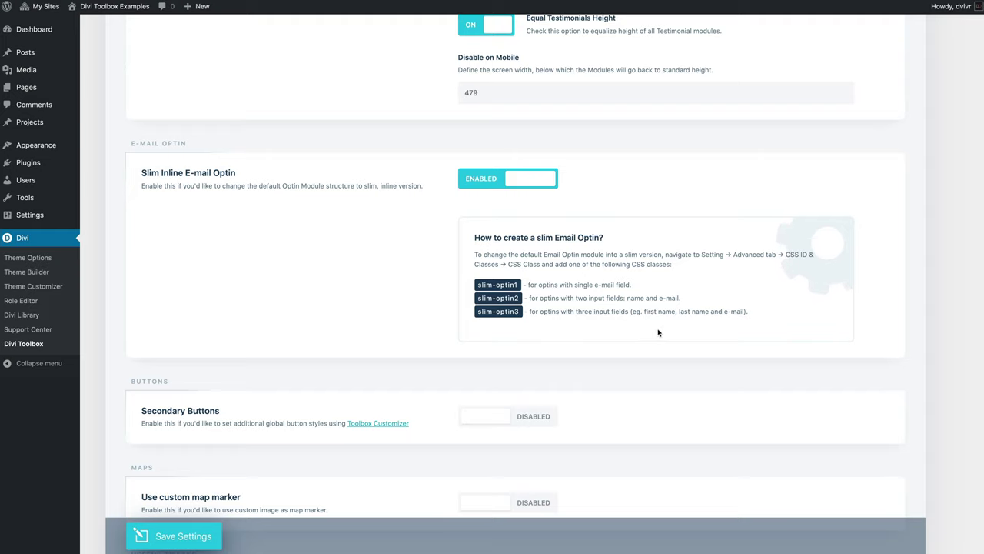
left_click(202, 538)
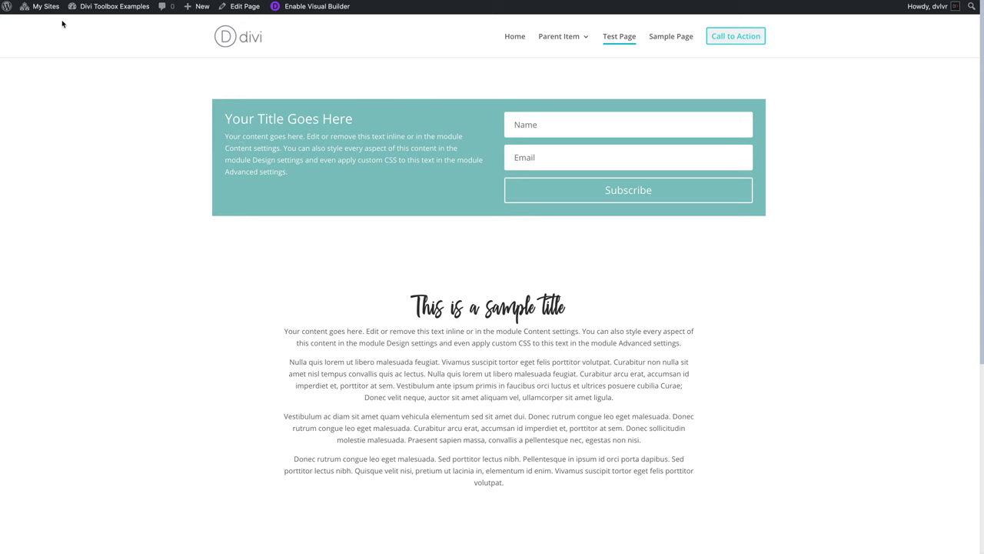
key("super+r")
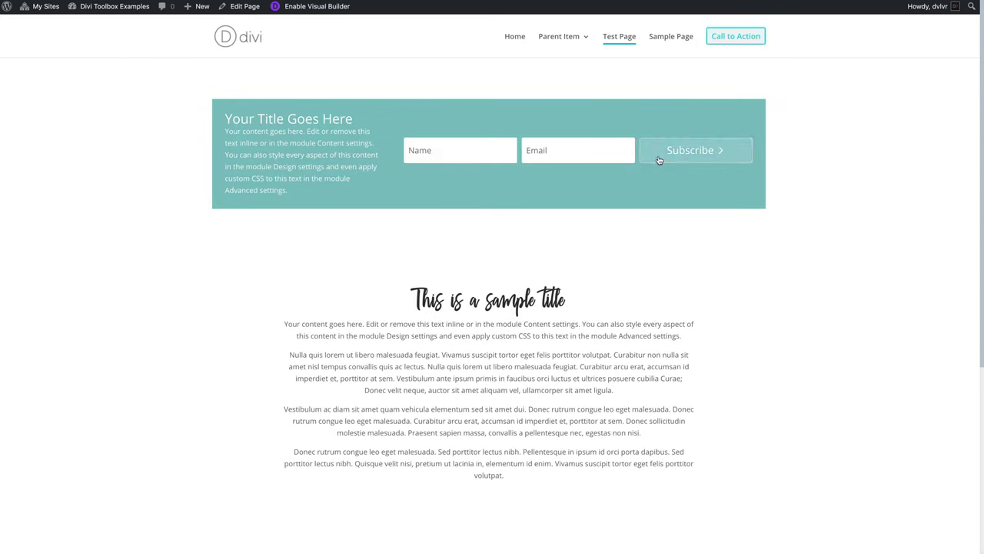
Step: Inspect the optin section in the browser's developer tools, narrow the responsive preview to check its layout, and close the tools
right_click(846, 231)
left_click(882, 346)
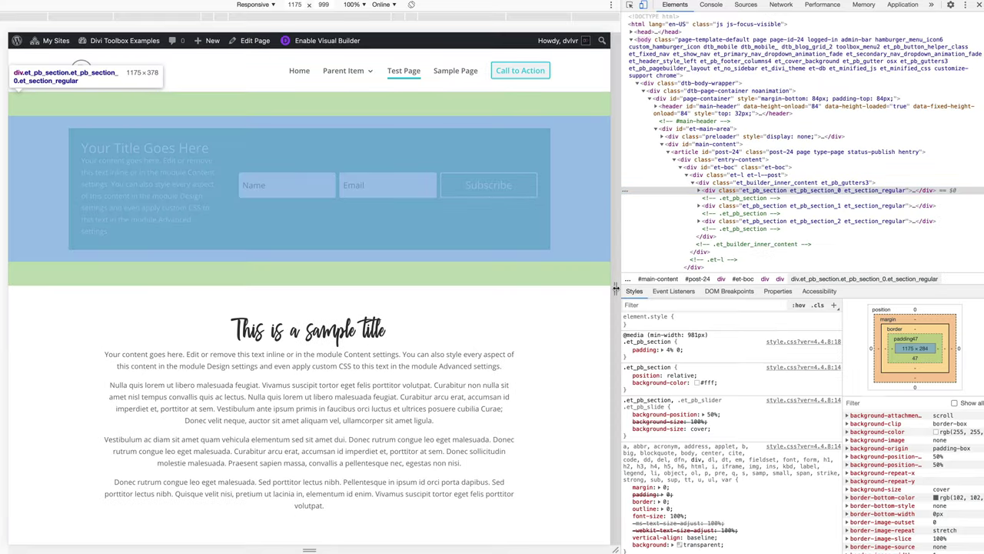
mouse_move(615, 289)
left_mouse_down()
mouse_move(413, 290)
mouse_move(603, 277)
left_mouse_up()
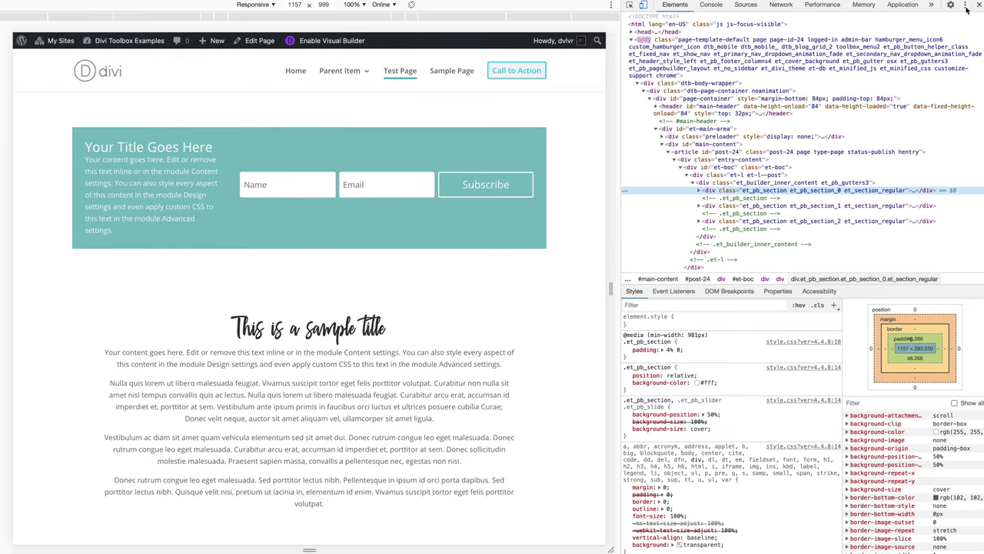
left_click(976, 5)
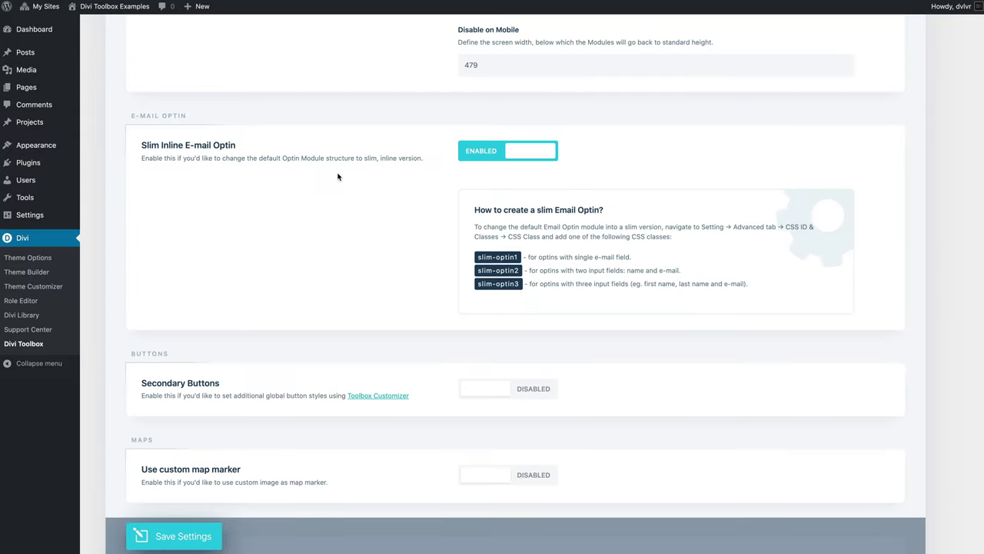
Step: Enable Secondary Buttons and examine its Button CSS Class Name, keeping dtb-button
scroll(338, 177, "down", 3)
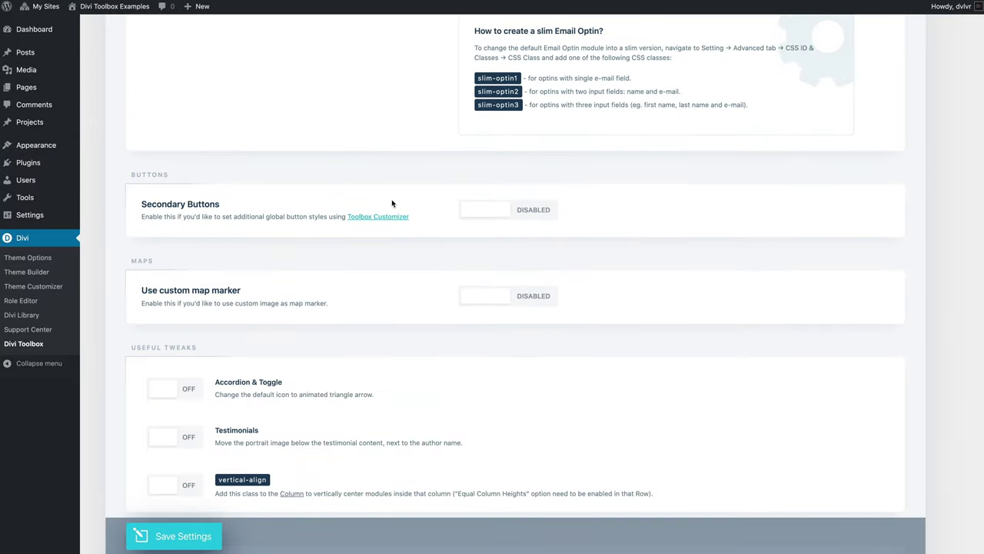
left_click(488, 208)
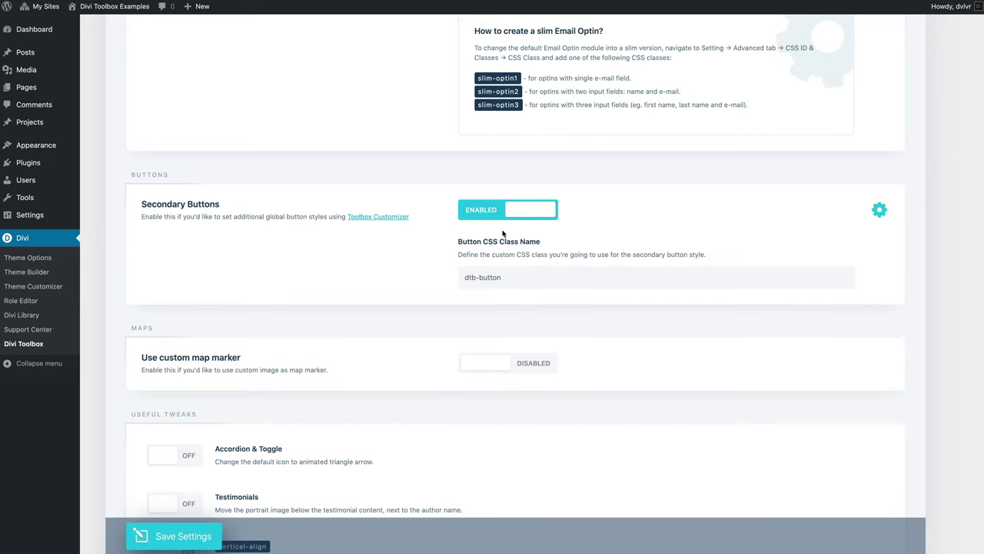
left_click_drag(533, 278, 423, 284)
left_click(543, 277)
left_click_drag(529, 277, 450, 279)
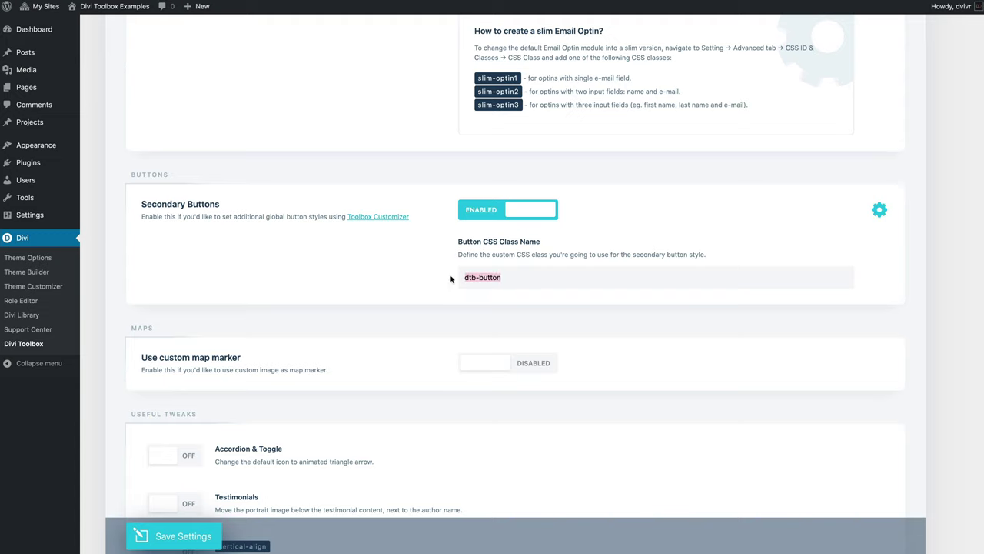
left_click(524, 276)
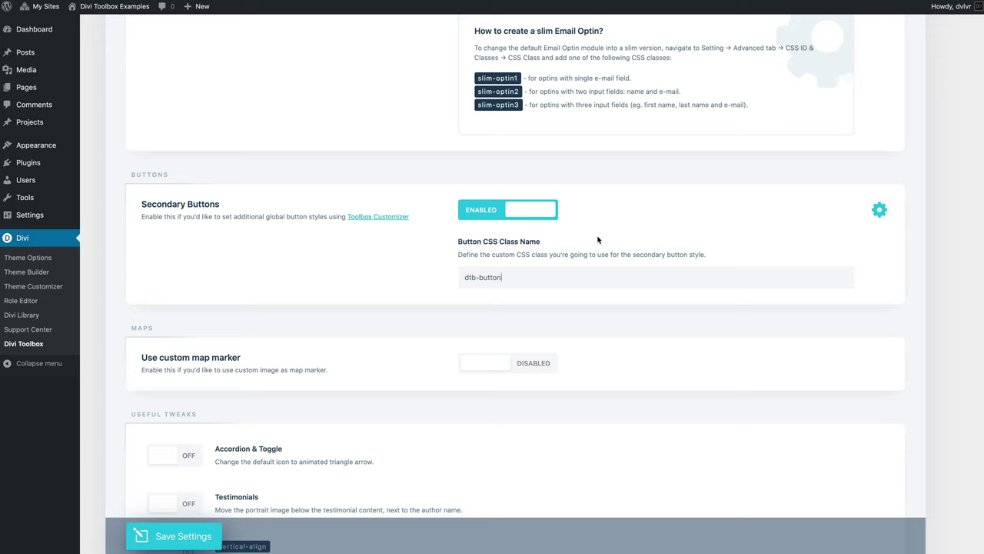
Step: Enable Use Custom Map Marker and review the note about the marker image size
scroll(428, 316, "down", 2)
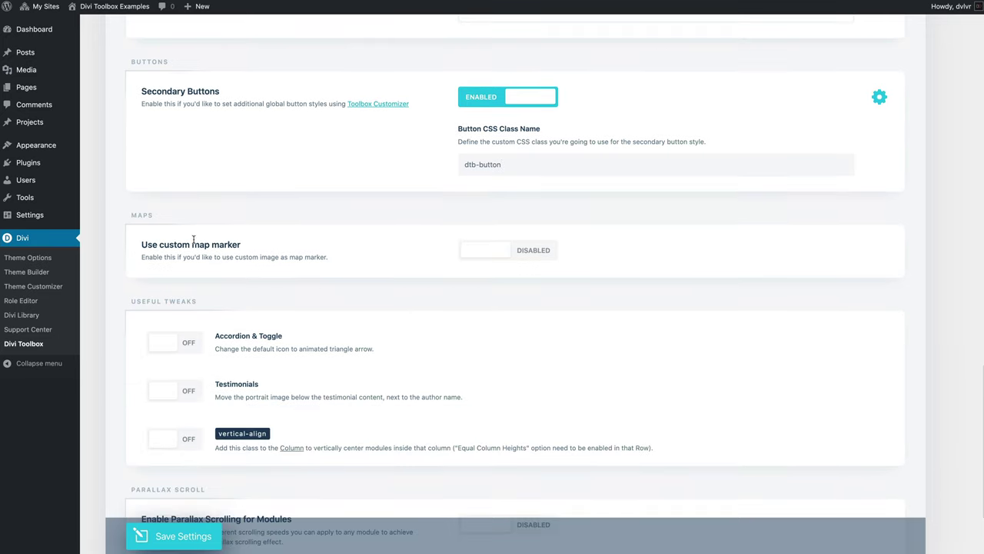
left_click(519, 252)
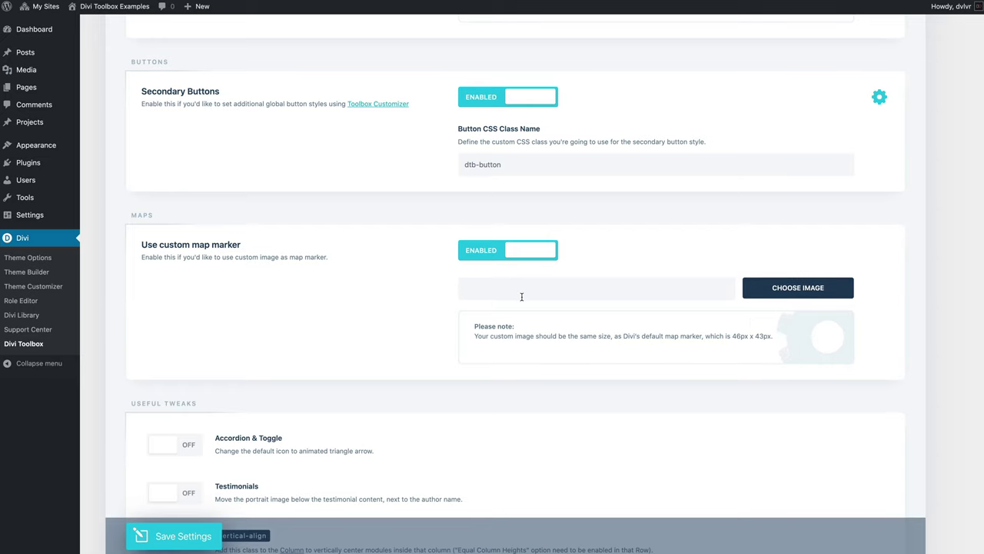
scroll(521, 297, "down", 1)
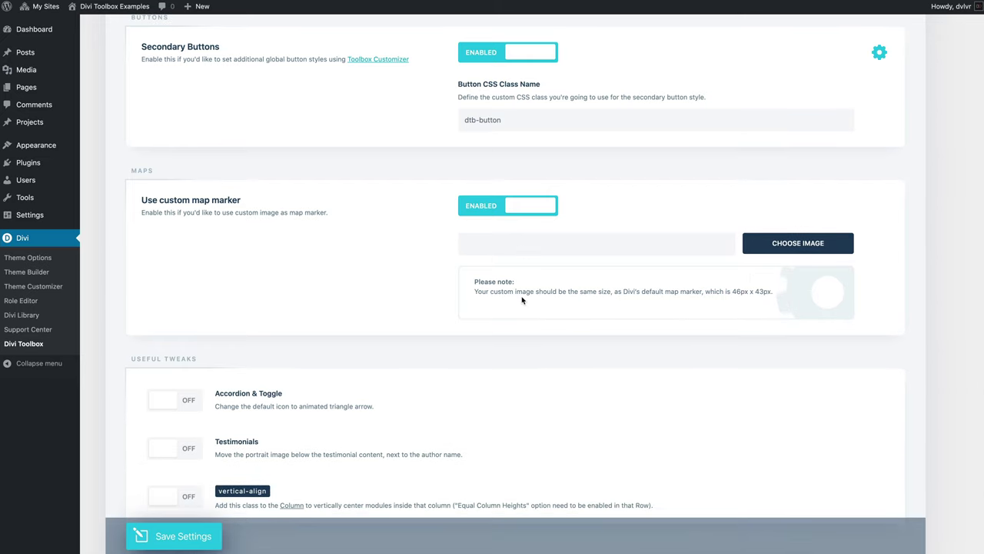
Step: Review the Useful Tweaks options, enable Parallax Scrolling for Modules, and look over its available scroll speed classes
scroll(522, 299, "down", 3)
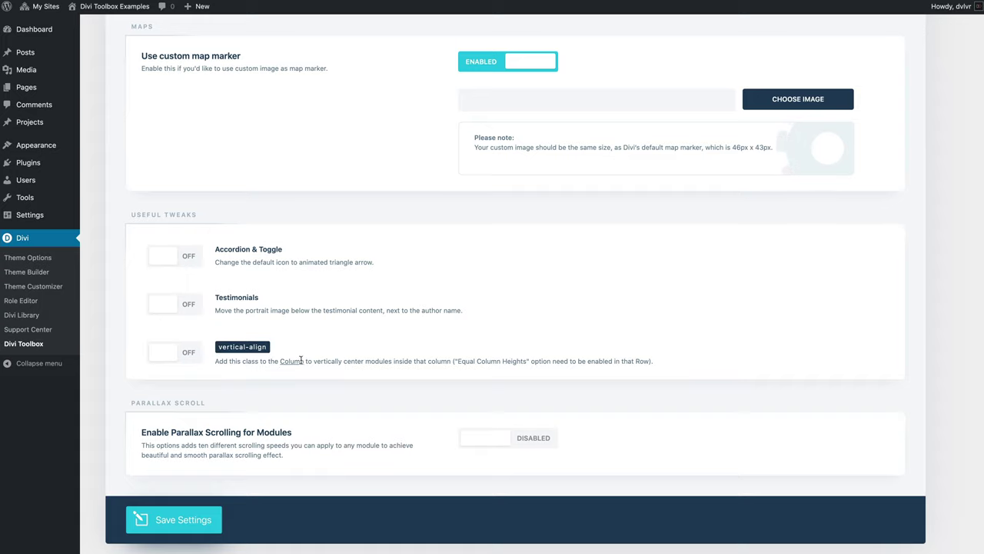
left_click(241, 346)
scroll(404, 371, "down", 1)
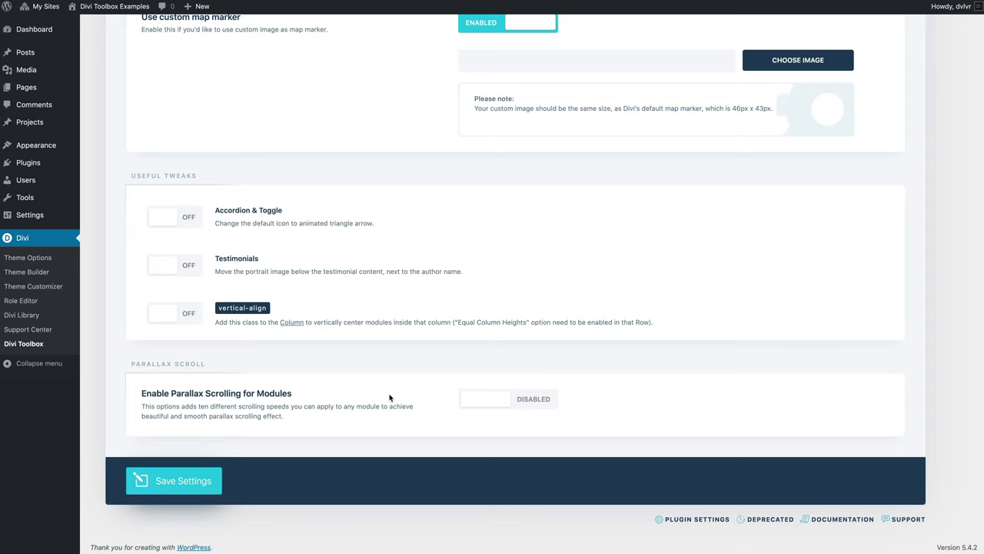
left_click(492, 401)
scroll(382, 409, "down", 5)
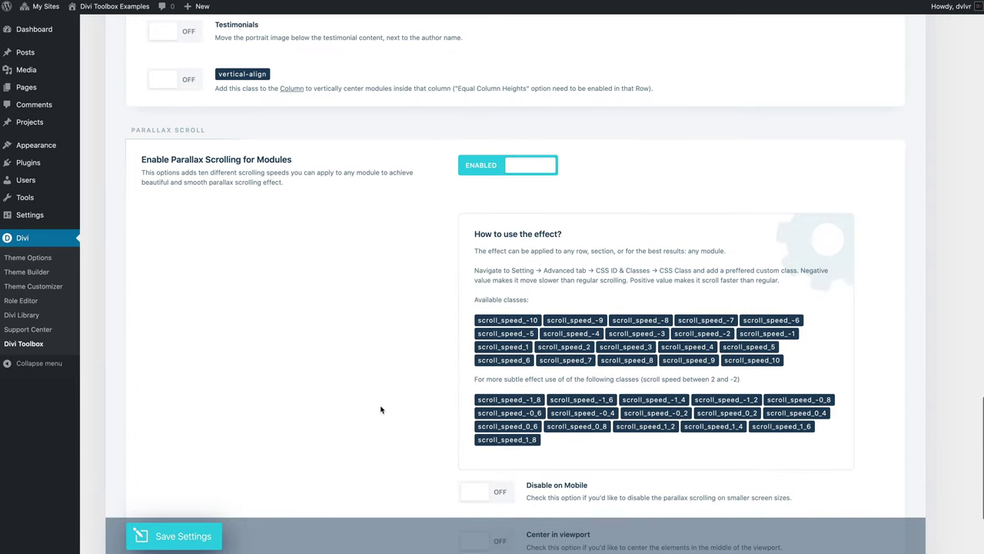
scroll(381, 409, "down", 2)
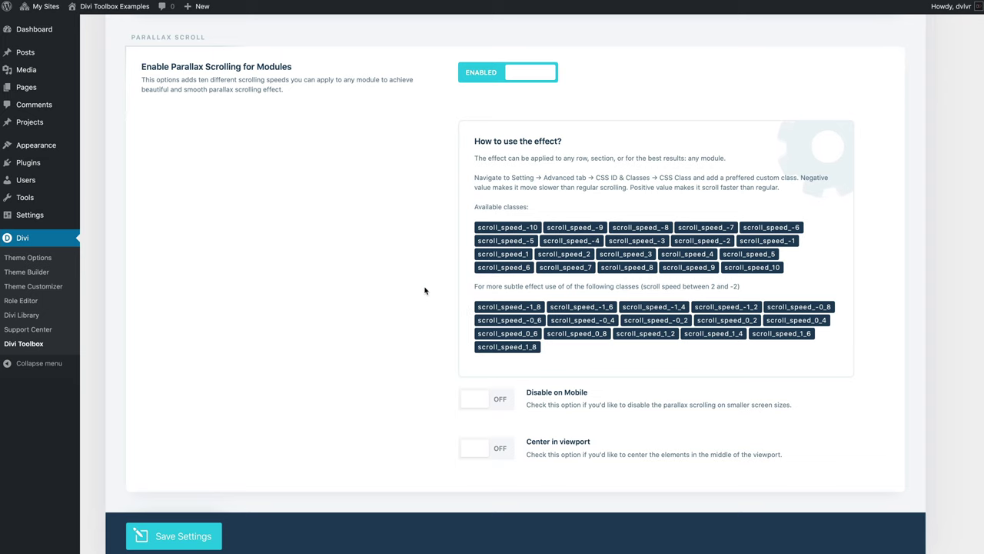
Step: Open the Divi Toolbox plugin settings page
scroll(425, 290, "down", 2)
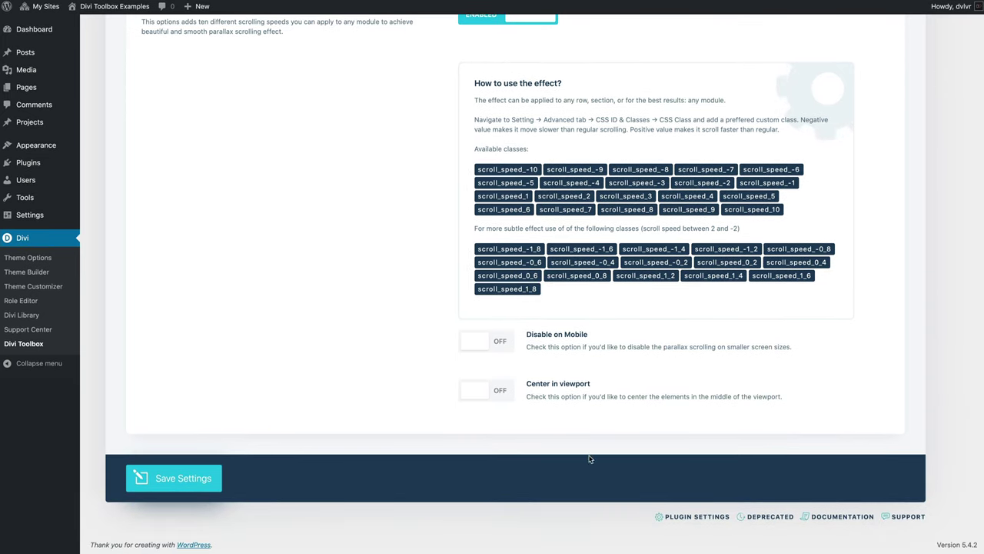
left_click(711, 519)
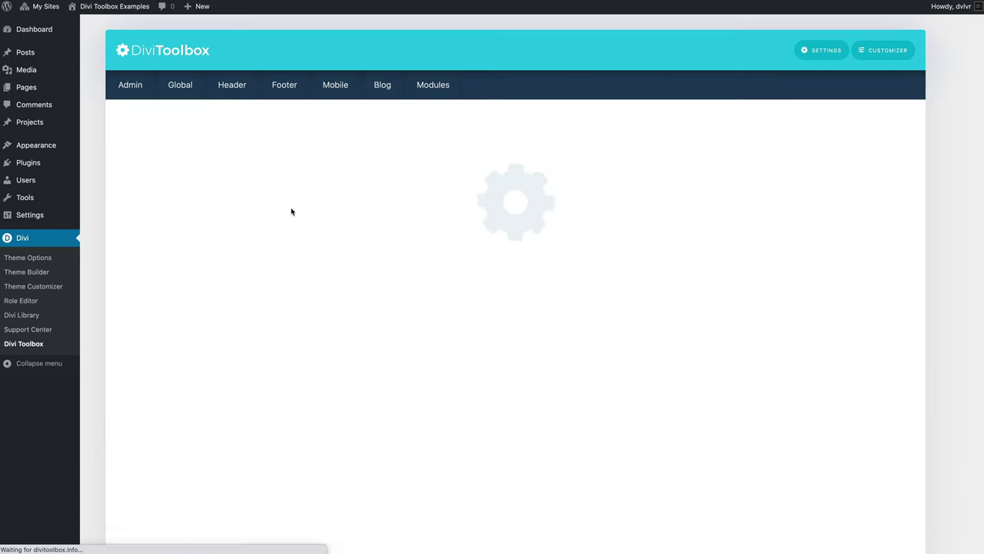